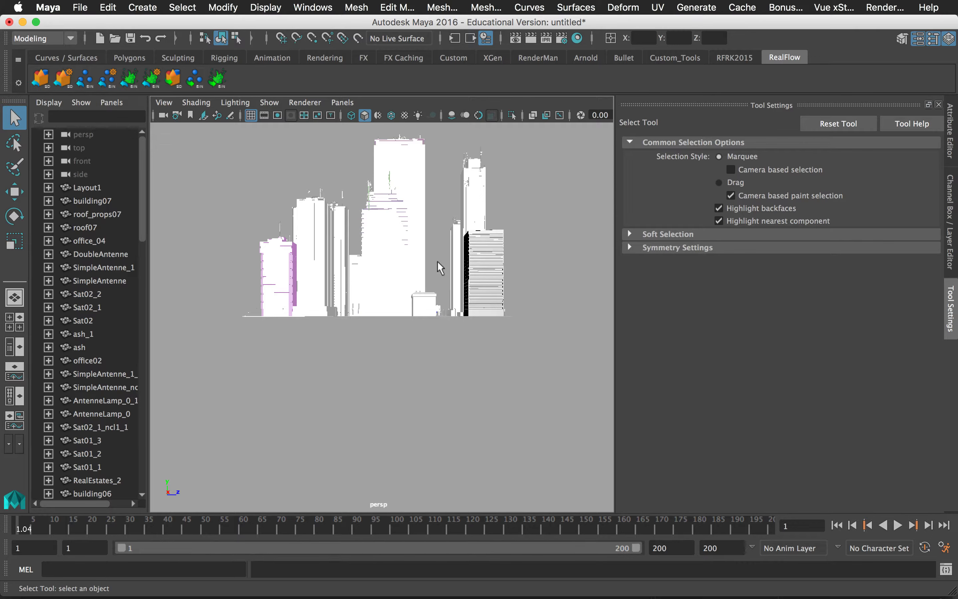
Examine the city model's buildings and ground from around and above, first in shaded and then in wireframe display.
{"action": "left_click_drag", "start_coordinate": [509, 265], "coordinate": [392, 268], "text": "alt"}
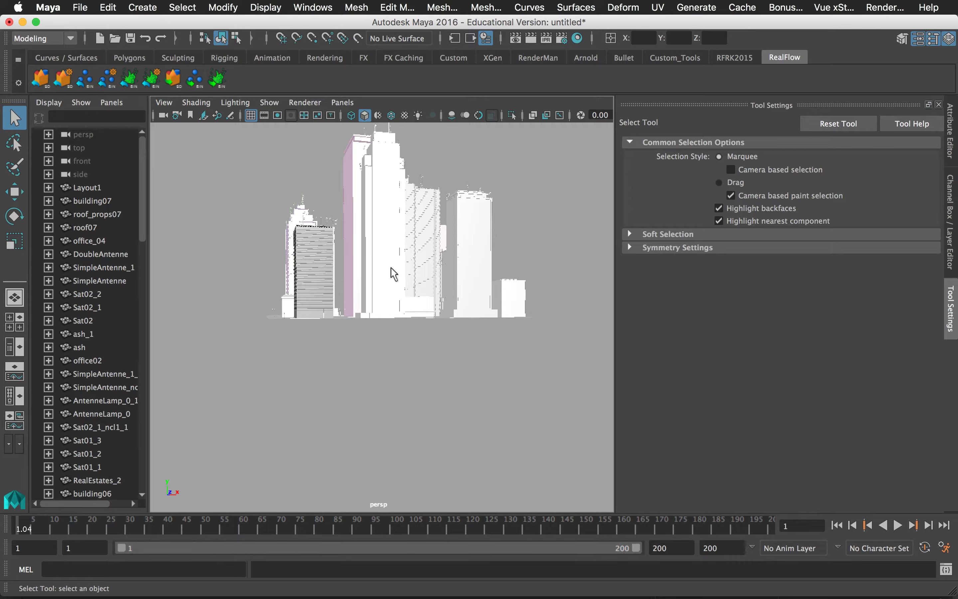
{"action": "left_click_drag", "start_coordinate": [391, 240], "coordinate": [350, 294], "text": "alt"}
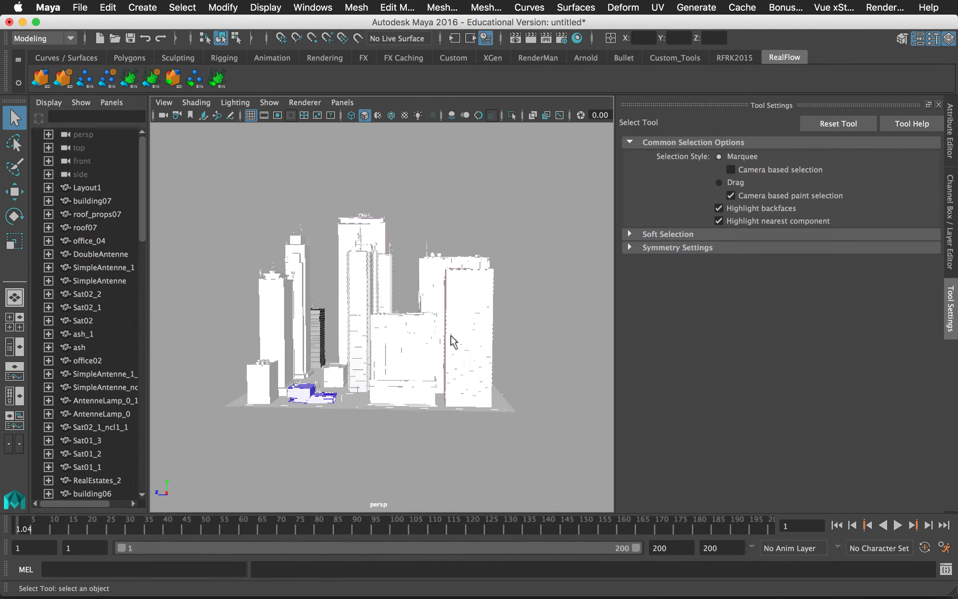
{"action": "left_click_drag", "start_coordinate": [458, 337], "coordinate": [401, 335], "text": "alt"}
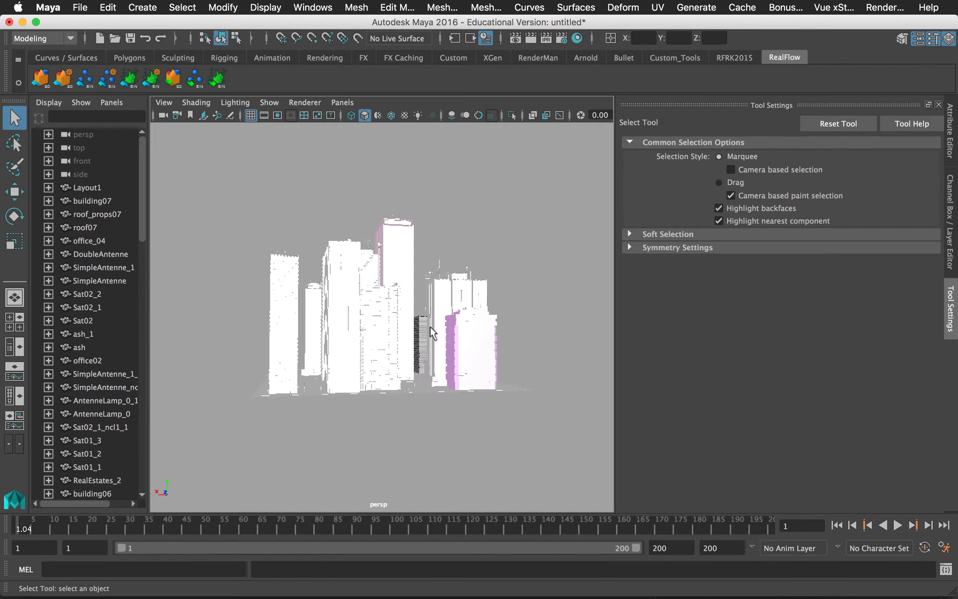
{"action": "mouse_move", "coordinate": [430, 326]}
{"action": "left_mouse_down", "text": "alt"}
{"action": "mouse_move", "coordinate": [359, 334]}
{"action": "mouse_move", "coordinate": [419, 314]}
{"action": "mouse_move", "coordinate": [383, 327]}
{"action": "mouse_move", "coordinate": [429, 378]}
{"action": "mouse_move", "coordinate": [419, 349]}
{"action": "mouse_move", "coordinate": [413, 387]}
{"action": "mouse_move", "coordinate": [381, 400]}
{"action": "mouse_move", "coordinate": [442, 358]}
{"action": "mouse_move", "coordinate": [371, 355]}
{"action": "mouse_move", "coordinate": [383, 332]}
{"action": "mouse_move", "coordinate": [465, 358]}
{"action": "mouse_move", "coordinate": [451, 363]}
{"action": "mouse_move", "coordinate": [442, 332]}
{"action": "left_mouse_up", "text": "alt"}
{"action": "right_click_drag", "start_coordinate": [442, 331], "coordinate": [420, 320], "text": "alt"}
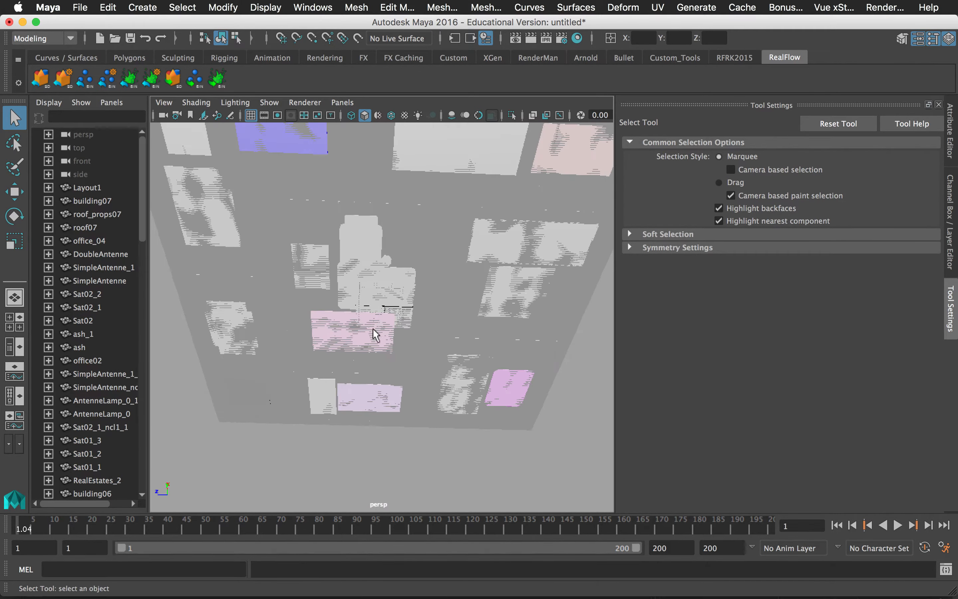
{"action": "left_click_drag", "start_coordinate": [373, 329], "coordinate": [420, 384], "text": "alt"}
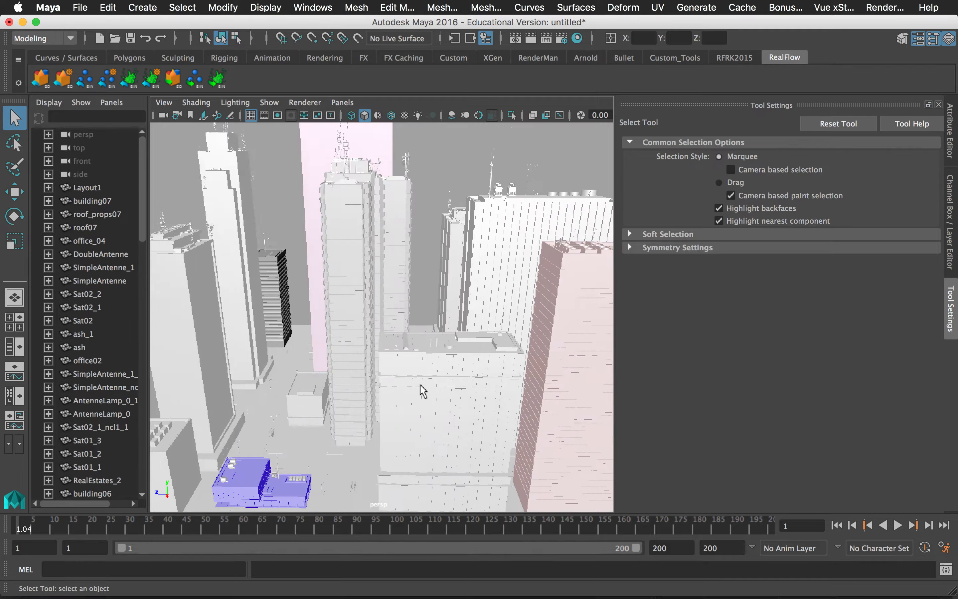
{"action": "left_click", "coordinate": [351, 115]}
{"action": "mouse_move", "coordinate": [387, 310]}
{"action": "left_mouse_down", "text": "alt"}
{"action": "mouse_move", "coordinate": [400, 250]}
{"action": "mouse_move", "coordinate": [367, 266]}
{"action": "left_mouse_up", "text": "alt"}
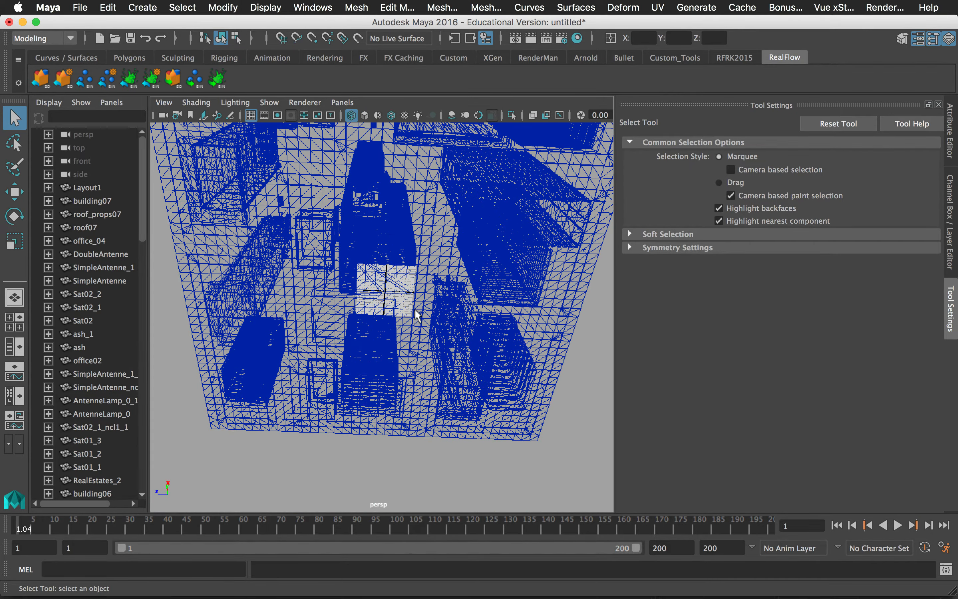
{"action": "right_click_drag", "start_coordinate": [425, 277], "coordinate": [409, 361], "text": "alt"}
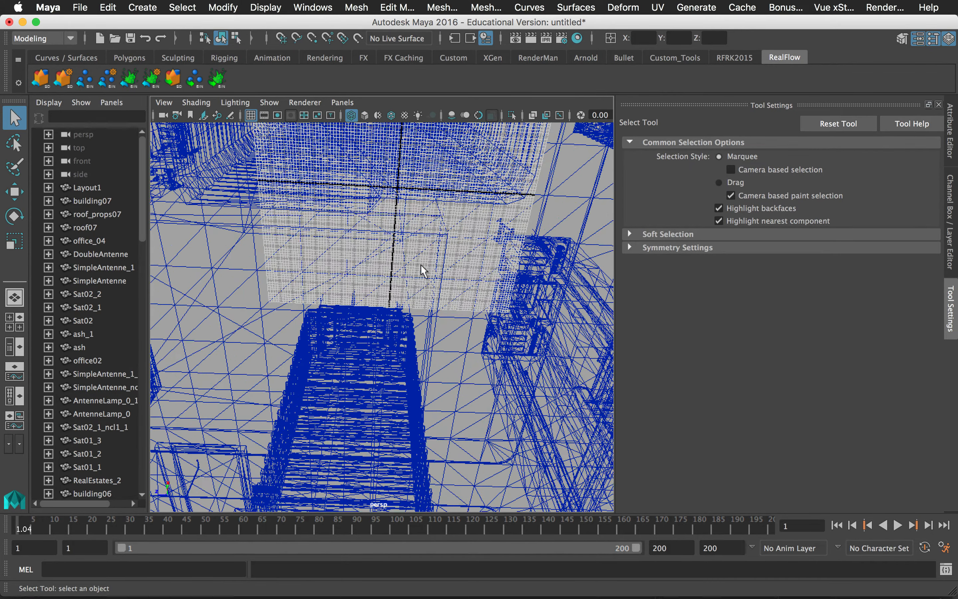
{"action": "middle_click_drag", "start_coordinate": [295, 149], "coordinate": [269, 281], "text": "alt"}
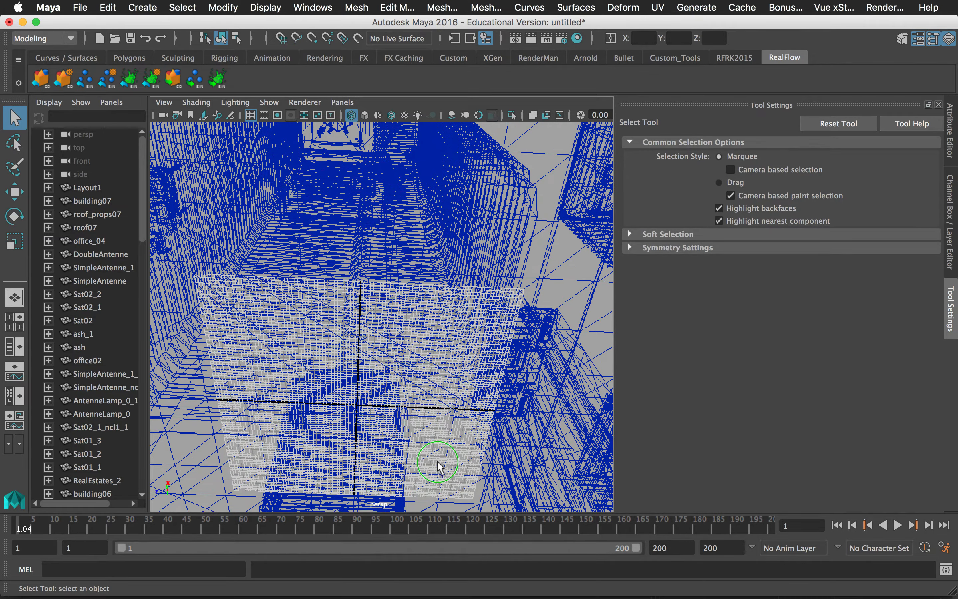
{"action": "right_click_drag", "start_coordinate": [438, 466], "coordinate": [420, 344], "text": "alt"}
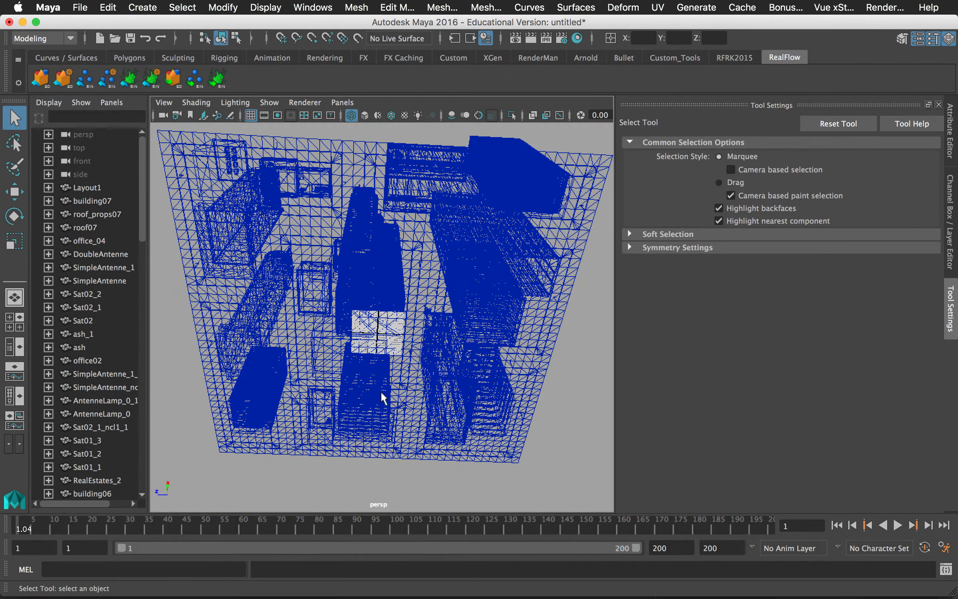
{"action": "left_click_drag", "start_coordinate": [382, 393], "coordinate": [396, 332], "text": "alt"}
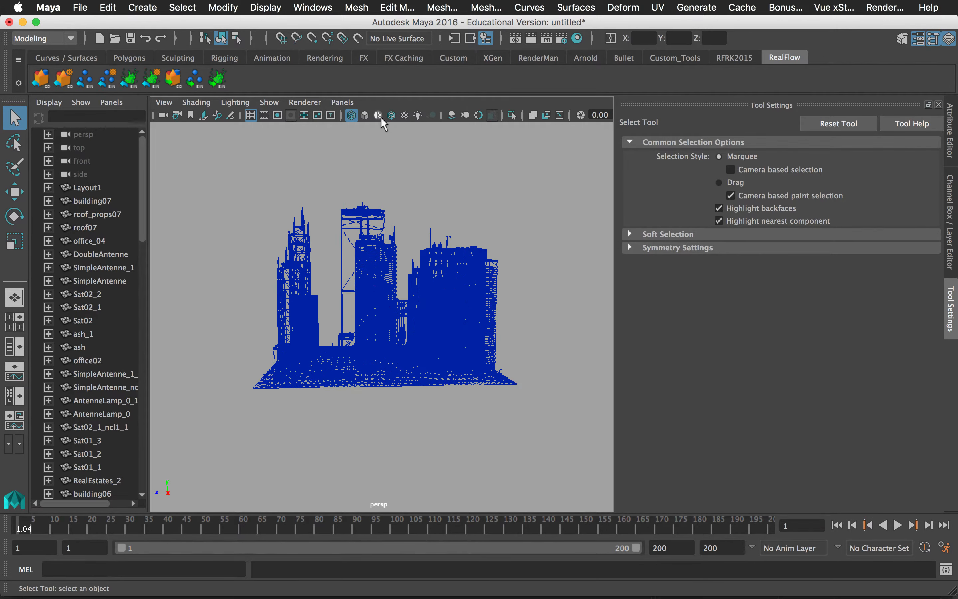
Return to shaded display and marquee-select the tall buildings across the middle of the city model.
{"action": "left_click", "coordinate": [365, 115]}
{"action": "mouse_move", "coordinate": [423, 267]}
{"action": "right_mouse_down", "text": "alt"}
{"action": "mouse_move", "coordinate": [419, 364]}
{"action": "mouse_move", "coordinate": [402, 348]}
{"action": "mouse_move", "coordinate": [400, 363]}
{"action": "mouse_move", "coordinate": [391, 325]}
{"action": "mouse_move", "coordinate": [385, 348]}
{"action": "mouse_move", "coordinate": [378, 337]}
{"action": "right_mouse_up", "text": "alt"}
{"action": "left_click_drag", "start_coordinate": [593, 364], "coordinate": [514, 353], "text": "alt"}
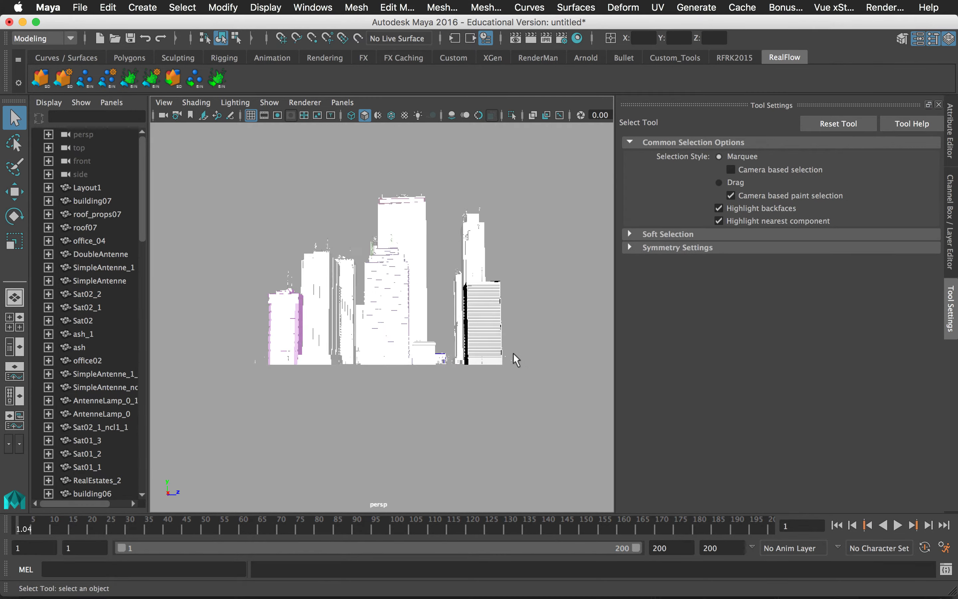
{"action": "left_click_drag", "start_coordinate": [539, 319], "coordinate": [235, 324]}
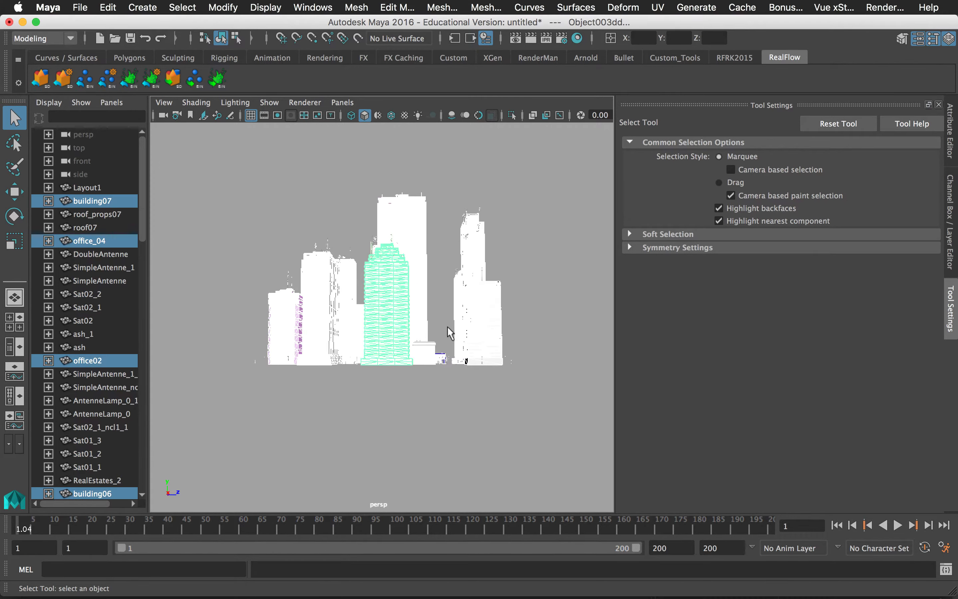
{"action": "left_click_drag", "start_coordinate": [448, 326], "coordinate": [454, 378], "text": "alt"}
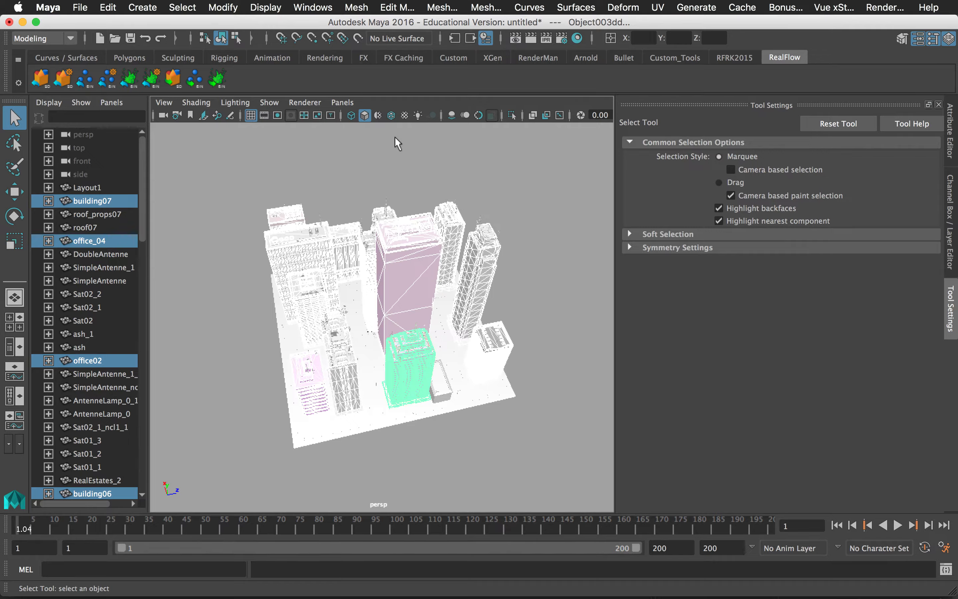
Switch to wireframe display and add the remaining low buildings to the selection, leaving the ground and rooftop props out.
{"action": "left_click", "coordinate": [351, 115]}
{"action": "left_click_drag", "start_coordinate": [420, 229], "coordinate": [369, 397], "text": "alt"}
{"action": "left_click", "coordinate": [408, 441]}
{"action": "left_click", "coordinate": [369, 390], "text": "shift"}
{"action": "left_click", "coordinate": [321, 310], "text": "shift"}
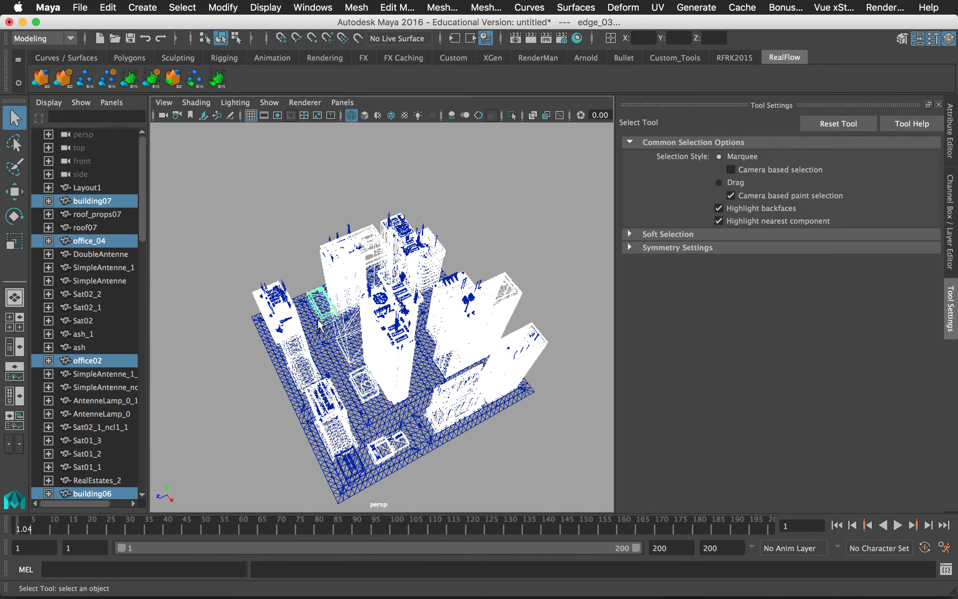
{"action": "left_click_drag", "start_coordinate": [319, 326], "coordinate": [378, 366], "text": "alt"}
{"action": "left_click", "coordinate": [225, 346], "text": "shift"}
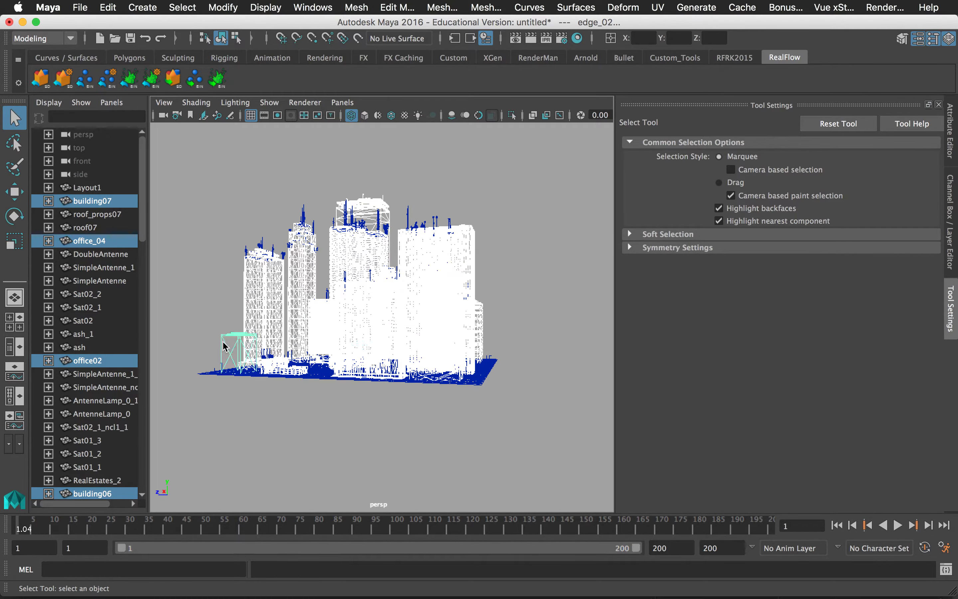
Inspect the building selection in wireframe from overhead, at street level and from the sides, checking for unselected buildings and street props.
{"action": "left_click_drag", "start_coordinate": [217, 345], "coordinate": [400, 396], "text": "alt"}
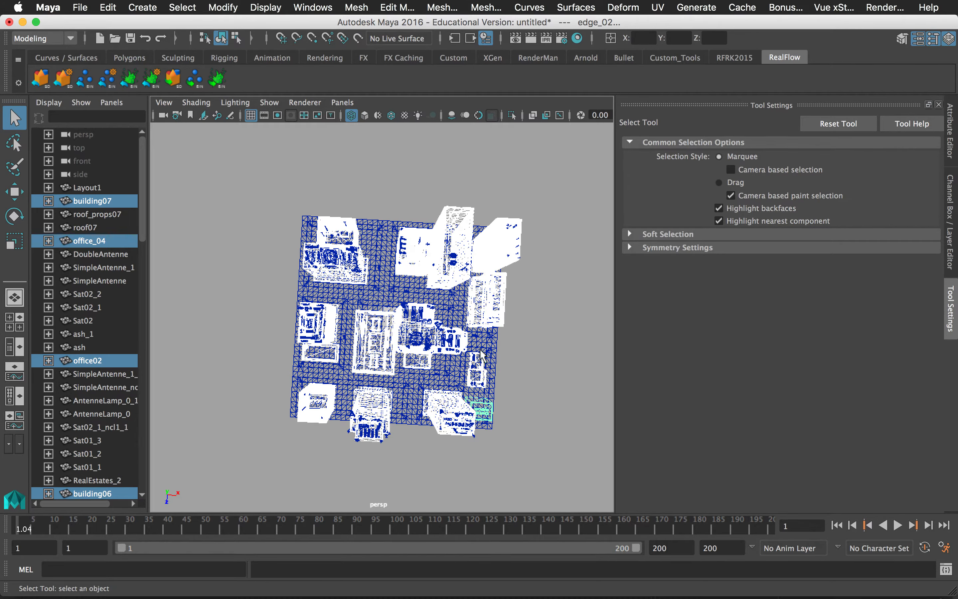
{"action": "left_click_drag", "start_coordinate": [454, 356], "coordinate": [396, 316], "text": "alt"}
{"action": "right_click_drag", "start_coordinate": [412, 329], "coordinate": [431, 384], "text": "alt"}
{"action": "right_click_drag", "start_coordinate": [396, 305], "coordinate": [386, 348], "text": "alt"}
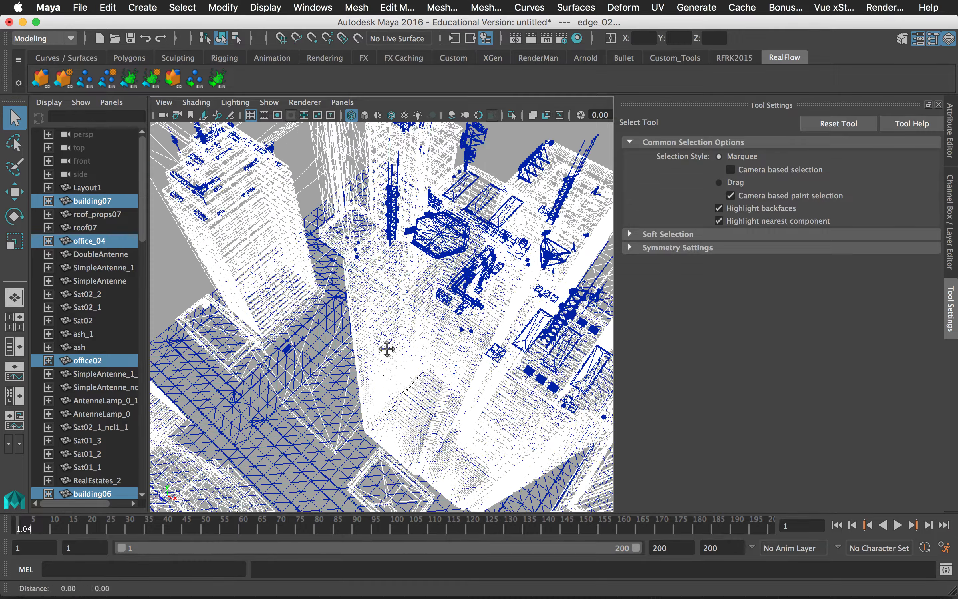
{"action": "middle_click_drag", "start_coordinate": [387, 349], "coordinate": [447, 313], "text": "alt"}
{"action": "right_click_drag", "start_coordinate": [447, 312], "coordinate": [438, 385], "text": "alt"}
{"action": "middle_click_drag", "start_coordinate": [438, 385], "coordinate": [432, 341], "text": "alt"}
{"action": "right_click_drag", "start_coordinate": [420, 352], "coordinate": [402, 430], "text": "alt"}
{"action": "right_click_drag", "start_coordinate": [372, 337], "coordinate": [379, 431], "text": "alt"}
{"action": "middle_click_drag", "start_coordinate": [362, 353], "coordinate": [436, 287], "text": "alt"}
{"action": "right_click_drag", "start_coordinate": [433, 341], "coordinate": [422, 312], "text": "alt"}
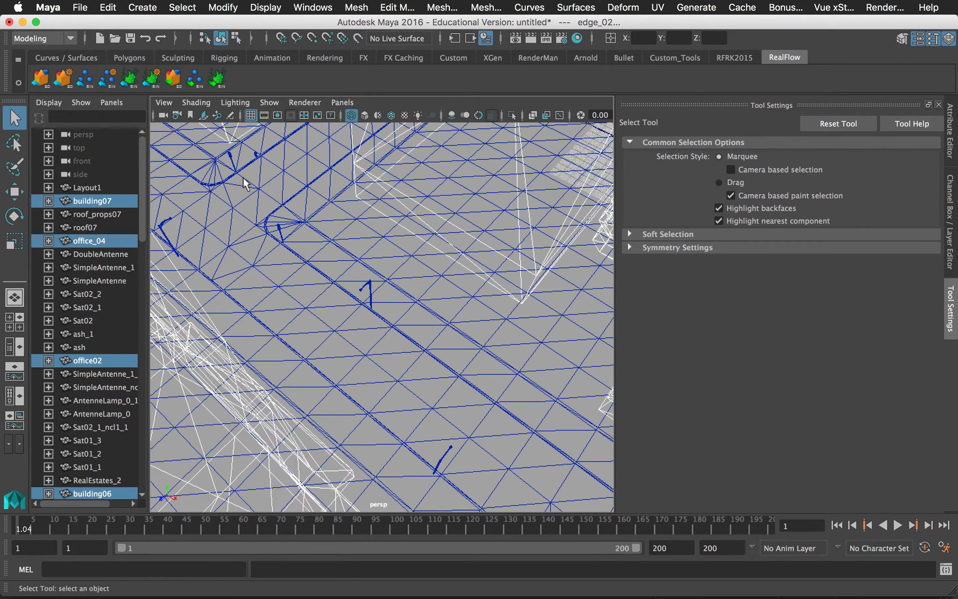
{"action": "right_click_drag", "start_coordinate": [403, 328], "coordinate": [376, 238], "text": "alt"}
{"action": "middle_click_drag", "start_coordinate": [396, 192], "coordinate": [413, 218], "text": "alt"}
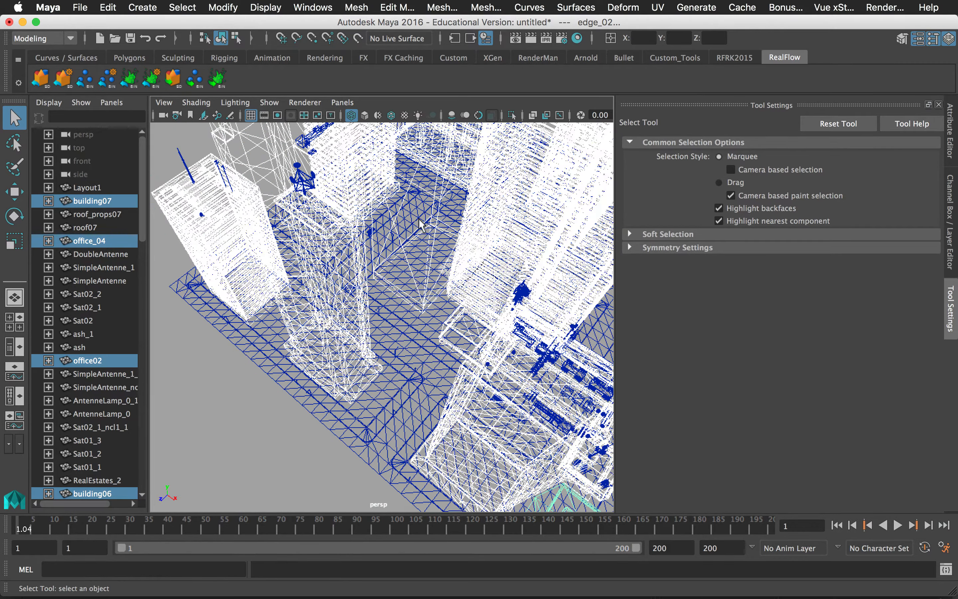
{"action": "right_click_drag", "start_coordinate": [416, 202], "coordinate": [401, 233], "text": "alt"}
{"action": "middle_click_drag", "start_coordinate": [347, 236], "coordinate": [403, 289], "text": "alt"}
{"action": "right_click_drag", "start_coordinate": [475, 371], "coordinate": [461, 305], "text": "alt"}
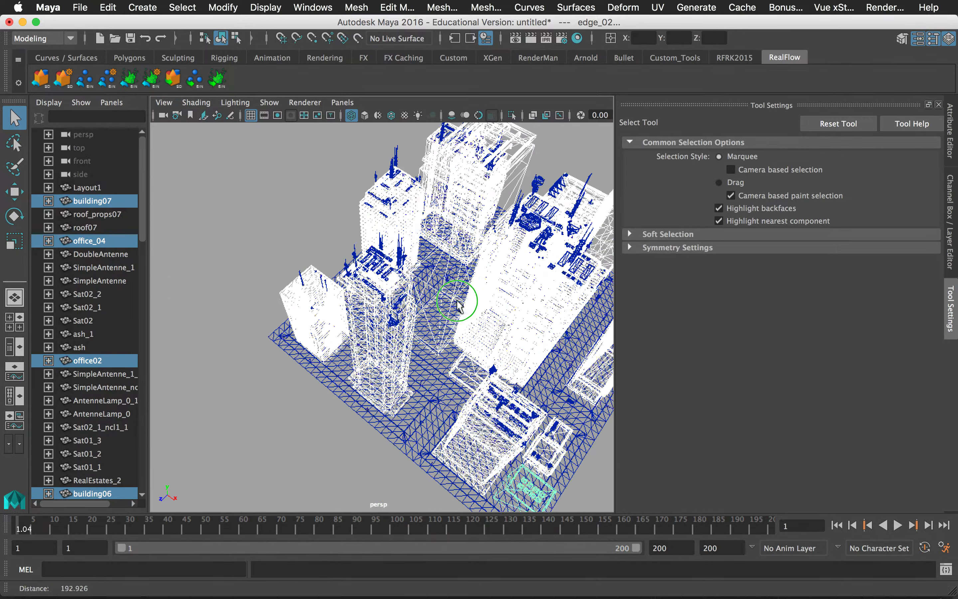
{"action": "left_click_drag", "start_coordinate": [461, 306], "coordinate": [401, 331], "text": "alt"}
{"action": "right_click_drag", "start_coordinate": [443, 338], "coordinate": [431, 333], "text": "alt"}
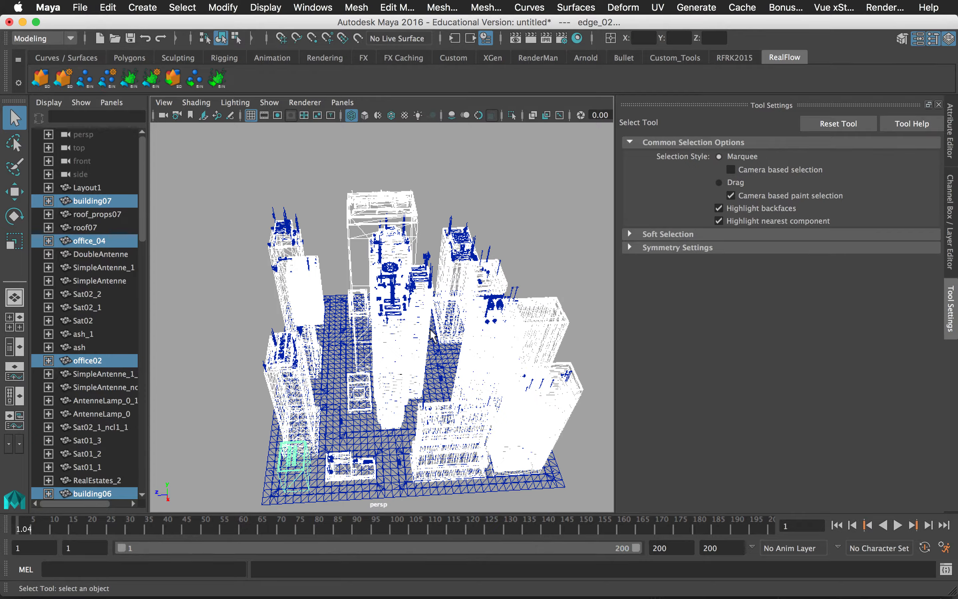
{"action": "left_click_drag", "start_coordinate": [461, 348], "coordinate": [465, 314], "text": "alt"}
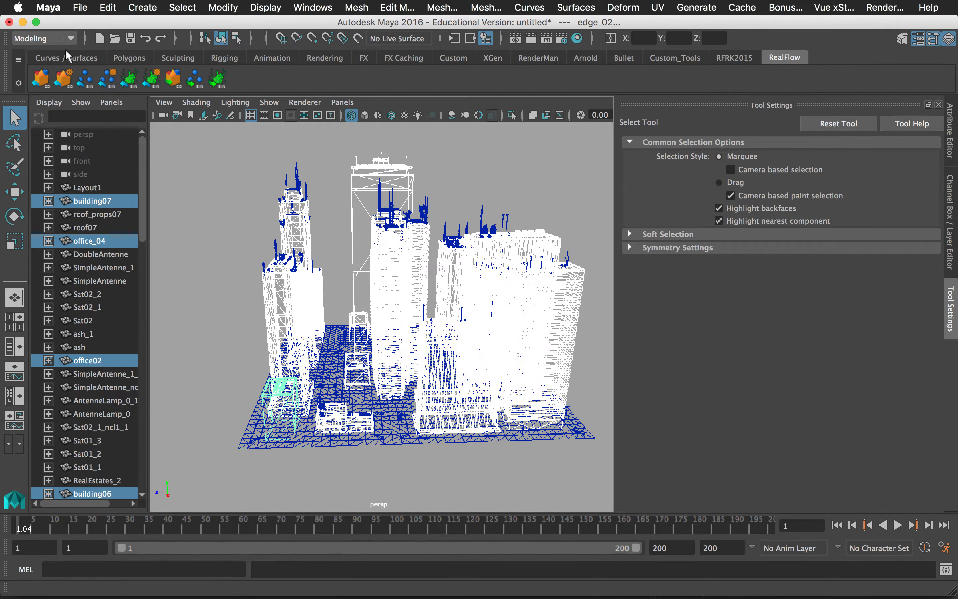
Combine the selected building meshes into a single object and locate the combined mesh in the scene hierarchy.
{"action": "left_click", "coordinate": [37, 35]}
{"action": "left_click", "coordinate": [34, 52]}
{"action": "left_click", "coordinate": [356, 10]}
{"action": "left_click", "coordinate": [376, 54]}
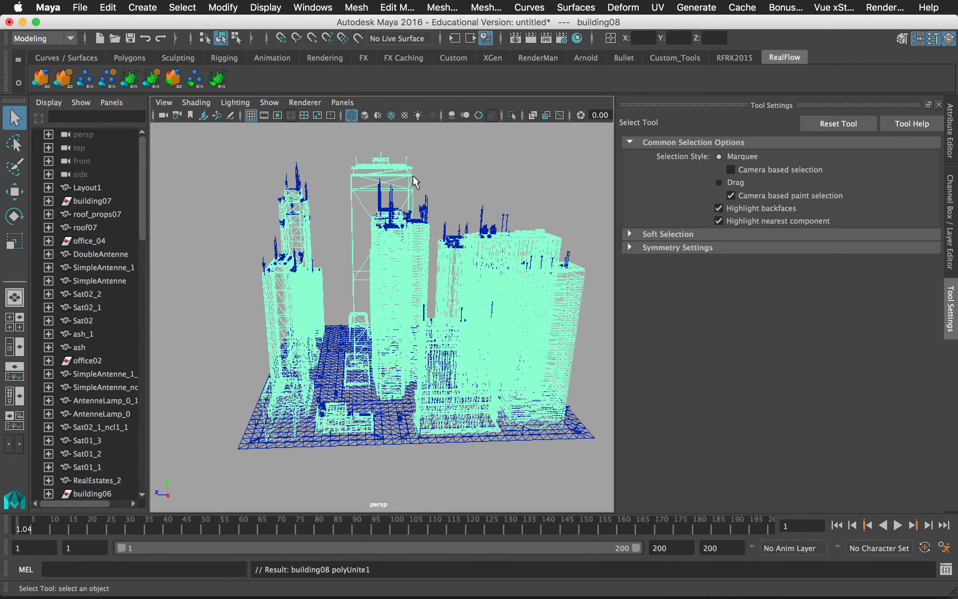
{"action": "left_click_drag", "start_coordinate": [143, 227], "coordinate": [154, 493]}
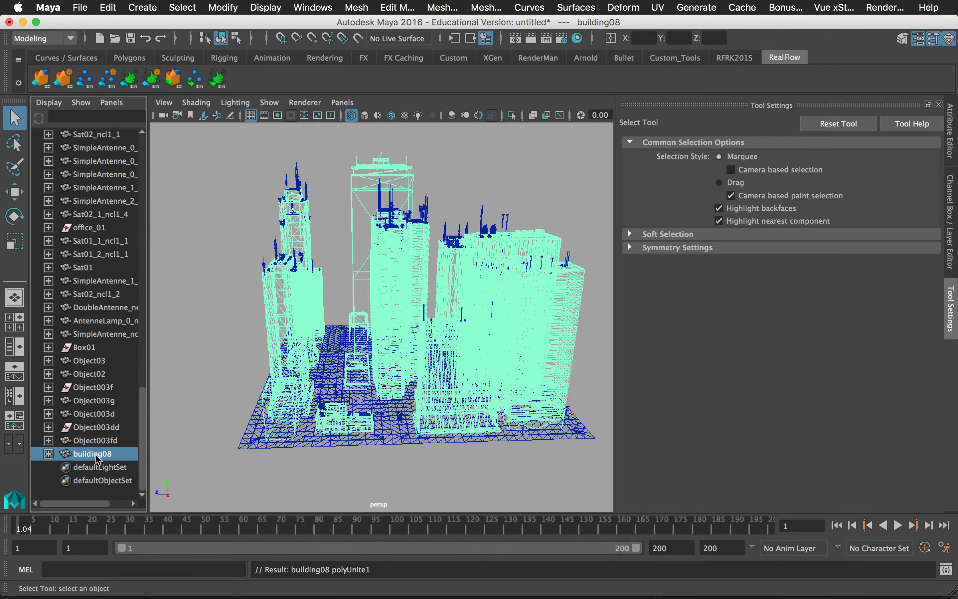
{"action": "left_click_drag", "start_coordinate": [426, 432], "coordinate": [449, 359], "text": "alt"}
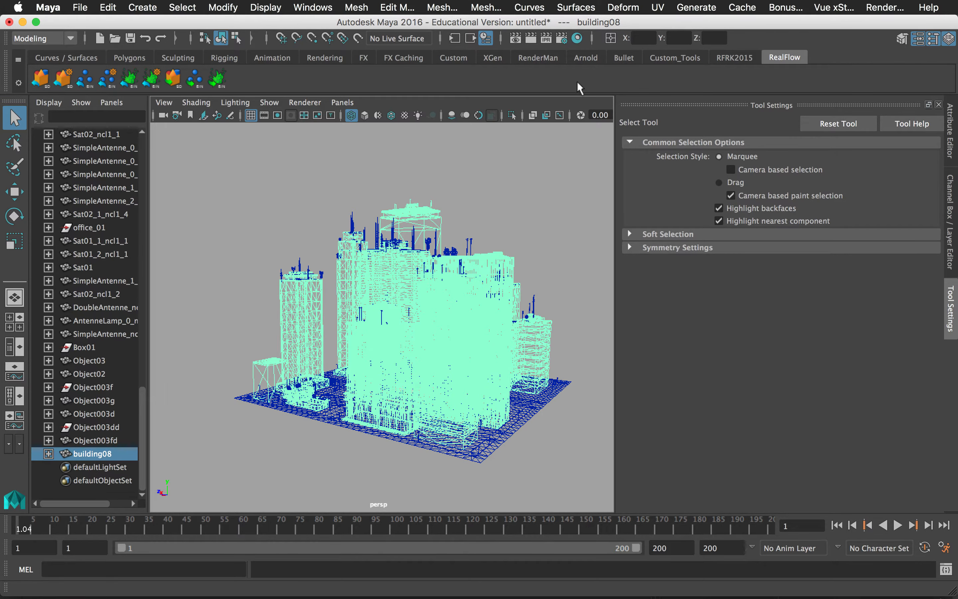
Start a RealFlow SD export with options and set its file to the existing City_Collision.sd in Desktop/New_City_Flood/RF.
{"action": "left_click", "coordinate": [64, 79]}
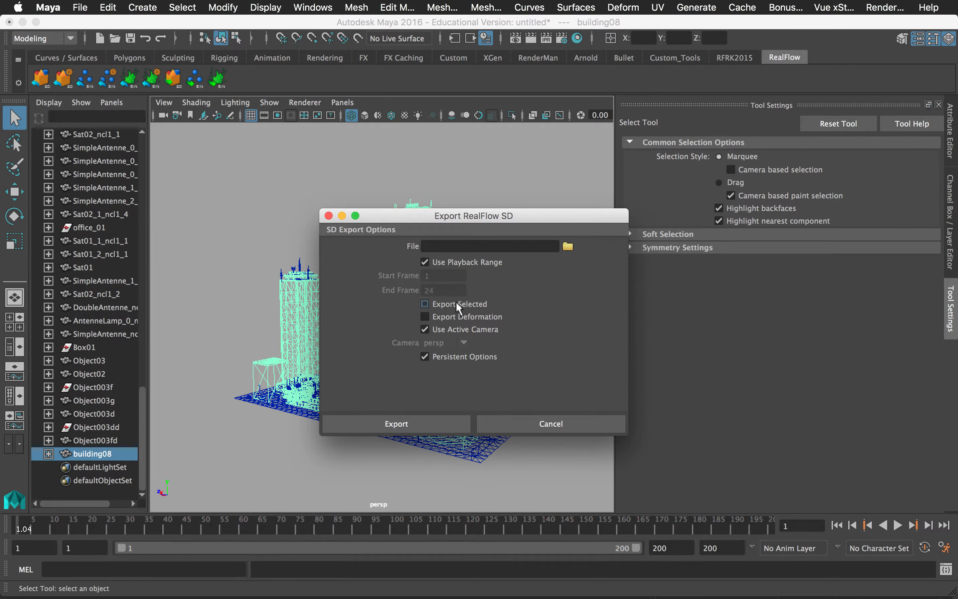
{"action": "left_click", "coordinate": [568, 246]}
{"action": "left_click", "coordinate": [90, 192]}
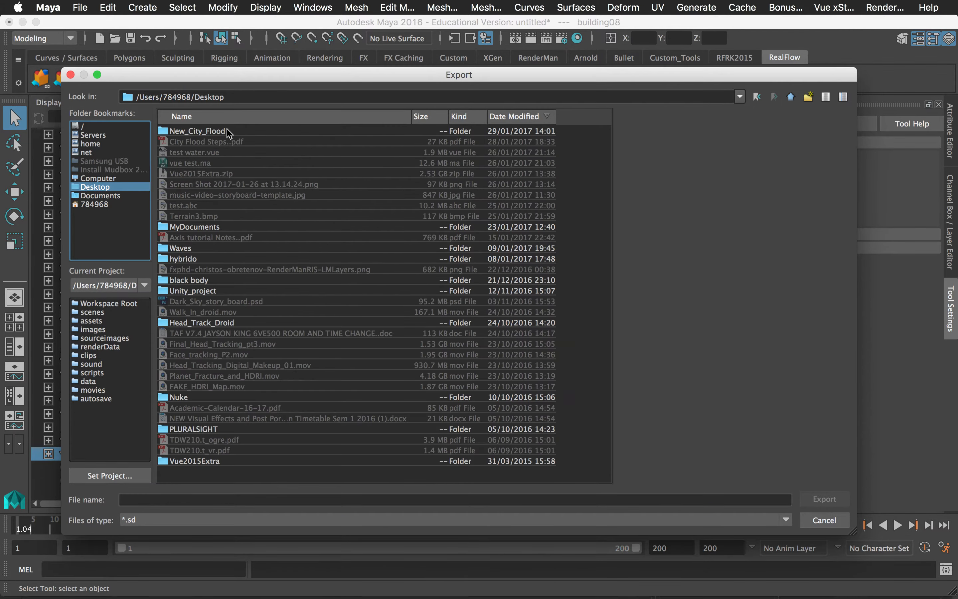
{"action": "double_click", "coordinate": [213, 134]}
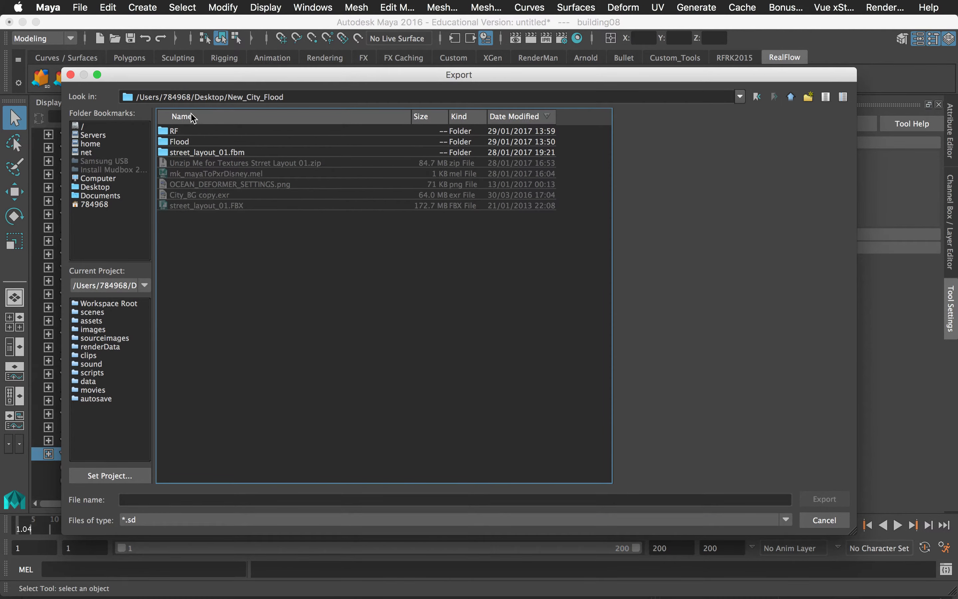
{"action": "left_click_drag", "start_coordinate": [209, 80], "coordinate": [219, 75]}
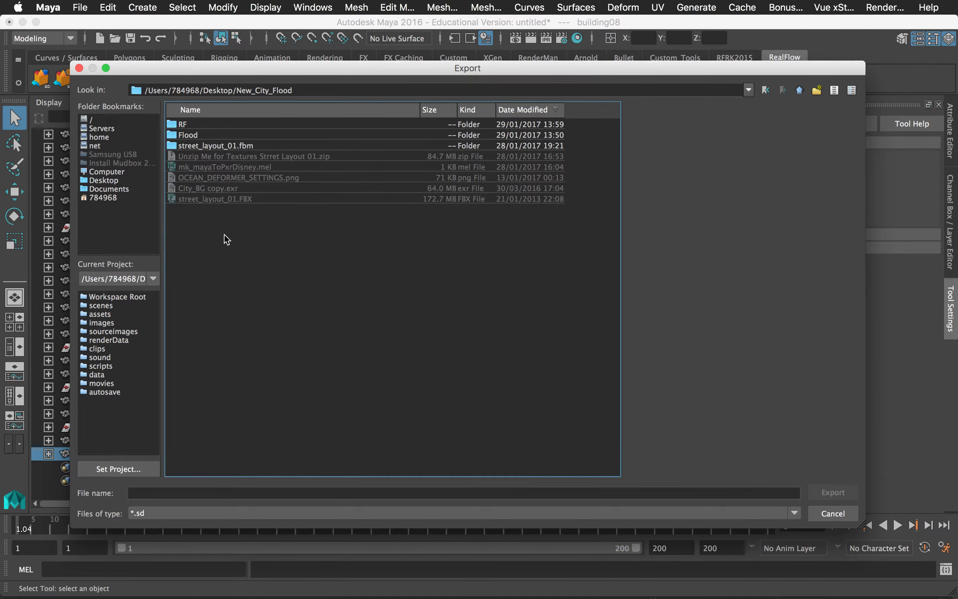
{"action": "double_click", "coordinate": [185, 124]}
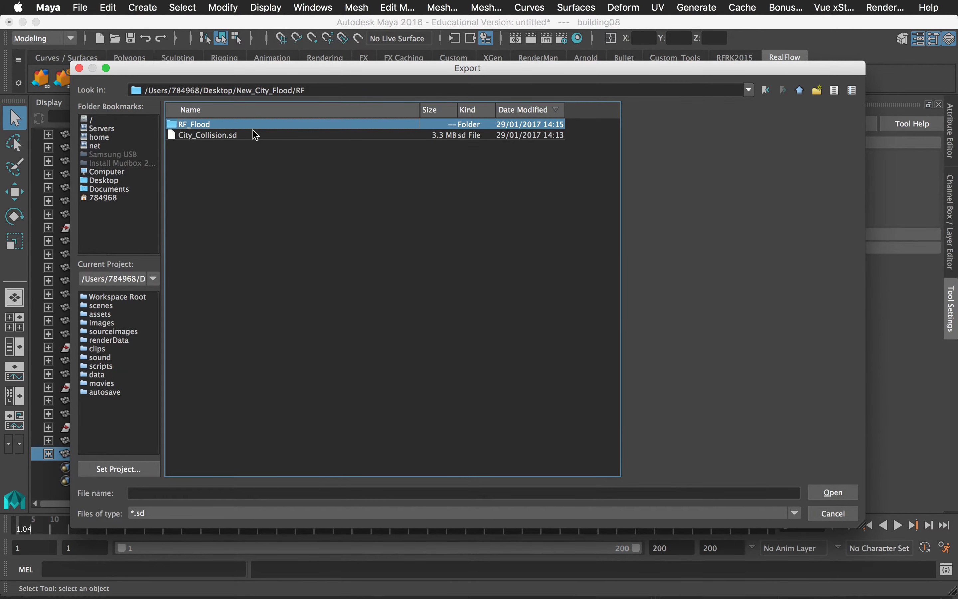
{"action": "left_click", "coordinate": [217, 136]}
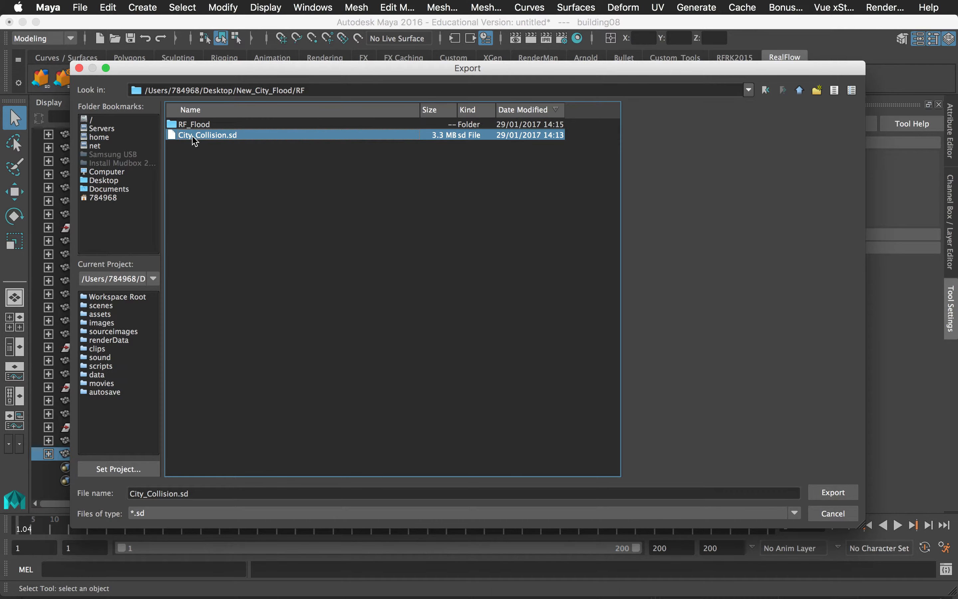
{"action": "left_click", "coordinate": [841, 491]}
Restrict the SD export to the selected combined buildings and export City_Collision.sd.
{"action": "left_click", "coordinate": [451, 305]}
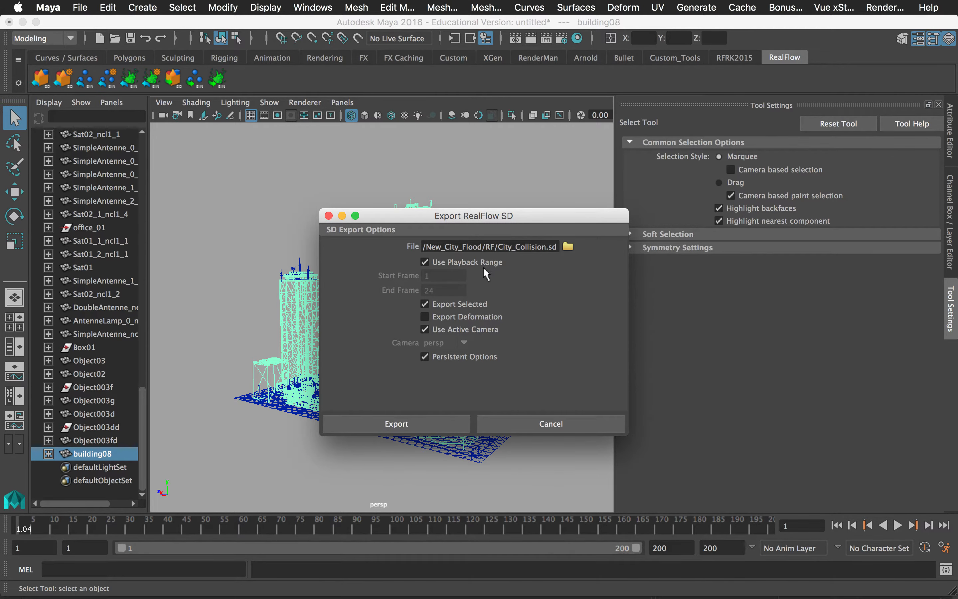
{"action": "left_click", "coordinate": [407, 423]}
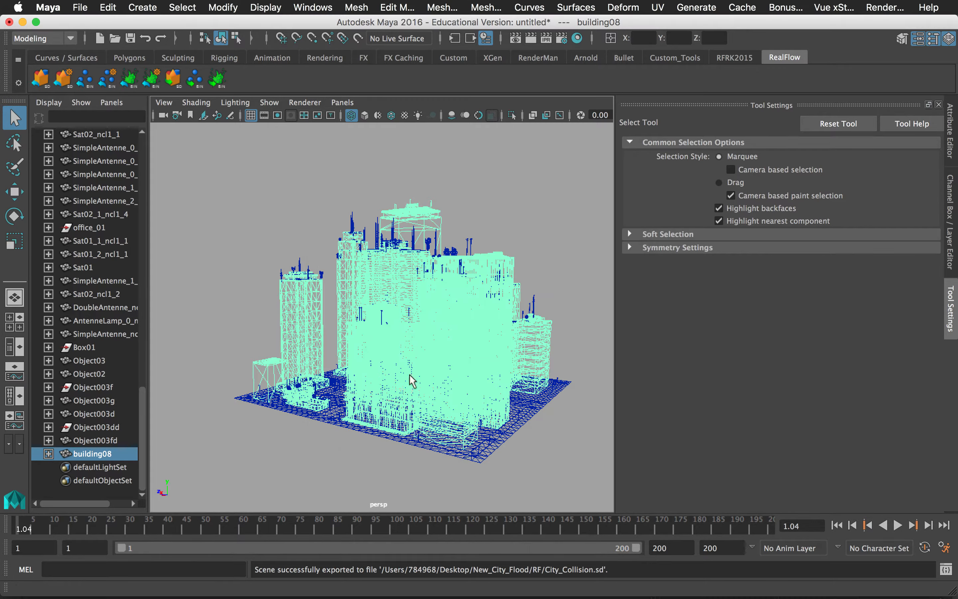
Save the scene as Maya ASCII over the existing collision_Scene..ma in the Flood project's scenes folder.
{"action": "mouse_move", "coordinate": [392, 339]}
{"action": "left_mouse_down", "text": "alt"}
{"action": "mouse_move", "coordinate": [426, 317]}
{"action": "mouse_move", "coordinate": [471, 327]}
{"action": "mouse_move", "coordinate": [446, 397]}
{"action": "mouse_move", "coordinate": [447, 317]}
{"action": "mouse_move", "coordinate": [427, 363]}
{"action": "mouse_move", "coordinate": [443, 364]}
{"action": "mouse_move", "coordinate": [416, 358]}
{"action": "mouse_move", "coordinate": [386, 295]}
{"action": "mouse_move", "coordinate": [386, 394]}
{"action": "mouse_move", "coordinate": [376, 316]}
{"action": "mouse_move", "coordinate": [415, 323]}
{"action": "mouse_move", "coordinate": [393, 329]}
{"action": "mouse_move", "coordinate": [386, 351]}
{"action": "left_mouse_up", "text": "alt"}
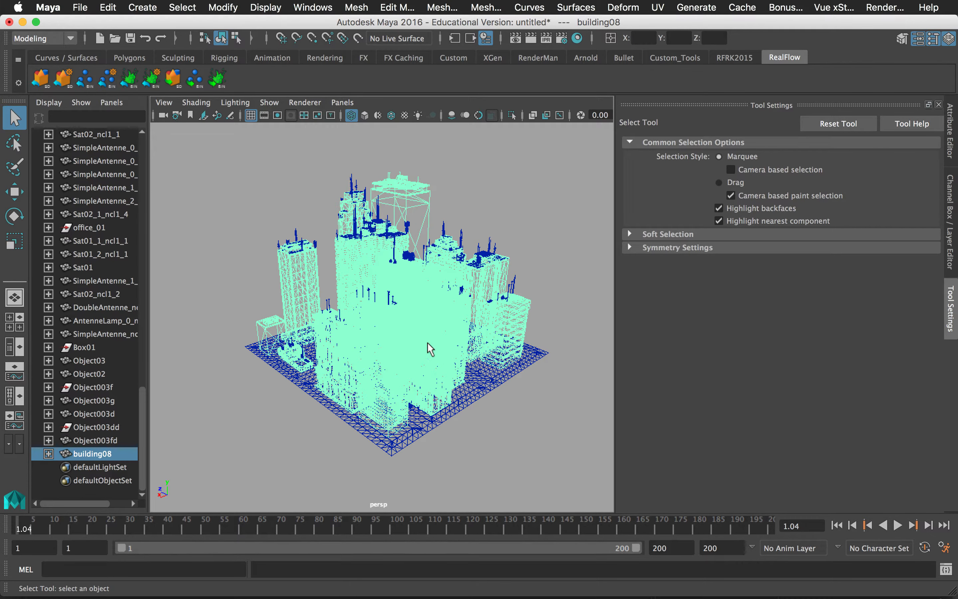
{"action": "left_click", "coordinate": [80, 7]}
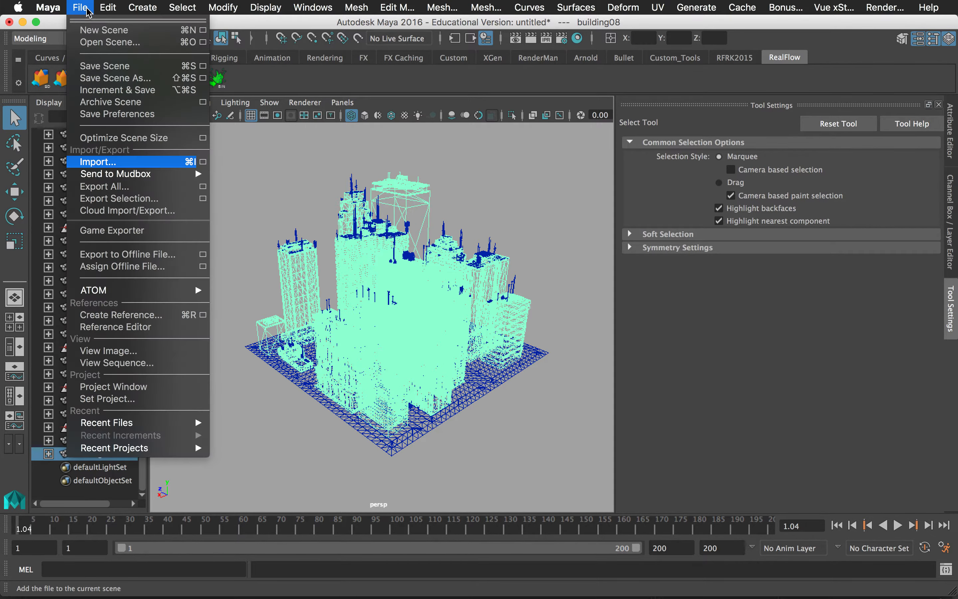
{"action": "left_click", "coordinate": [118, 78]}
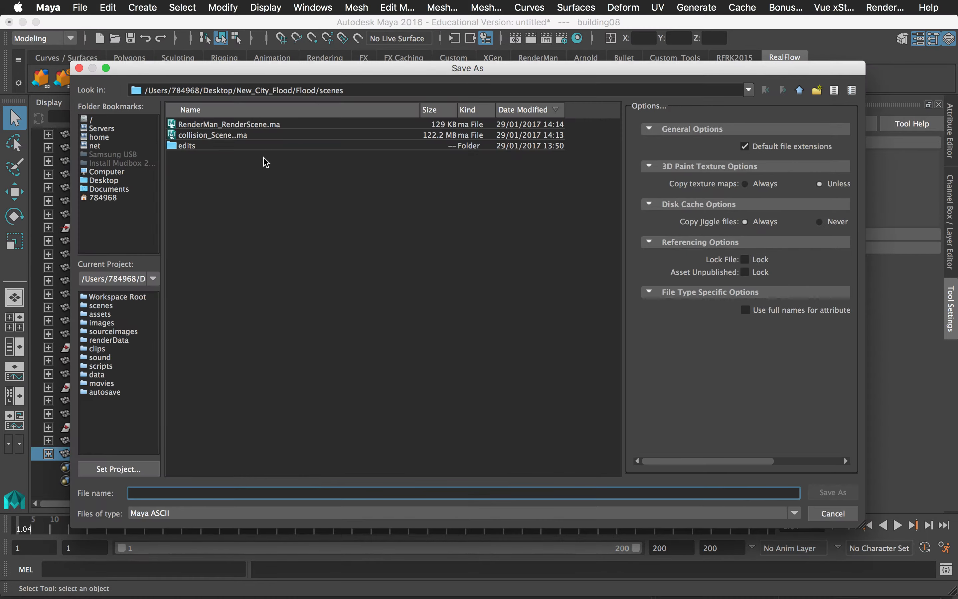
{"action": "left_click", "coordinate": [220, 135]}
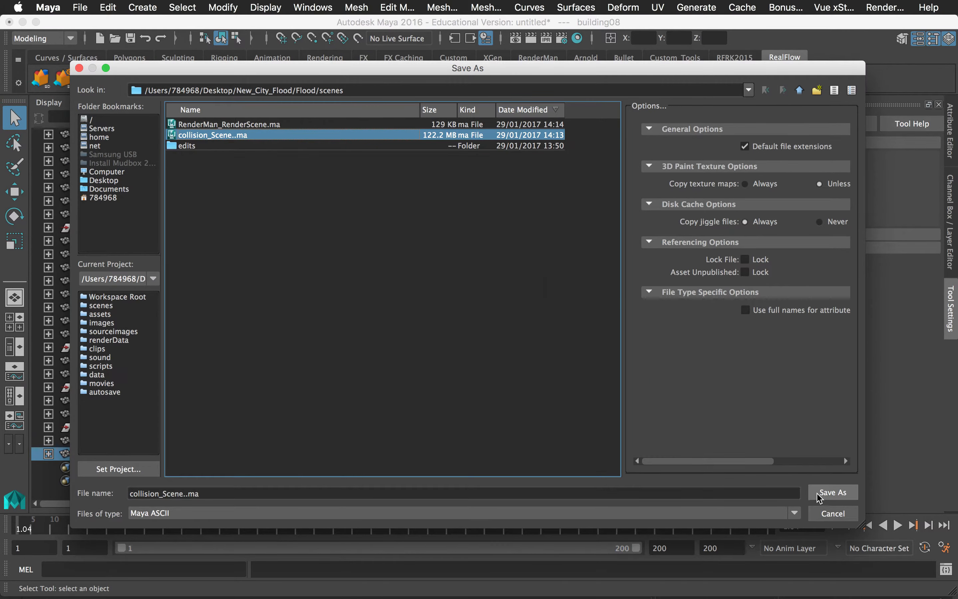
{"action": "left_click", "coordinate": [833, 491]}
{"action": "left_click", "coordinate": [452, 305]}
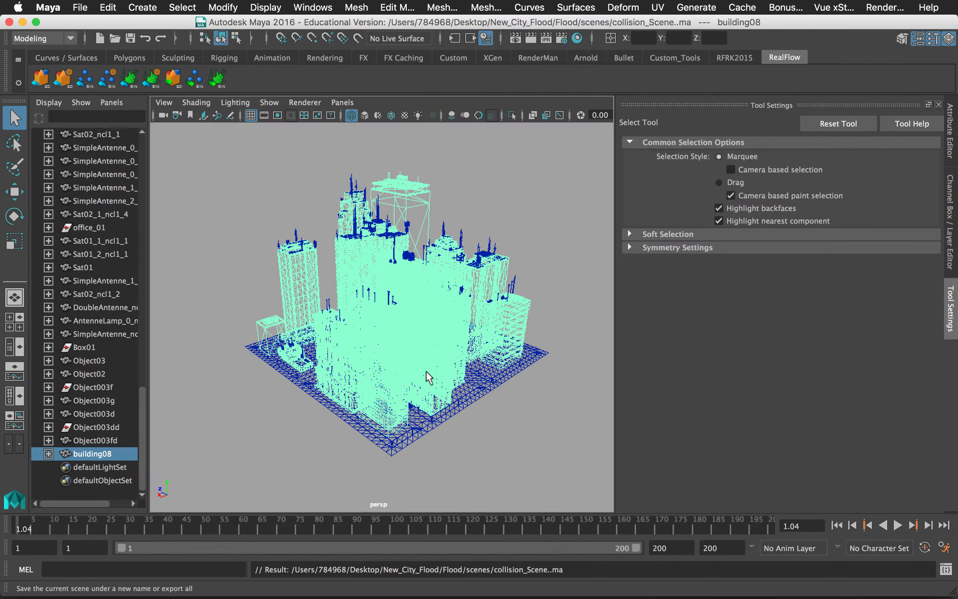
Switch from Maya to the Flooded_City_01.flw project in RealFlow and lower the perspective view towards the ground grid.
{"action": "left_click_drag", "start_coordinate": [429, 370], "coordinate": [453, 352], "text": "alt"}
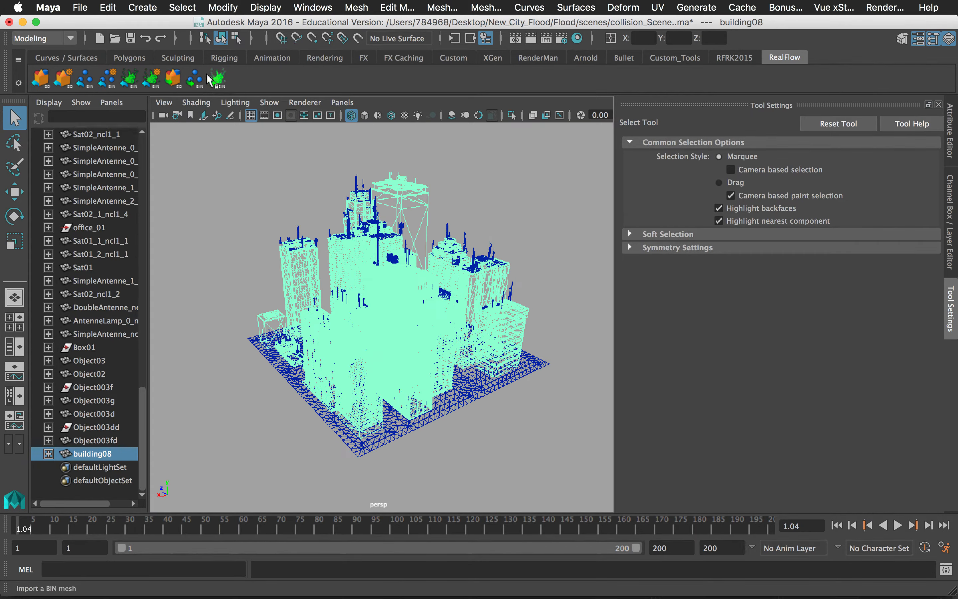
{"action": "left_click", "coordinate": [23, 23]}
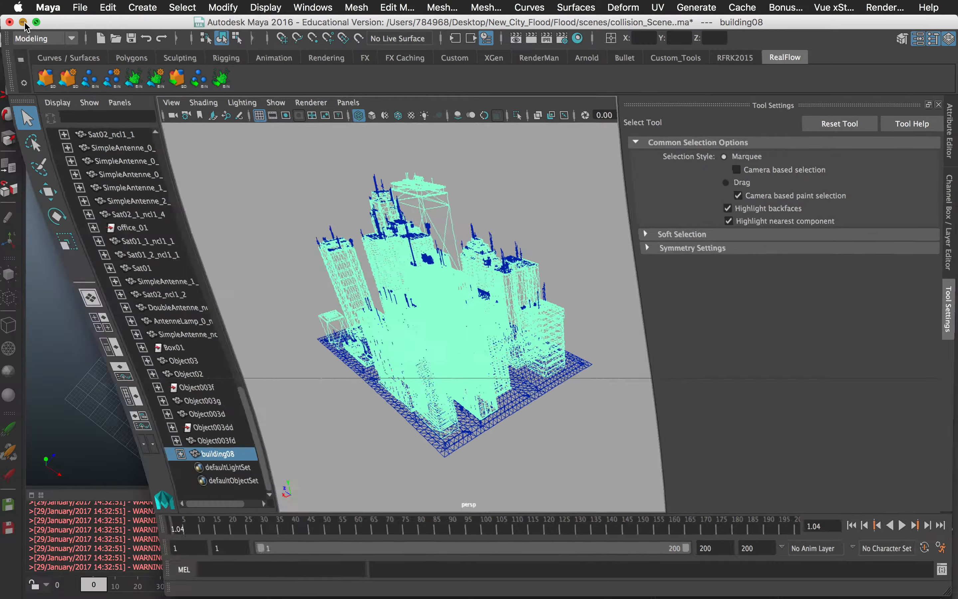
{"action": "left_click_drag", "start_coordinate": [348, 46], "coordinate": [359, 22]}
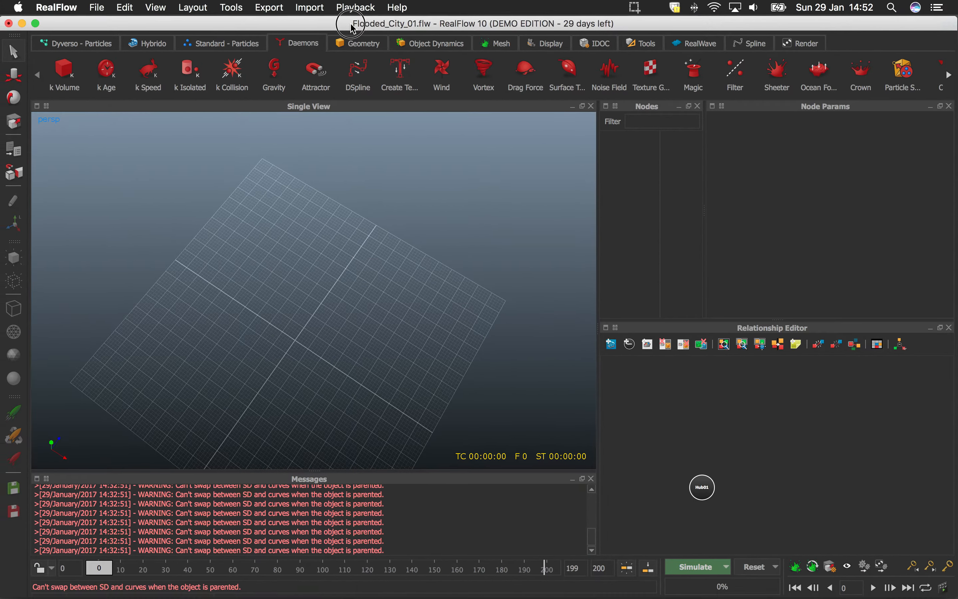
{"action": "left_click", "coordinate": [315, 267]}
{"action": "left_click_drag", "start_coordinate": [315, 267], "coordinate": [372, 285], "text": "alt"}
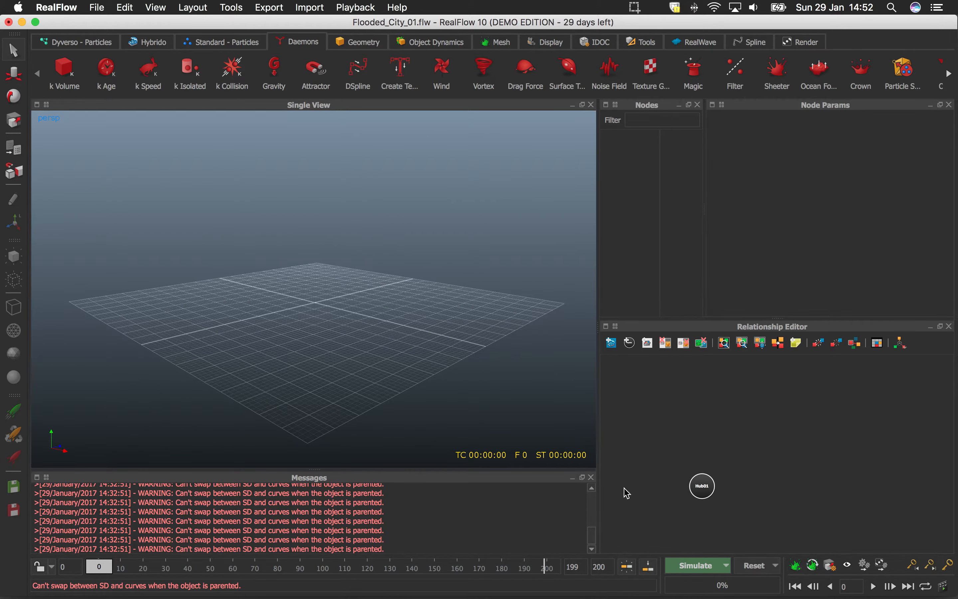
{"action": "mouse_move", "coordinate": [734, 596]}
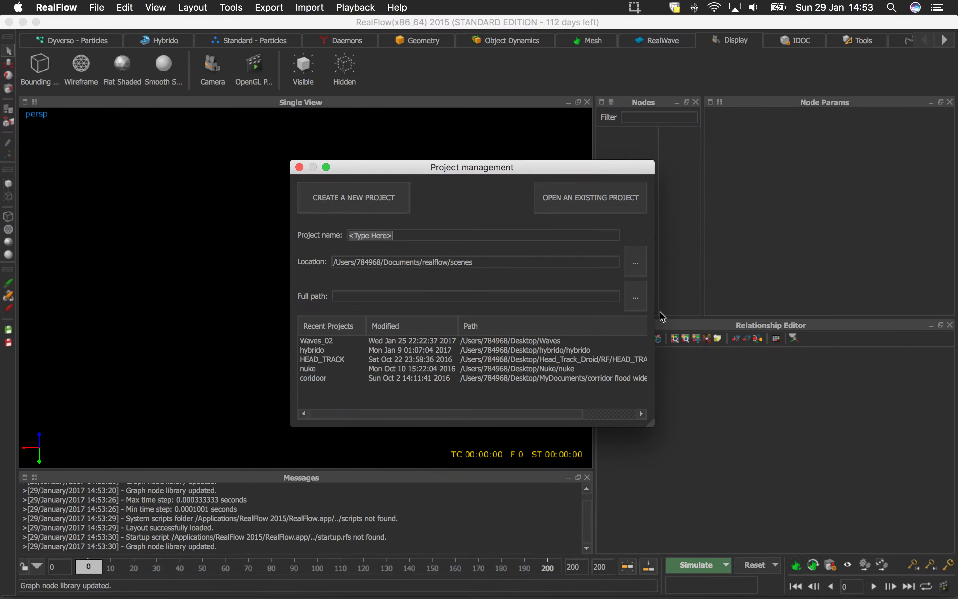
{"action": "left_click_drag", "start_coordinate": [477, 168], "coordinate": [453, 166]}
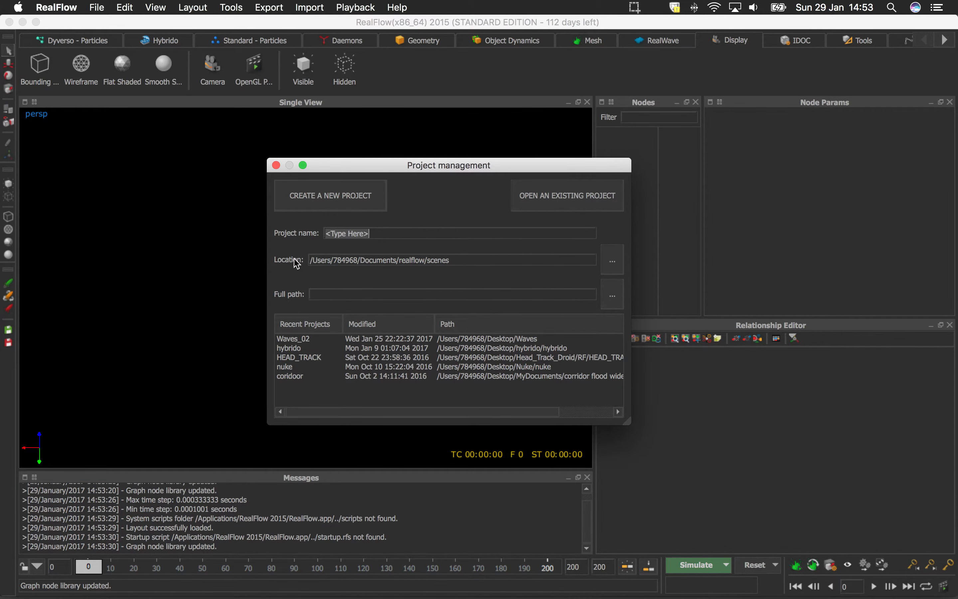
{"action": "left_click", "coordinate": [613, 261]}
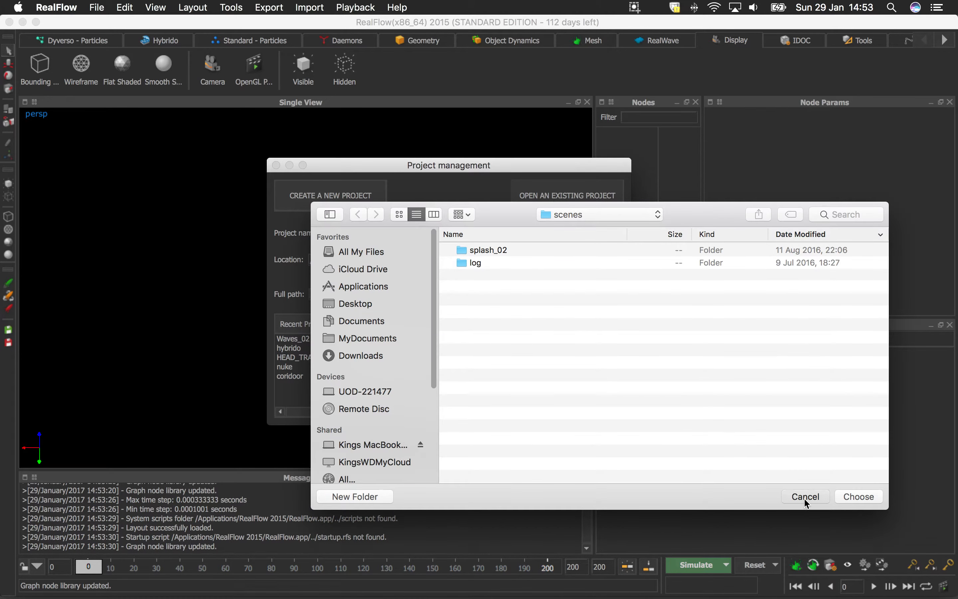
{"action": "left_click", "coordinate": [805, 497]}
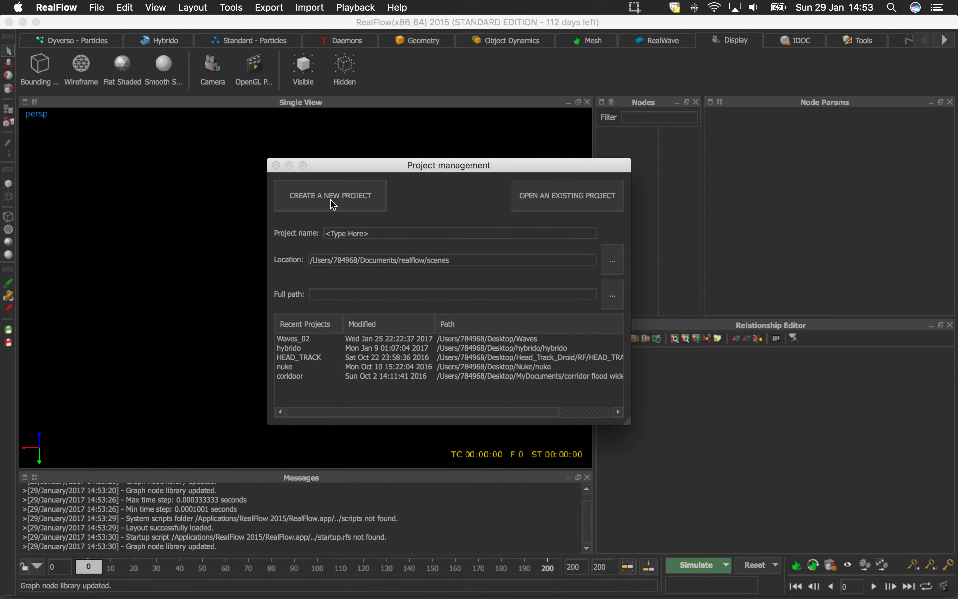
{"action": "left_click", "coordinate": [276, 164]}
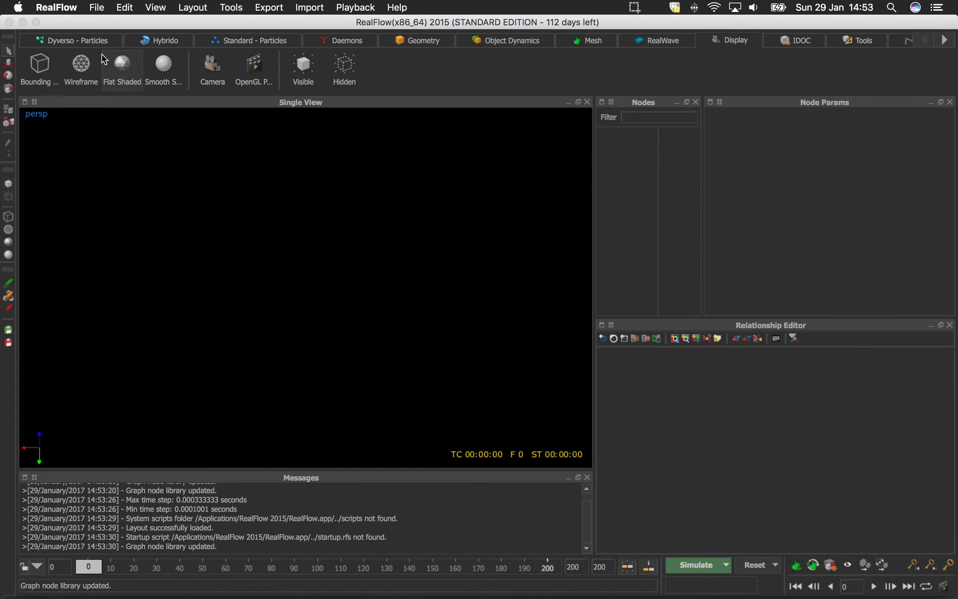
{"action": "left_click", "coordinate": [11, 23]}
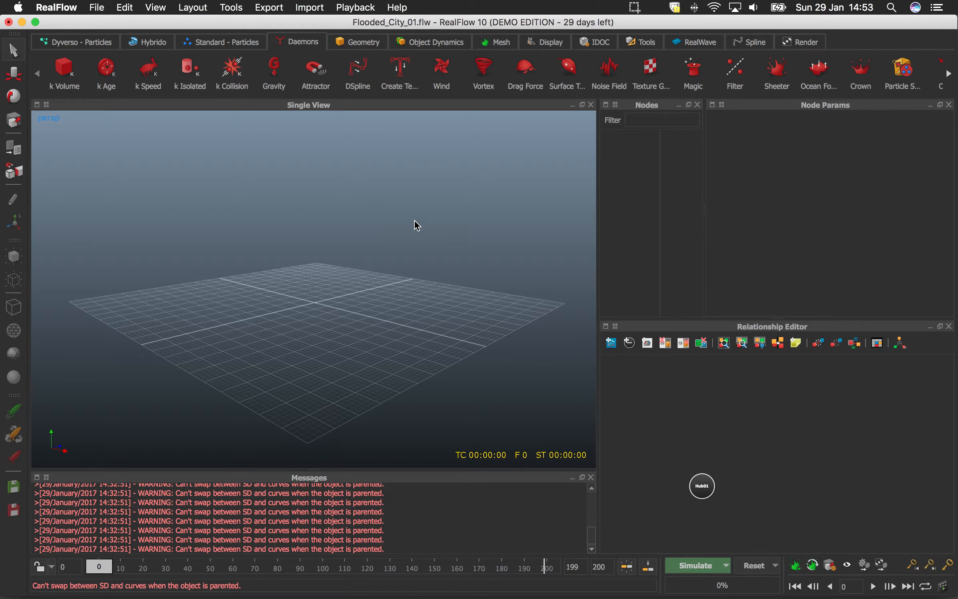
Check the general simulation options and accept them with an FPS output of 25.
{"action": "left_click", "coordinate": [330, 23]}
{"action": "left_click_drag", "start_coordinate": [329, 19], "coordinate": [328, 17]}
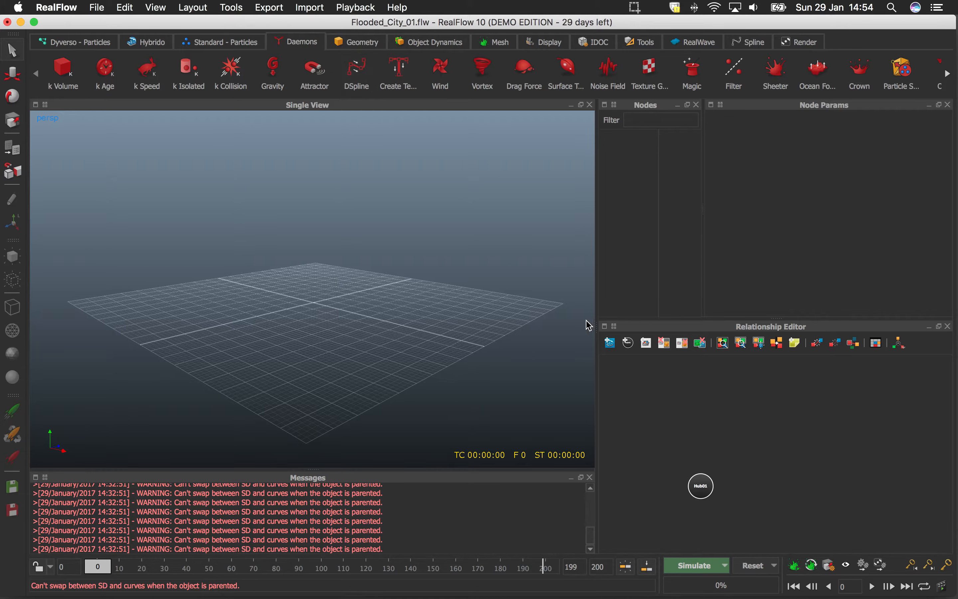
{"action": "left_click", "coordinate": [725, 567]}
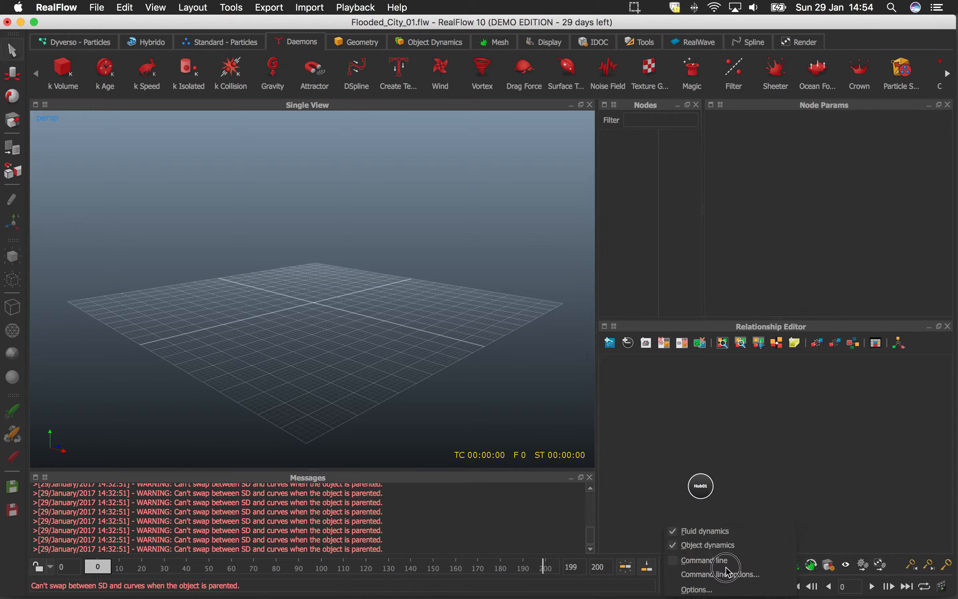
{"action": "left_click", "coordinate": [708, 589]}
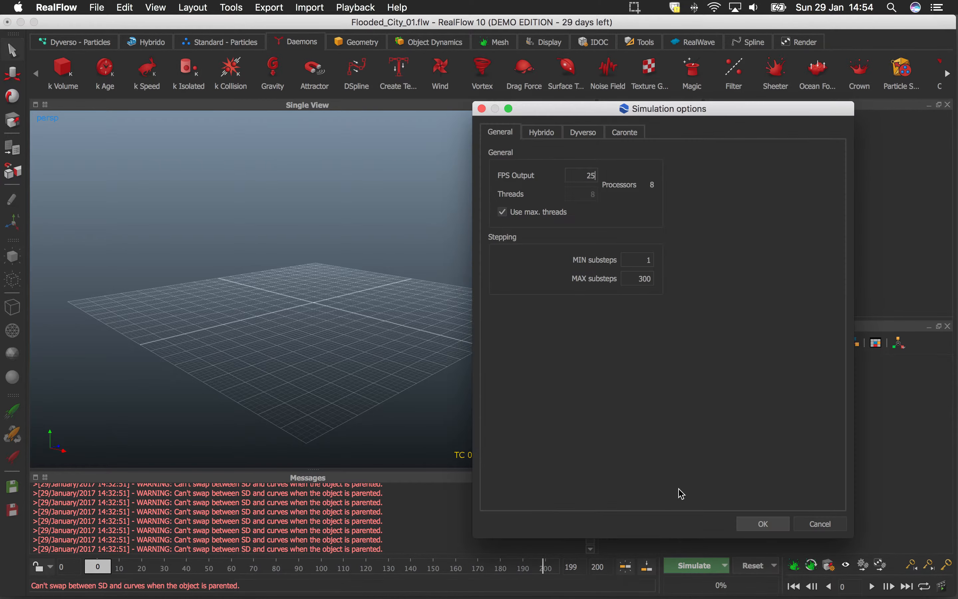
{"action": "left_click", "coordinate": [590, 182]}
{"action": "left_click", "coordinate": [768, 526]}
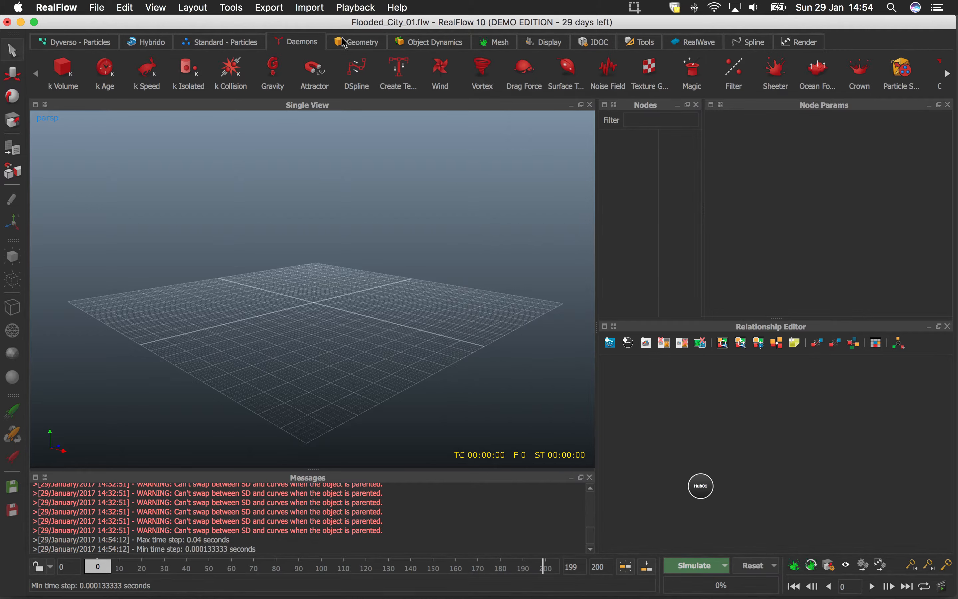
Import City_Collision.sd from Desktop/New_City_Flood/RF as geometry.
{"action": "left_click", "coordinate": [358, 42]}
{"action": "left_click", "coordinate": [51, 75]}
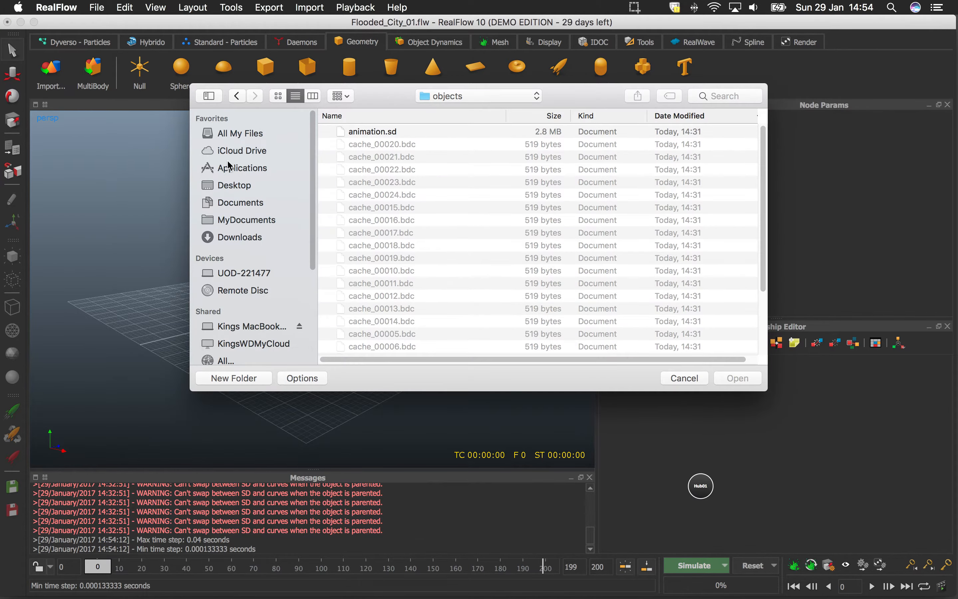
{"action": "left_click", "coordinate": [486, 96]}
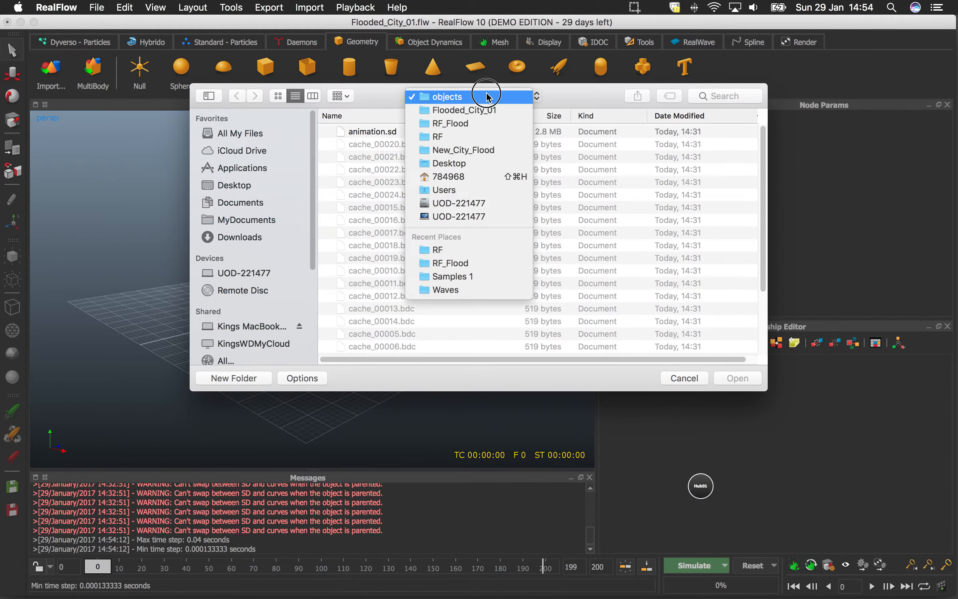
{"action": "left_click", "coordinate": [475, 123]}
{"action": "double_click", "coordinate": [399, 131]}
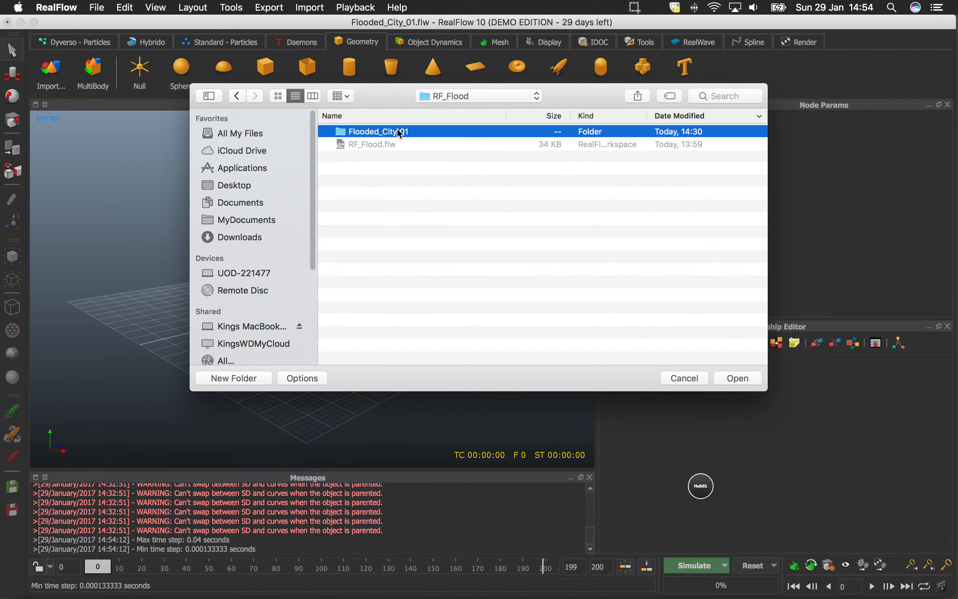
{"action": "left_click", "coordinate": [469, 96]}
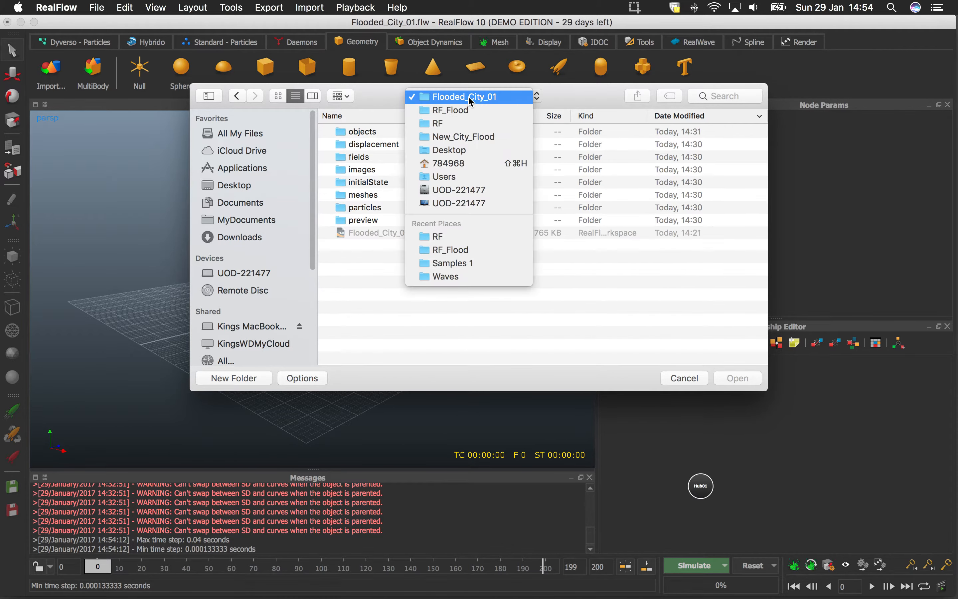
{"action": "left_click", "coordinate": [451, 152]}
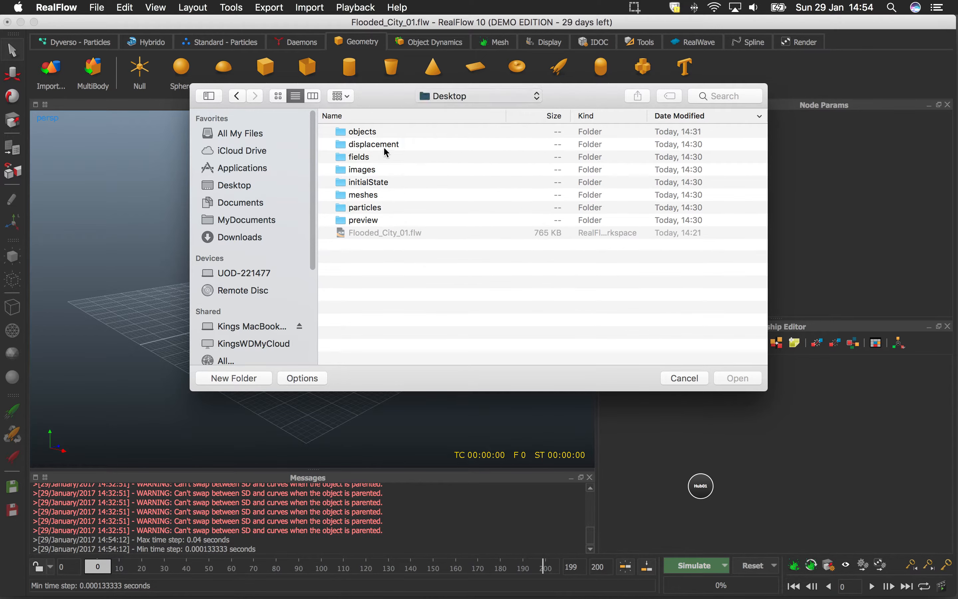
{"action": "double_click", "coordinate": [381, 132]}
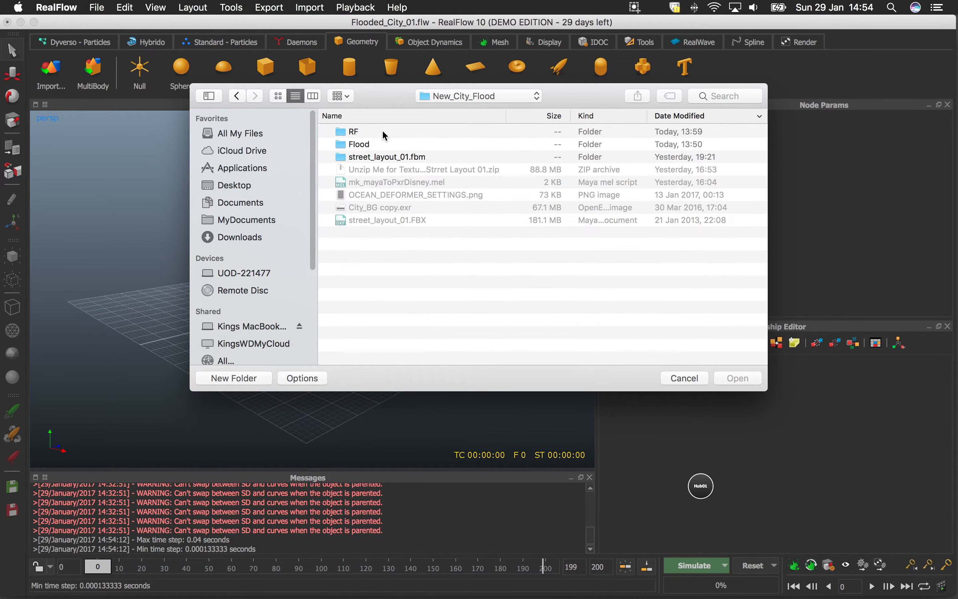
{"action": "double_click", "coordinate": [356, 135]}
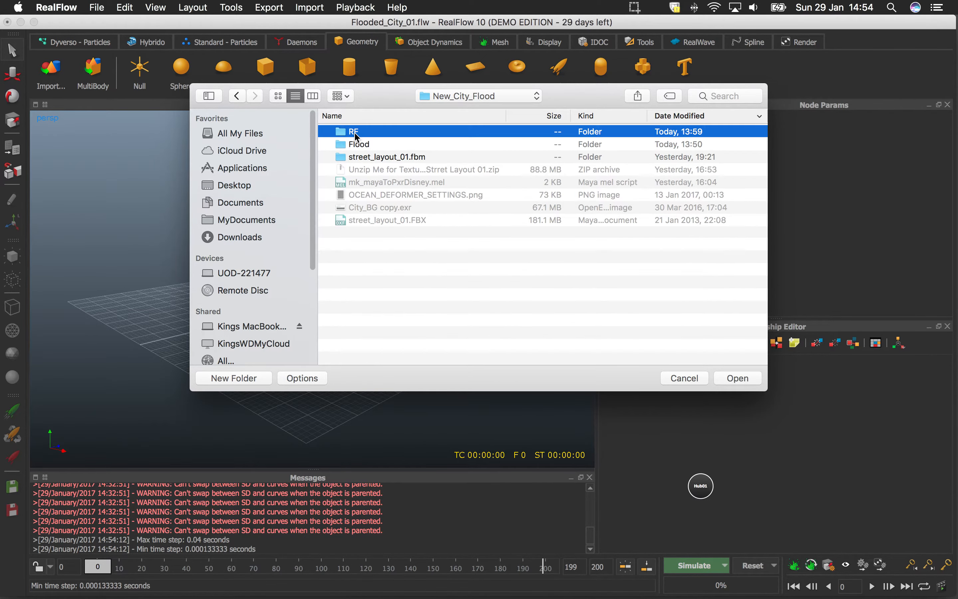
{"action": "left_click", "coordinate": [371, 131]}
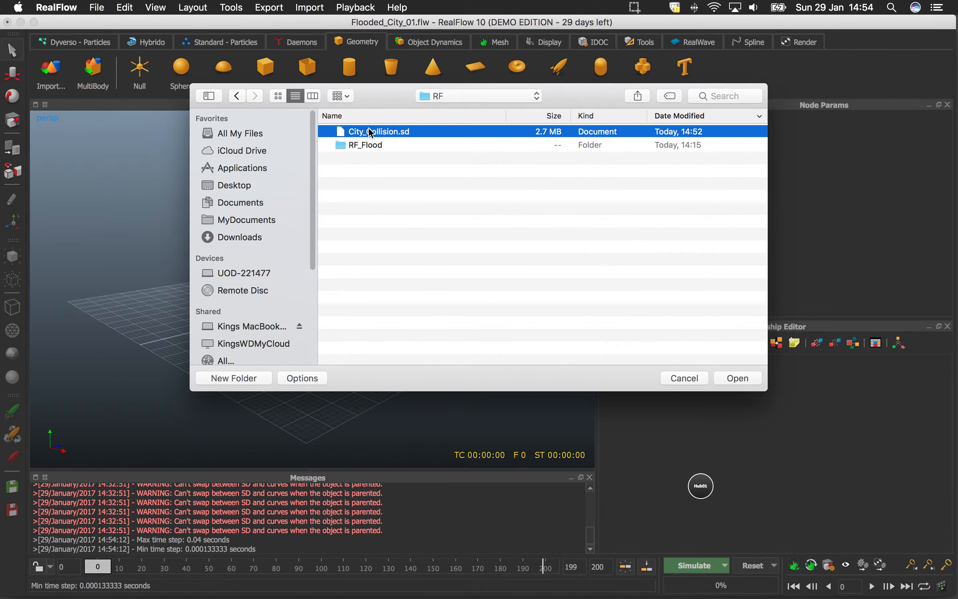
{"action": "left_click", "coordinate": [738, 378]}
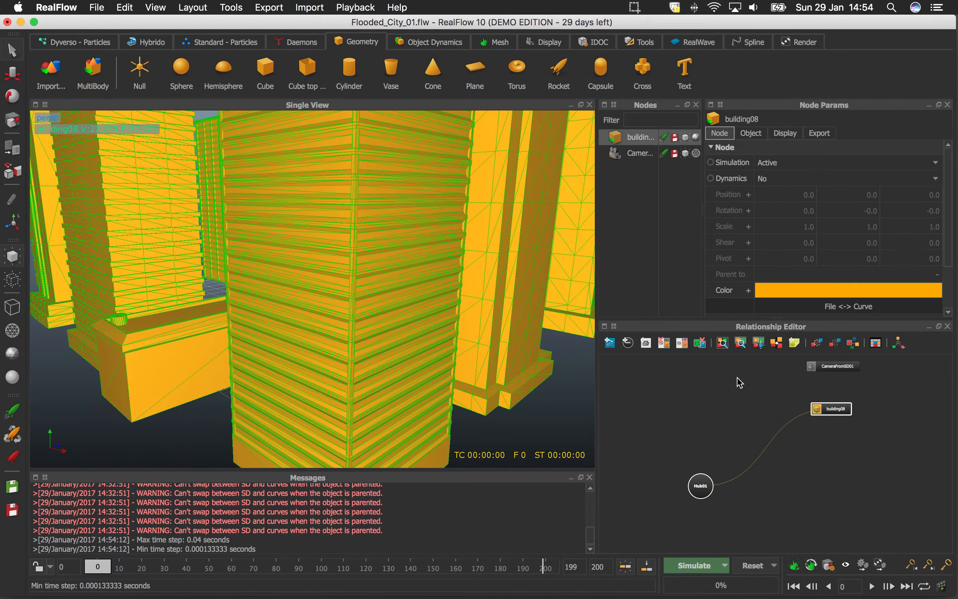
Inspect the imported building mesh from above and compare it with the smooth-shaded city scene in Maya.
{"action": "right_click_drag", "start_coordinate": [421, 343], "coordinate": [367, 203], "text": "alt"}
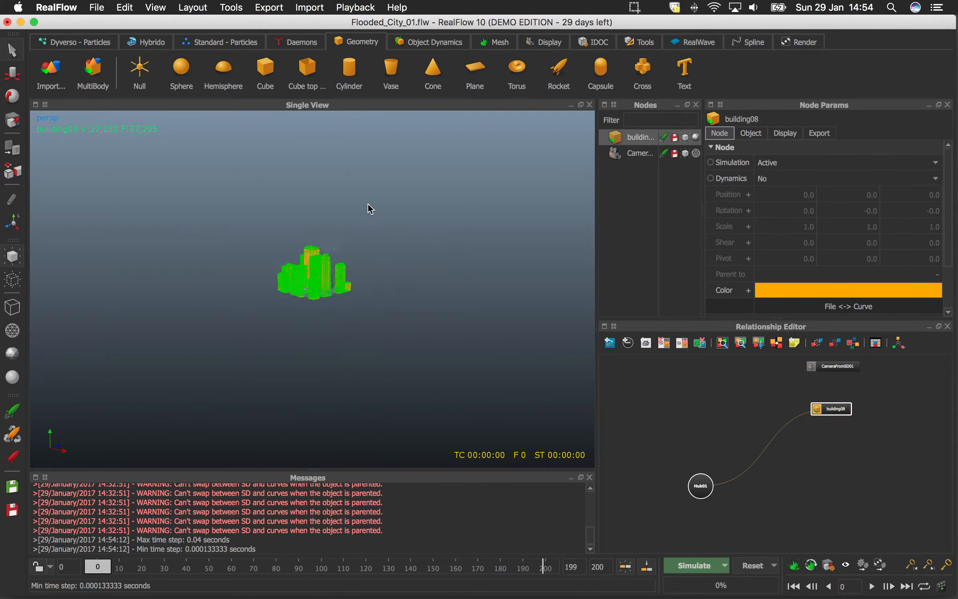
{"action": "right_click_drag", "start_coordinate": [387, 299], "coordinate": [388, 337], "text": "alt"}
{"action": "right_click_drag", "start_coordinate": [385, 254], "coordinate": [380, 301], "text": "alt"}
{"action": "mouse_move", "coordinate": [380, 301]}
{"action": "left_mouse_down", "text": "alt"}
{"action": "mouse_move", "coordinate": [363, 418]}
{"action": "mouse_move", "coordinate": [381, 325]}
{"action": "mouse_move", "coordinate": [360, 322]}
{"action": "mouse_move", "coordinate": [372, 310]}
{"action": "left_mouse_up", "text": "alt"}
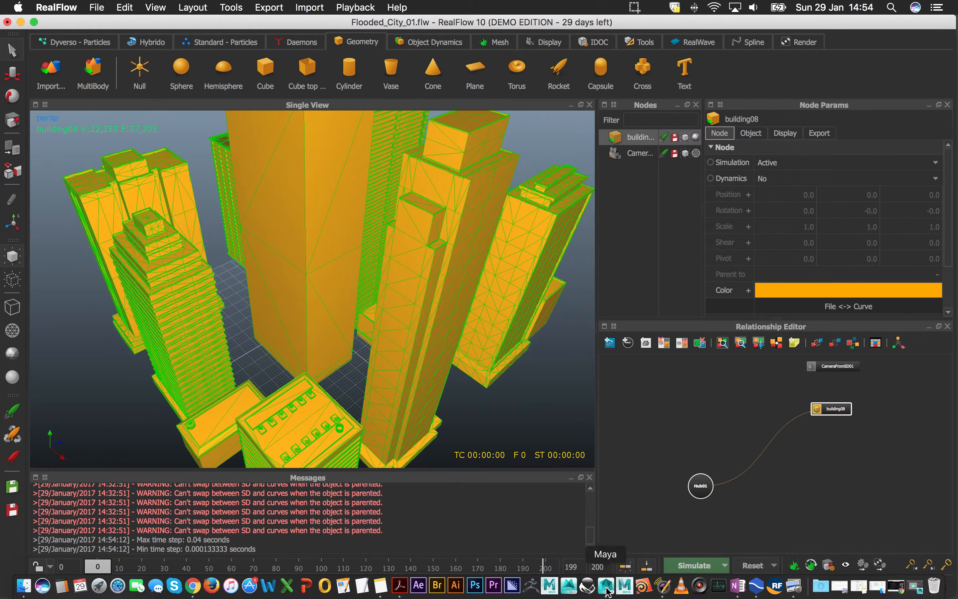
{"action": "left_click", "coordinate": [610, 586]}
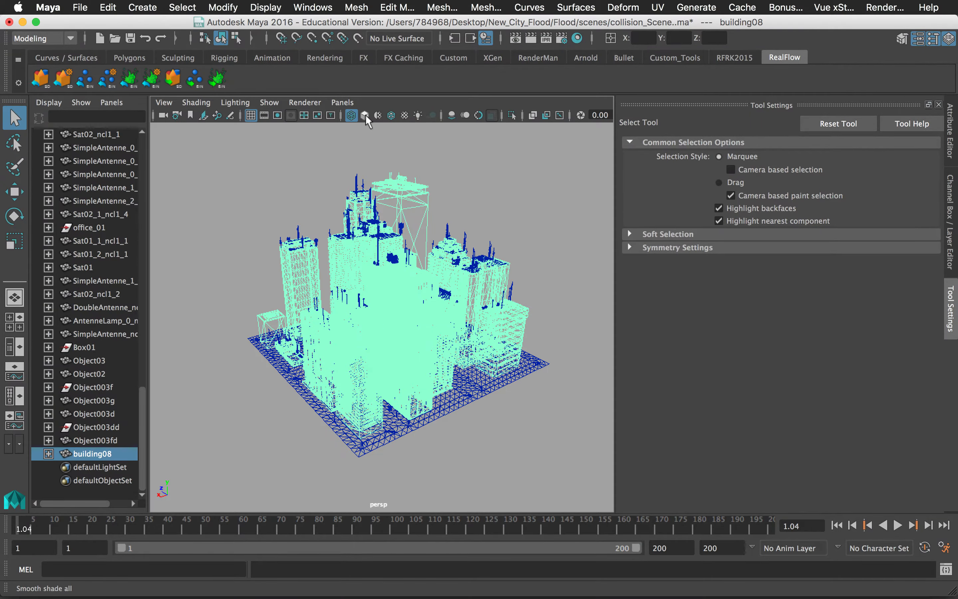
{"action": "left_click", "coordinate": [457, 208]}
{"action": "left_click", "coordinate": [454, 235]}
{"action": "left_click_drag", "start_coordinate": [514, 213], "coordinate": [510, 221], "text": "alt"}
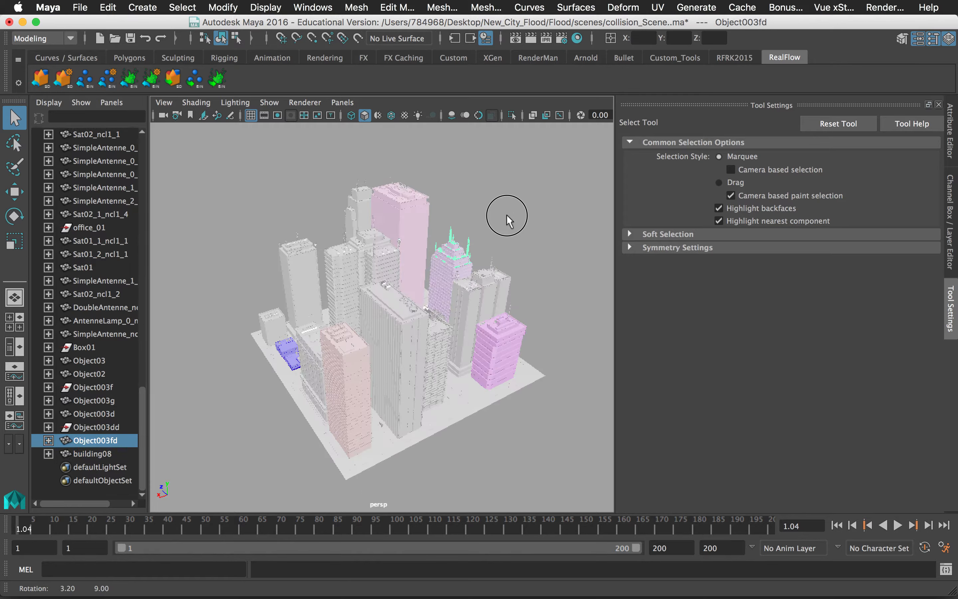
Return to RealFlow and delete the imported CameraFromSD01 node, leaving the building mesh in the scene.
{"action": "left_click", "coordinate": [22, 22]}
{"action": "right_click_drag", "start_coordinate": [476, 303], "coordinate": [454, 287], "text": "alt"}
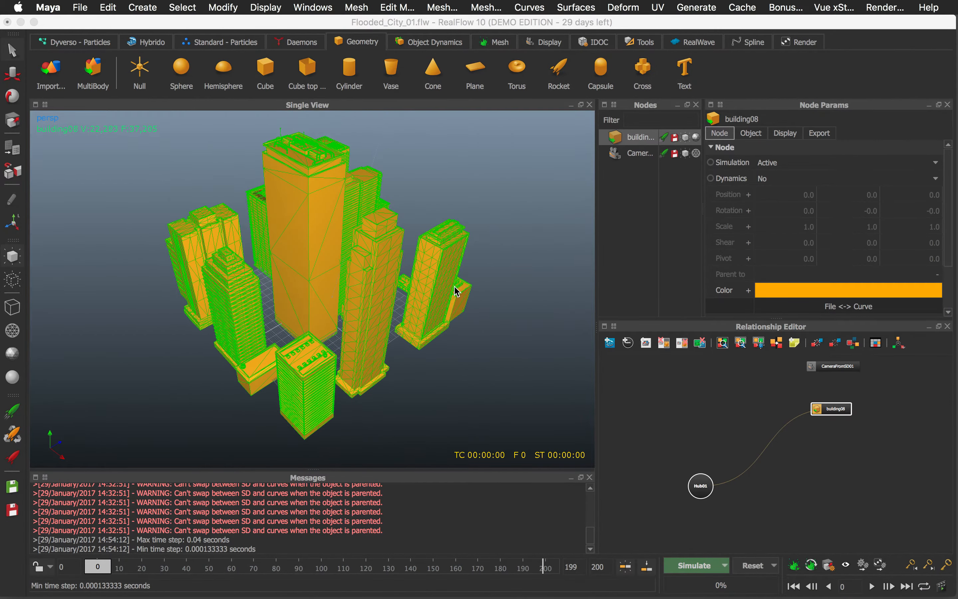
{"action": "middle_click_drag", "start_coordinate": [463, 293], "coordinate": [470, 306], "text": "alt"}
{"action": "mouse_move", "coordinate": [493, 316]}
{"action": "left_mouse_down", "text": "alt"}
{"action": "mouse_move", "coordinate": [486, 317]}
{"action": "mouse_move", "coordinate": [497, 314]}
{"action": "left_mouse_up", "text": "alt"}
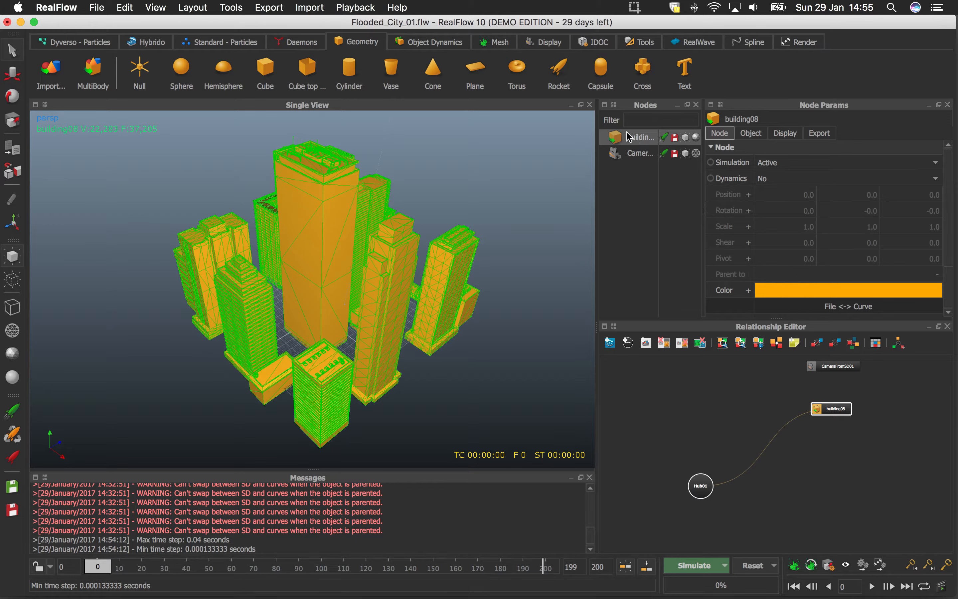
{"action": "left_click", "coordinate": [637, 155]}
{"action": "key", "text": "Delete"}
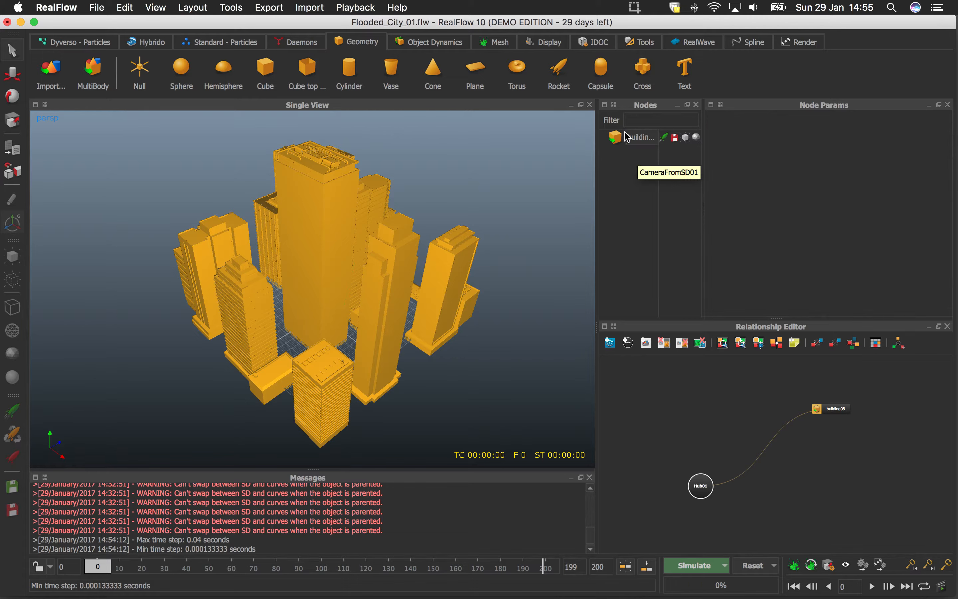
Add a Circle particle emitter and move it along X to about -23.63, in the street between the buildings.
{"action": "left_click_drag", "start_coordinate": [513, 263], "coordinate": [273, 266]}
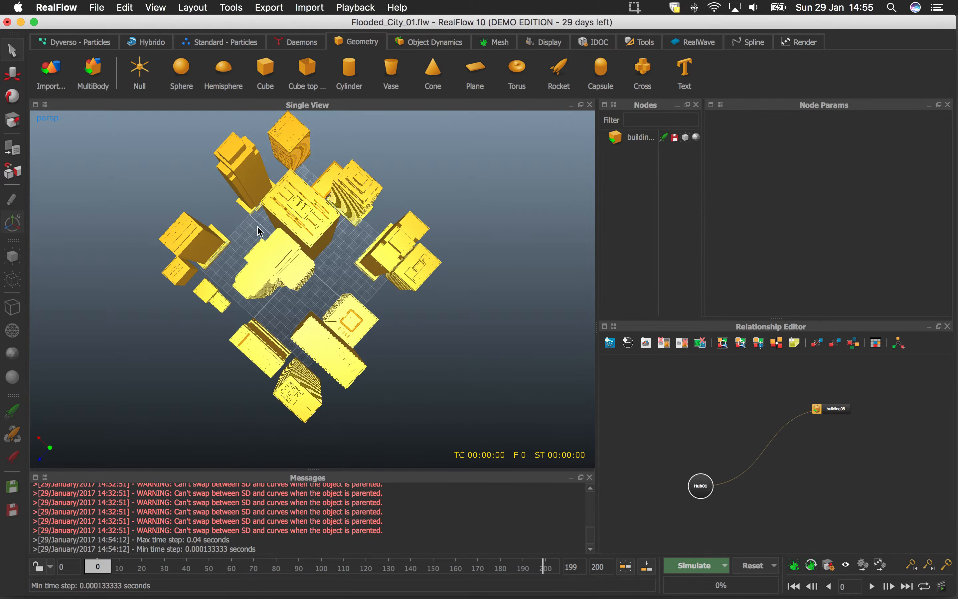
{"action": "right_click_drag", "start_coordinate": [359, 235], "coordinate": [345, 275], "text": "alt"}
{"action": "left_click_drag", "start_coordinate": [345, 275], "coordinate": [320, 265], "text": "alt"}
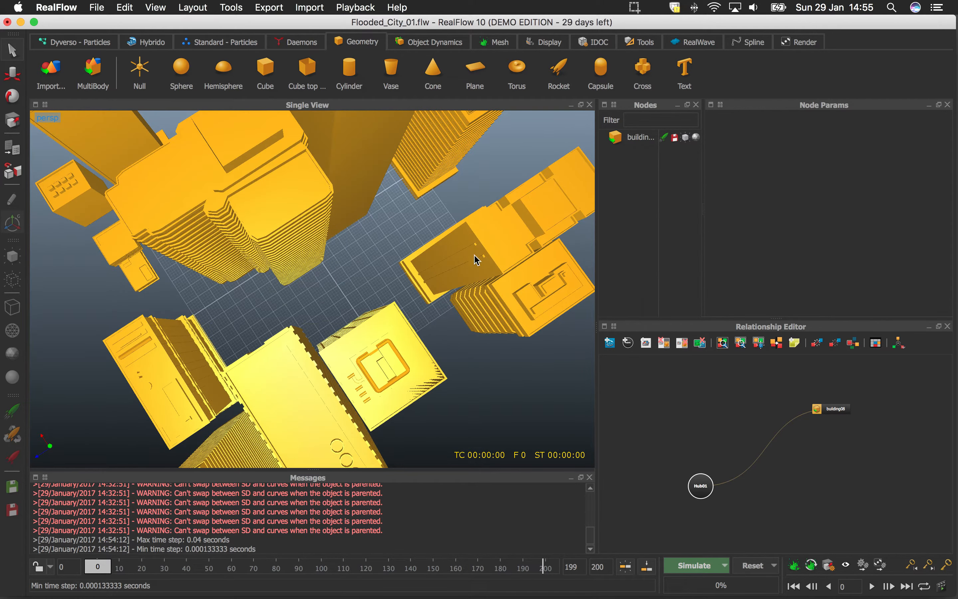
{"action": "left_click", "coordinate": [218, 41]}
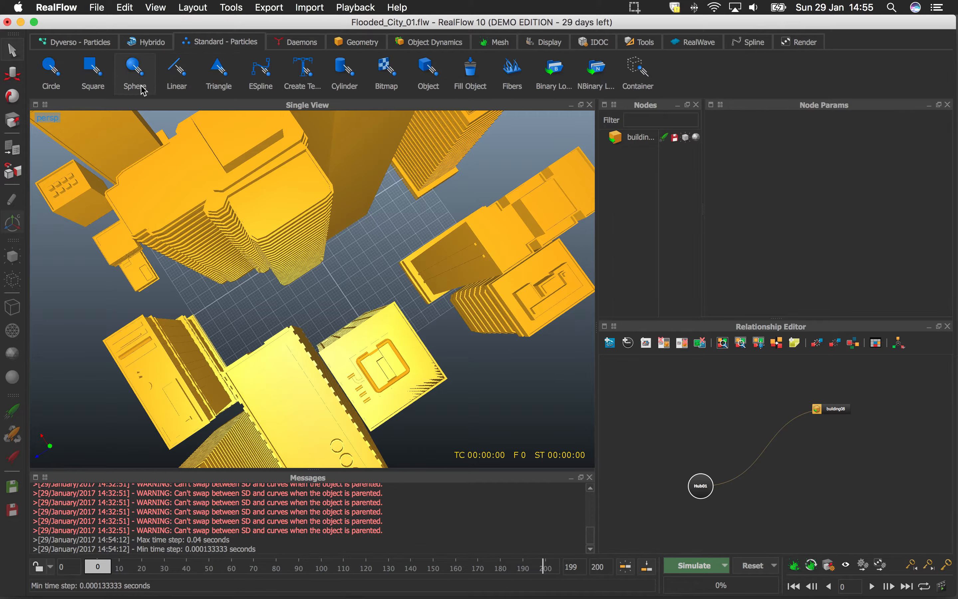
{"action": "left_click", "coordinate": [51, 75]}
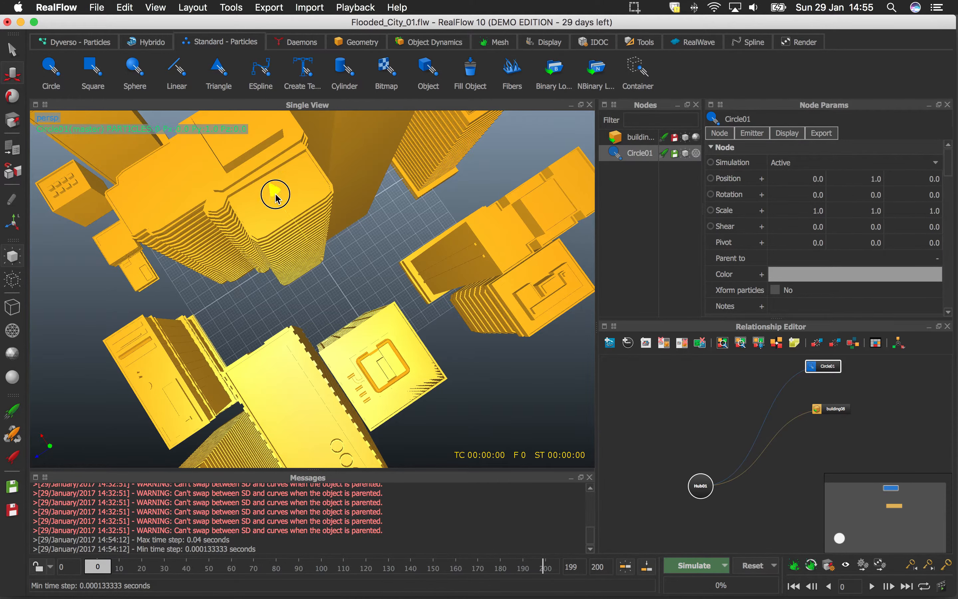
{"action": "left_click_drag", "start_coordinate": [301, 235], "coordinate": [349, 289]}
Compare the circle emitter's size with the surrounding buildings, and delete the emitter.
{"action": "right_click_drag", "start_coordinate": [348, 284], "coordinate": [371, 363], "text": "alt"}
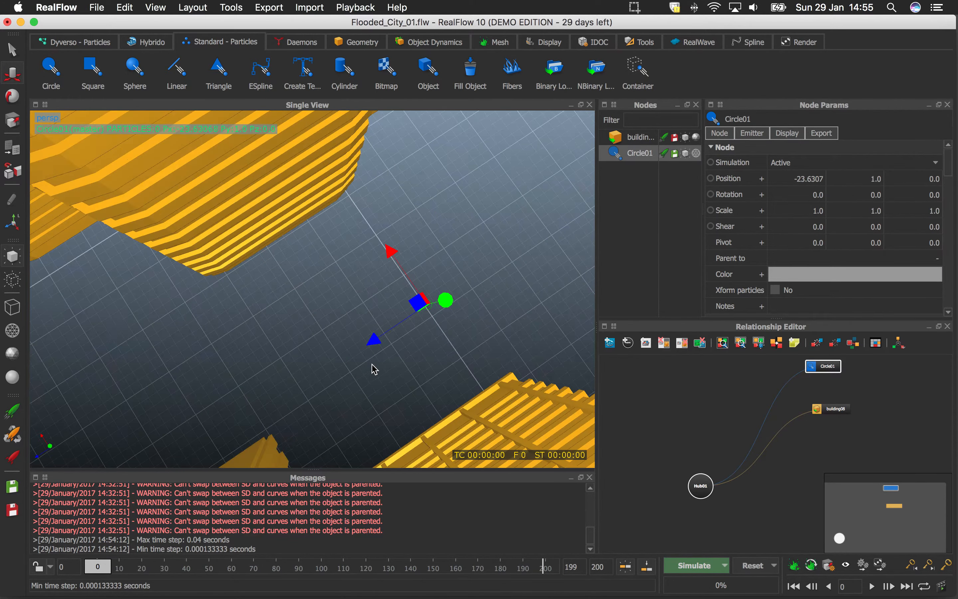
{"action": "middle_click_drag", "start_coordinate": [372, 348], "coordinate": [338, 297], "text": "alt"}
{"action": "right_click_drag", "start_coordinate": [339, 297], "coordinate": [407, 332], "text": "alt"}
{"action": "mouse_move", "coordinate": [410, 337]}
{"action": "left_mouse_down", "text": "alt"}
{"action": "mouse_move", "coordinate": [289, 338]}
{"action": "mouse_move", "coordinate": [379, 308]}
{"action": "mouse_move", "coordinate": [412, 334]}
{"action": "mouse_move", "coordinate": [402, 338]}
{"action": "left_mouse_up", "text": "alt"}
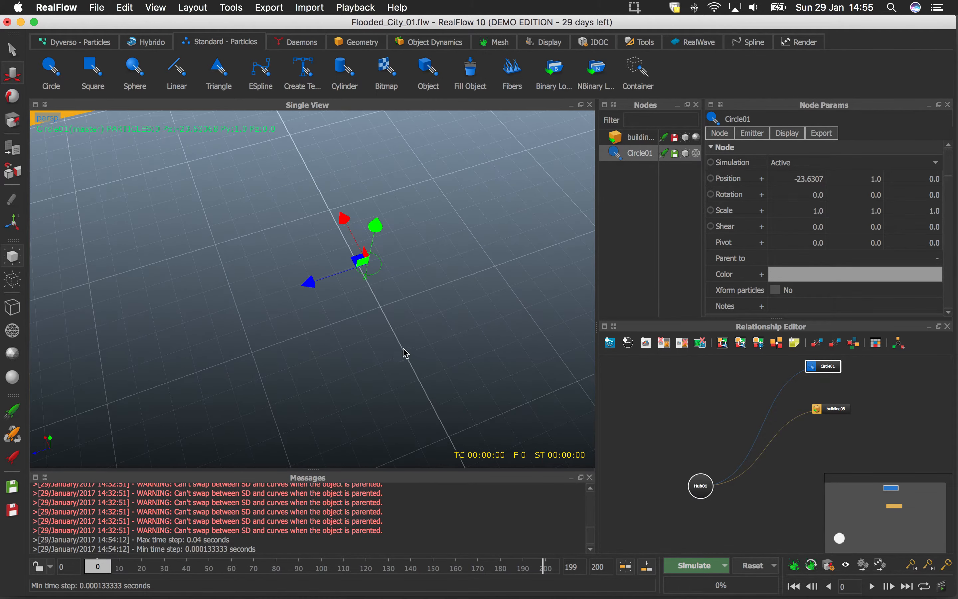
{"action": "middle_click_drag", "start_coordinate": [403, 348], "coordinate": [381, 340], "text": "alt"}
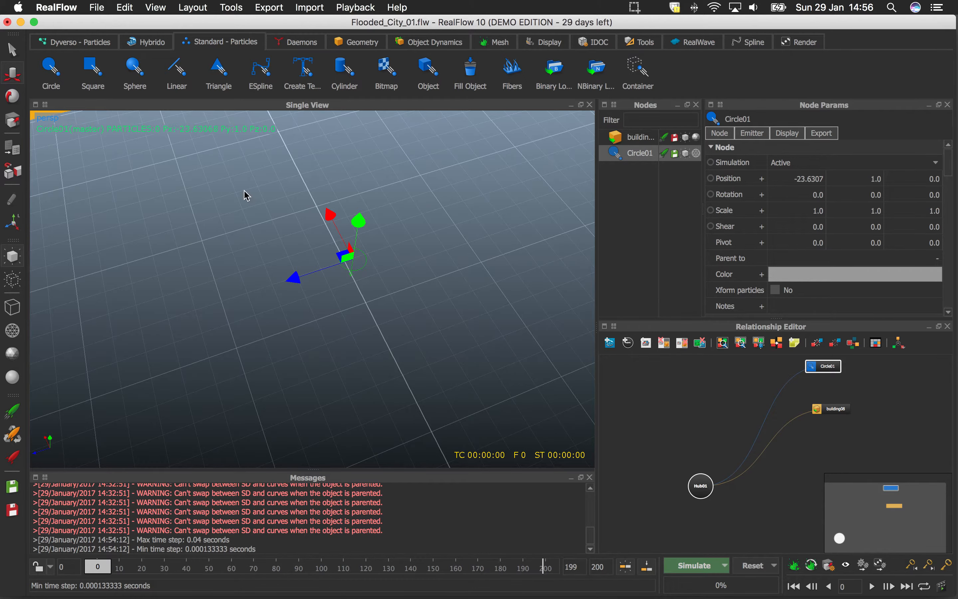
{"action": "left_click_drag", "start_coordinate": [370, 341], "coordinate": [325, 293], "text": "alt"}
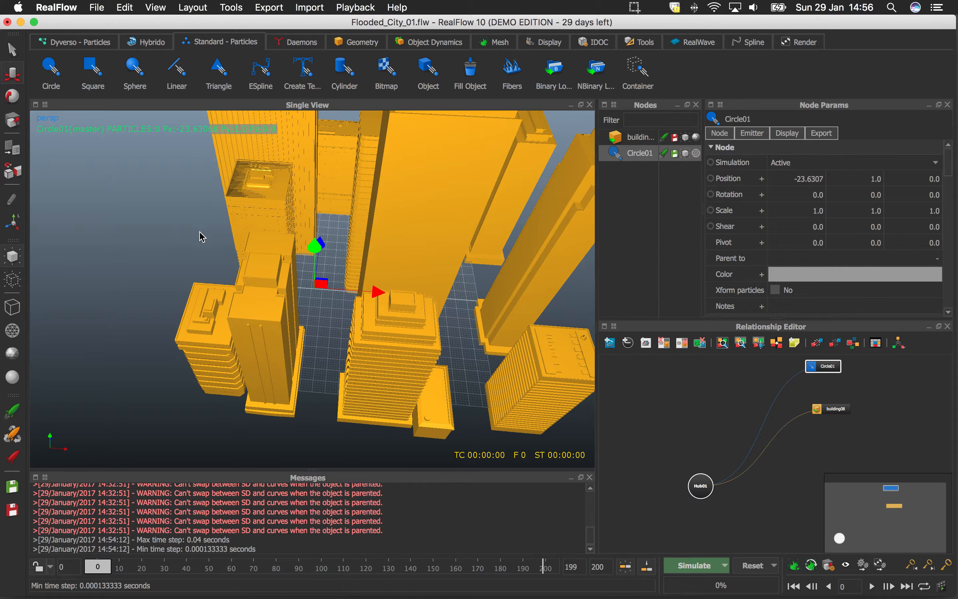
{"action": "key", "text": "Delete"}
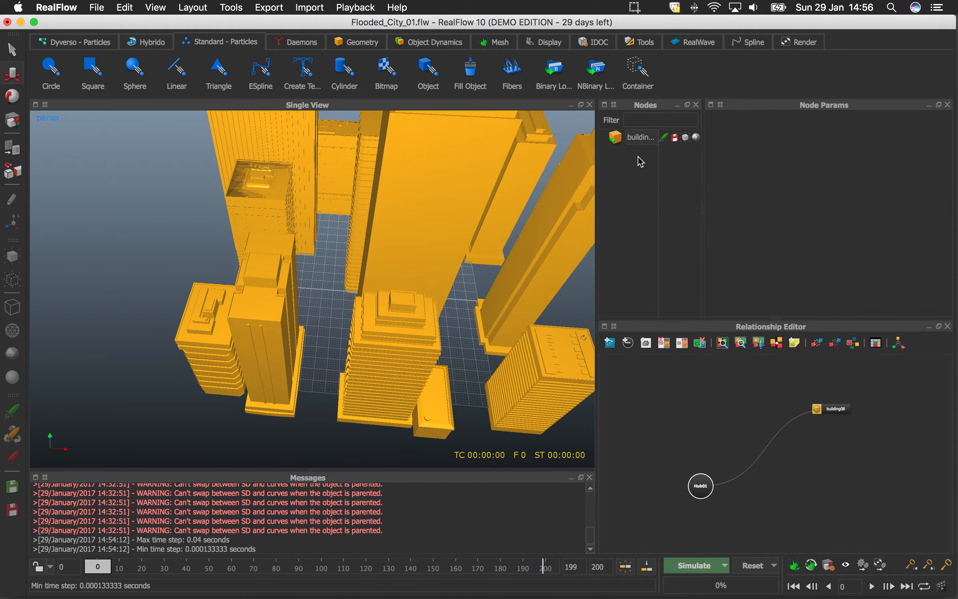
Try scaling the scene with a geometry scale of 0.05 and with a geometry scale of 2.
{"action": "right_click_drag", "start_coordinate": [506, 279], "coordinate": [481, 280], "text": "alt"}
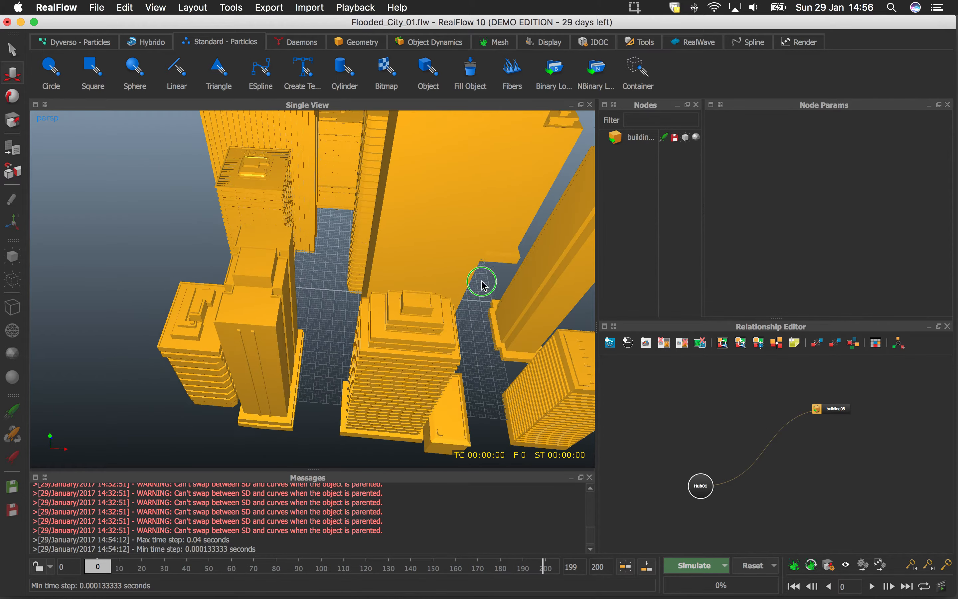
{"action": "left_click", "coordinate": [830, 565]}
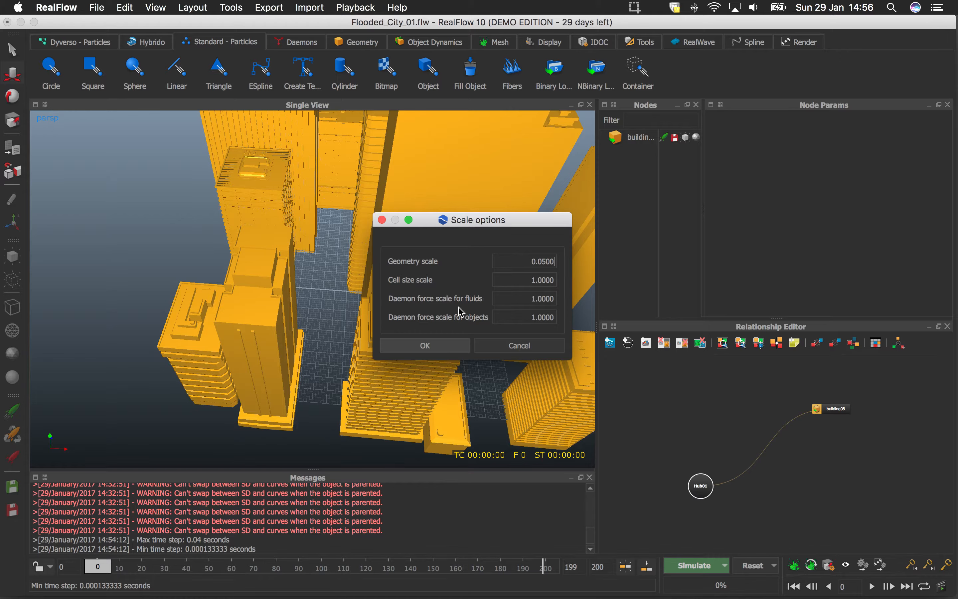
{"action": "left_click", "coordinate": [425, 345]}
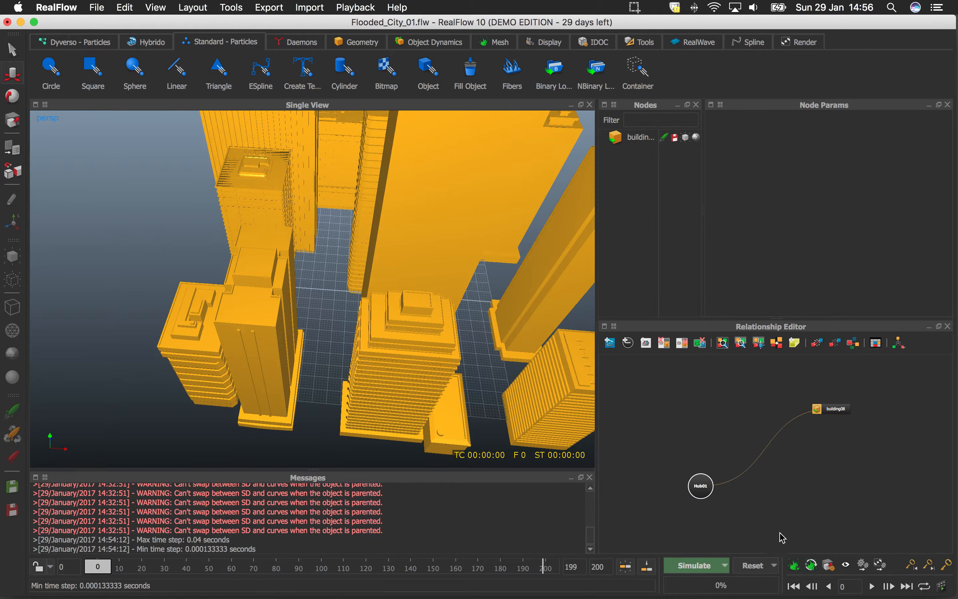
{"action": "left_click", "coordinate": [828, 566]}
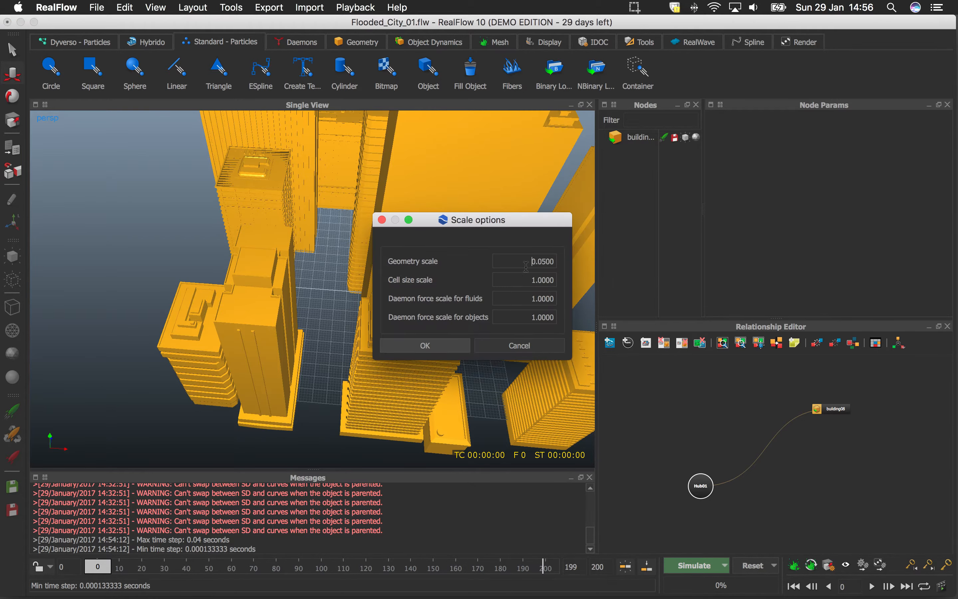
{"action": "left_click_drag", "start_coordinate": [513, 263], "coordinate": [573, 266]}
{"action": "type", "text": "2"}
{"action": "key", "text": "Return"}
Delete the building08 mesh, accepting the removal of all objects loaded from its SD file.
{"action": "left_click", "coordinate": [642, 139]}
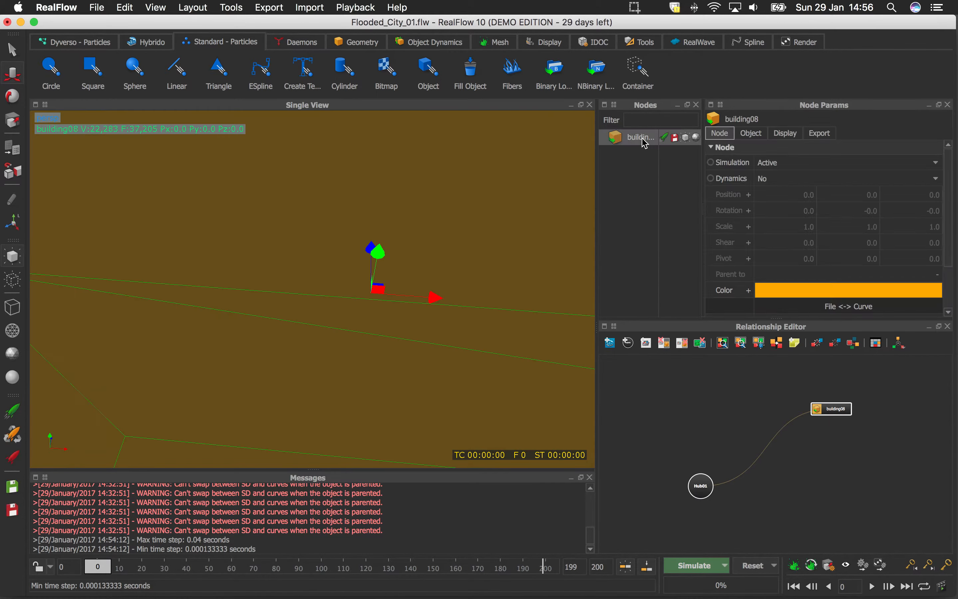
{"action": "key", "text": "Delete"}
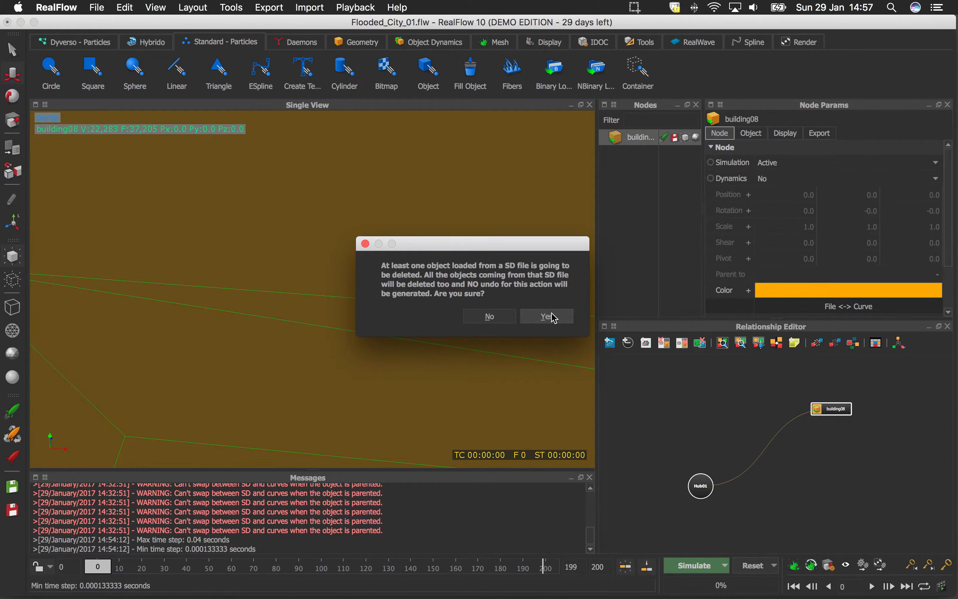
{"action": "left_click", "coordinate": [553, 319]}
Import City_Collision.sd from the RF folder into the empty scene as geometry.
{"action": "left_click_drag", "start_coordinate": [421, 278], "coordinate": [344, 284], "text": "alt"}
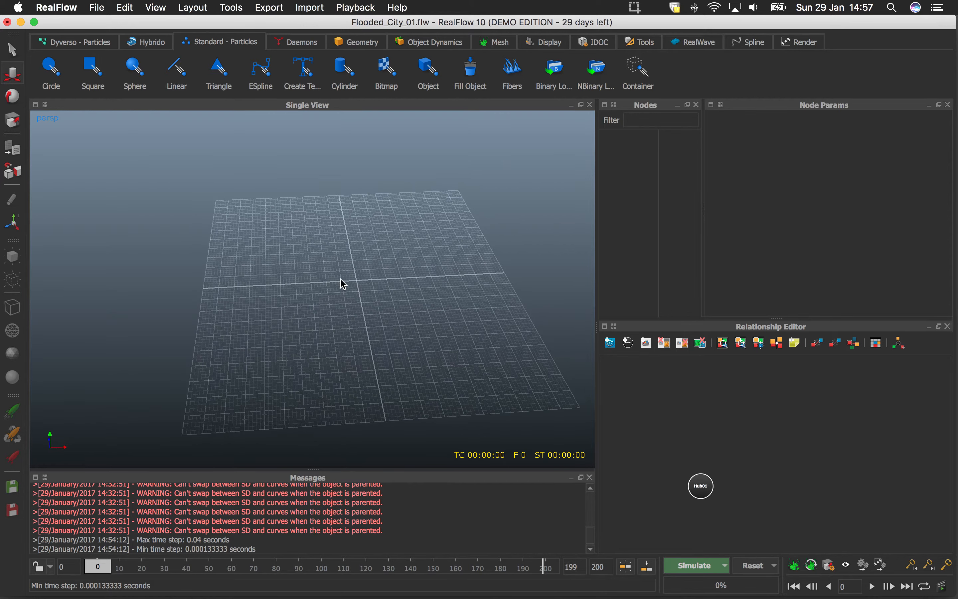
{"action": "left_click", "coordinate": [354, 42]}
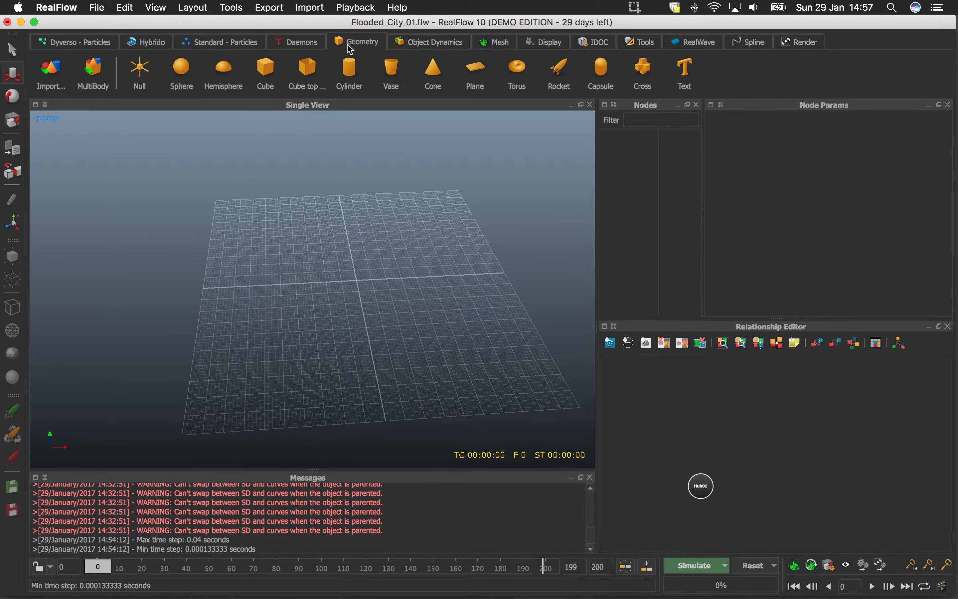
{"action": "left_click", "coordinate": [61, 77]}
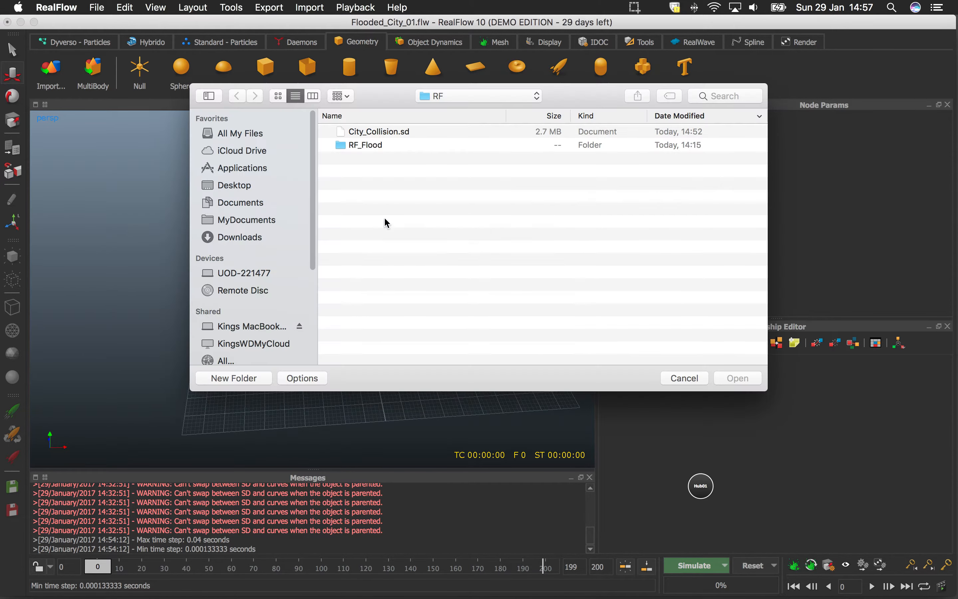
{"action": "left_click", "coordinate": [389, 135]}
{"action": "left_click", "coordinate": [737, 378]}
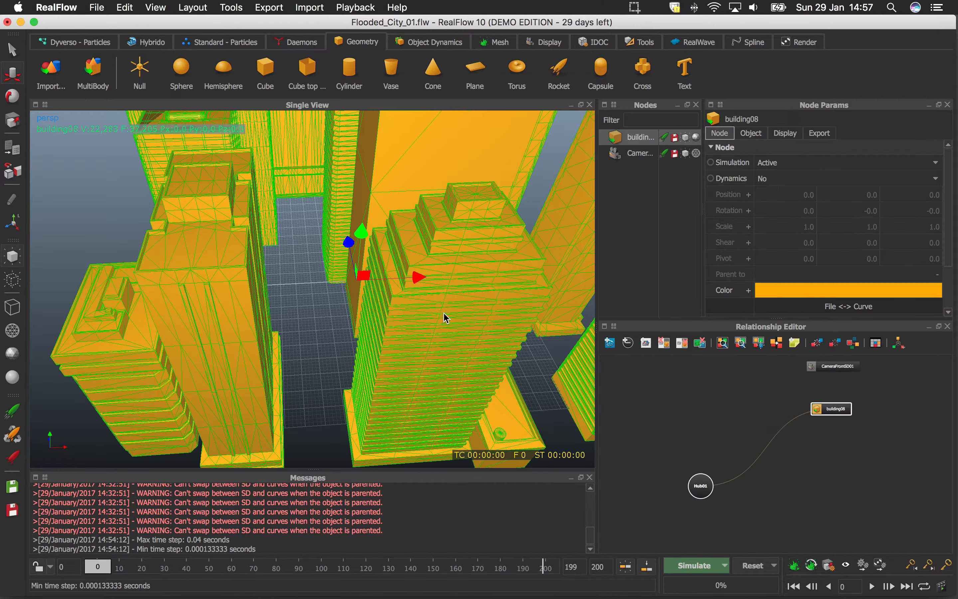
Scale the reimported scene with a geometry scale of 0.05.
{"action": "right_click_drag", "start_coordinate": [334, 320], "coordinate": [323, 296], "text": "alt"}
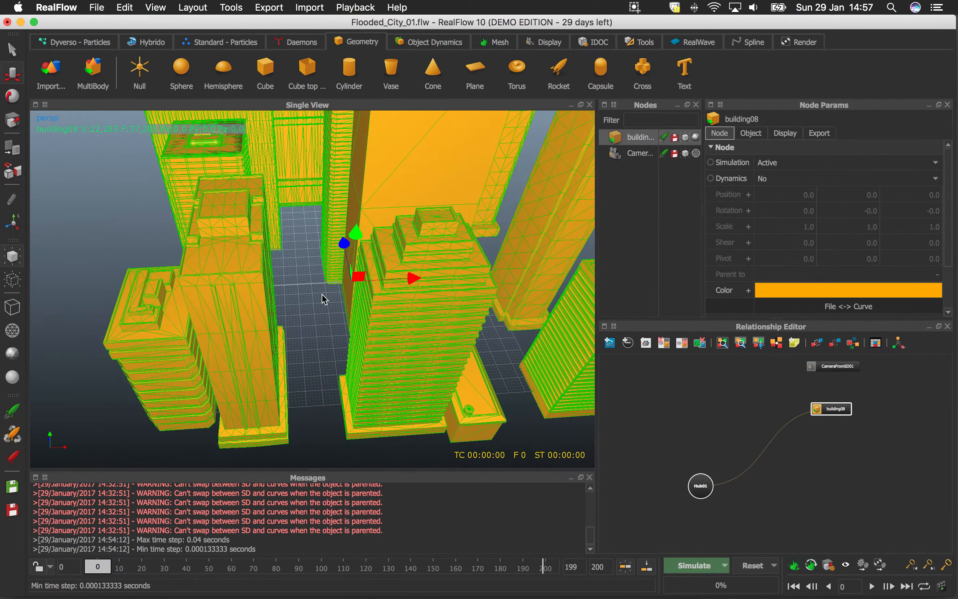
{"action": "left_click", "coordinate": [828, 566]}
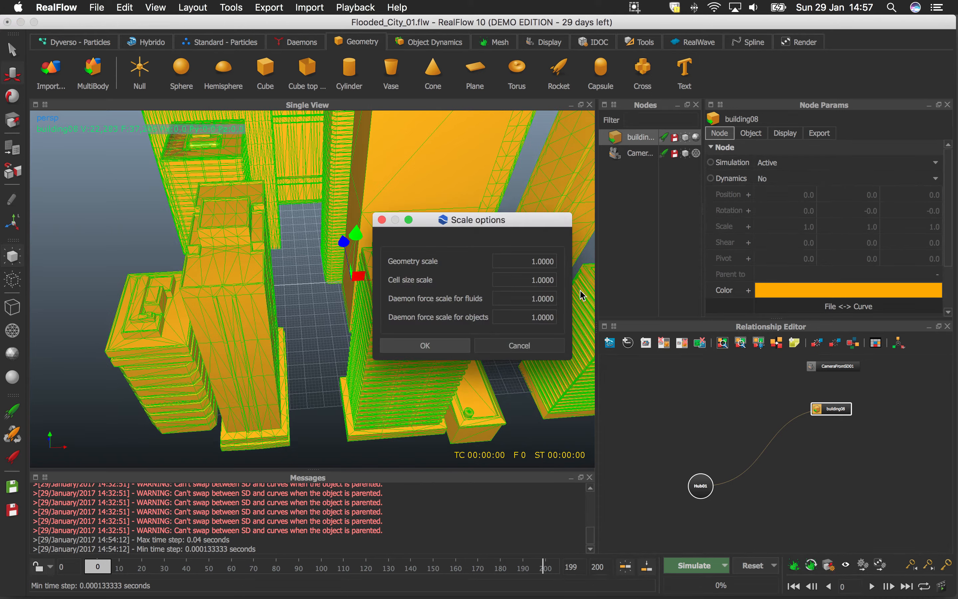
{"action": "double_click", "coordinate": [532, 263]}
{"action": "type", "text": ".05"}
{"action": "key", "text": "Return"}
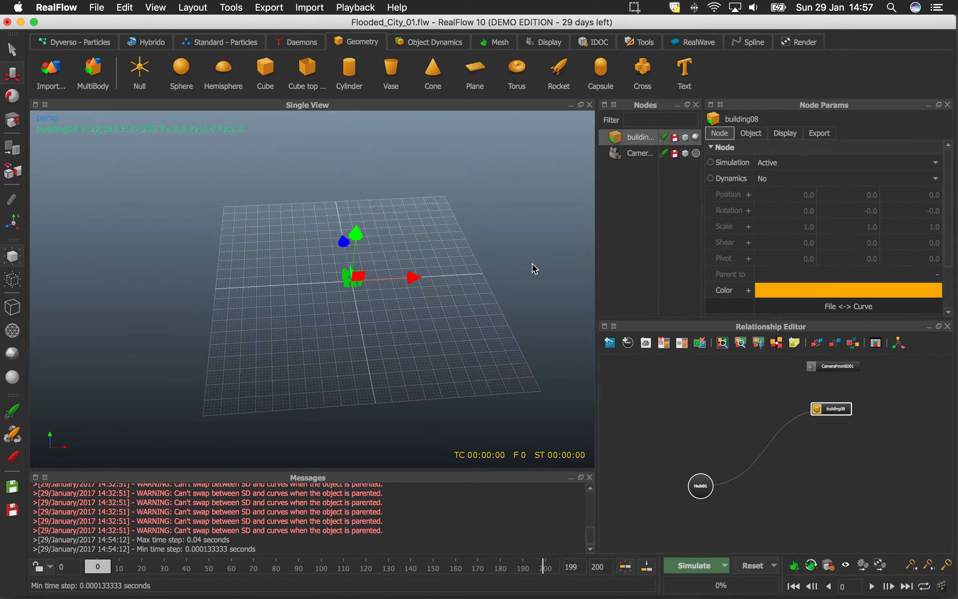
Frame the scaled buildings in the viewport and delete the imported CameraFromSD01 node.
{"action": "right_click_drag", "start_coordinate": [395, 321], "coordinate": [461, 306], "text": "alt"}
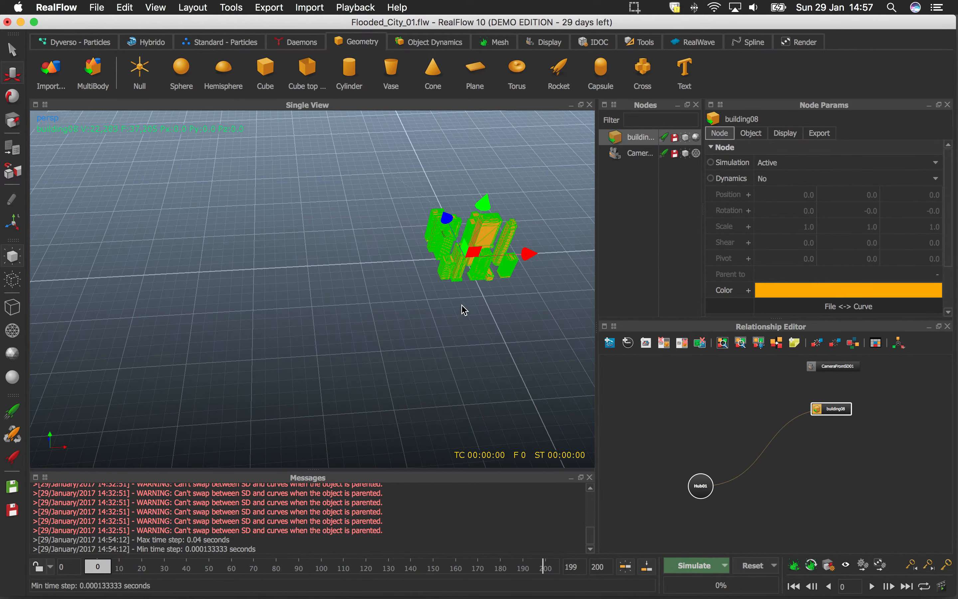
{"action": "middle_click_drag", "start_coordinate": [460, 306], "coordinate": [331, 328], "text": "alt"}
{"action": "right_click_drag", "start_coordinate": [331, 328], "coordinate": [430, 301], "text": "alt"}
{"action": "middle_click_drag", "start_coordinate": [431, 301], "coordinate": [391, 311], "text": "alt"}
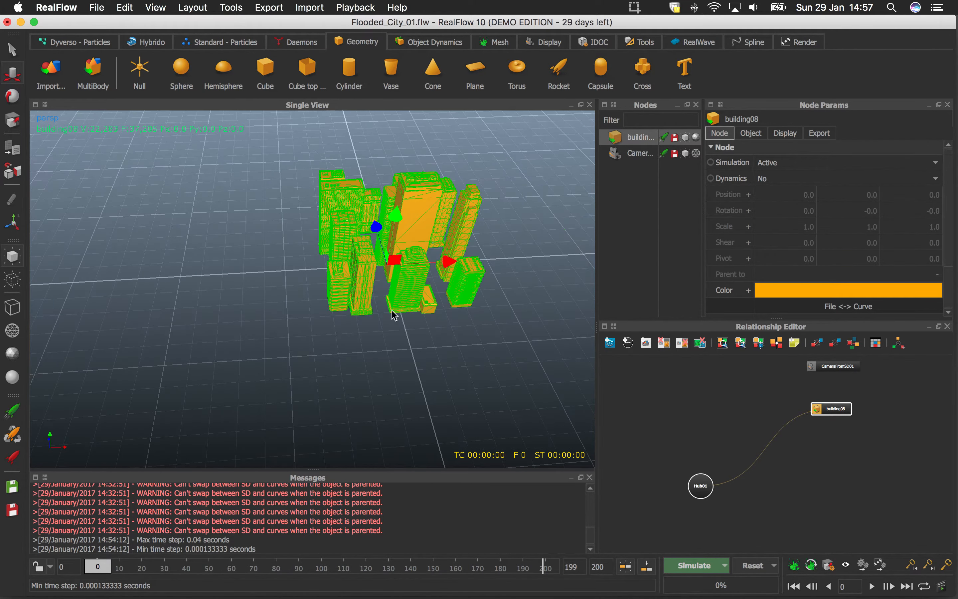
{"action": "left_click", "coordinate": [637, 155]}
{"action": "key", "text": "Delete"}
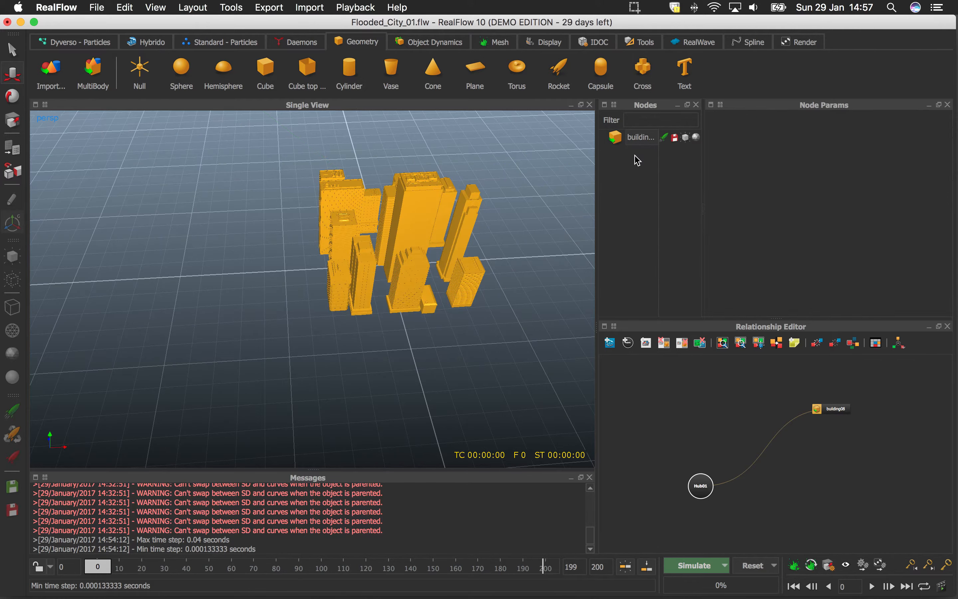
Select the building mesh and examine its scaled towers and the streets between them from several angles.
{"action": "left_click_drag", "start_coordinate": [390, 257], "coordinate": [434, 252], "text": "alt"}
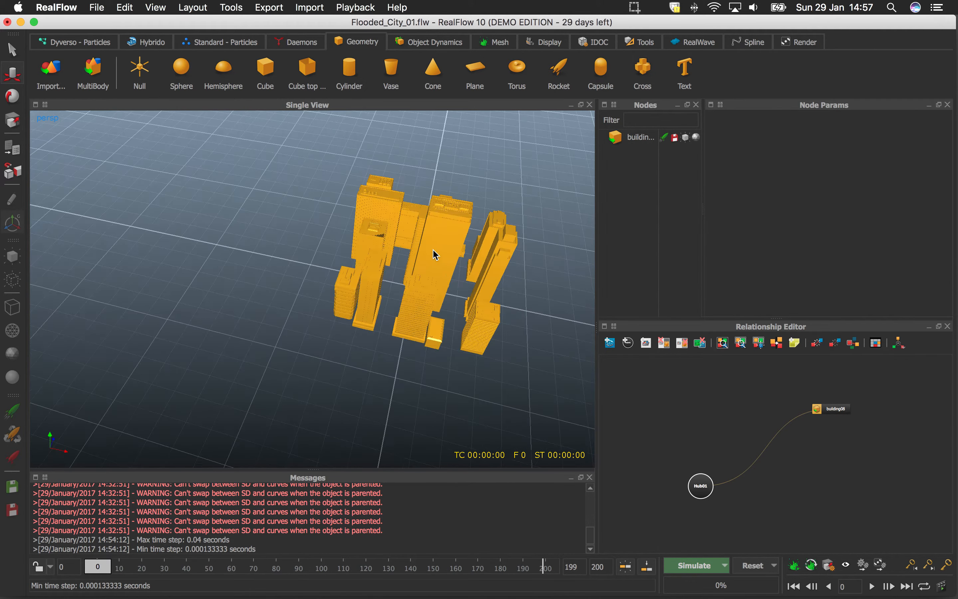
{"action": "left_click", "coordinate": [456, 257]}
{"action": "middle_click_drag", "start_coordinate": [455, 177], "coordinate": [235, 196]}
{"action": "right_click_drag", "start_coordinate": [388, 215], "coordinate": [393, 250], "text": "alt"}
{"action": "left_click_drag", "start_coordinate": [393, 250], "coordinate": [410, 238], "text": "alt"}
{"action": "middle_click_drag", "start_coordinate": [410, 237], "coordinate": [485, 236], "text": "alt"}
{"action": "right_click_drag", "start_coordinate": [484, 236], "coordinate": [469, 251], "text": "alt"}
{"action": "left_click_drag", "start_coordinate": [471, 254], "coordinate": [396, 264], "text": "alt"}
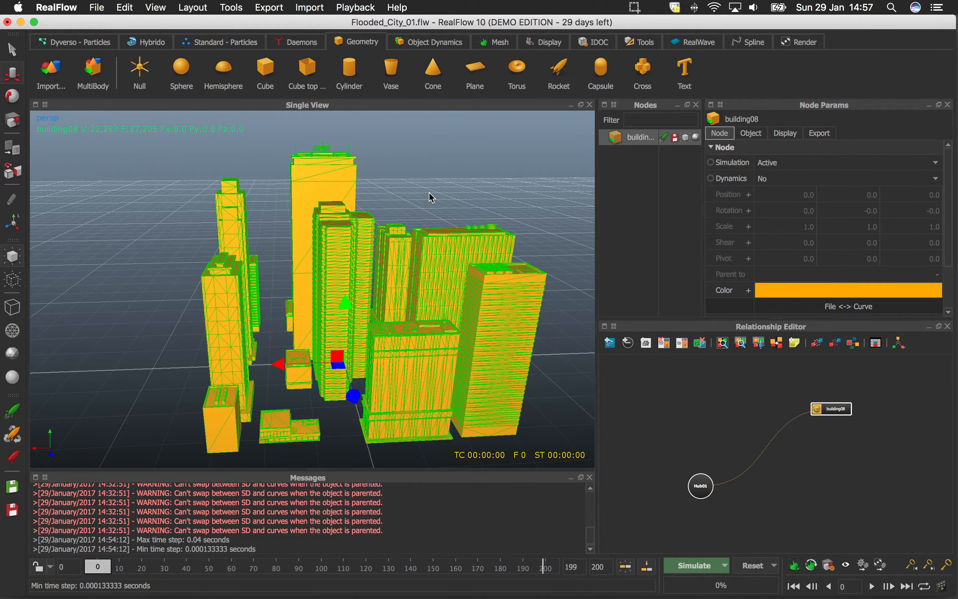
{"action": "left_click_drag", "start_coordinate": [430, 197], "coordinate": [381, 191], "text": "alt"}
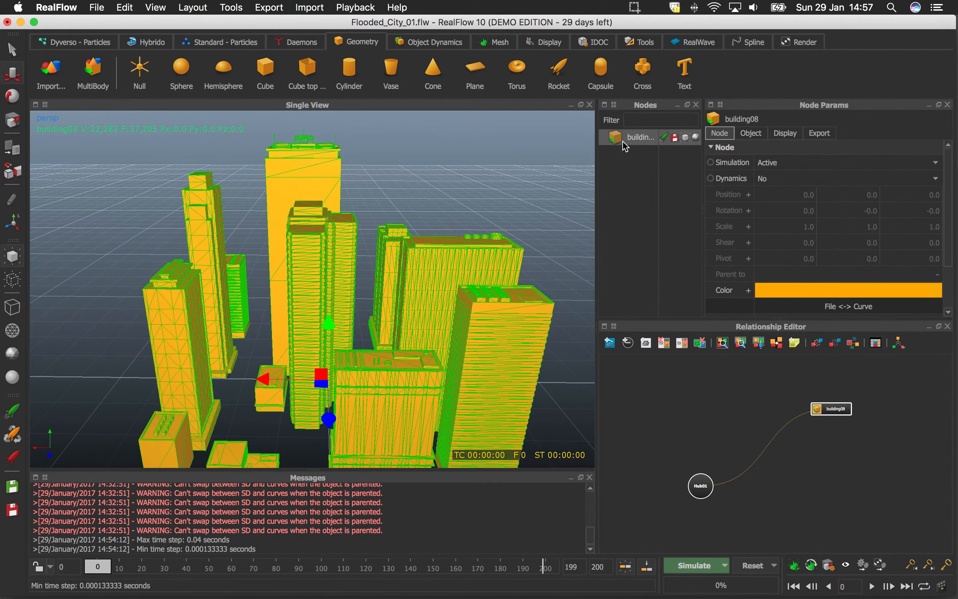
Cycle building08's node display mode through bounding box, wireframe and flat shading, and leave it on Smooth Shaded.
{"action": "left_click", "coordinate": [697, 137]}
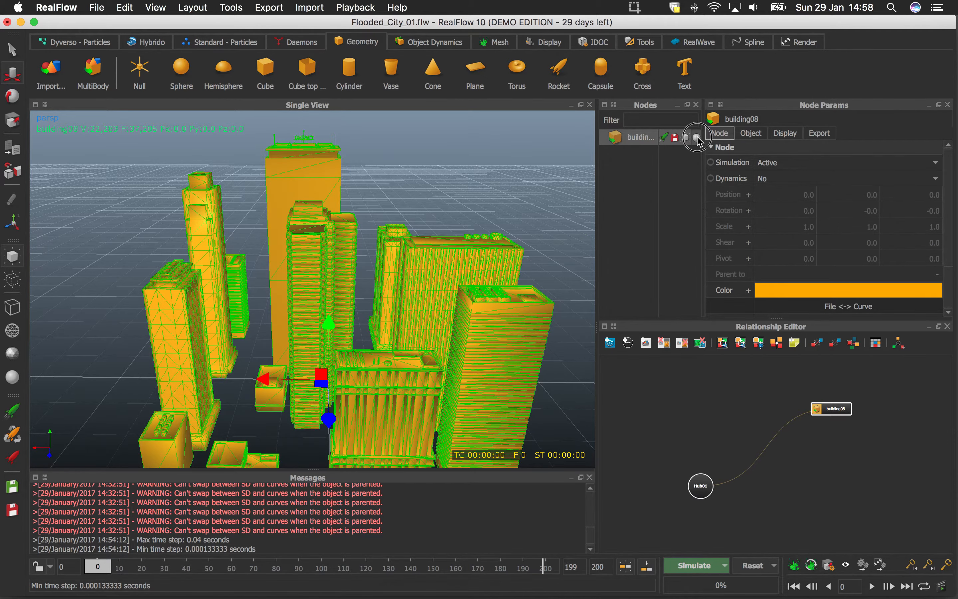
{"action": "left_click", "coordinate": [696, 138]}
{"action": "left_click", "coordinate": [698, 139]}
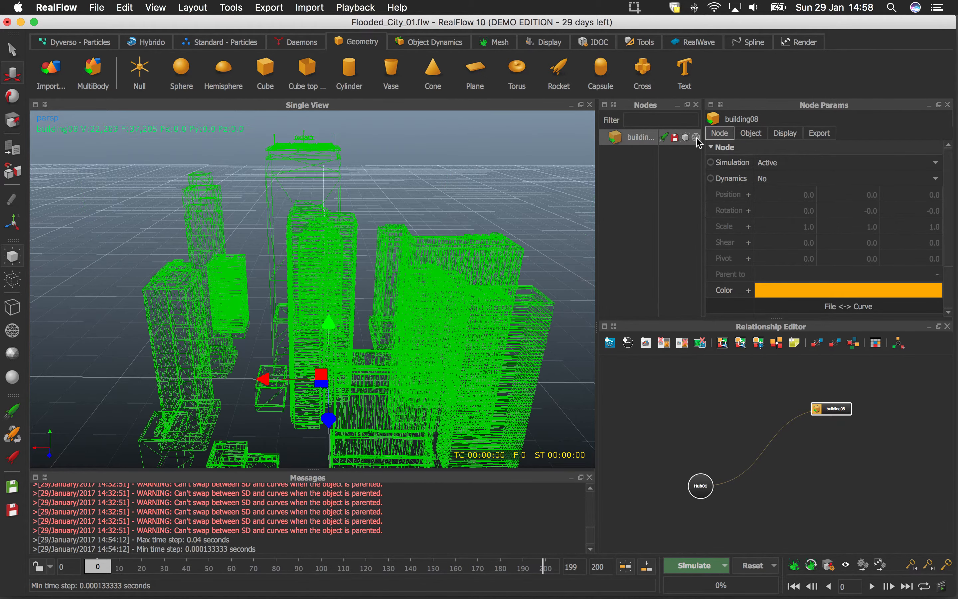
{"action": "left_click", "coordinate": [697, 138]}
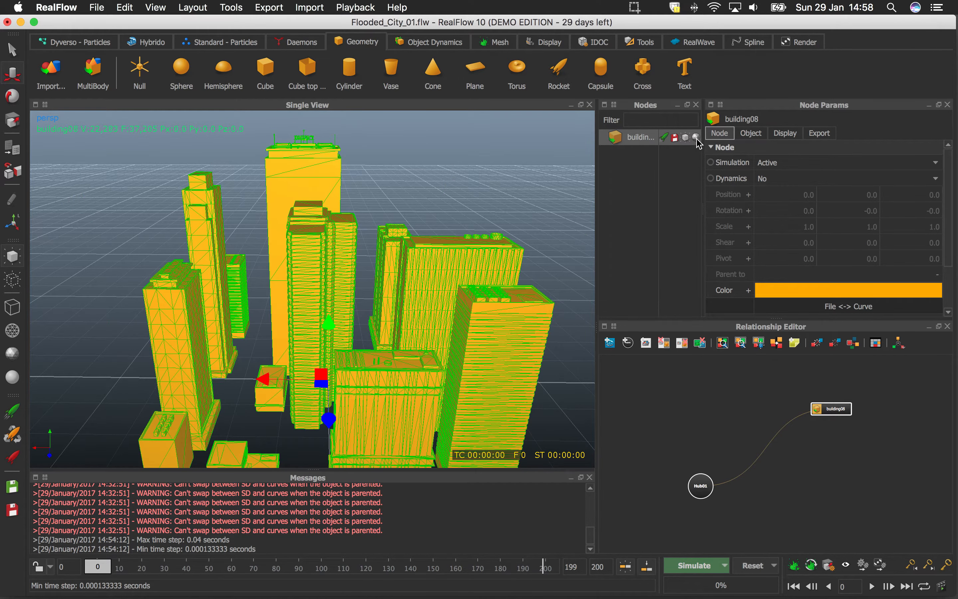
{"action": "left_click", "coordinate": [696, 138]}
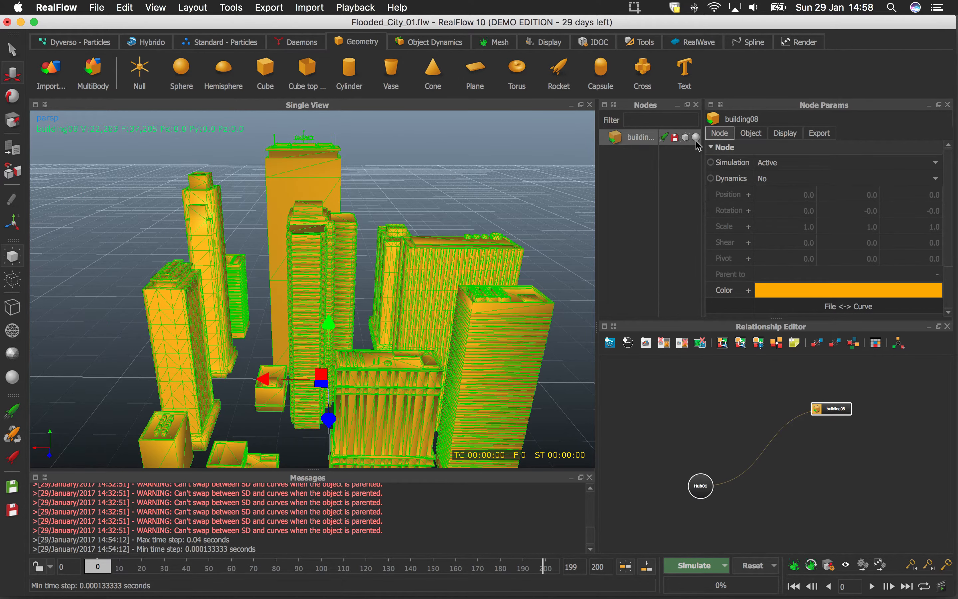
{"action": "left_click", "coordinate": [697, 141]}
{"action": "left_click", "coordinate": [697, 141]}
{"action": "left_click", "coordinate": [697, 141]}
{"action": "left_click", "coordinate": [697, 141]}
{"action": "left_click", "coordinate": [697, 141]}
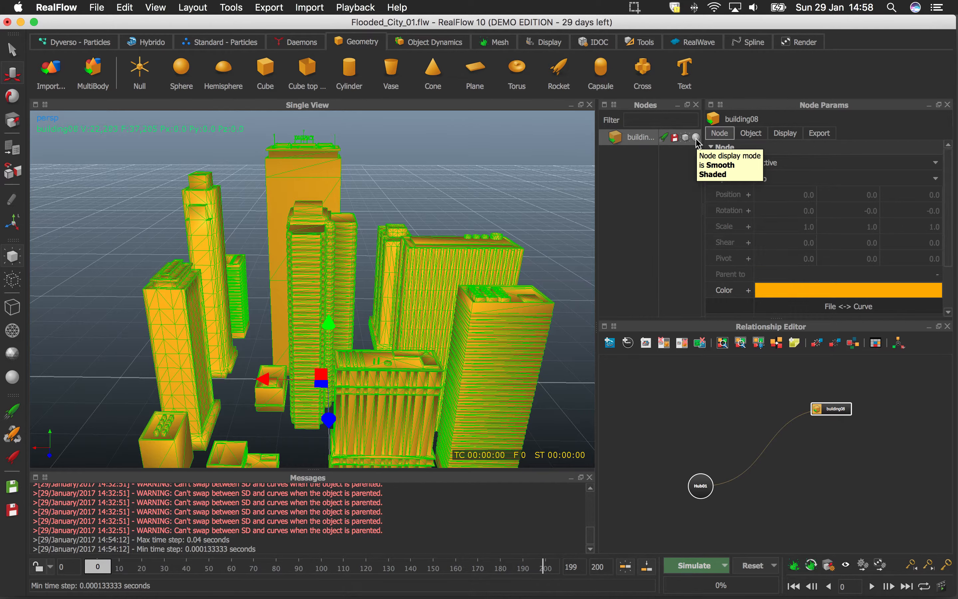
{"action": "left_click", "coordinate": [696, 139]}
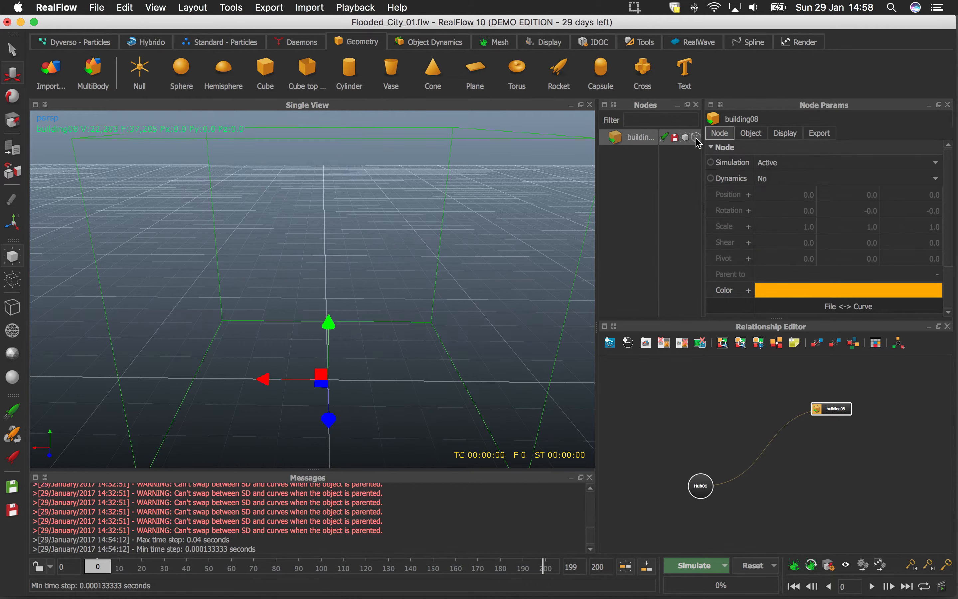
{"action": "left_click", "coordinate": [695, 139]}
{"action": "left_click", "coordinate": [695, 139]}
{"action": "left_click", "coordinate": [695, 139]}
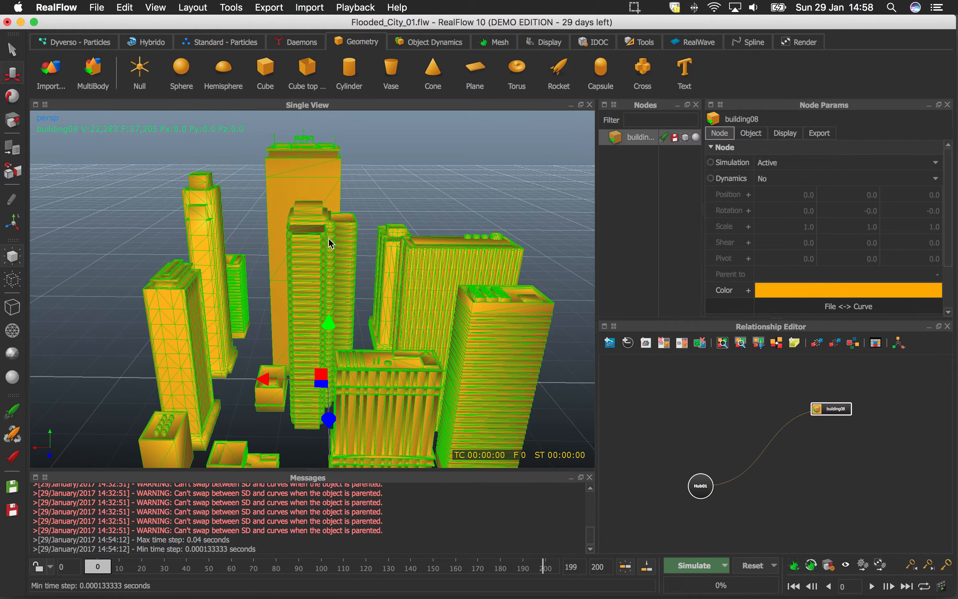
Center the view on the selected building08 mesh and examine the towers up close from a raised angle.
{"action": "right_click_drag", "start_coordinate": [356, 284], "coordinate": [337, 227], "text": "alt"}
{"action": "middle_click_drag", "start_coordinate": [244, 291], "coordinate": [570, 276], "text": "alt"}
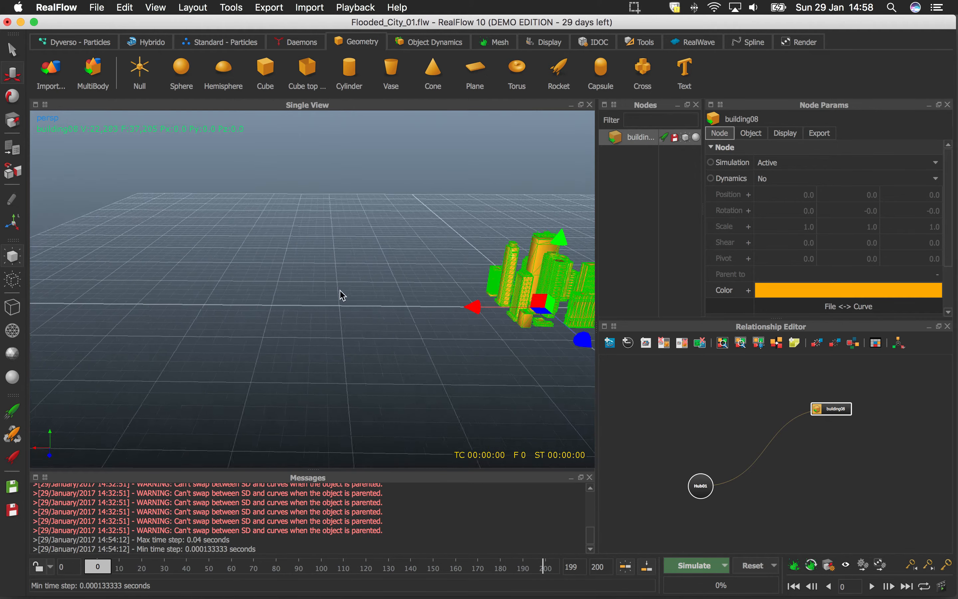
{"action": "middle_click_drag", "start_coordinate": [340, 289], "coordinate": [421, 303], "text": "alt"}
{"action": "left_click_drag", "start_coordinate": [311, 310], "coordinate": [318, 308], "text": "alt"}
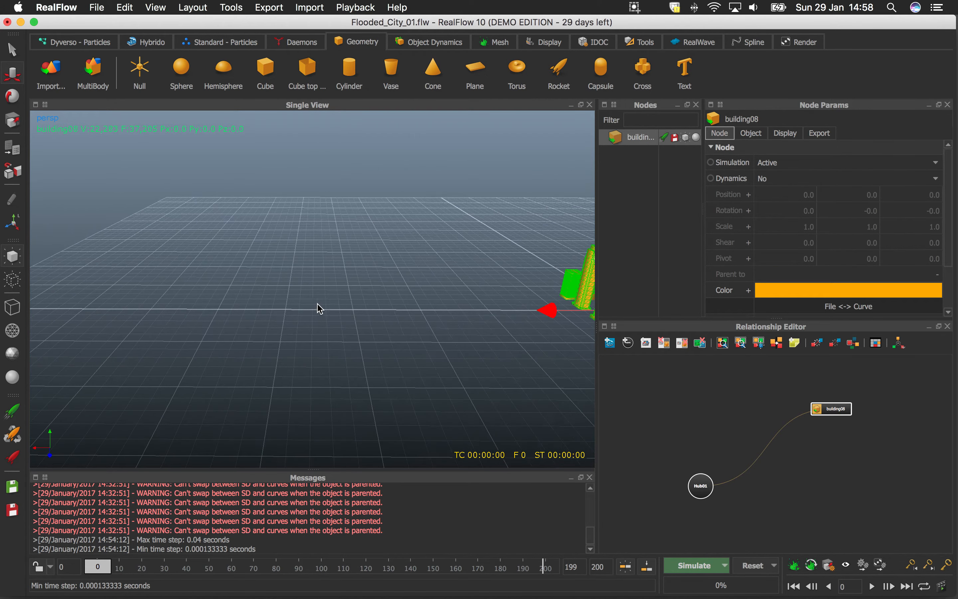
{"action": "left_click", "coordinate": [49, 121]}
{"action": "right_click", "coordinate": [51, 124]}
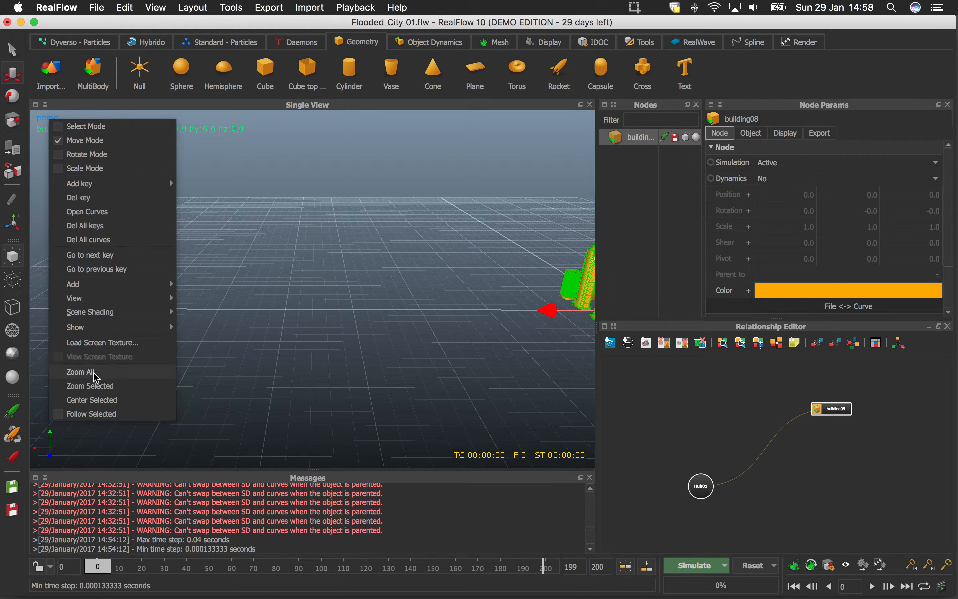
{"action": "left_click", "coordinate": [113, 399]}
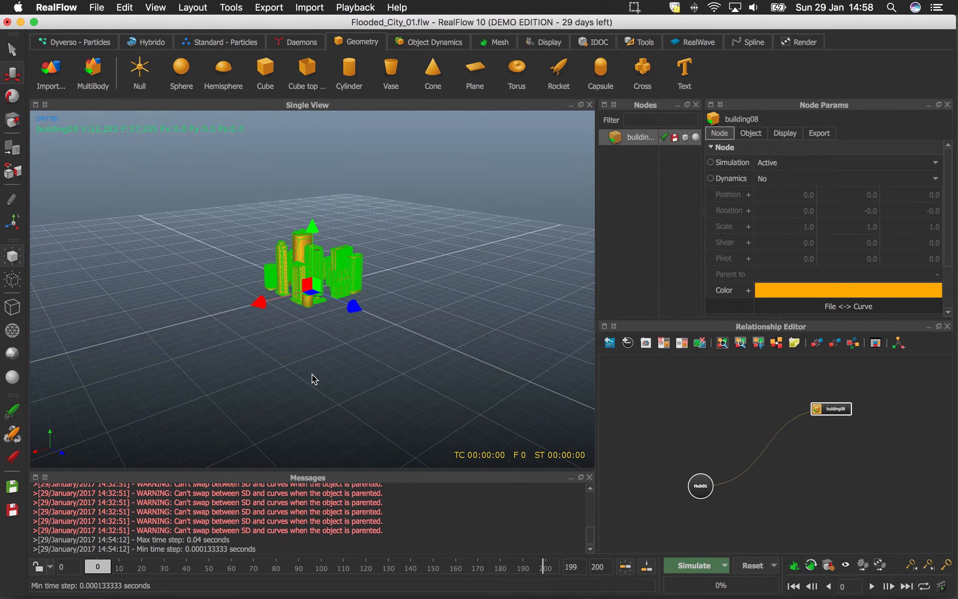
{"action": "scroll", "coordinate": [391, 331], "scroll_direction": "up", "scroll_amount": 10}
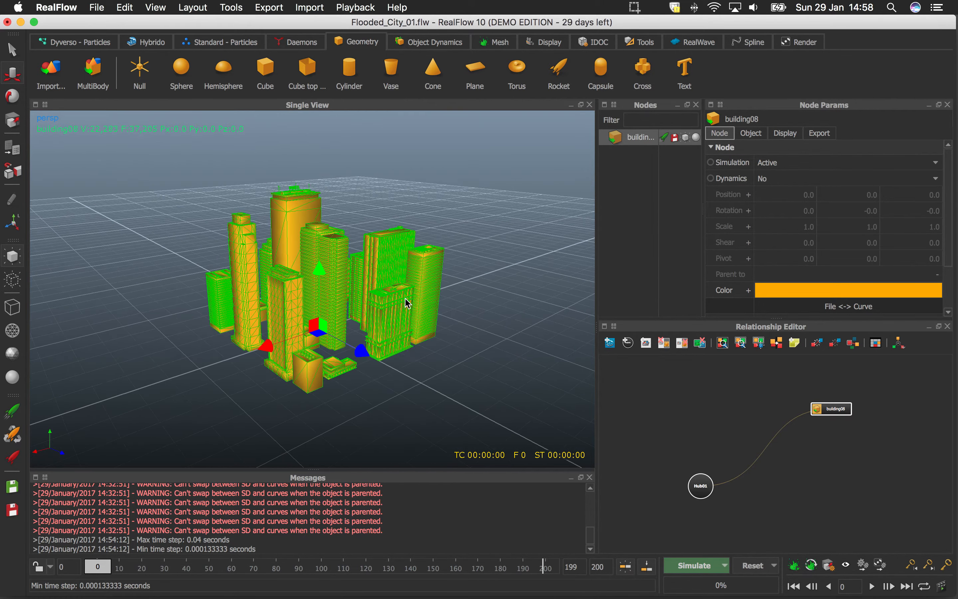
{"action": "middle_click_drag", "start_coordinate": [392, 280], "coordinate": [362, 262]}
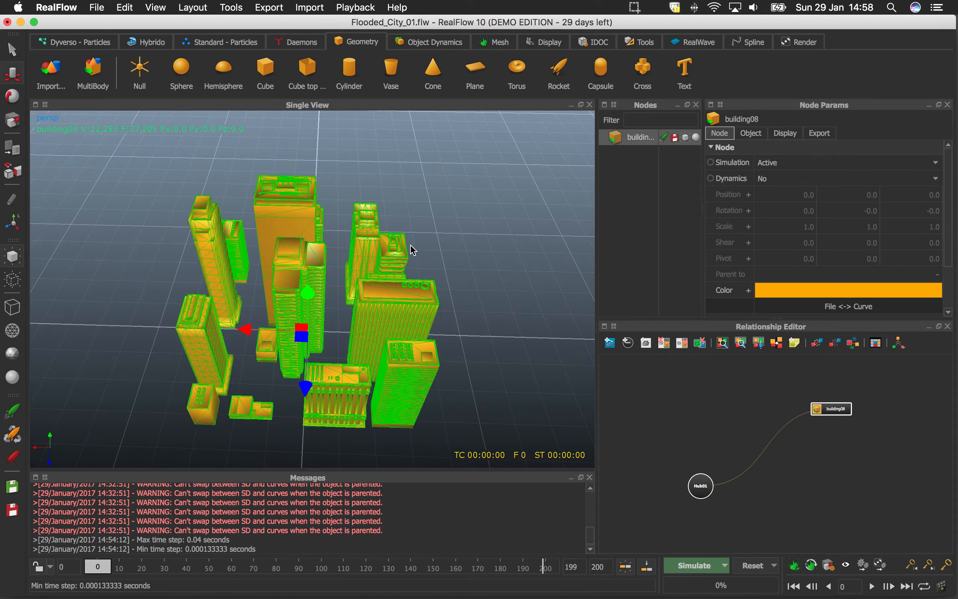
Hide and show building08 in the viewport several times, leaving it visible.
{"action": "left_click", "coordinate": [687, 139]}
{"action": "left_click", "coordinate": [687, 139]}
{"action": "left_click", "coordinate": [687, 139]}
{"action": "left_click", "coordinate": [687, 139]}
{"action": "left_click", "coordinate": [687, 139]}
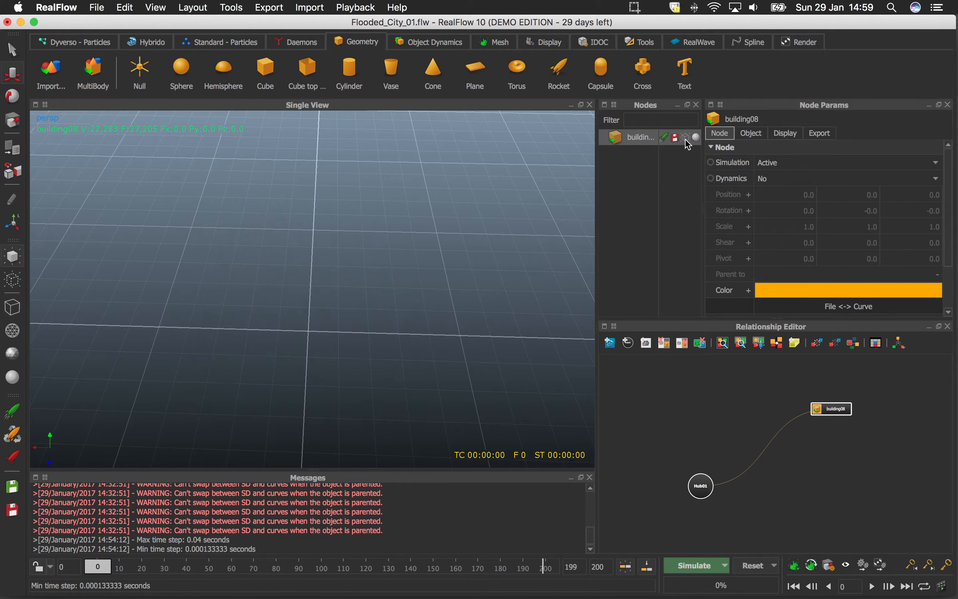
{"action": "left_click", "coordinate": [687, 139]}
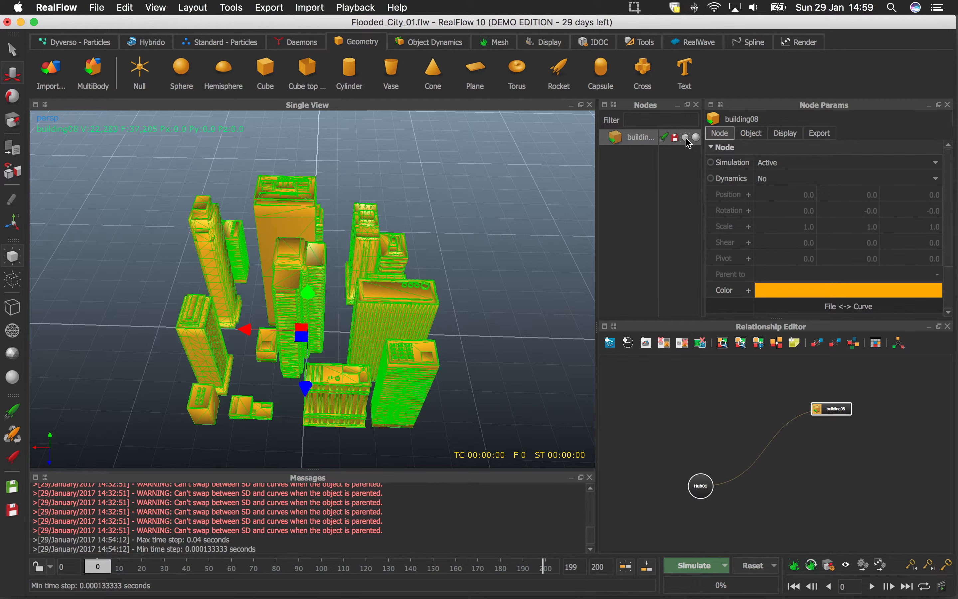
{"action": "left_click", "coordinate": [685, 138]}
{"action": "left_click", "coordinate": [687, 140]}
Examine the city in the top, front and side views, then return to the perspective view.
{"action": "mouse_move", "coordinate": [455, 245]}
{"action": "right_mouse_down", "text": "alt"}
{"action": "mouse_move", "coordinate": [453, 237]}
{"action": "mouse_move", "coordinate": [455, 245]}
{"action": "right_mouse_up", "text": "alt"}
{"action": "left_click_drag", "start_coordinate": [456, 245], "coordinate": [458, 243], "text": "alt"}
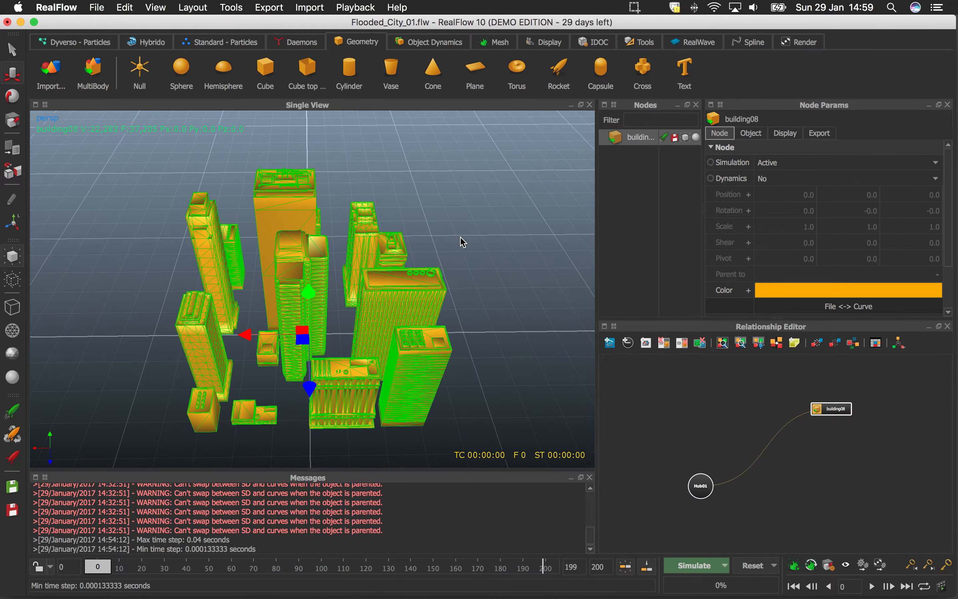
{"action": "key", "text": "1"}
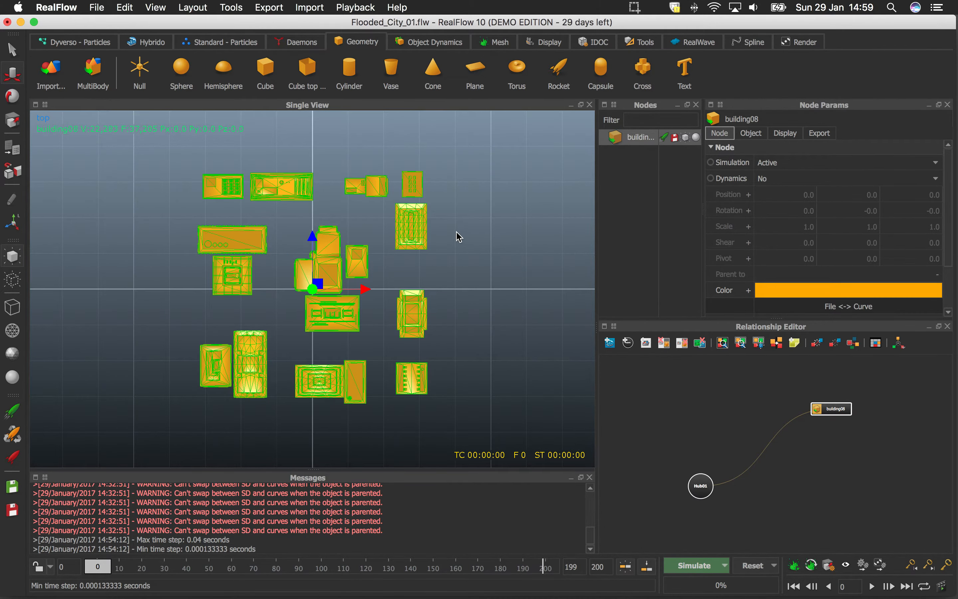
{"action": "key", "text": "2"}
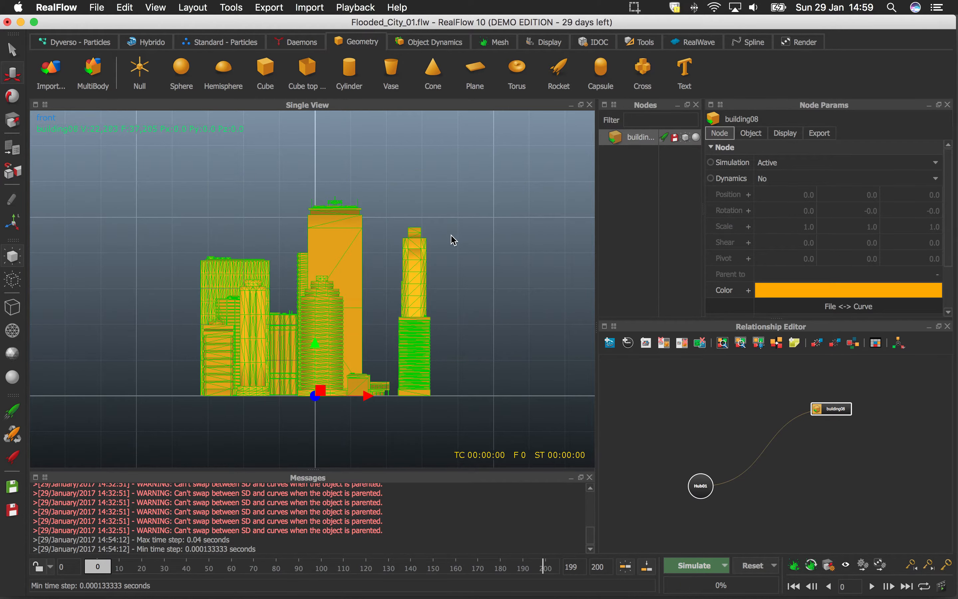
{"action": "key", "text": "3"}
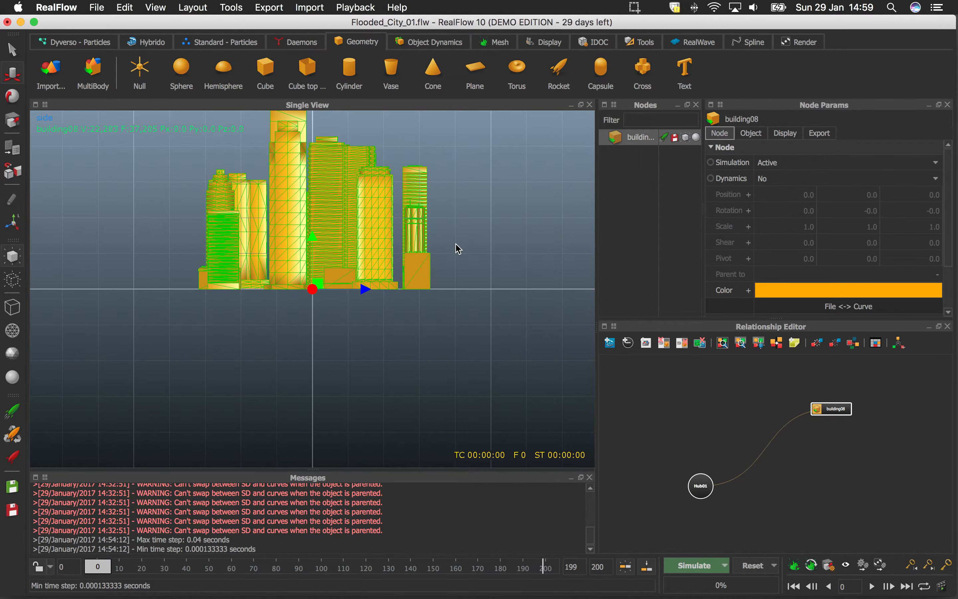
{"action": "key", "text": "2"}
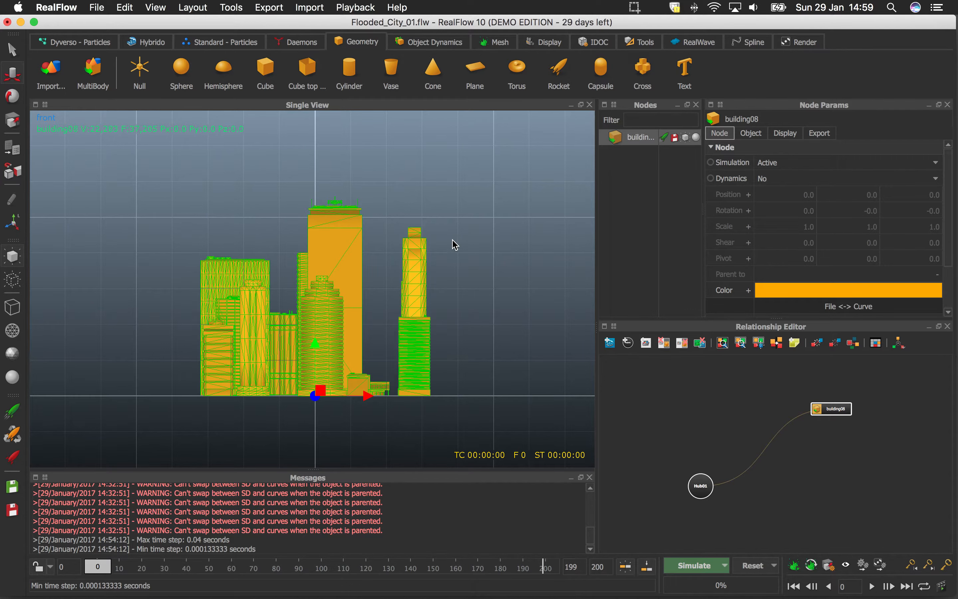
{"action": "key", "text": "3"}
{"action": "key", "text": "2"}
{"action": "key", "text": "3"}
{"action": "key", "text": "4"}
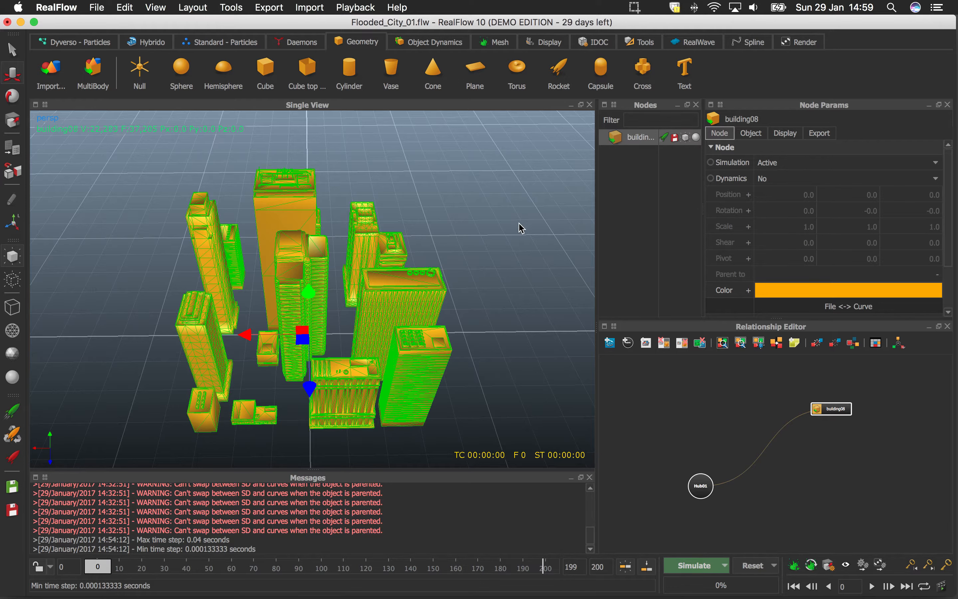
Cycle building08's display through bounding box, wireframe and smooth shading, and leave it flat shaded.
{"action": "key", "text": "7"}
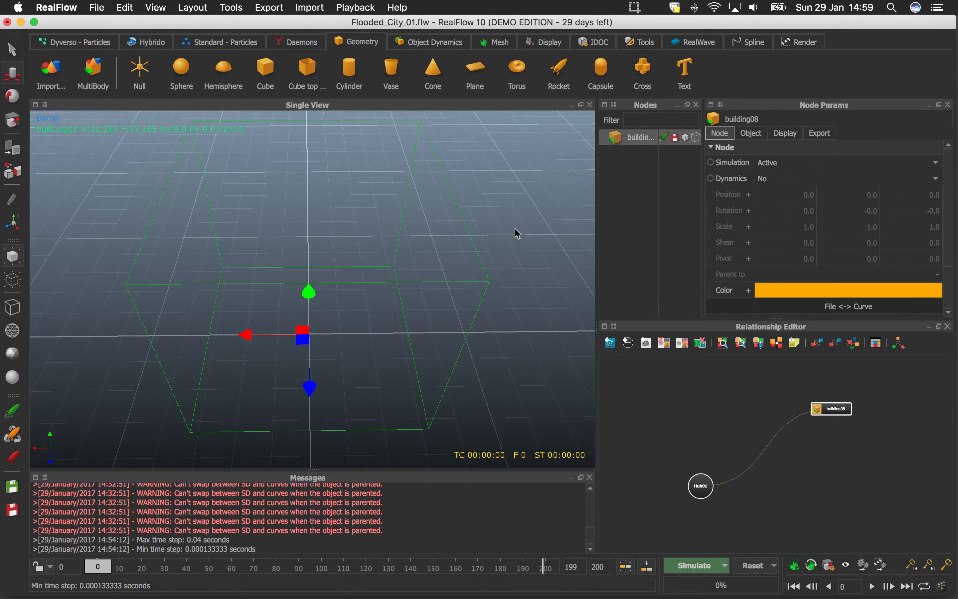
{"action": "key", "text": "8"}
{"action": "key", "text": "9"}
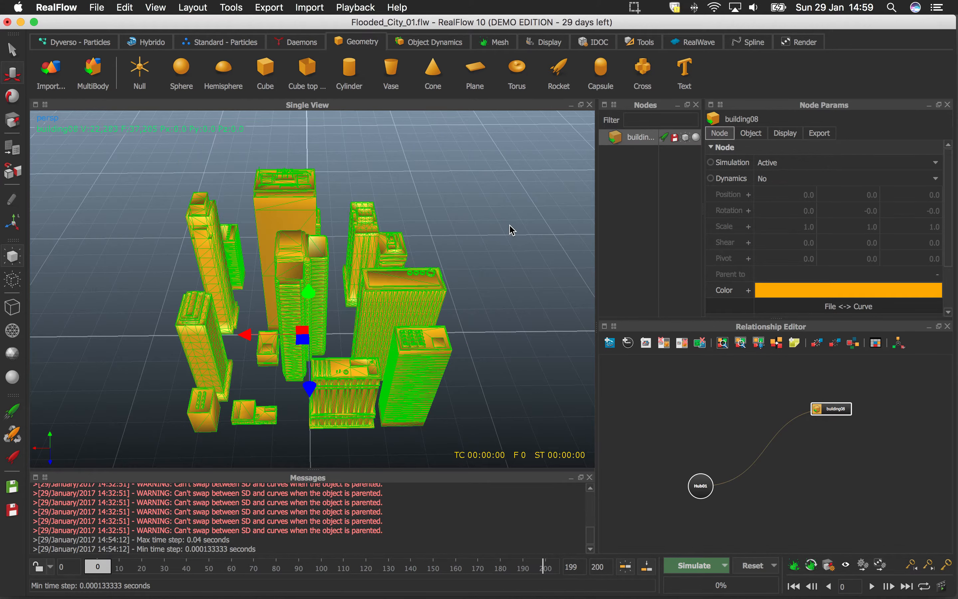
{"action": "key", "text": "0"}
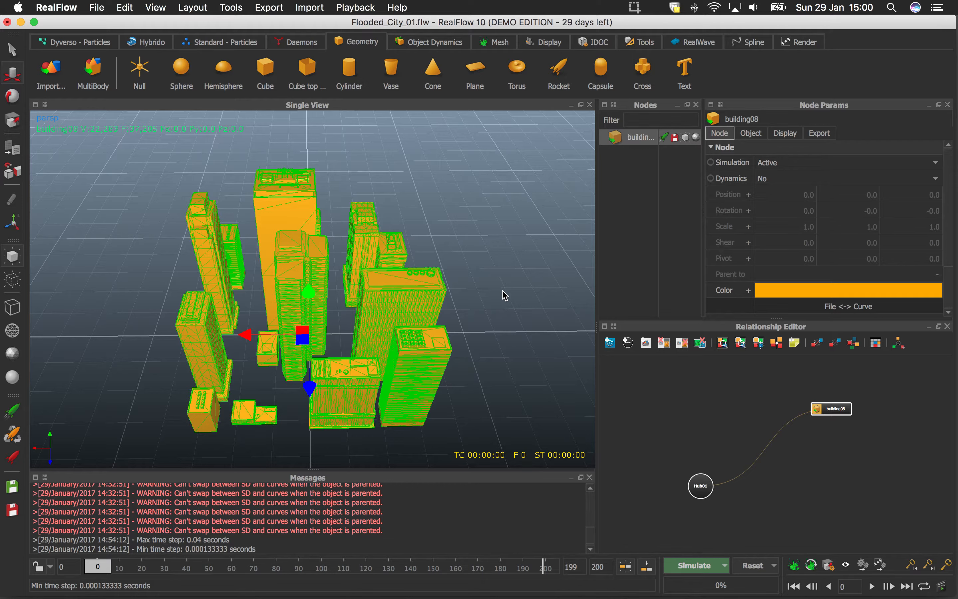
Inspect the city from several angles and save the Flooded_City_01 project.
{"action": "left_click_drag", "start_coordinate": [505, 295], "coordinate": [345, 274], "text": "alt"}
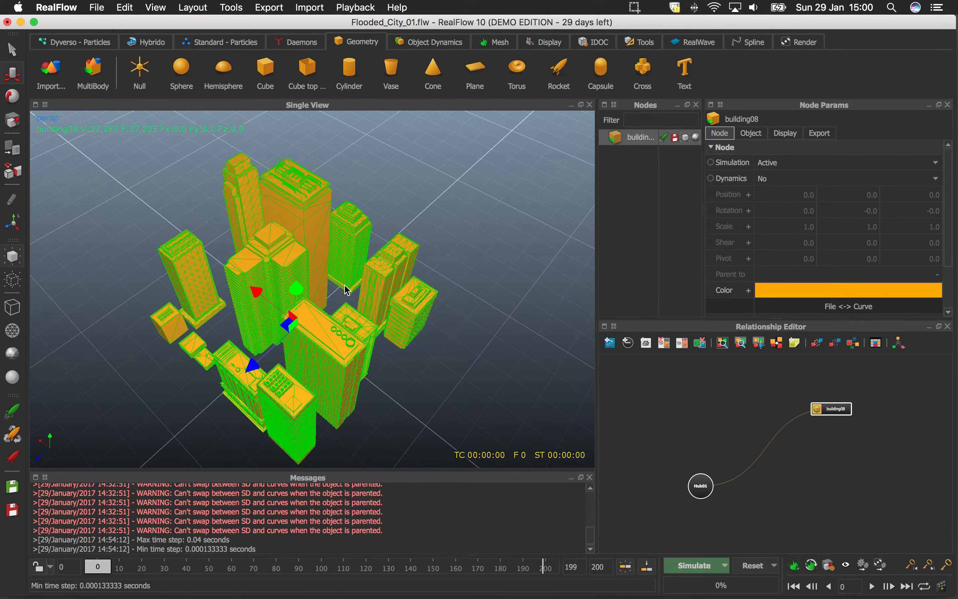
{"action": "left_click_drag", "start_coordinate": [363, 288], "coordinate": [411, 264], "text": "alt"}
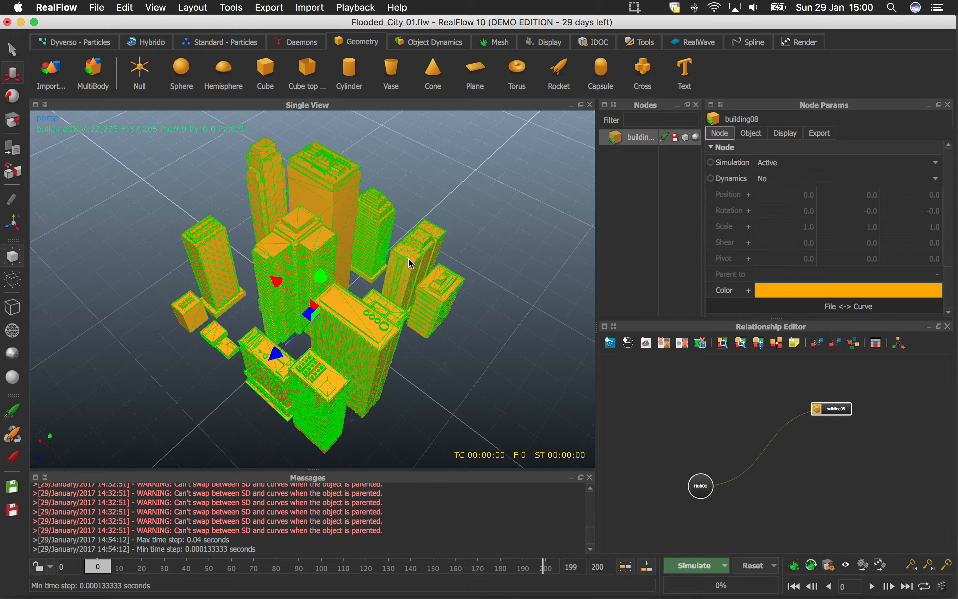
{"action": "left_click_drag", "start_coordinate": [408, 294], "coordinate": [270, 203]}
{"action": "left_click", "coordinate": [96, 7]}
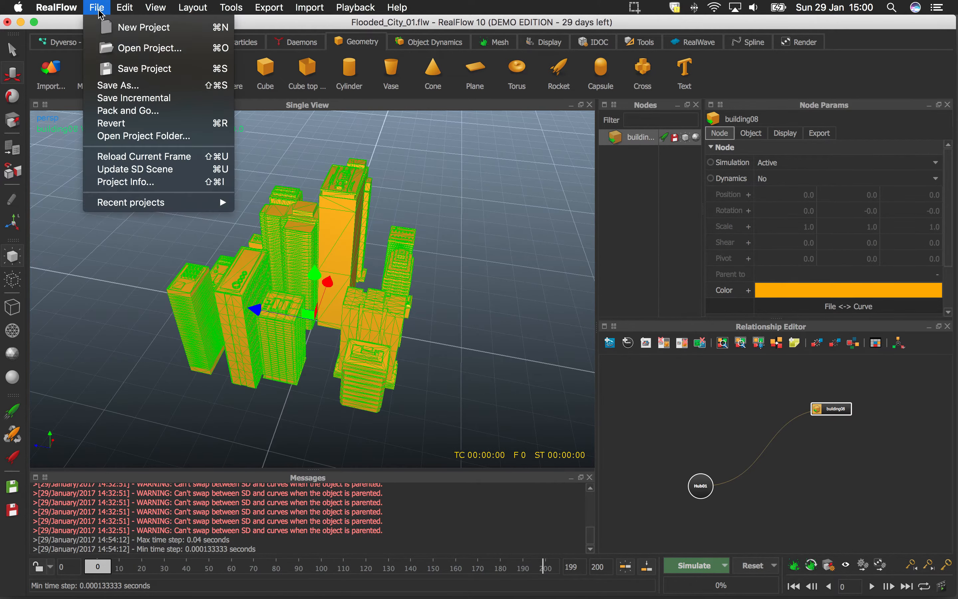
{"action": "left_click", "coordinate": [148, 69]}
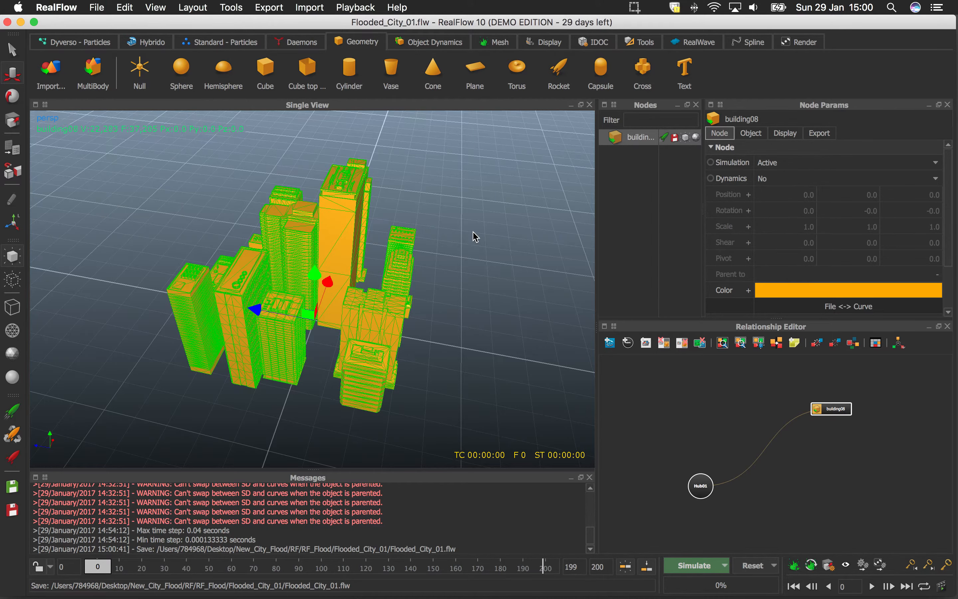
Look through the Hybrido, RealWave and standard particle tools and view the city layout from above.
{"action": "left_click_drag", "start_coordinate": [447, 247], "coordinate": [246, 166], "text": "alt"}
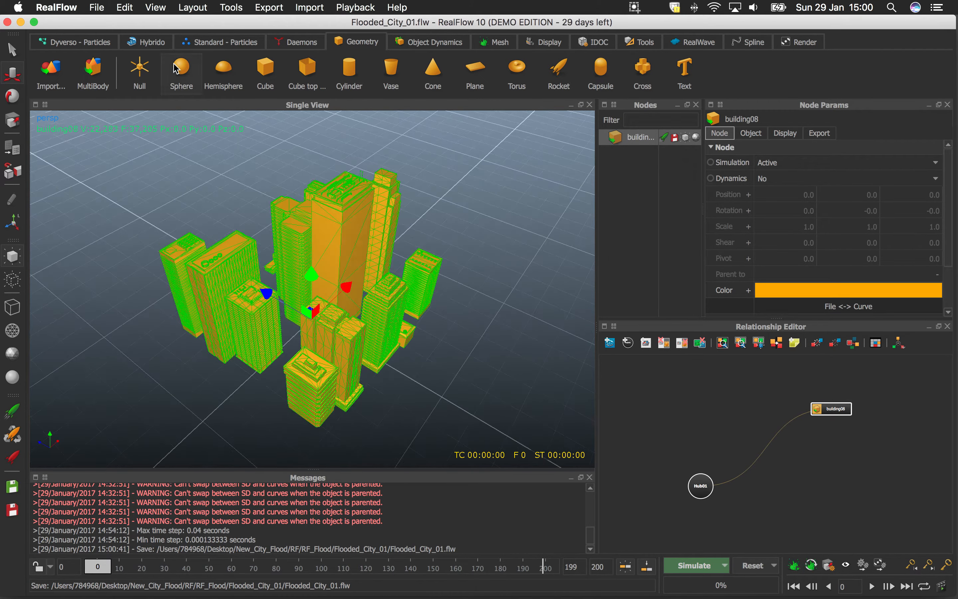
{"action": "left_click", "coordinate": [147, 43]}
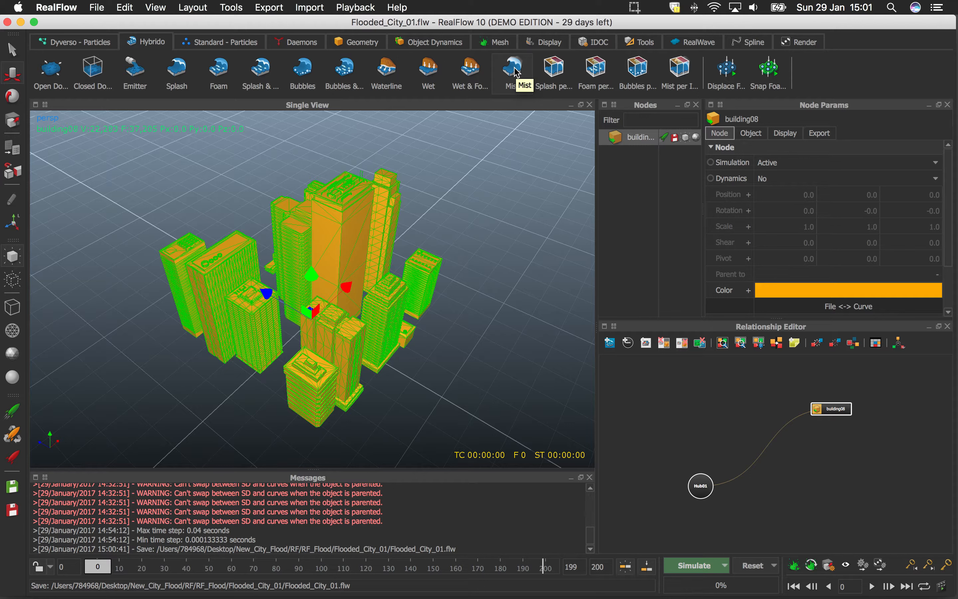
{"action": "left_click", "coordinate": [696, 42]}
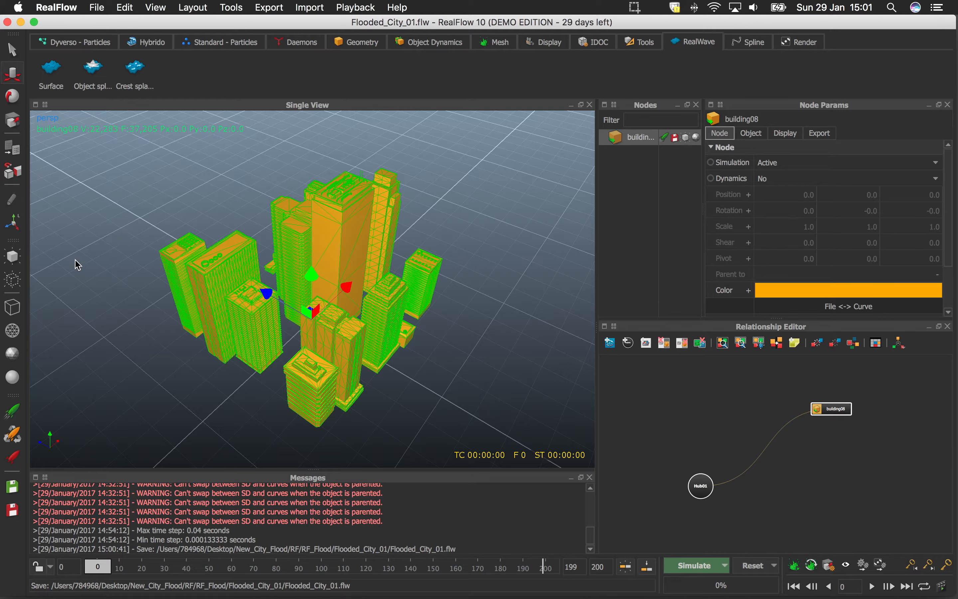
{"action": "left_click", "coordinate": [157, 45]}
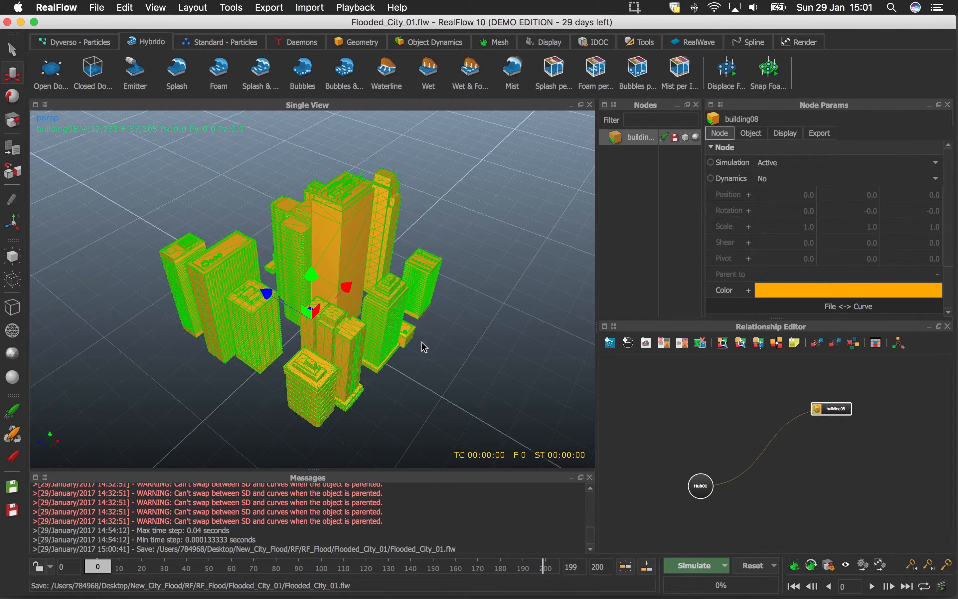
{"action": "left_click_drag", "start_coordinate": [424, 346], "coordinate": [301, 222], "text": "alt"}
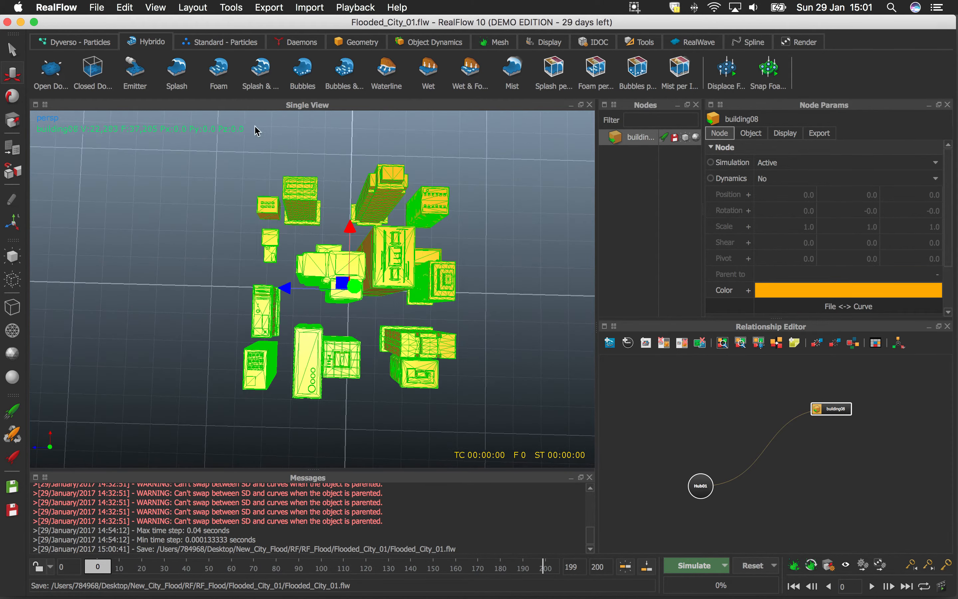
{"action": "left_click", "coordinate": [224, 44]}
{"action": "left_click", "coordinate": [158, 44]}
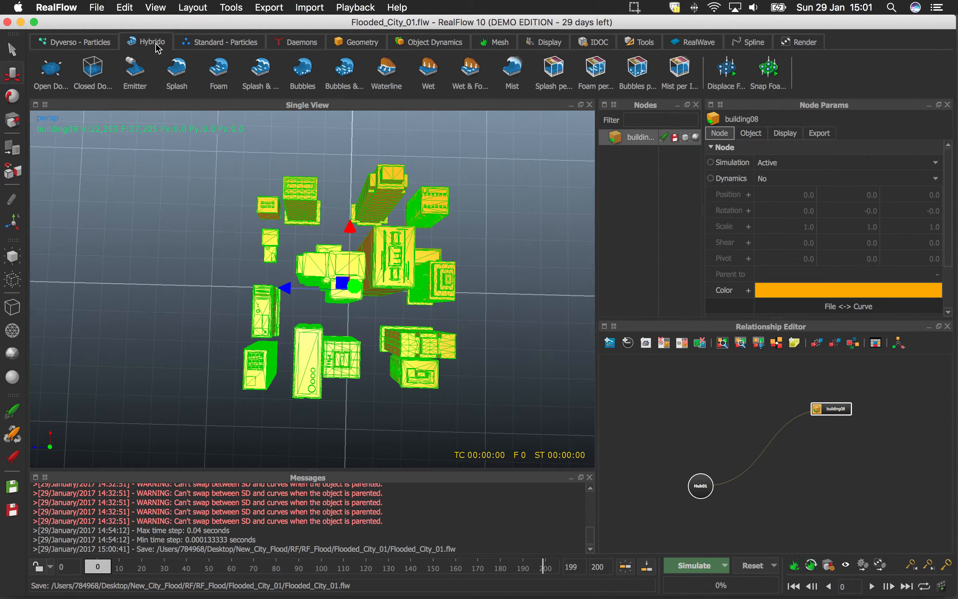
Create a Hybrido closed domain of type Top open, with dimensions 10.0 x 10.0 x 10.0 and water level 5.0.
{"action": "left_click", "coordinate": [91, 71]}
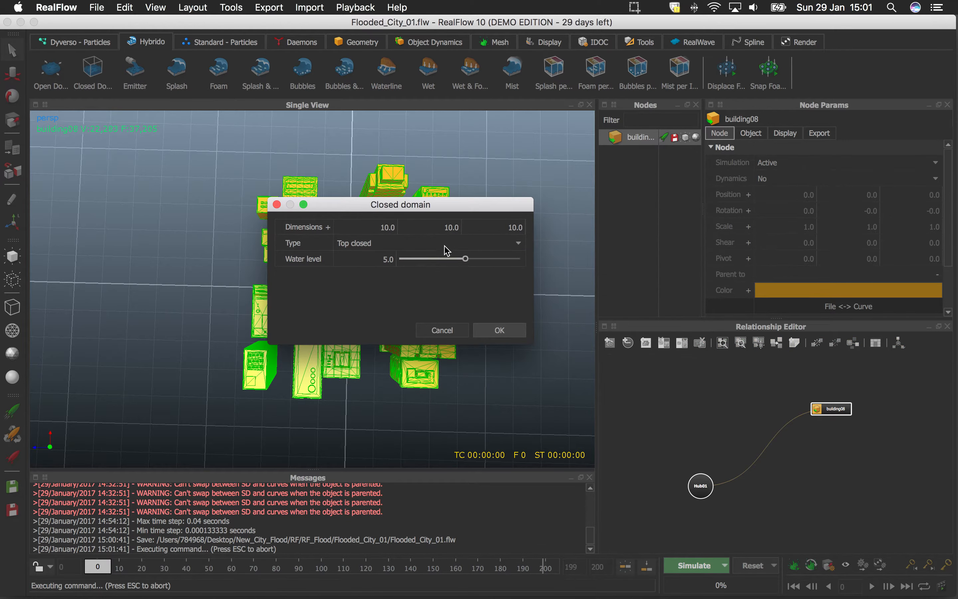
{"action": "left_click", "coordinate": [381, 244]}
{"action": "left_click", "coordinate": [378, 255]}
{"action": "left_click_drag", "start_coordinate": [363, 207], "coordinate": [330, 280]}
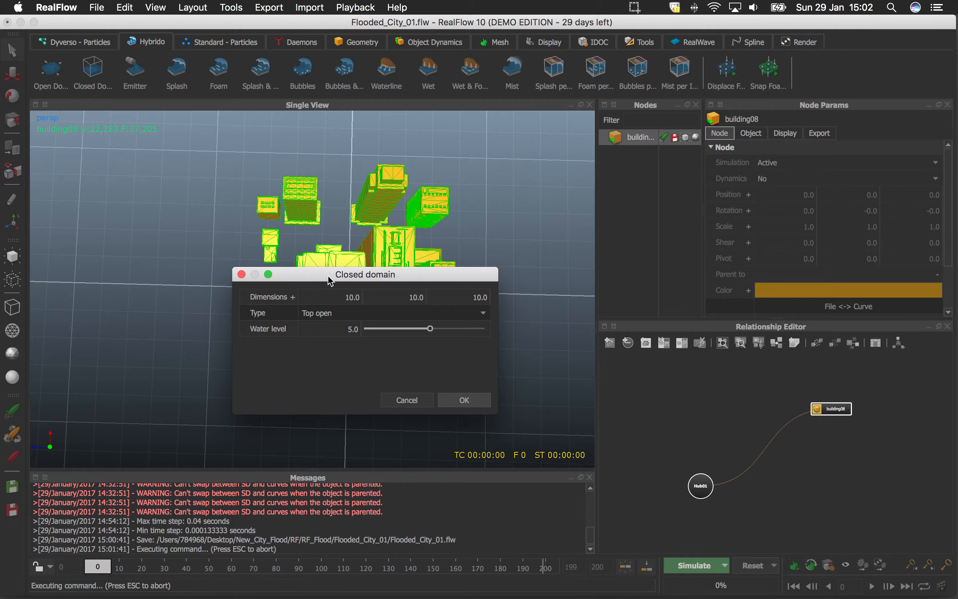
{"action": "left_click_drag", "start_coordinate": [330, 281], "coordinate": [238, 281]}
{"action": "left_click", "coordinate": [370, 397]}
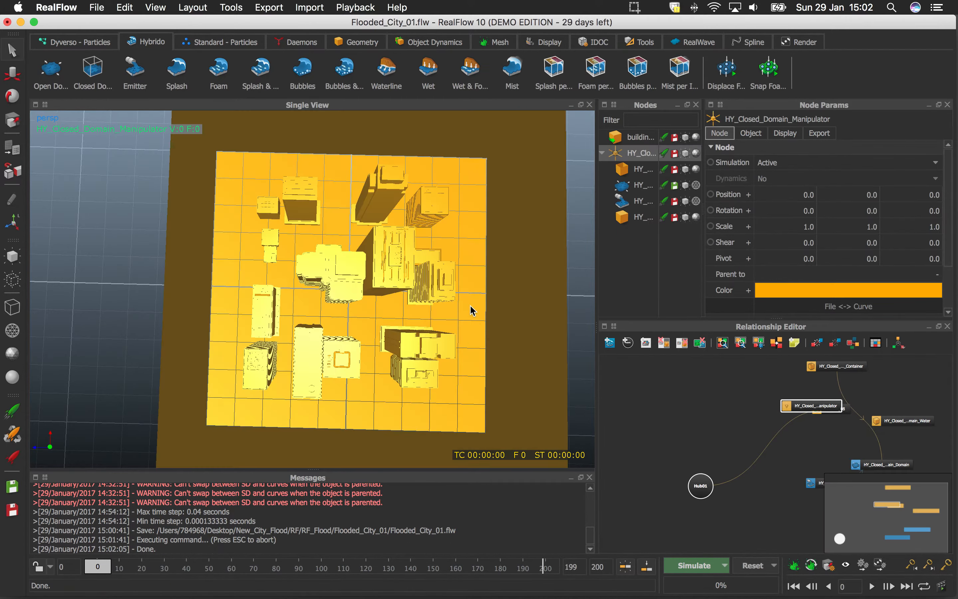
Select the closed domain's container and examine from several angles how it encloses the buildings.
{"action": "left_click_drag", "start_coordinate": [472, 310], "coordinate": [421, 264], "text": "alt"}
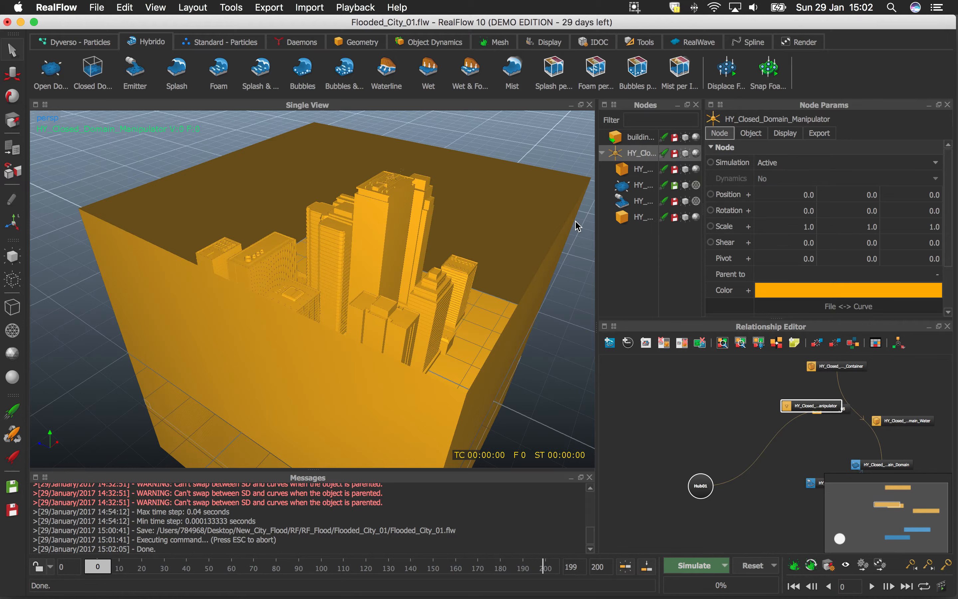
{"action": "left_click", "coordinate": [640, 173]}
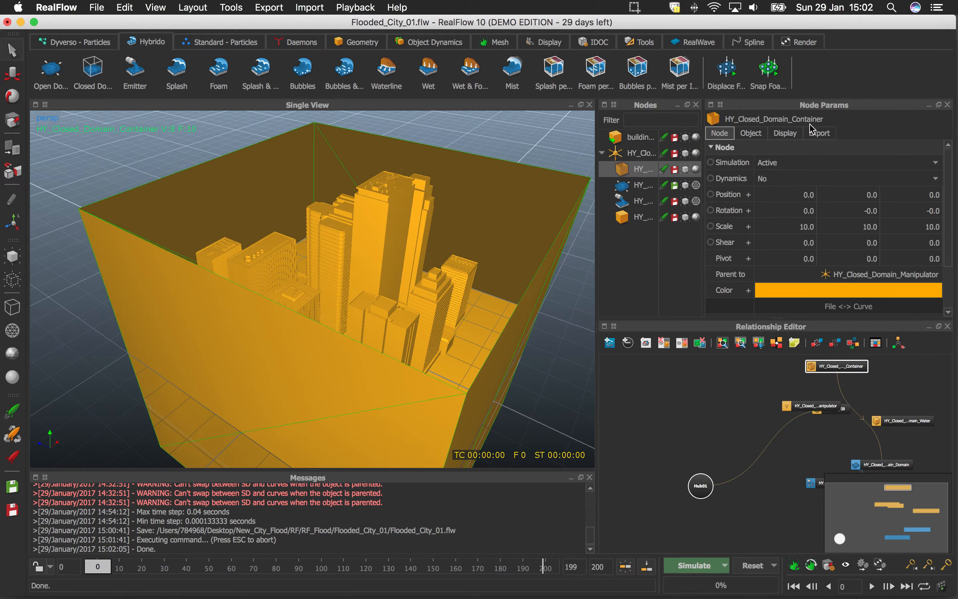
{"action": "left_click_drag", "start_coordinate": [556, 285], "coordinate": [416, 253], "text": "alt"}
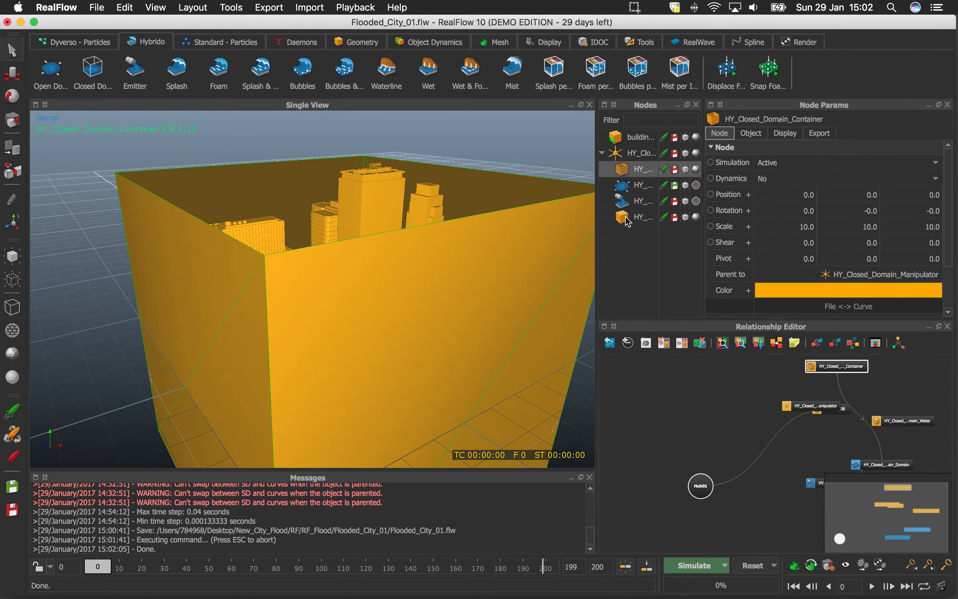
{"action": "left_click_drag", "start_coordinate": [385, 215], "coordinate": [393, 283], "text": "alt"}
{"action": "left_click_drag", "start_coordinate": [283, 276], "coordinate": [198, 309], "text": "alt"}
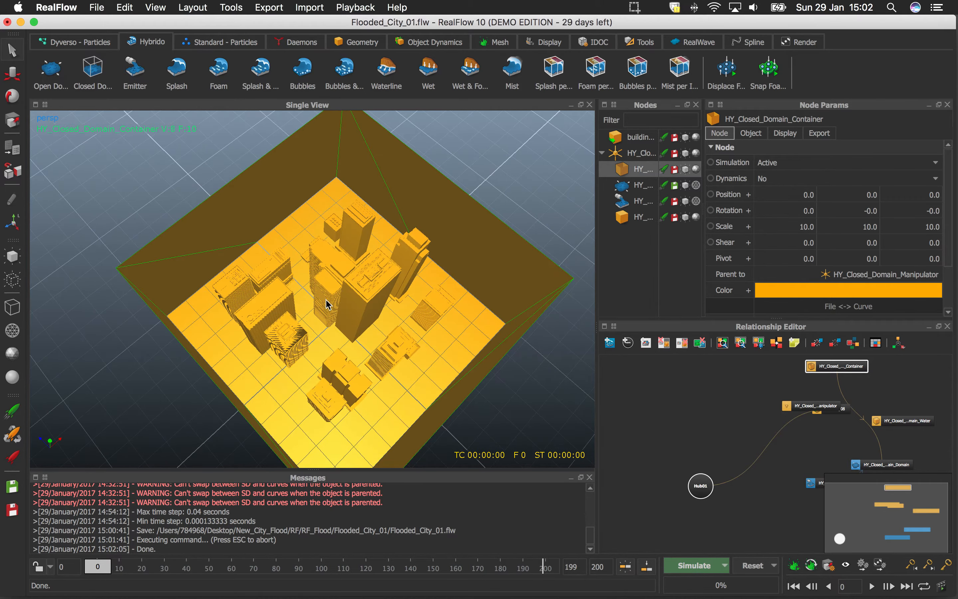
{"action": "left_click_drag", "start_coordinate": [409, 353], "coordinate": [506, 381], "text": "alt"}
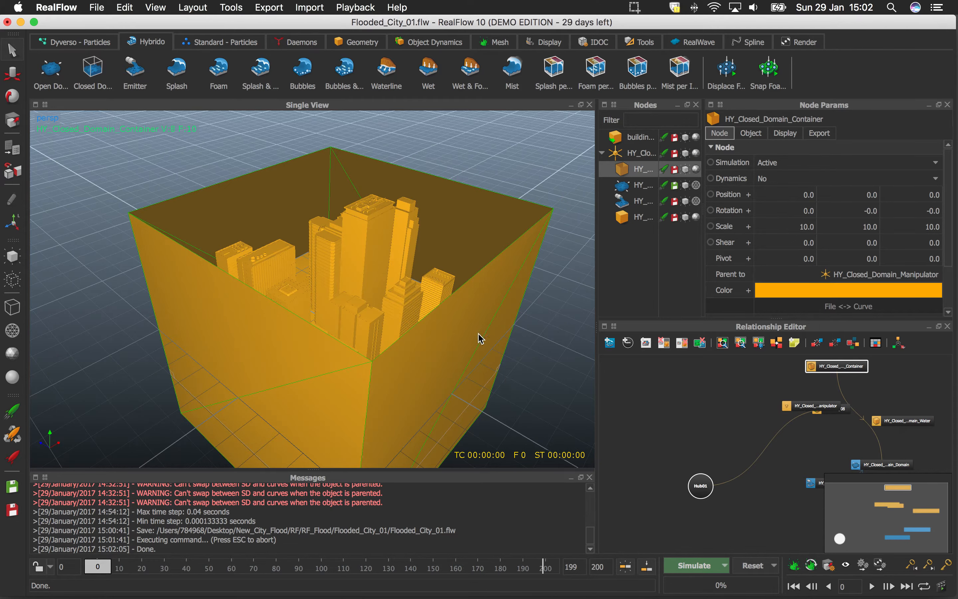
Select the closed domain's water object and examine from several angles how it sits inside the container.
{"action": "left_click_drag", "start_coordinate": [422, 287], "coordinate": [566, 298], "text": "alt"}
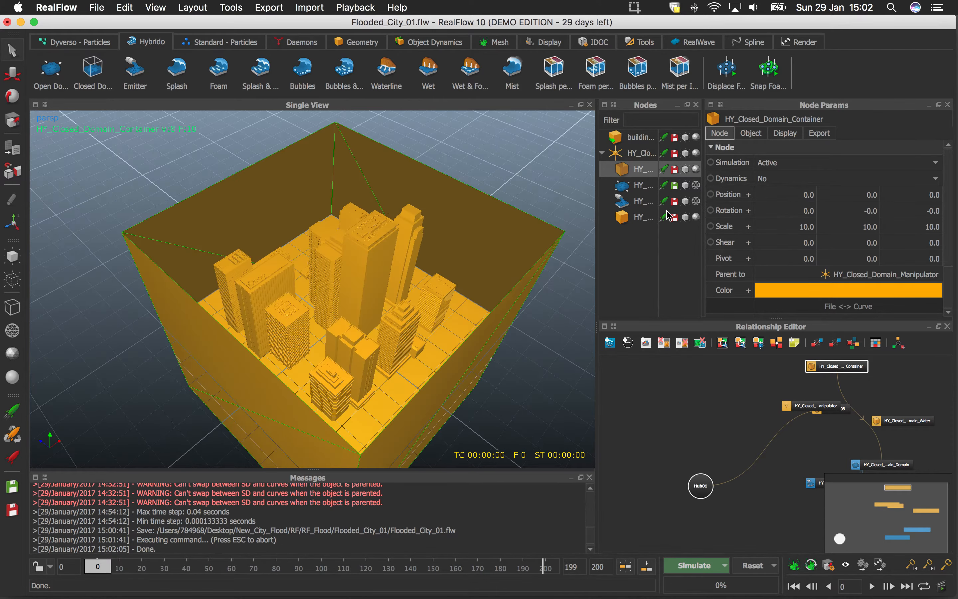
{"action": "left_click", "coordinate": [642, 218]}
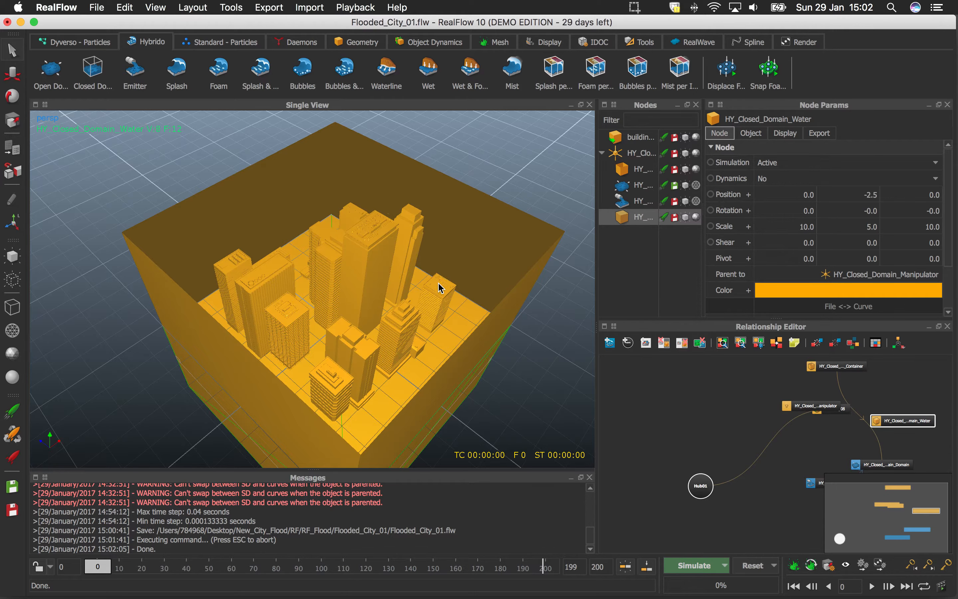
{"action": "mouse_move", "coordinate": [394, 265]}
{"action": "right_mouse_down", "text": "alt"}
{"action": "mouse_move", "coordinate": [395, 256]}
{"action": "mouse_move", "coordinate": [394, 269]}
{"action": "right_mouse_up", "text": "alt"}
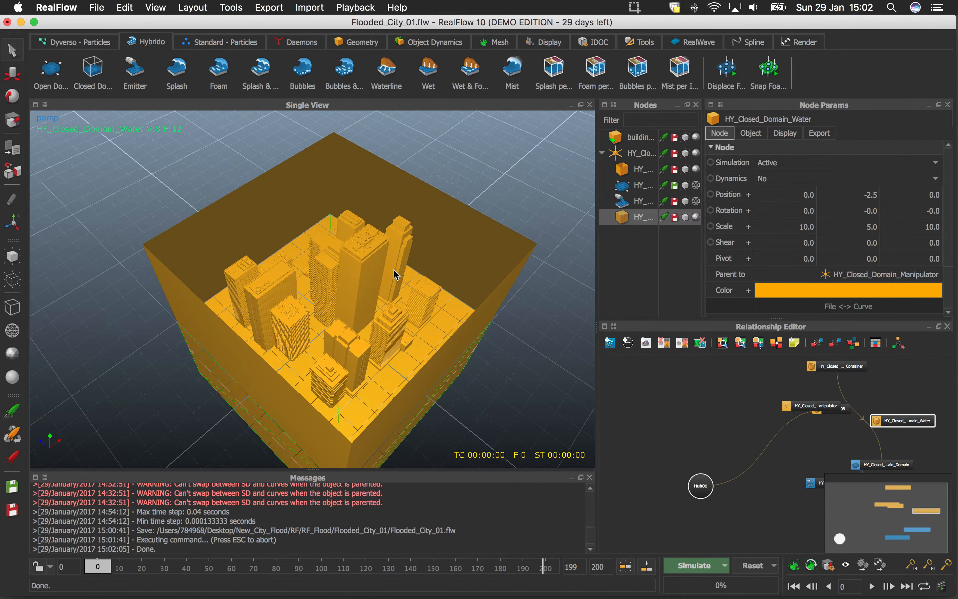
{"action": "left_click_drag", "start_coordinate": [343, 285], "coordinate": [308, 202], "text": "alt"}
{"action": "mouse_move", "coordinate": [406, 303]}
{"action": "left_mouse_down", "text": "alt"}
{"action": "mouse_move", "coordinate": [385, 262]}
{"action": "mouse_move", "coordinate": [400, 297]}
{"action": "left_mouse_up", "text": "alt"}
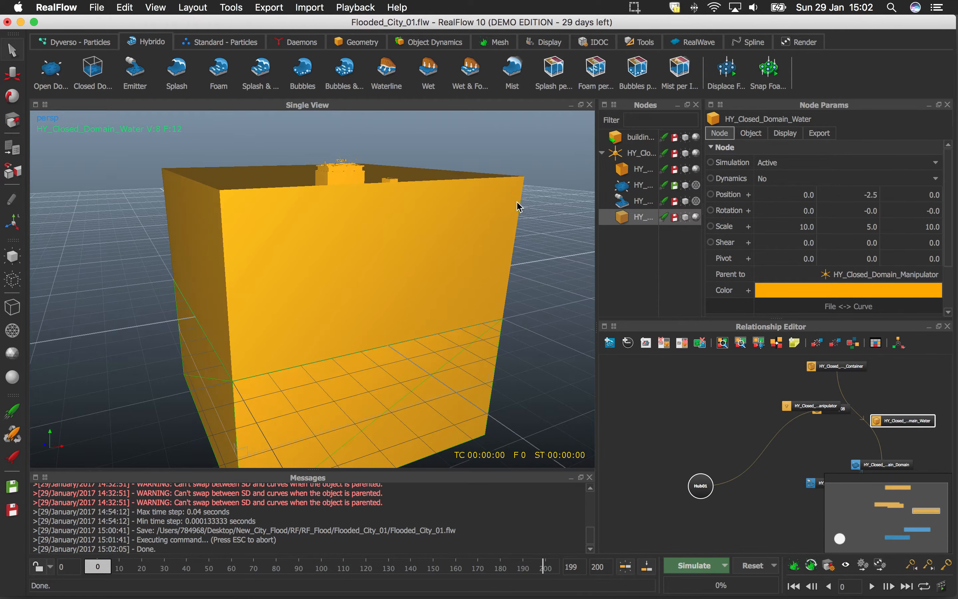
{"action": "left_click", "coordinate": [498, 204]}
Hide the closed domain's container and inspect the water volume beneath the buildings from several angles.
{"action": "left_click", "coordinate": [685, 169]}
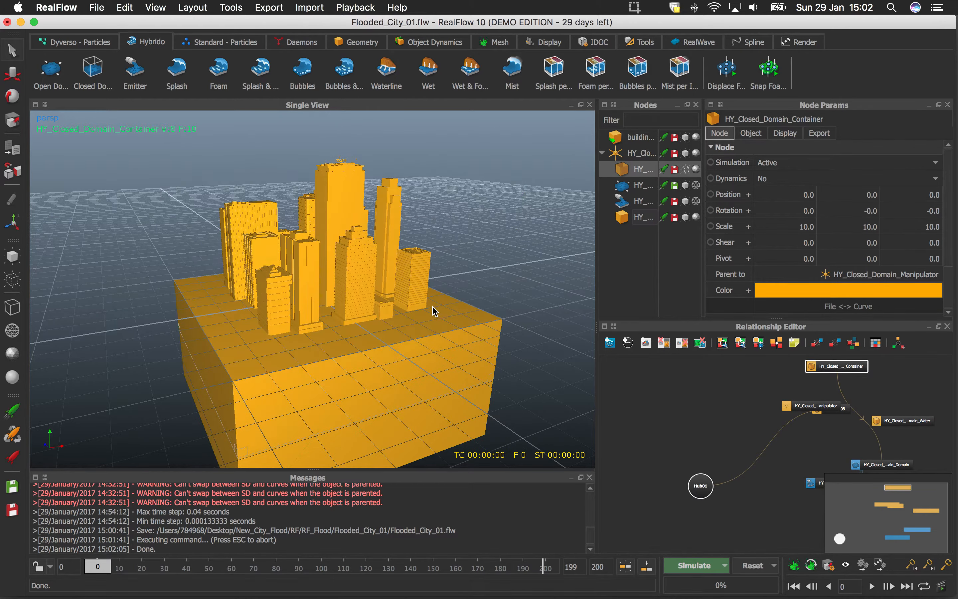
{"action": "left_click_drag", "start_coordinate": [433, 307], "coordinate": [449, 330], "text": "alt"}
{"action": "left_click", "coordinate": [450, 335]}
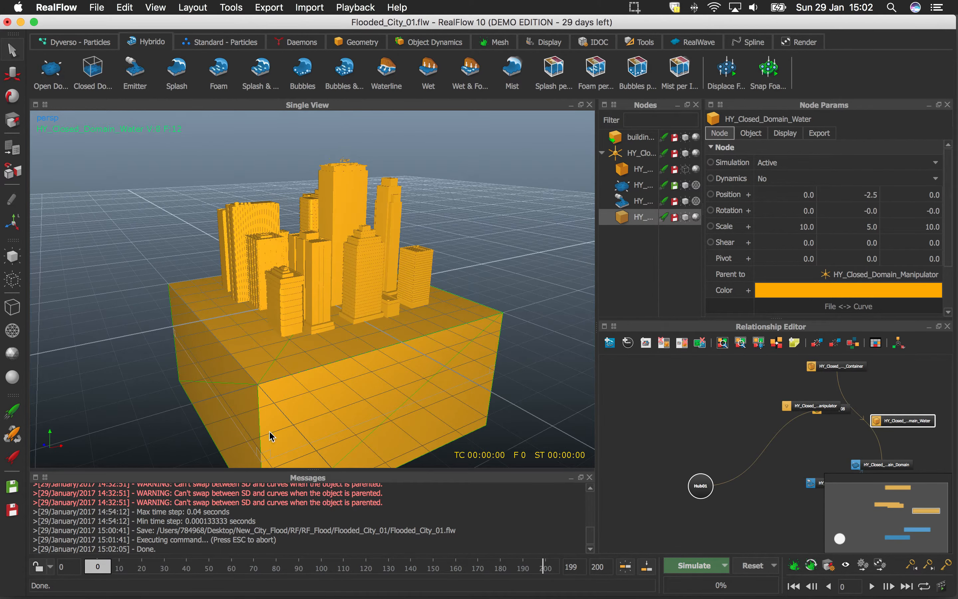
{"action": "left_click_drag", "start_coordinate": [456, 359], "coordinate": [261, 316], "text": "alt"}
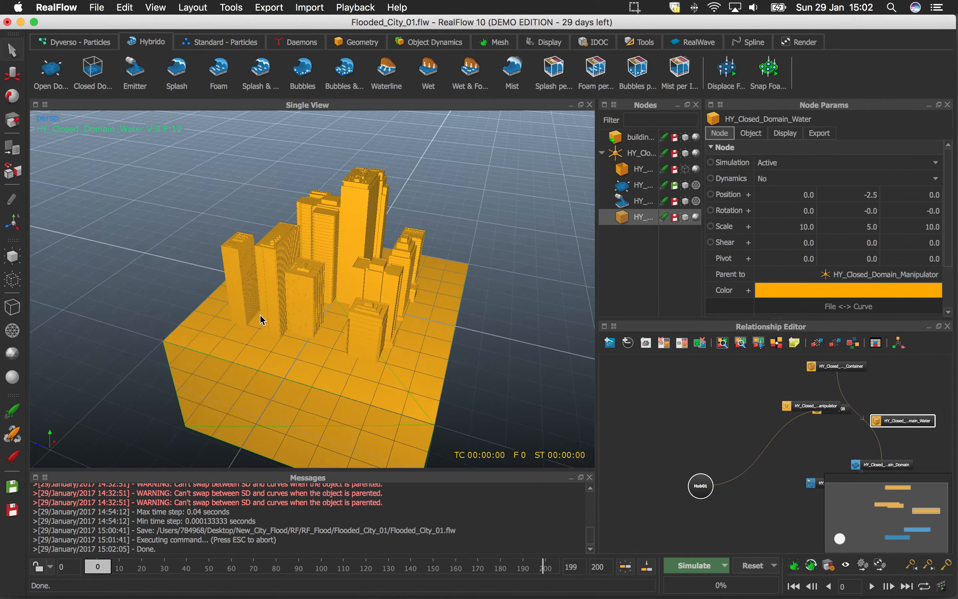
{"action": "left_click_drag", "start_coordinate": [353, 327], "coordinate": [207, 292], "text": "alt"}
{"action": "left_click_drag", "start_coordinate": [320, 342], "coordinate": [418, 306], "text": "alt"}
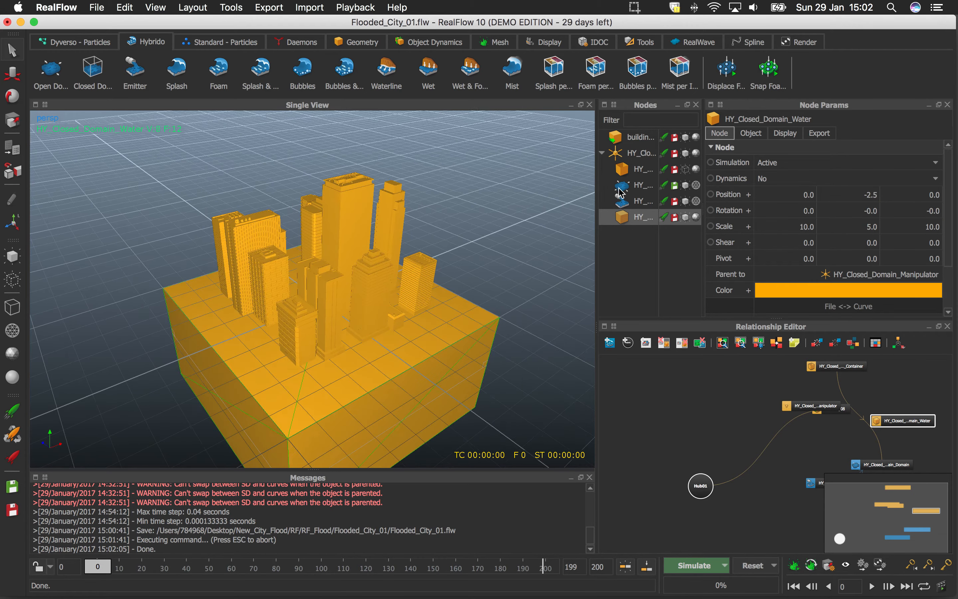
Show the container again and compare its extents with the water object around the city.
{"action": "left_click", "coordinate": [687, 171]}
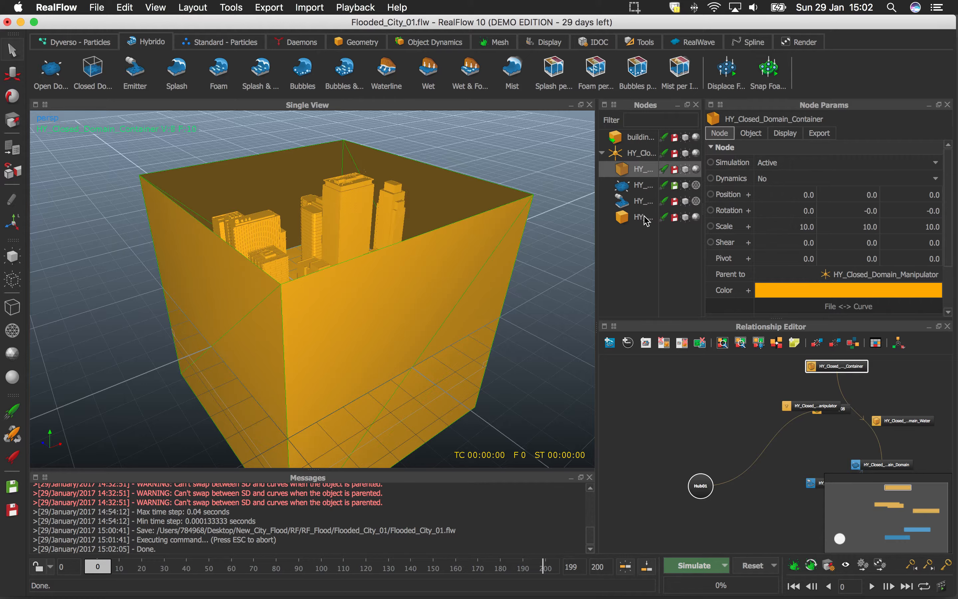
{"action": "left_click", "coordinate": [643, 169]}
{"action": "left_click", "coordinate": [642, 221]}
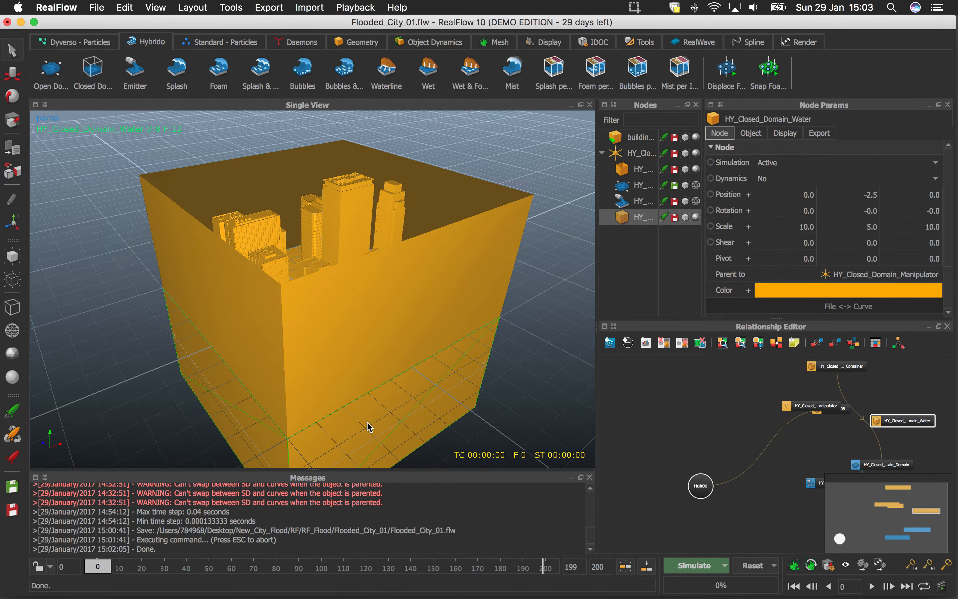
{"action": "mouse_move", "coordinate": [368, 423]}
{"action": "left_mouse_down", "text": "alt"}
{"action": "mouse_move", "coordinate": [365, 379]}
{"action": "mouse_move", "coordinate": [354, 415]}
{"action": "mouse_move", "coordinate": [363, 405]}
{"action": "left_mouse_up", "text": "alt"}
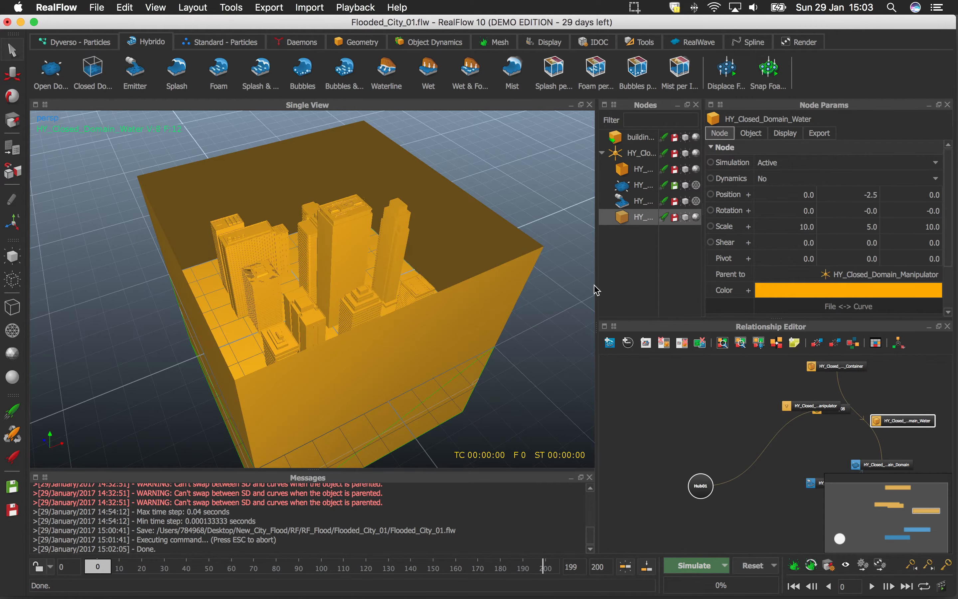
{"action": "left_click_drag", "start_coordinate": [434, 298], "coordinate": [425, 291], "text": "alt"}
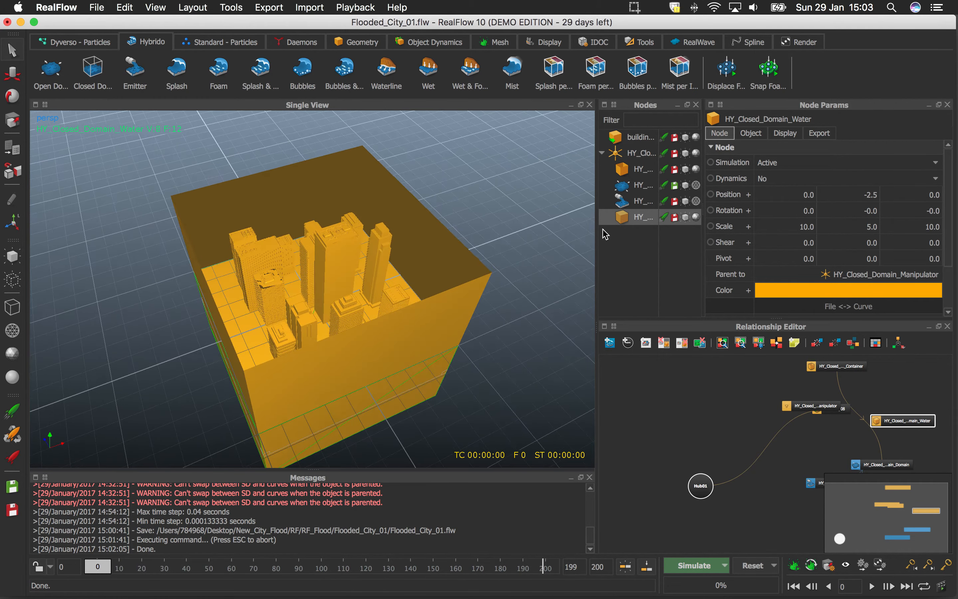
{"action": "left_click", "coordinate": [644, 175]}
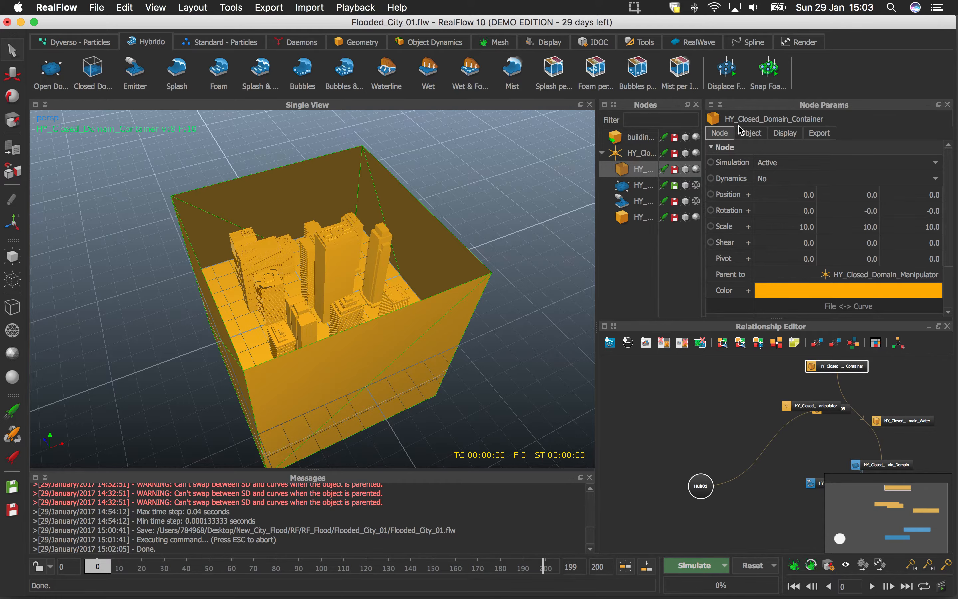
{"action": "left_click_drag", "start_coordinate": [446, 301], "coordinate": [410, 287], "text": "alt"}
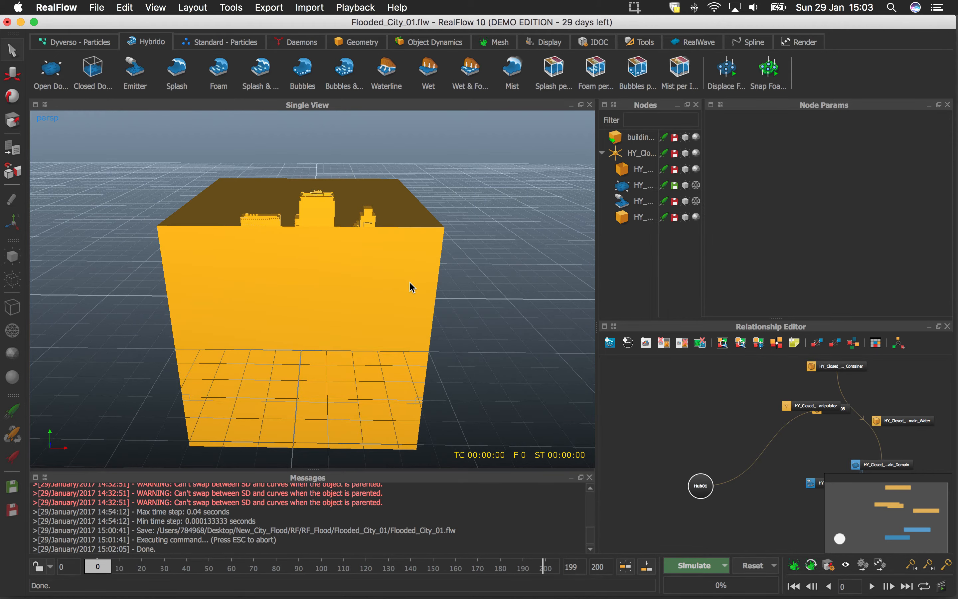
Set the container's display mode to Bounding Box and frame the whole domain in the front view.
{"action": "key", "text": "2"}
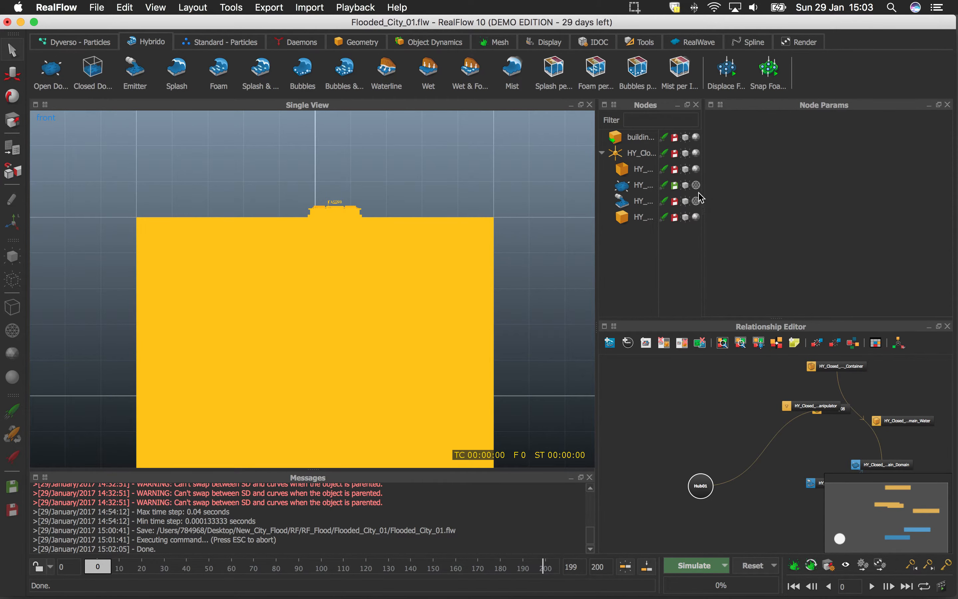
{"action": "left_click", "coordinate": [697, 170]}
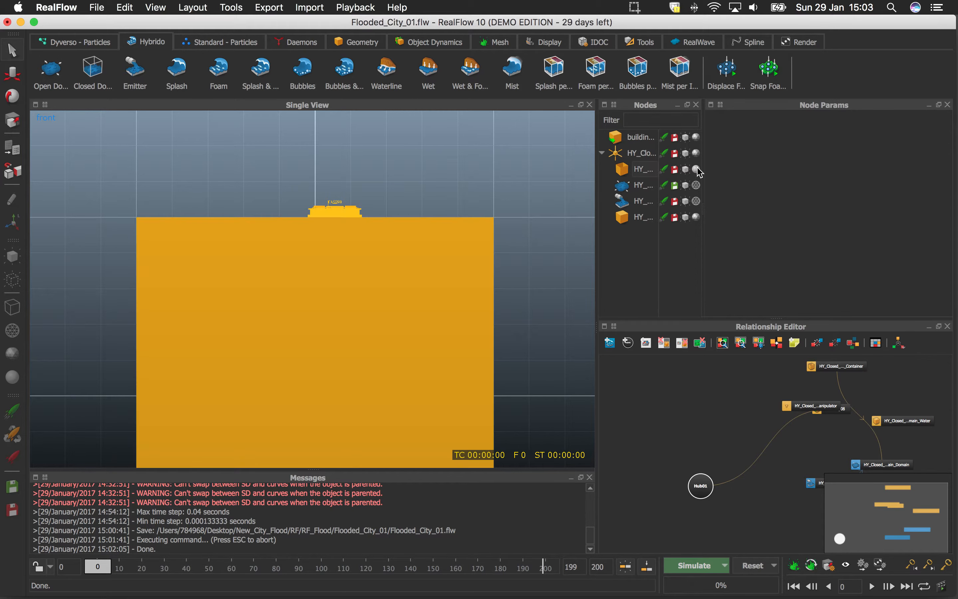
{"action": "left_click", "coordinate": [697, 170]}
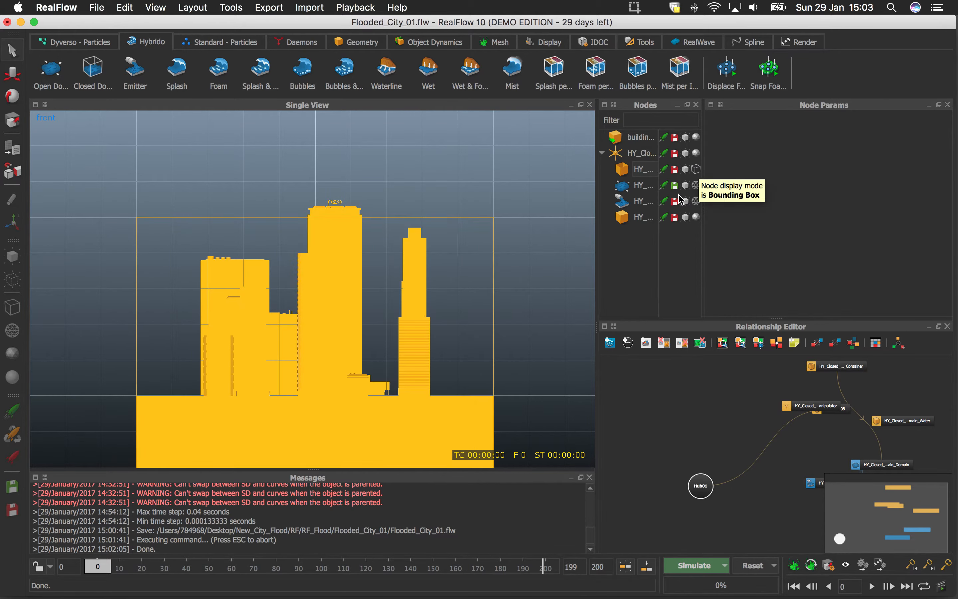
{"action": "scroll", "coordinate": [455, 280], "scroll_direction": "down", "scroll_amount": 3}
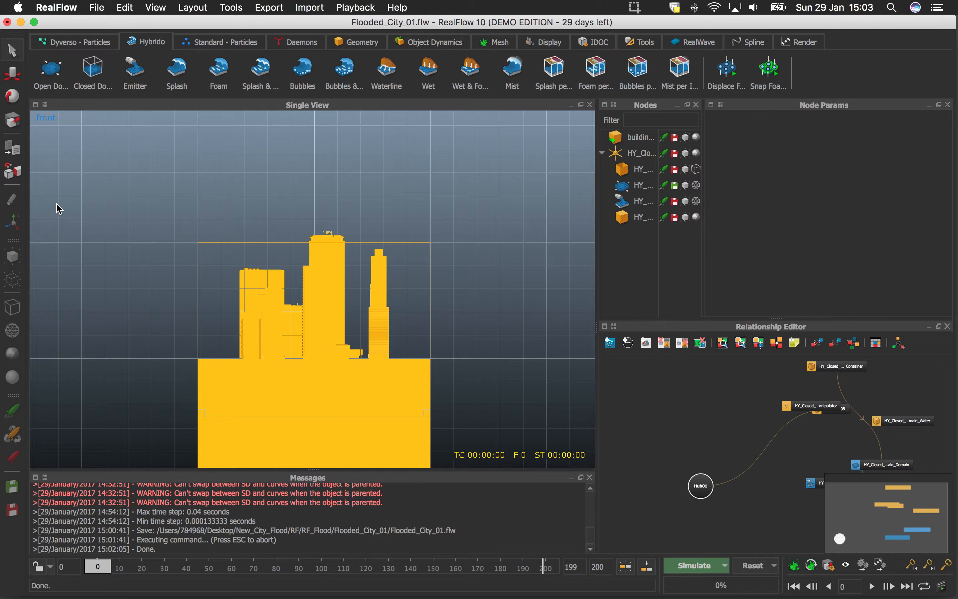
{"action": "mouse_move", "coordinate": [261, 316]}
{"action": "right_mouse_down", "text": "alt"}
{"action": "mouse_move", "coordinate": [244, 270]}
{"action": "mouse_move", "coordinate": [269, 307]}
{"action": "right_mouse_up", "text": "alt"}
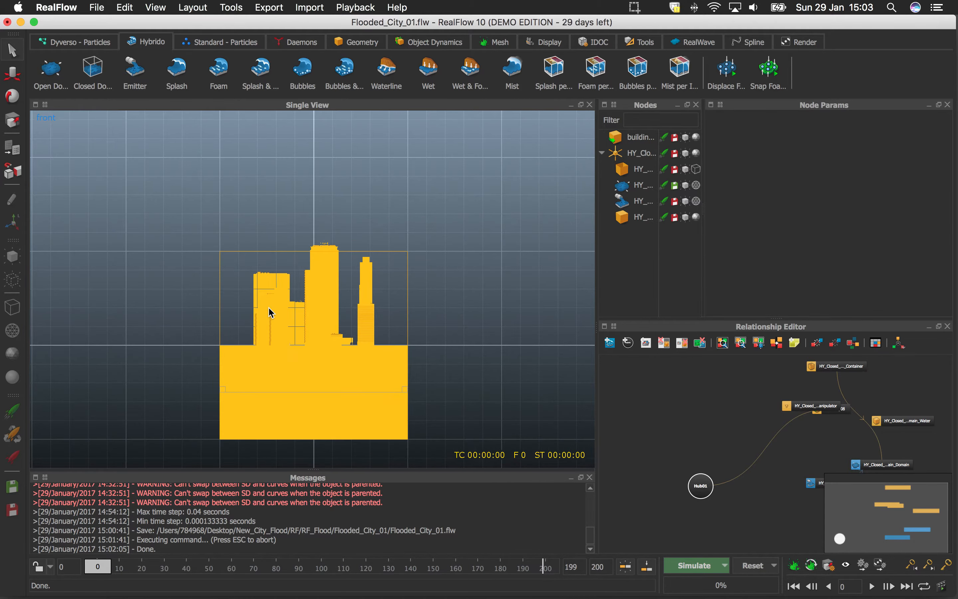
{"action": "middle_click_drag", "start_coordinate": [269, 308], "coordinate": [259, 273], "text": "alt"}
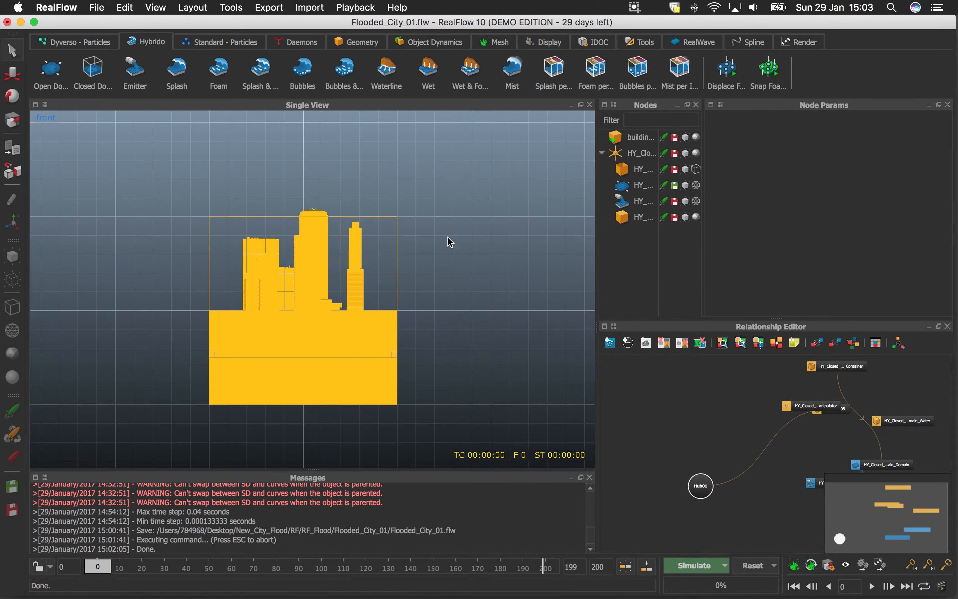
Move the container up to a Y position of about 4.18.
{"action": "left_click", "coordinate": [642, 173]}
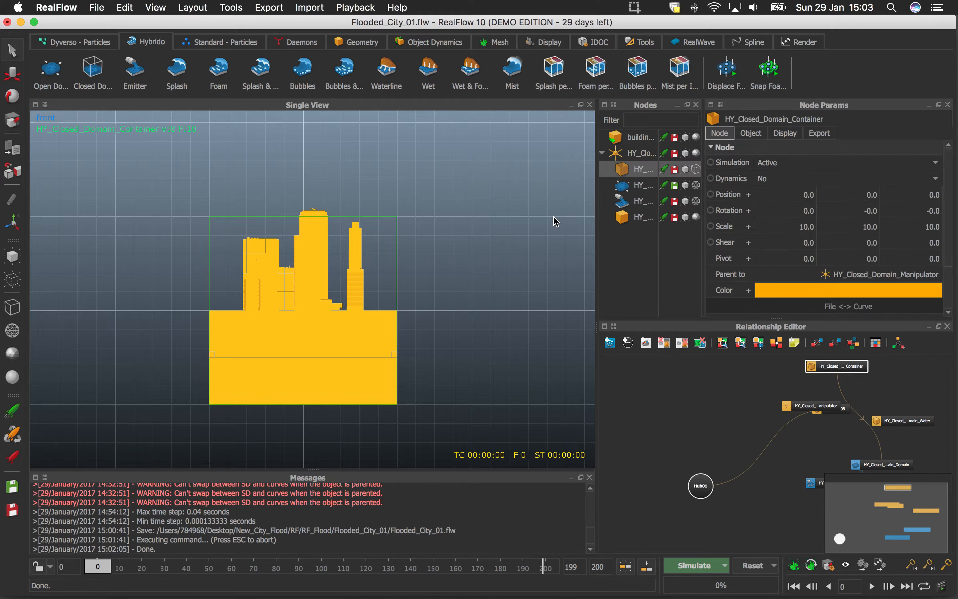
{"action": "left_click", "coordinate": [12, 73]}
{"action": "left_click_drag", "start_coordinate": [304, 267], "coordinate": [299, 189]}
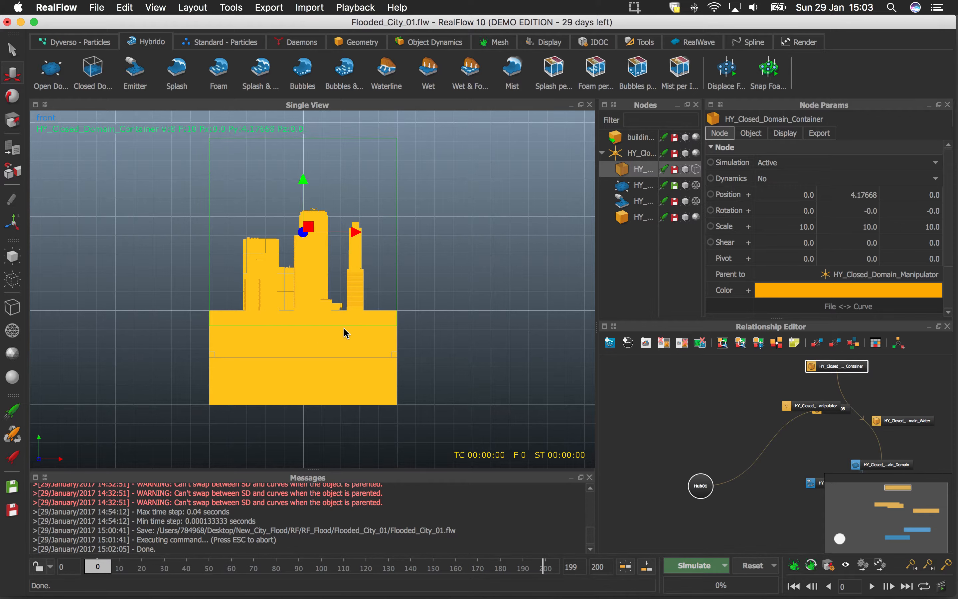
Hide the closed domain's water object and raise the container to a Y position of about 4.74.
{"action": "left_click", "coordinate": [374, 393]}
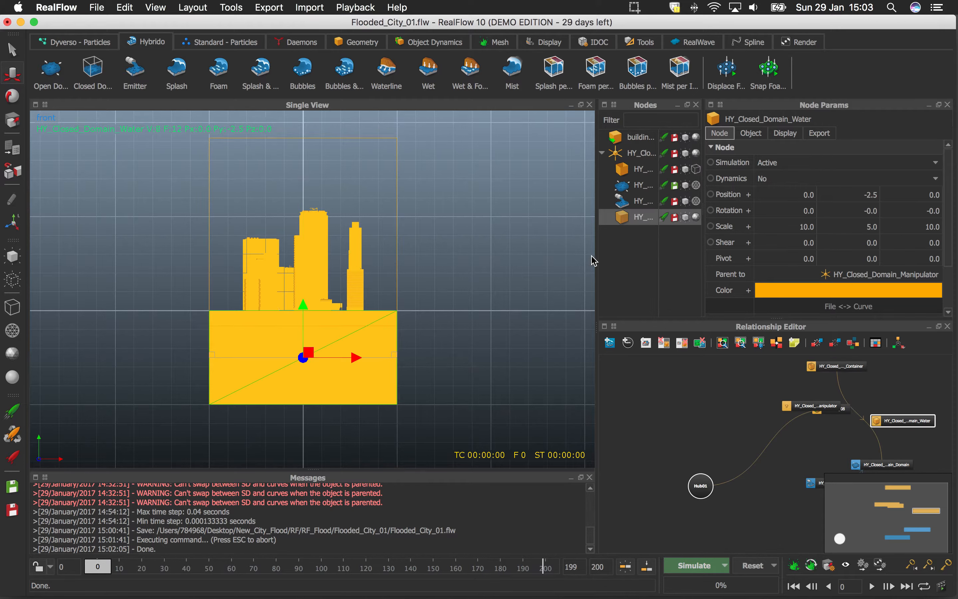
{"action": "left_click", "coordinate": [686, 217]}
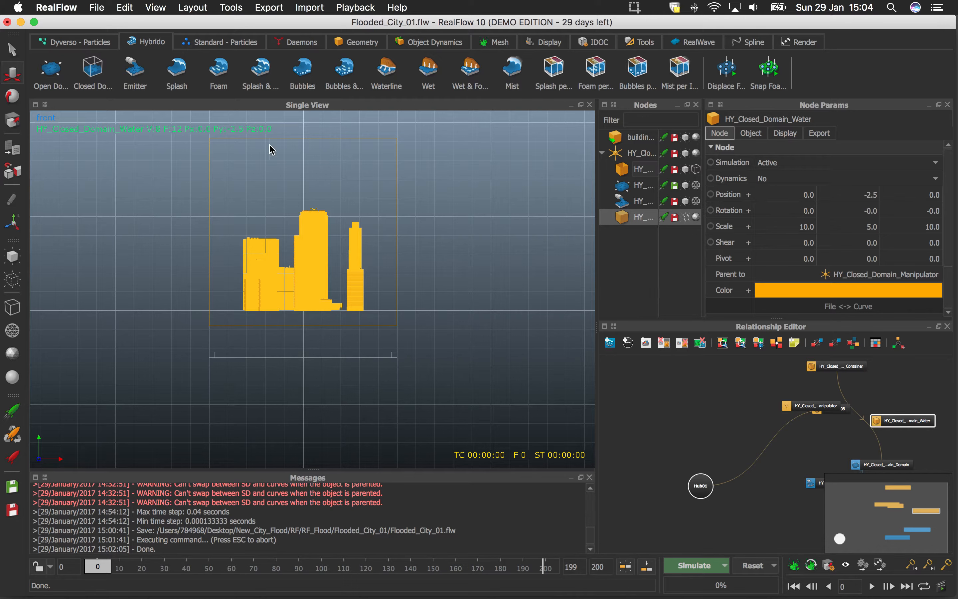
{"action": "left_click", "coordinate": [315, 149]}
{"action": "left_click_drag", "start_coordinate": [305, 183], "coordinate": [302, 167]}
{"action": "right_click_drag", "start_coordinate": [429, 298], "coordinate": [437, 379], "text": "alt"}
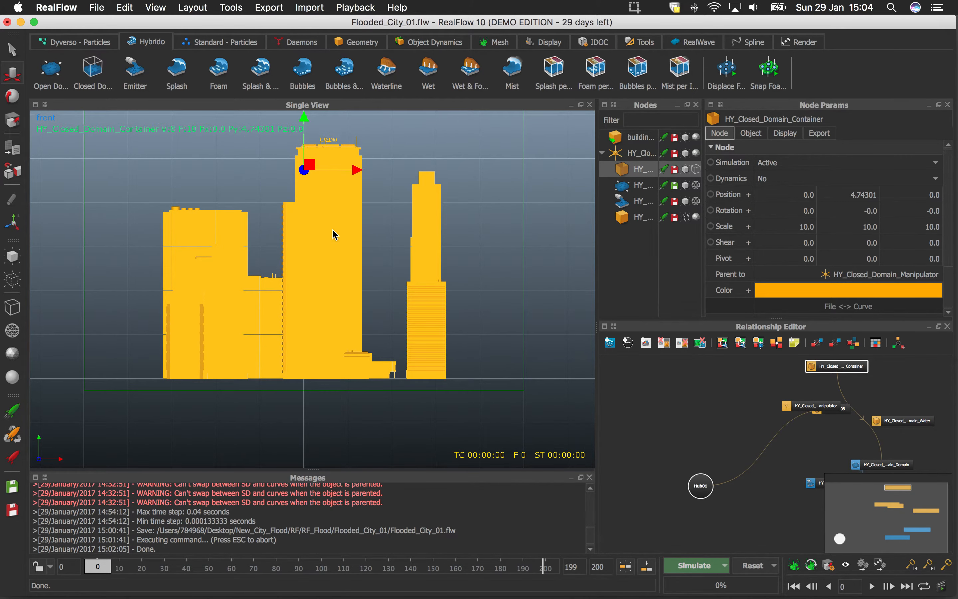
Check the container's base against the buildings in perspective, and raise it to a Y position of about 4.89.
{"action": "key", "text": "3"}
{"action": "key", "text": "4"}
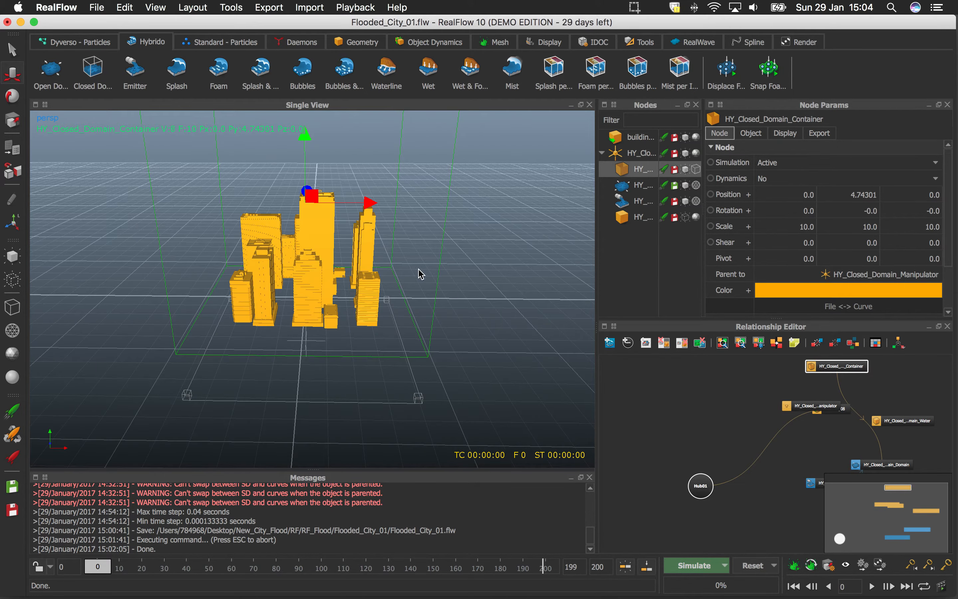
{"action": "left_click_drag", "start_coordinate": [420, 273], "coordinate": [400, 210], "text": "alt"}
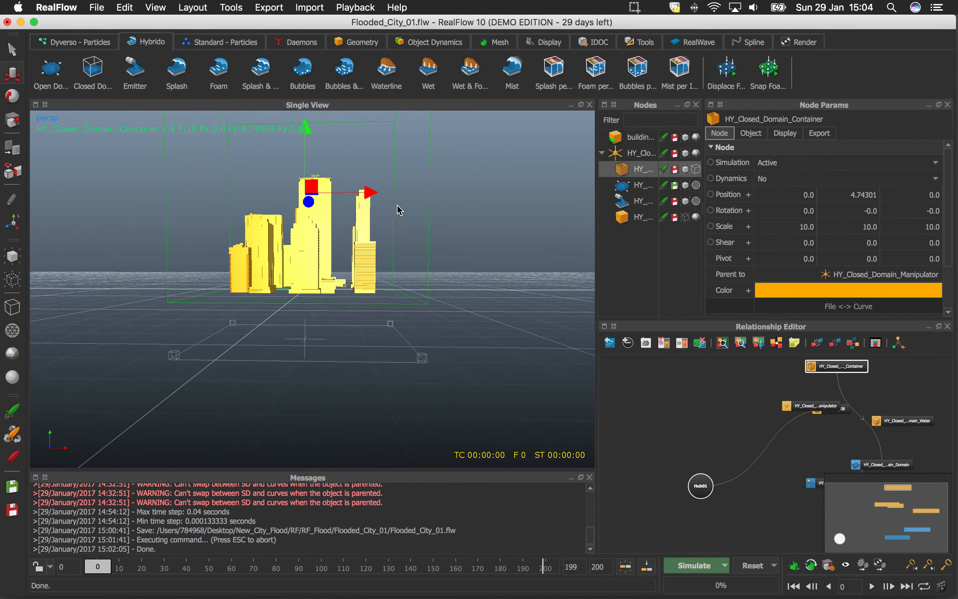
{"action": "key", "text": "2"}
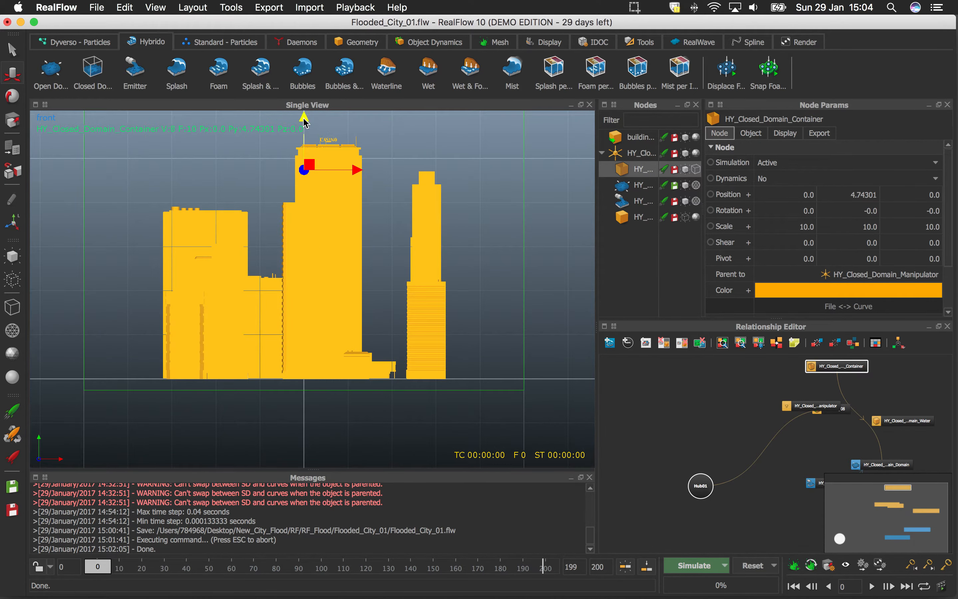
{"action": "left_click_drag", "start_coordinate": [302, 124], "coordinate": [302, 115]}
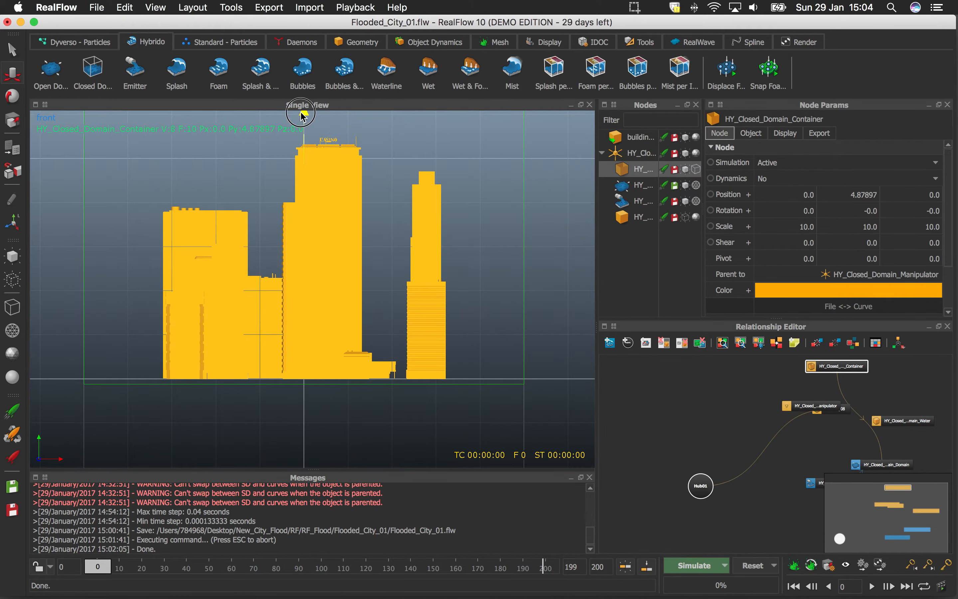
{"action": "left_click_drag", "start_coordinate": [303, 115], "coordinate": [303, 115]}
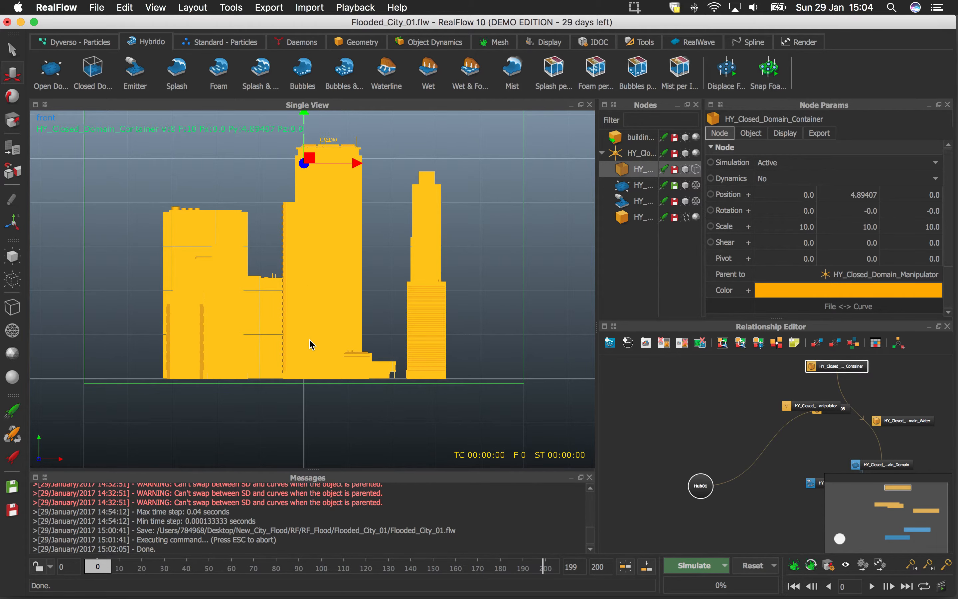
Widen the container around the city by scaling it along X to about 13.58.
{"action": "scroll", "coordinate": [309, 305], "scroll_direction": "down", "scroll_amount": 5}
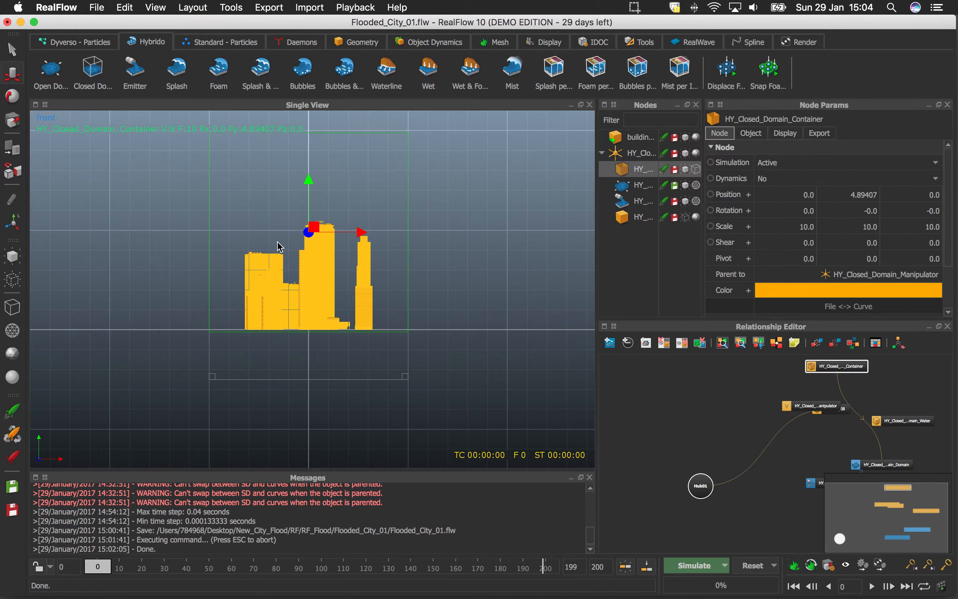
{"action": "scroll", "coordinate": [297, 253], "scroll_direction": "down", "scroll_amount": 2}
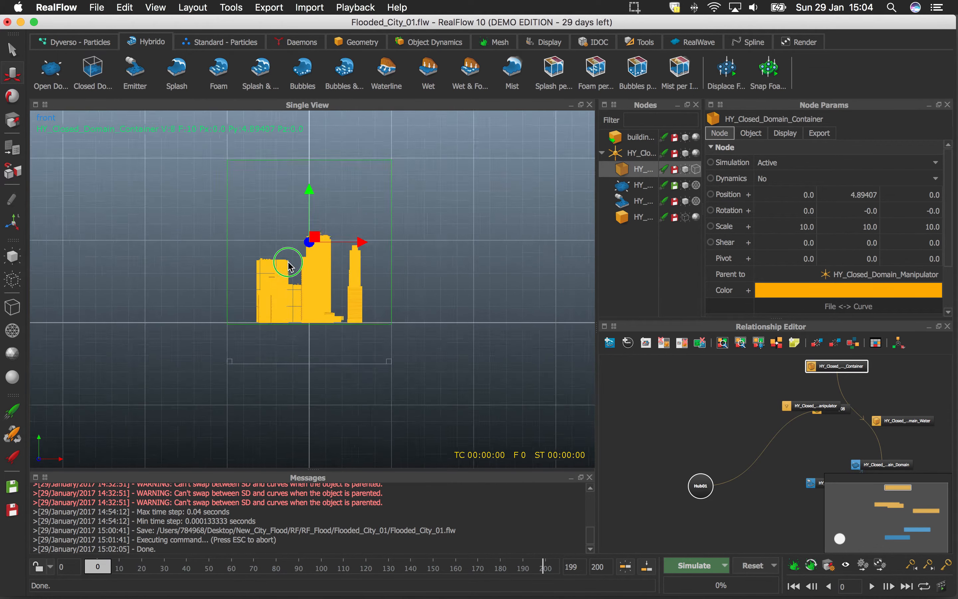
{"action": "left_click", "coordinate": [16, 125]}
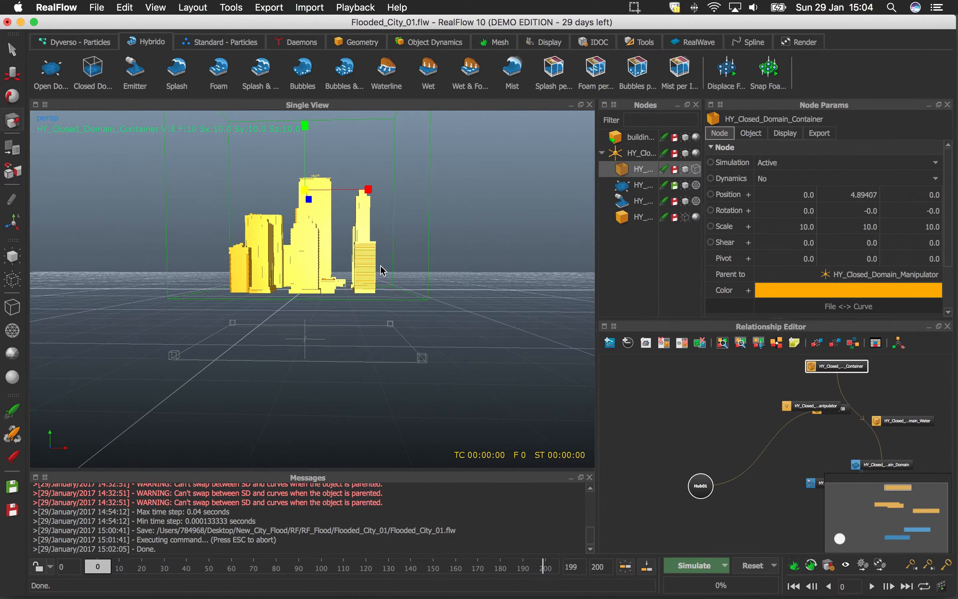
{"action": "left_click_drag", "start_coordinate": [368, 306], "coordinate": [366, 440], "text": "alt"}
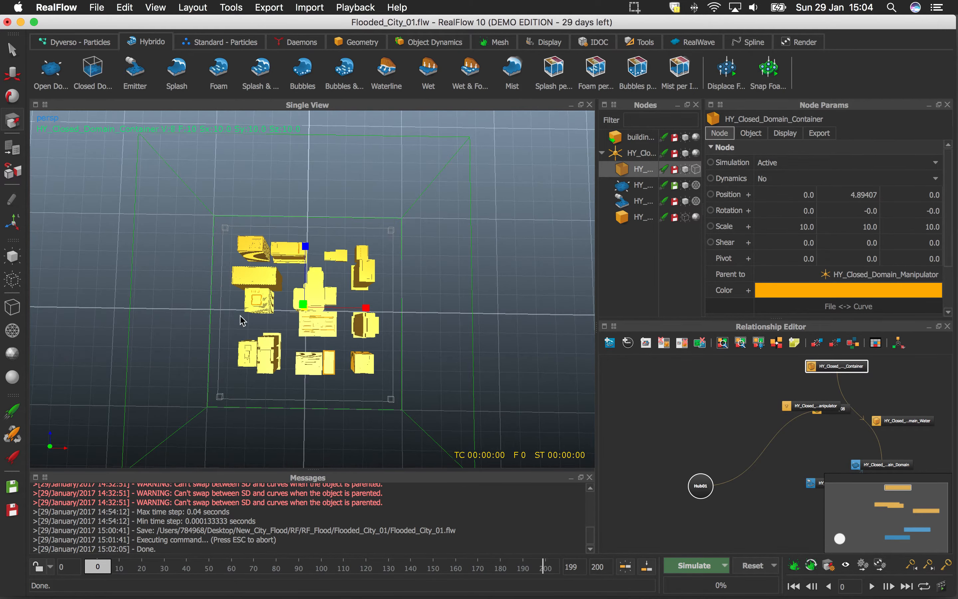
{"action": "left_click_drag", "start_coordinate": [366, 308], "coordinate": [452, 313]}
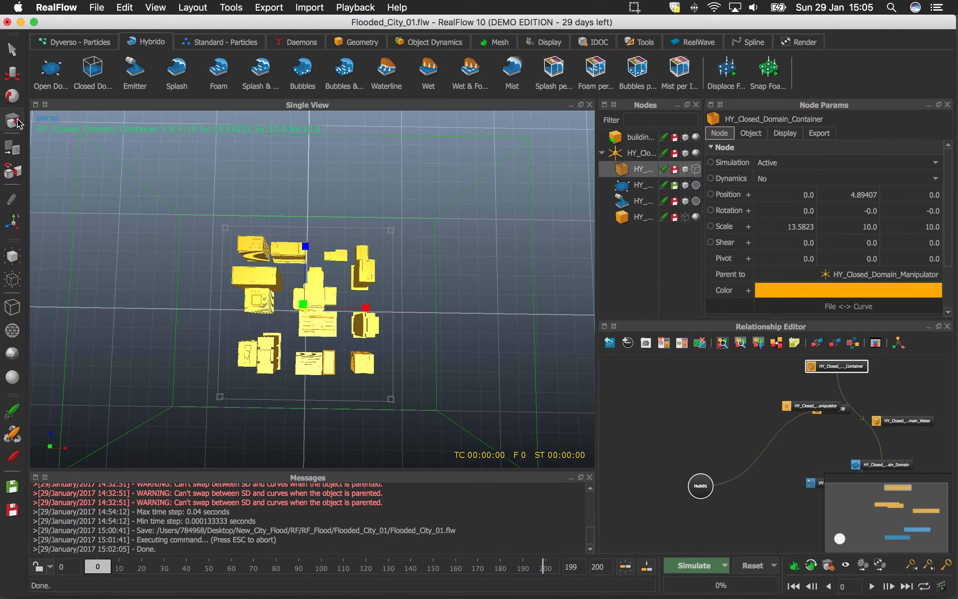
Shift the container along X to a position of about -0.98.
{"action": "left_click", "coordinate": [14, 73]}
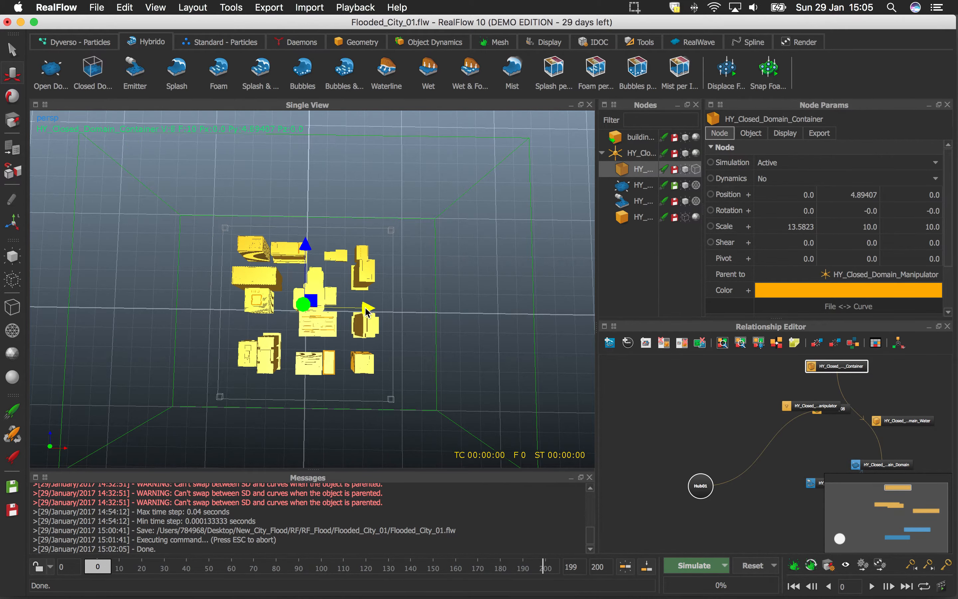
{"action": "left_click_drag", "start_coordinate": [352, 308], "coordinate": [367, 270]}
{"action": "middle_click_drag", "start_coordinate": [364, 264], "coordinate": [364, 261], "text": "alt"}
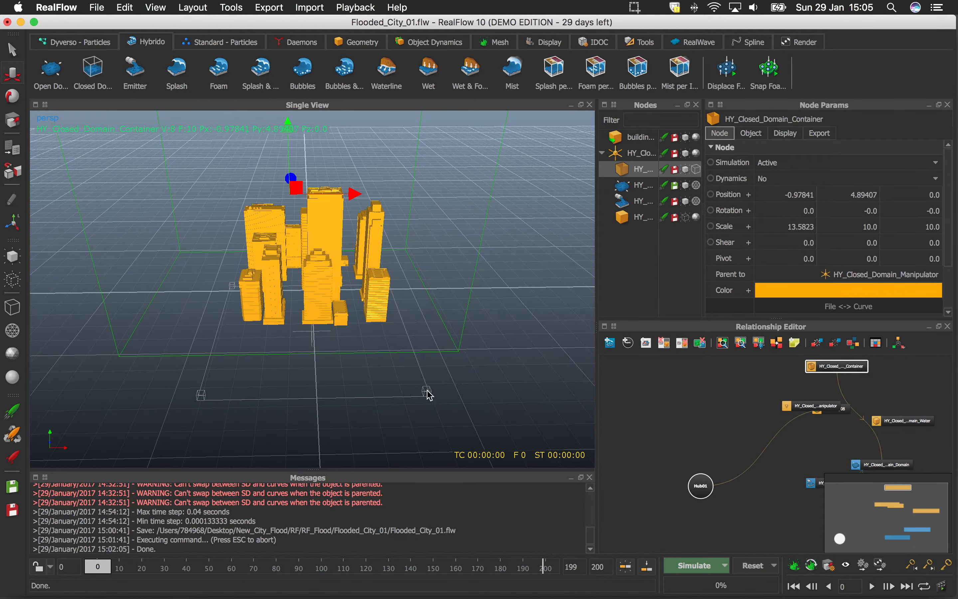
Raise the domain's grid object level with the container's base and check its fit around the buildings.
{"action": "left_click", "coordinate": [427, 390]}
{"action": "left_click_drag", "start_coordinate": [312, 270], "coordinate": [310, 219]}
{"action": "left_click_drag", "start_coordinate": [352, 352], "coordinate": [342, 319], "text": "alt"}
{"action": "left_click_drag", "start_coordinate": [310, 217], "coordinate": [310, 219]}
{"action": "left_click_drag", "start_coordinate": [356, 304], "coordinate": [329, 332], "text": "alt"}
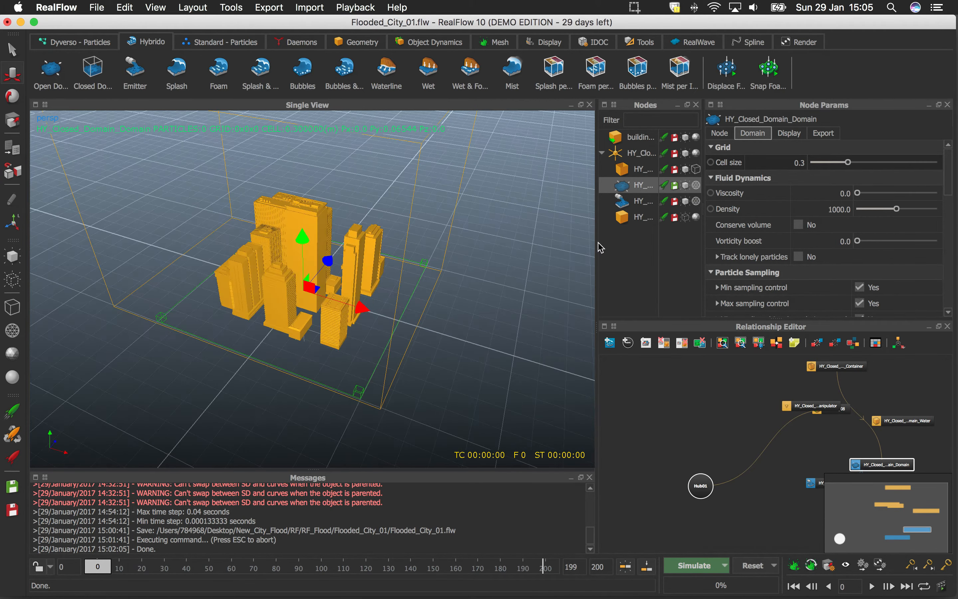
{"action": "left_click", "coordinate": [640, 173]}
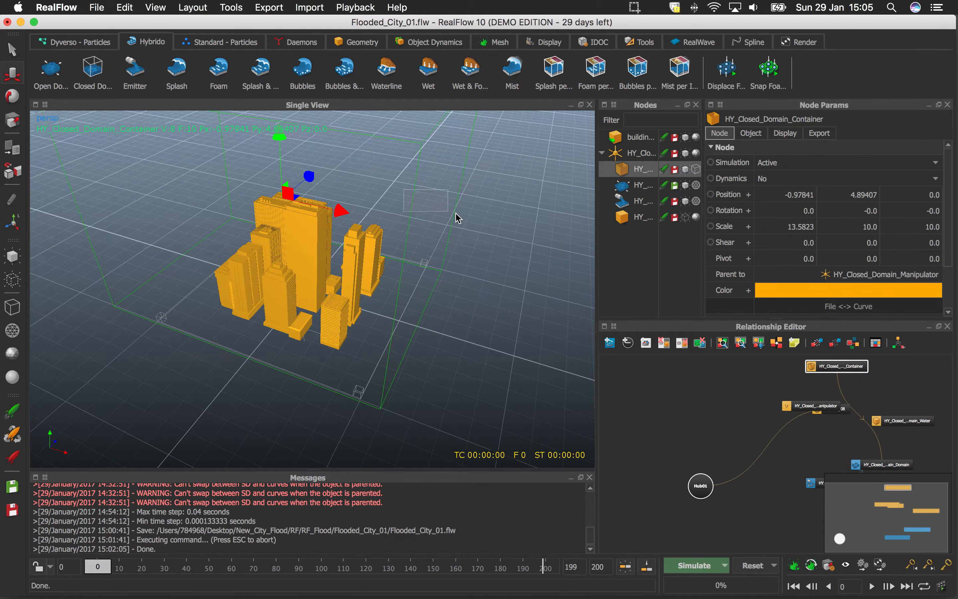
{"action": "left_click_drag", "start_coordinate": [477, 249], "coordinate": [381, 351], "text": "alt"}
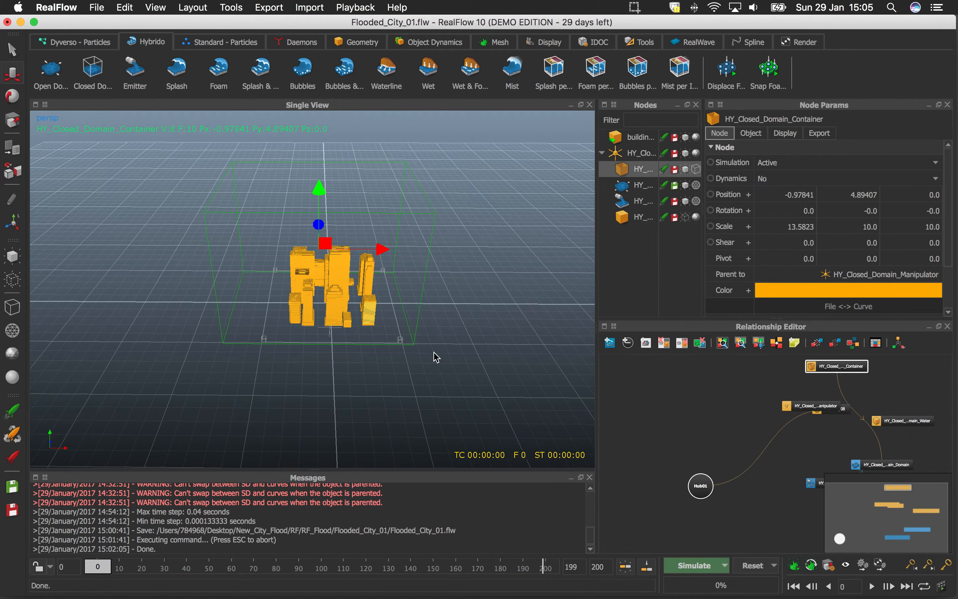
Show the water object and move it inside the container beside the city, to about X -7.43 and Y 2.94.
{"action": "left_click", "coordinate": [642, 218]}
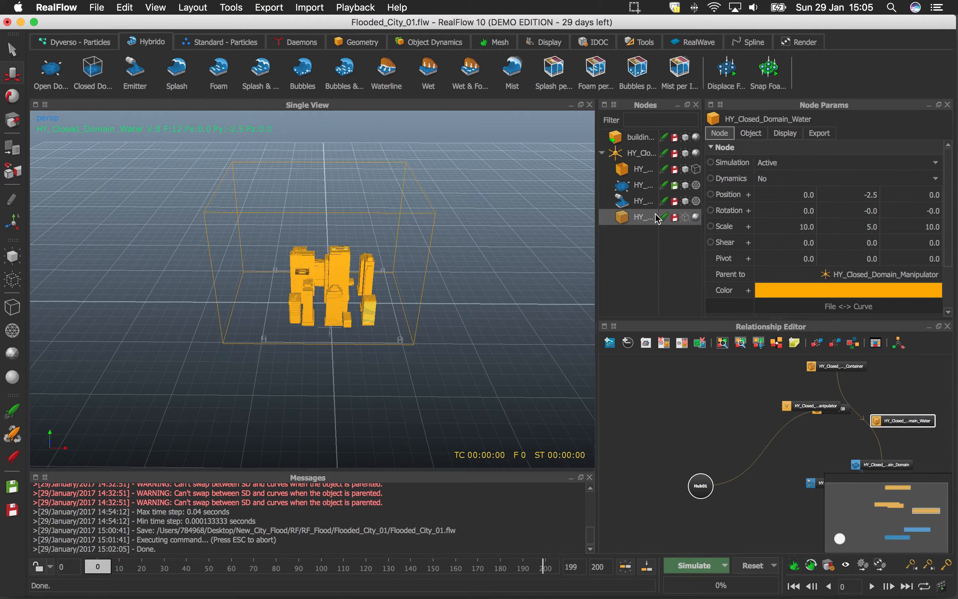
{"action": "left_click", "coordinate": [687, 217]}
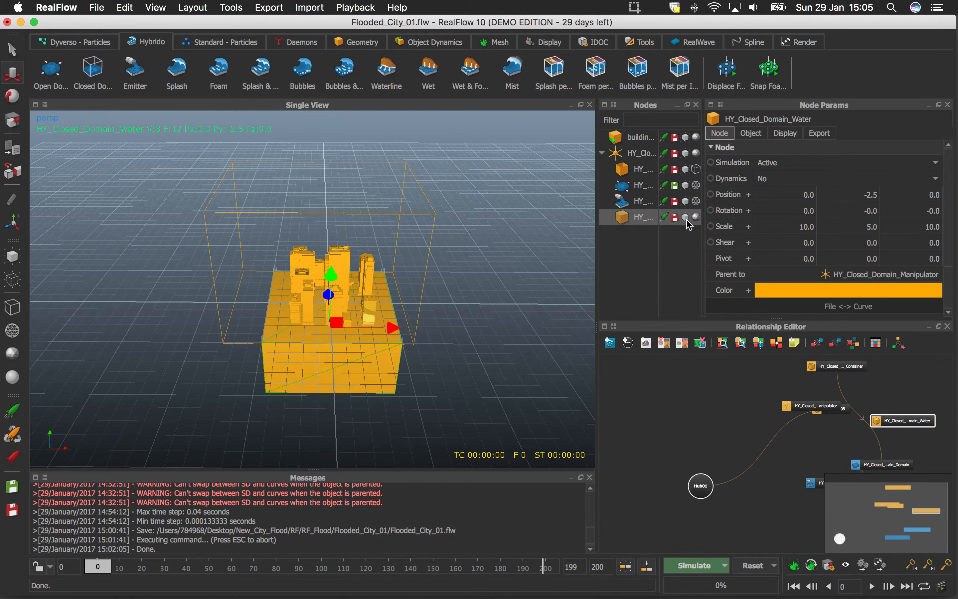
{"action": "left_click_drag", "start_coordinate": [411, 360], "coordinate": [335, 321], "text": "alt"}
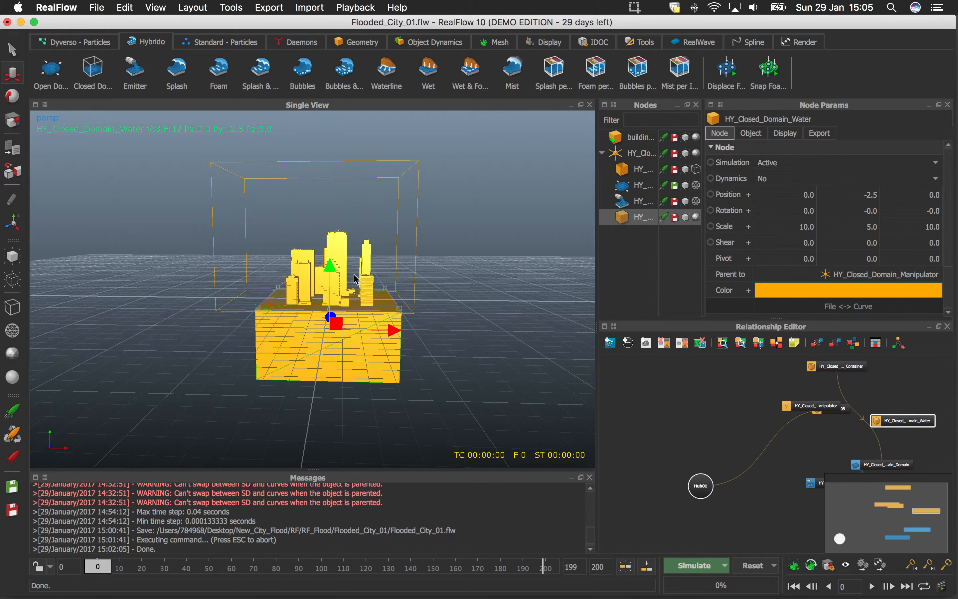
{"action": "left_click_drag", "start_coordinate": [331, 263], "coordinate": [180, 268]}
Scale the water object down to about 1.23 in X, 1.02 in Y and 5.49 in Z.
{"action": "left_click", "coordinate": [12, 120]}
{"action": "left_click_drag", "start_coordinate": [227, 225], "coordinate": [236, 292]}
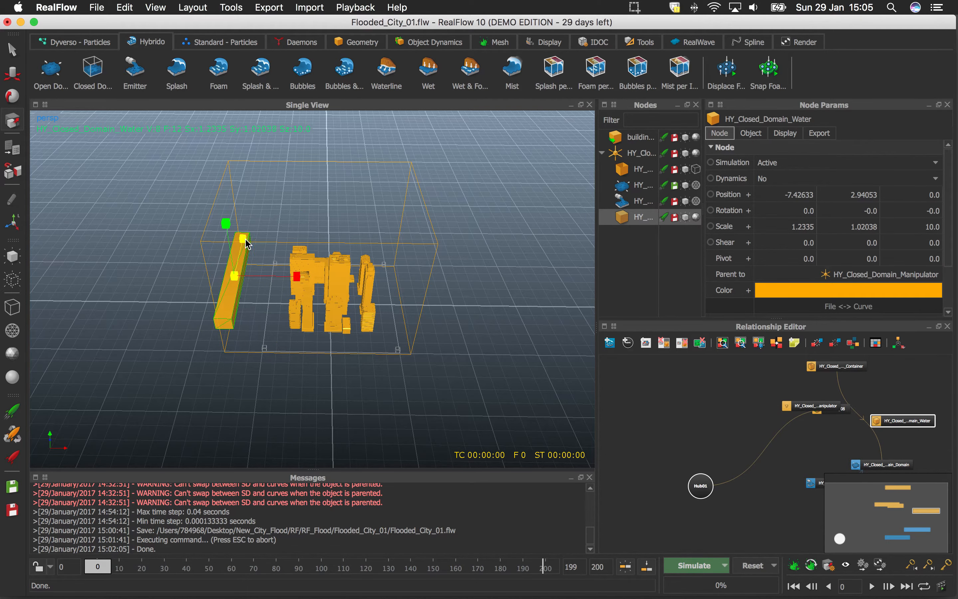
{"action": "left_click_drag", "start_coordinate": [246, 241], "coordinate": [241, 254]}
{"action": "left_click_drag", "start_coordinate": [305, 275], "coordinate": [278, 286], "text": "alt"}
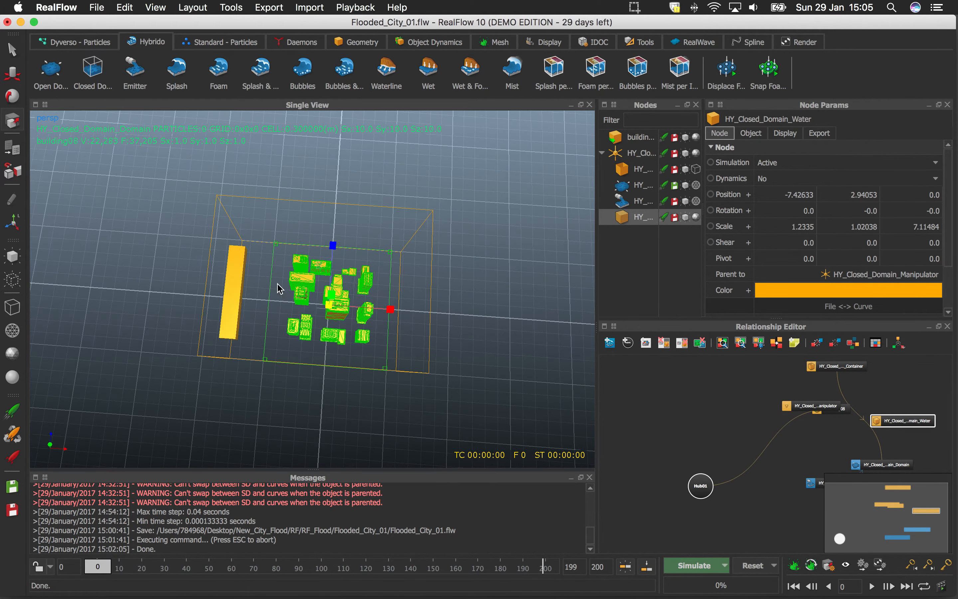
{"action": "left_click", "coordinate": [237, 270]}
{"action": "left_click_drag", "start_coordinate": [241, 232], "coordinate": [240, 256]}
Reduce the water object's scale to about 0.81 in X and 0.77 in Y.
{"action": "left_click_drag", "start_coordinate": [311, 293], "coordinate": [316, 208], "text": "alt"}
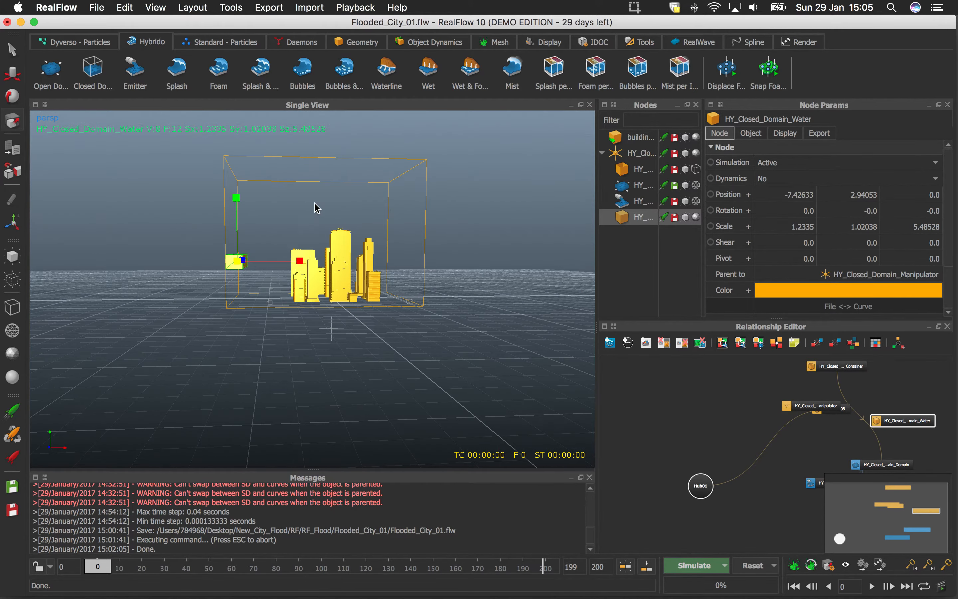
{"action": "left_click_drag", "start_coordinate": [299, 262], "coordinate": [295, 260]}
{"action": "left_click_drag", "start_coordinate": [236, 199], "coordinate": [237, 203]}
Lower the water object towards the ground, positioning it at about X -6.81 and Y 0.91.
{"action": "left_click", "coordinate": [12, 74]}
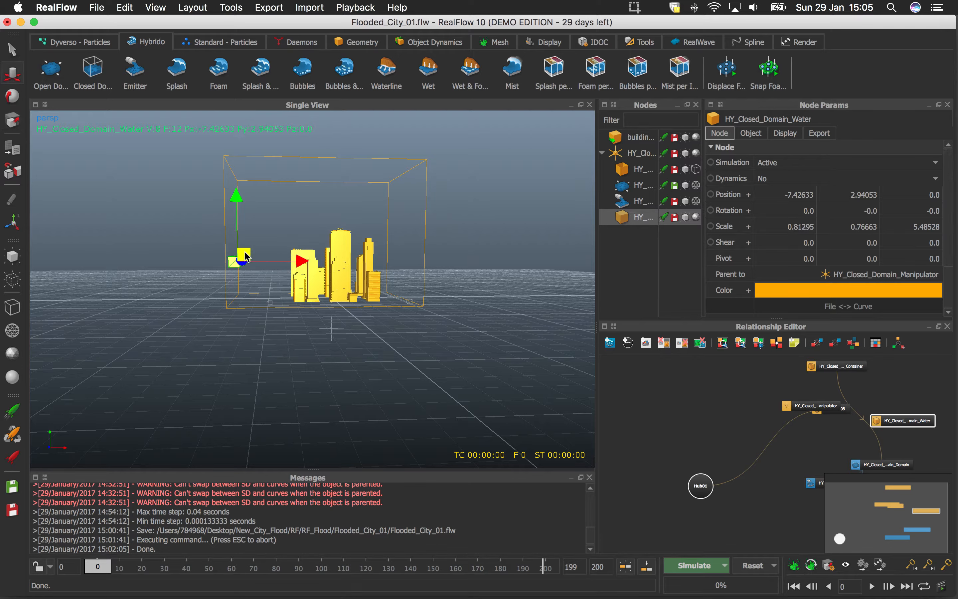
{"action": "left_click_drag", "start_coordinate": [245, 257], "coordinate": [279, 253]}
{"action": "right_click_drag", "start_coordinate": [279, 253], "coordinate": [265, 321], "text": "alt"}
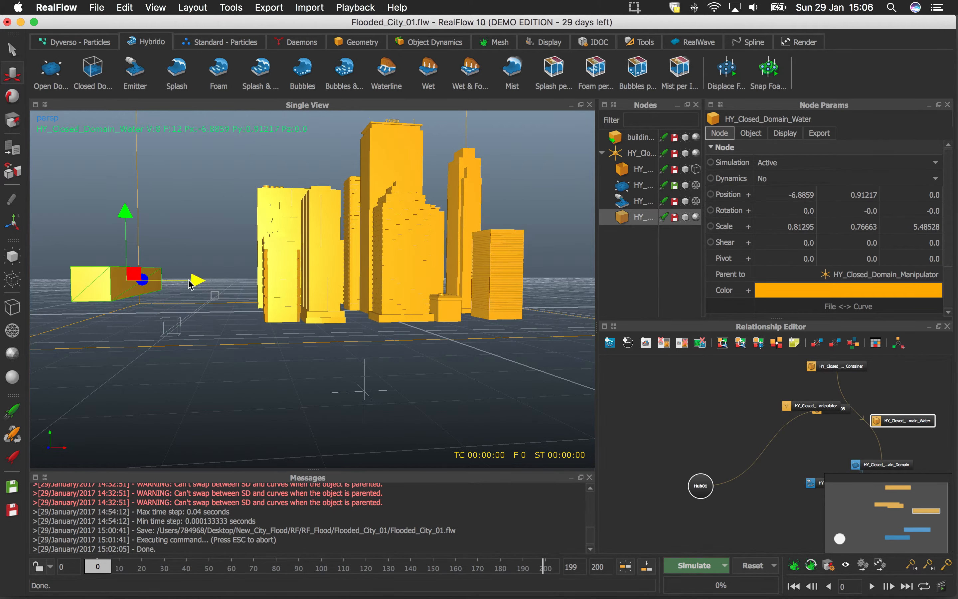
{"action": "left_click_drag", "start_coordinate": [193, 281], "coordinate": [196, 281]}
{"action": "mouse_move", "coordinate": [279, 262]}
{"action": "left_mouse_down", "text": "alt"}
{"action": "mouse_move", "coordinate": [350, 276]}
{"action": "mouse_move", "coordinate": [344, 312]}
{"action": "mouse_move", "coordinate": [286, 264]}
{"action": "left_mouse_up", "text": "alt"}
Tilt the water object about Z to roughly -26.5 degrees and display it as a wireframe box.
{"action": "left_click", "coordinate": [11, 99]}
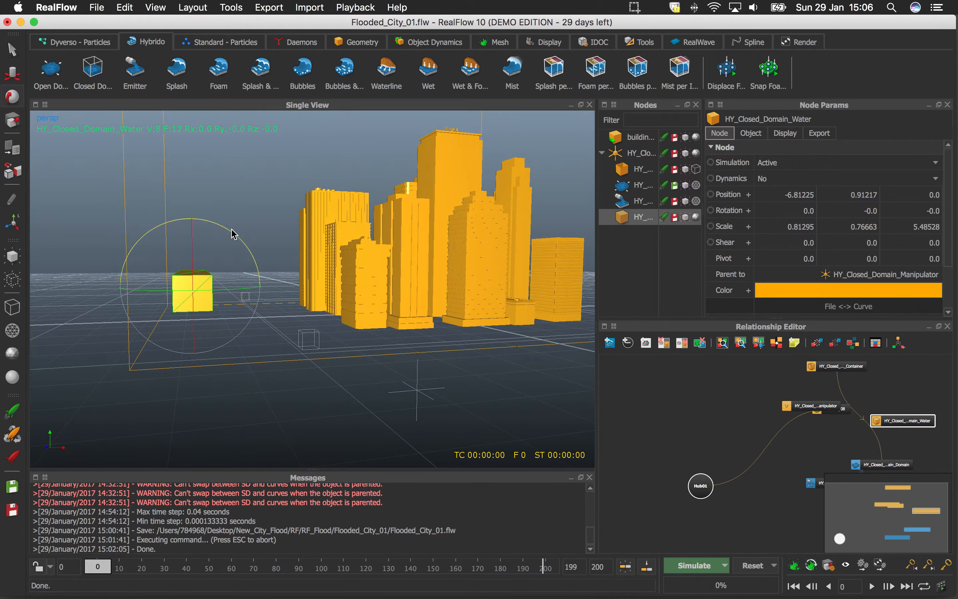
{"action": "left_click_drag", "start_coordinate": [233, 233], "coordinate": [135, 315]}
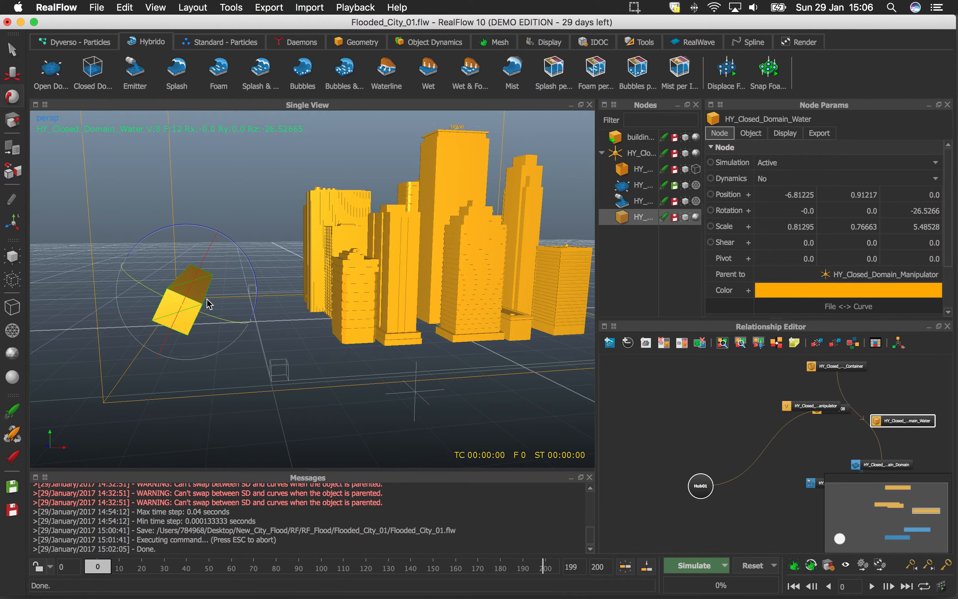
{"action": "left_click", "coordinate": [696, 218]}
{"action": "left_click", "coordinate": [696, 218]}
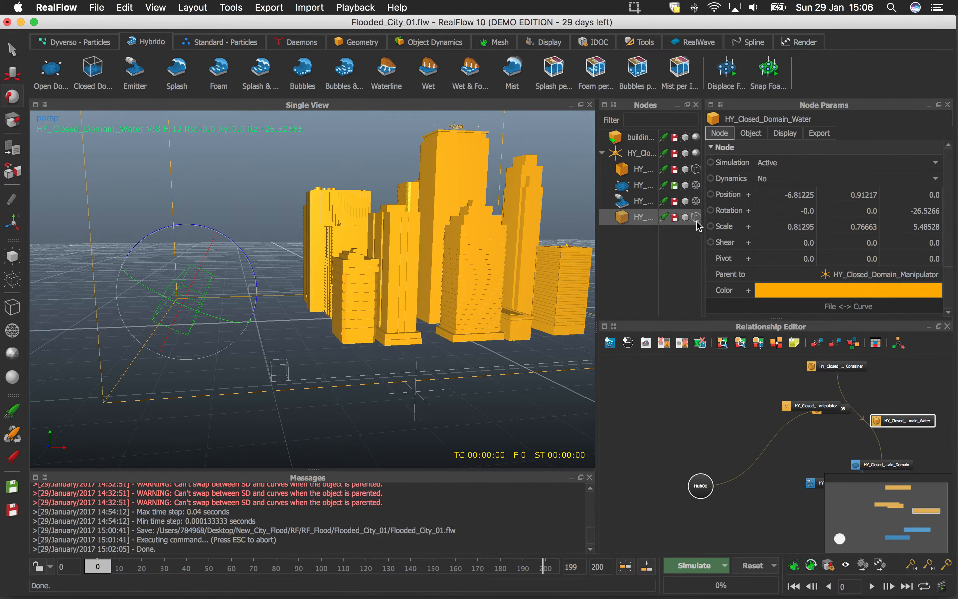
Select the domain object and examine its placement relative to the tilted water, the buildings and the container.
{"action": "left_click_drag", "start_coordinate": [322, 313], "coordinate": [305, 332], "text": "alt"}
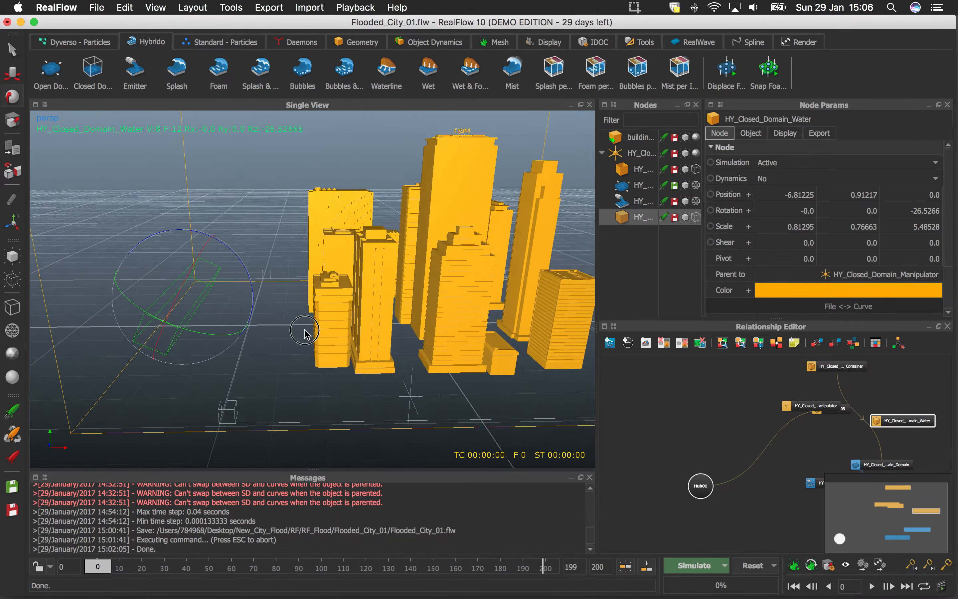
{"action": "mouse_move", "coordinate": [305, 330]}
{"action": "right_mouse_down", "text": "alt"}
{"action": "mouse_move", "coordinate": [310, 362]}
{"action": "mouse_move", "coordinate": [304, 329]}
{"action": "right_mouse_up", "text": "alt"}
{"action": "middle_click_drag", "start_coordinate": [320, 351], "coordinate": [297, 340], "text": "alt"}
{"action": "mouse_move", "coordinate": [297, 350]}
{"action": "left_mouse_down", "text": "alt"}
{"action": "mouse_move", "coordinate": [294, 358]}
{"action": "mouse_move", "coordinate": [304, 327]}
{"action": "mouse_move", "coordinate": [299, 347]}
{"action": "left_mouse_up", "text": "alt"}
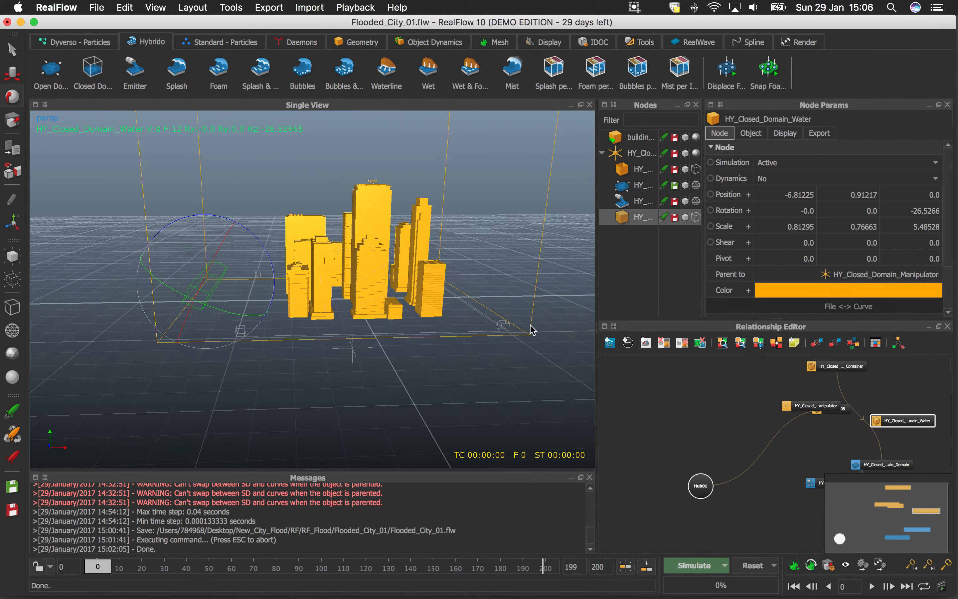
{"action": "left_click", "coordinate": [502, 328]}
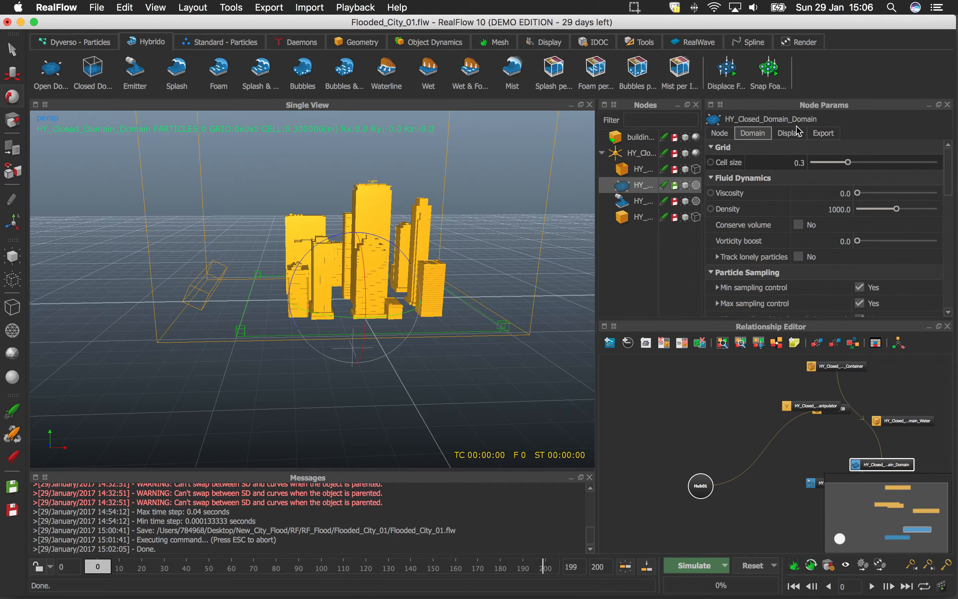
{"action": "left_click_drag", "start_coordinate": [481, 286], "coordinate": [406, 288], "text": "alt"}
{"action": "scroll", "coordinate": [387, 308], "scroll_direction": "up", "scroll_amount": 5}
{"action": "left_click_drag", "start_coordinate": [272, 296], "coordinate": [227, 287], "text": "alt"}
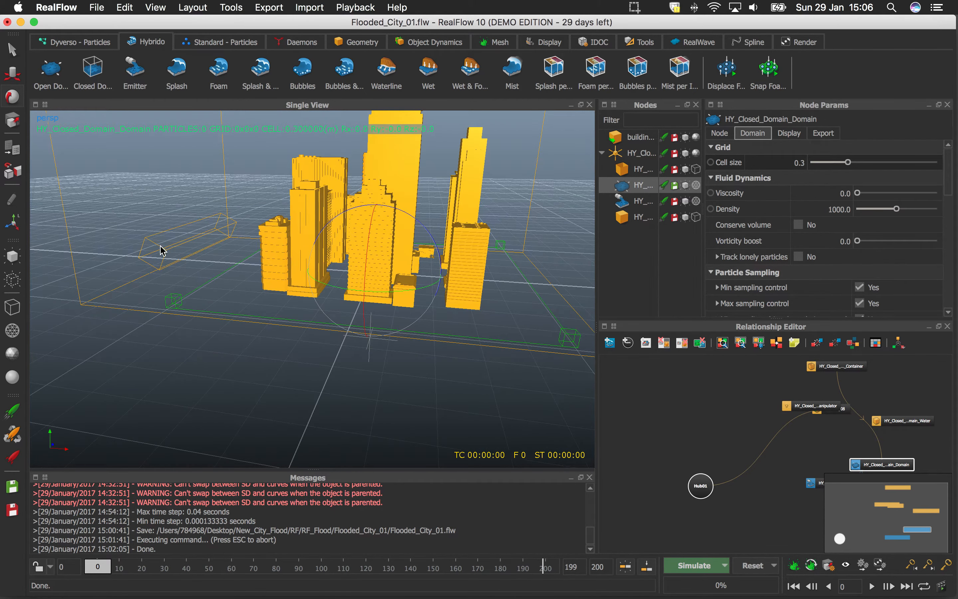
{"action": "scroll", "coordinate": [241, 285], "scroll_direction": "down", "scroll_amount": 4}
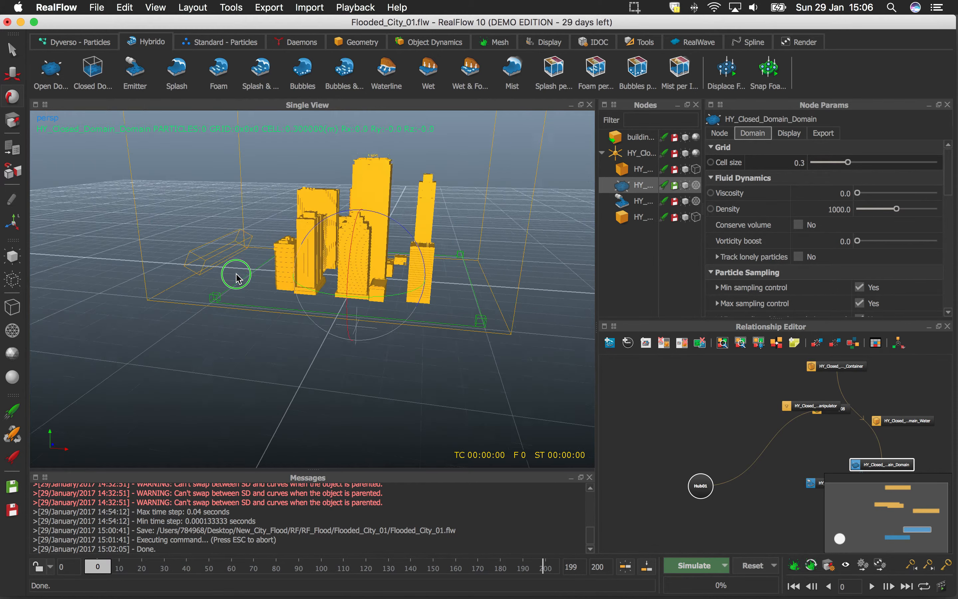
{"action": "left_click_drag", "start_coordinate": [235, 276], "coordinate": [244, 276], "text": "alt"}
{"action": "left_click_drag", "start_coordinate": [342, 284], "coordinate": [383, 303], "text": "alt"}
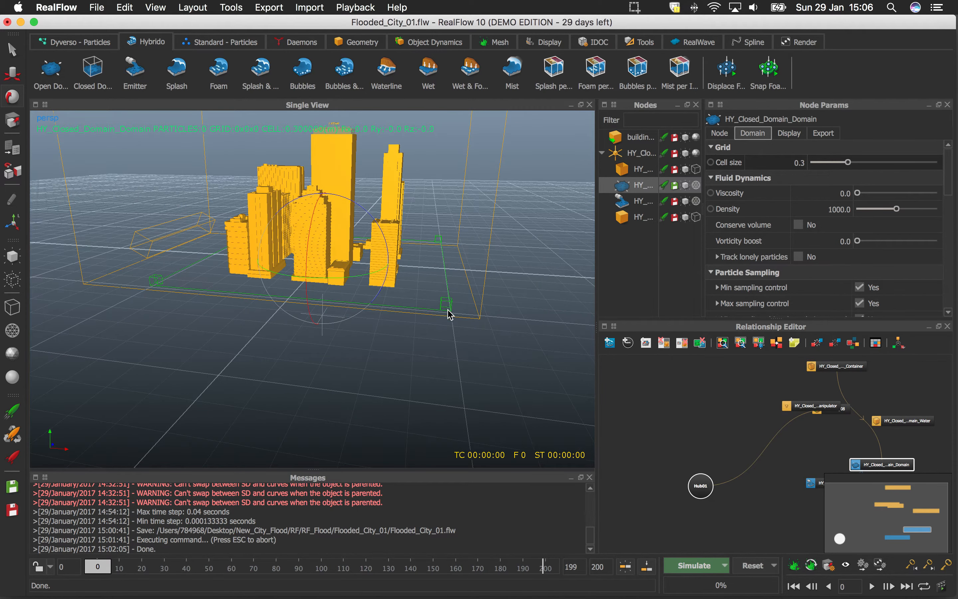
{"action": "left_click_drag", "start_coordinate": [262, 266], "coordinate": [288, 270], "text": "alt"}
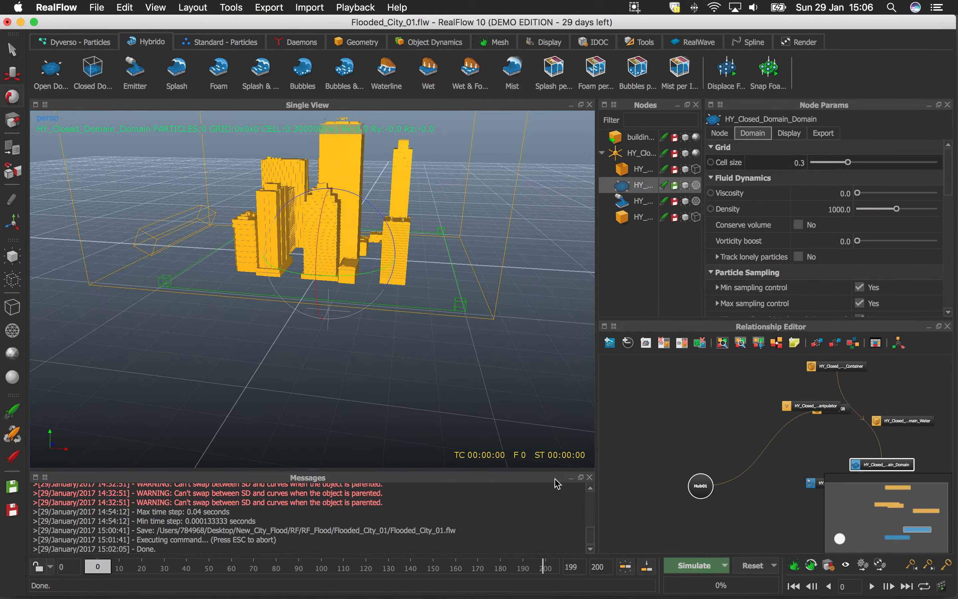
Run the simulation for a few frames and stop it.
{"action": "left_click", "coordinate": [695, 566]}
{"action": "left_click", "coordinate": [695, 566]}
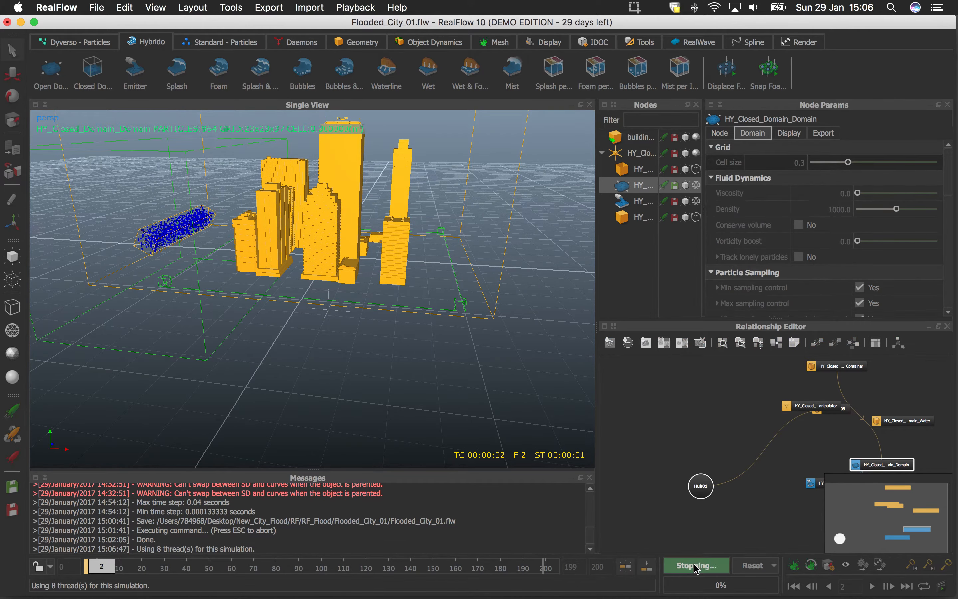
Examine the generated fluid particles inside the tilted water object up close and from around the city.
{"action": "left_click_drag", "start_coordinate": [268, 285], "coordinate": [194, 279], "text": "alt"}
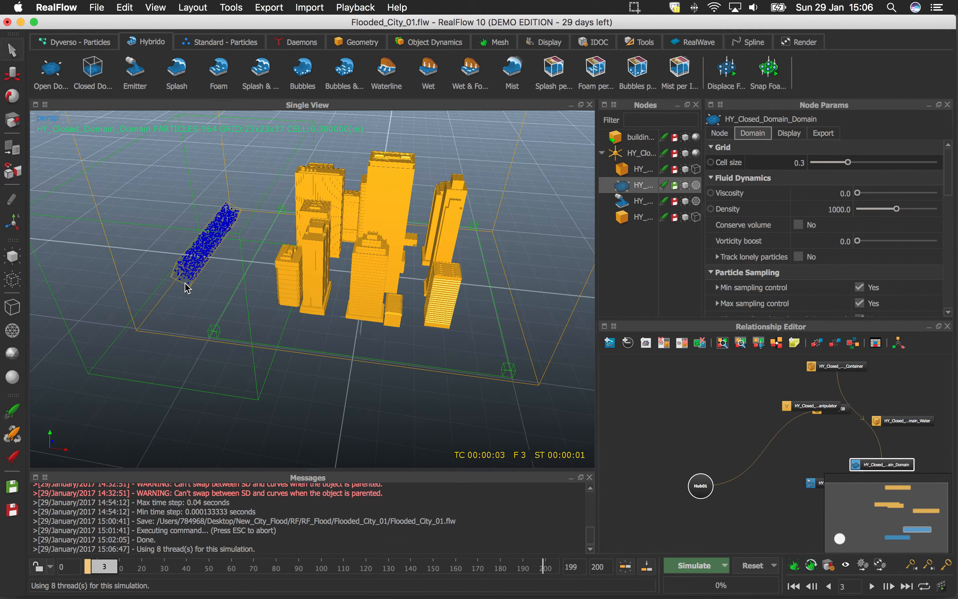
{"action": "scroll", "coordinate": [198, 285], "scroll_direction": "up", "scroll_amount": 5}
{"action": "middle_click_drag", "start_coordinate": [203, 297], "coordinate": [559, 341], "text": "alt"}
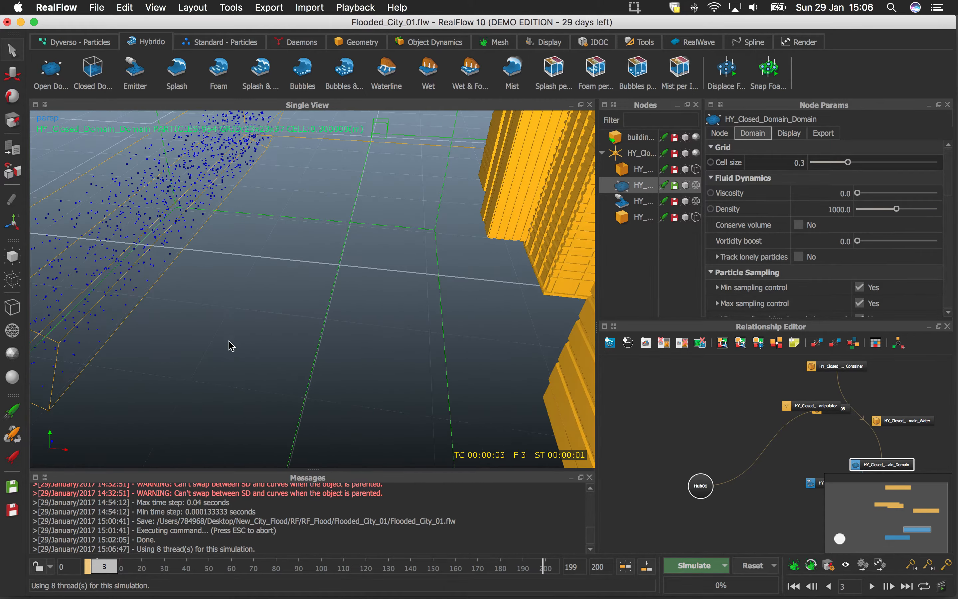
{"action": "scroll", "coordinate": [233, 336], "scroll_direction": "down", "scroll_amount": 5}
{"action": "left_click_drag", "start_coordinate": [248, 299], "coordinate": [159, 307], "text": "alt"}
{"action": "right_click_drag", "start_coordinate": [270, 315], "coordinate": [340, 321], "text": "alt"}
{"action": "middle_click_drag", "start_coordinate": [340, 322], "coordinate": [261, 302], "text": "alt"}
{"action": "right_click_drag", "start_coordinate": [261, 303], "coordinate": [259, 343], "text": "alt"}
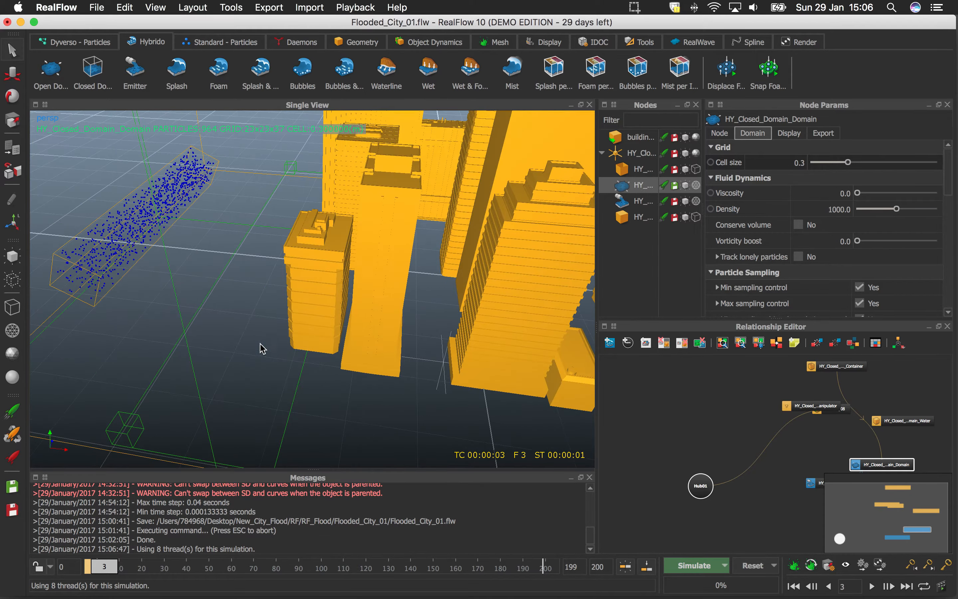
{"action": "middle_click_drag", "start_coordinate": [149, 319], "coordinate": [199, 322], "text": "alt"}
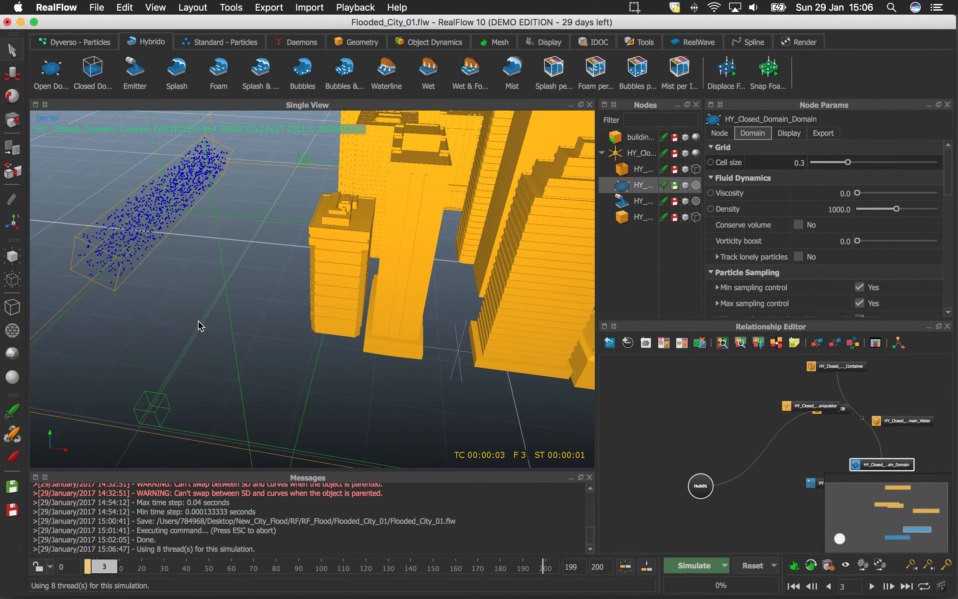
{"action": "right_click_drag", "start_coordinate": [199, 323], "coordinate": [221, 301], "text": "alt"}
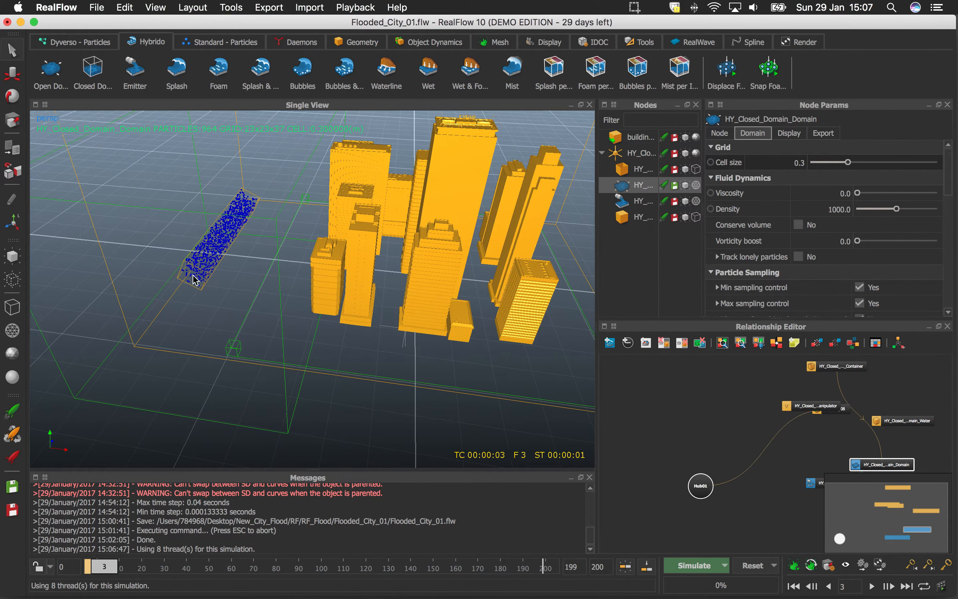
{"action": "left_click_drag", "start_coordinate": [266, 246], "coordinate": [214, 312], "text": "alt"}
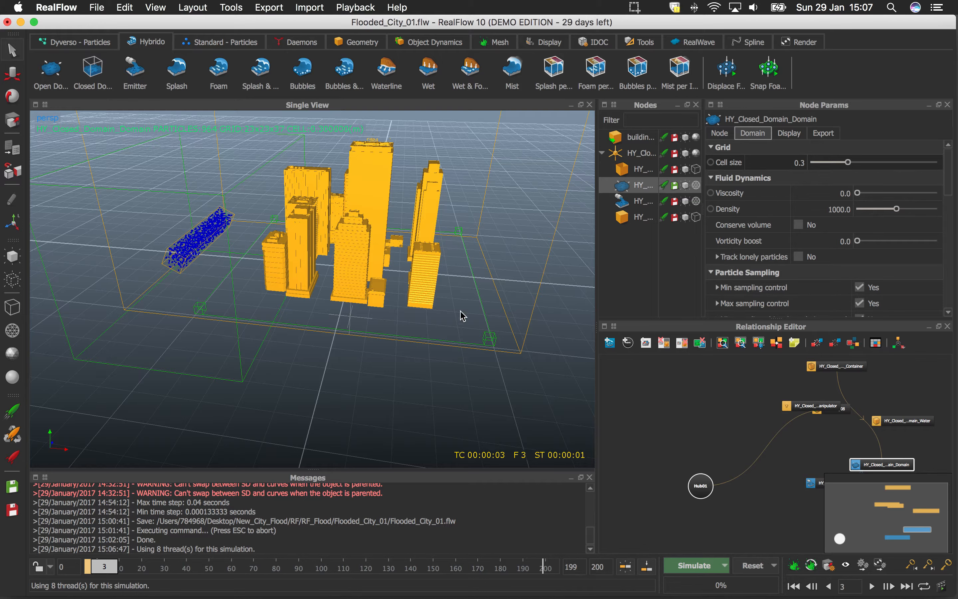
Set the cell size of the HY_Closed_Domain_Domain object to 0.1.
{"action": "left_click", "coordinate": [639, 201]}
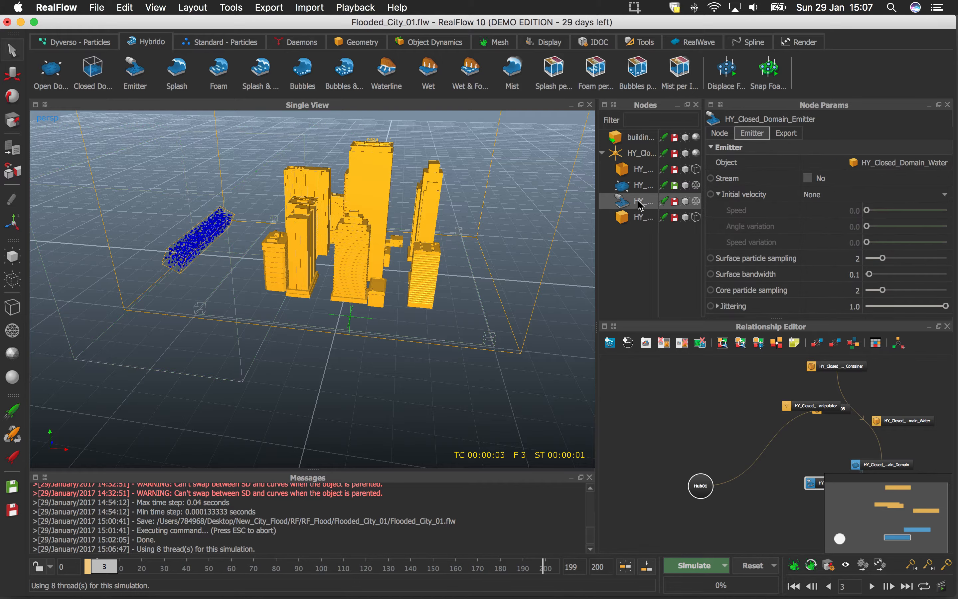
{"action": "left_click", "coordinate": [642, 189]}
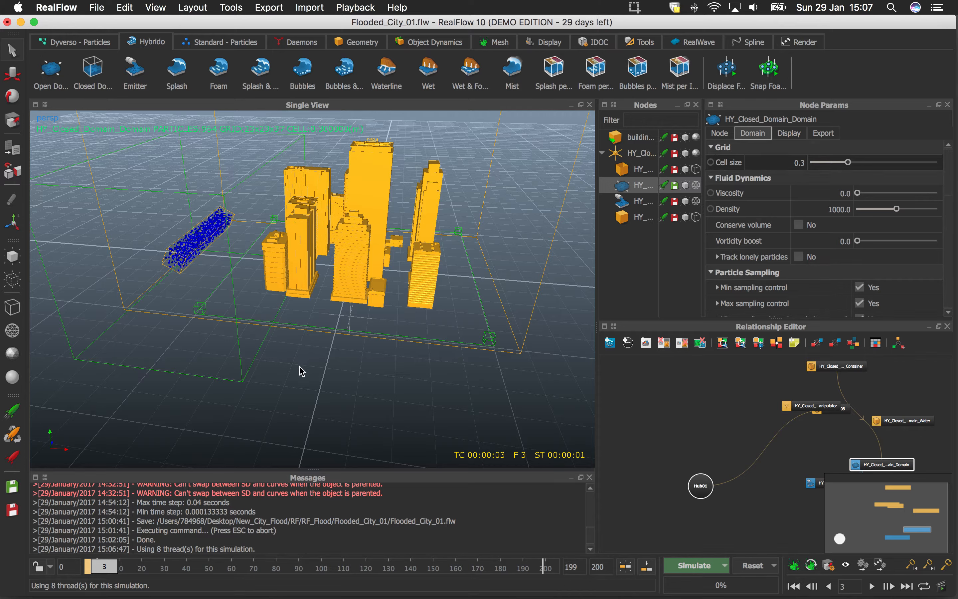
{"action": "left_click", "coordinate": [786, 163]}
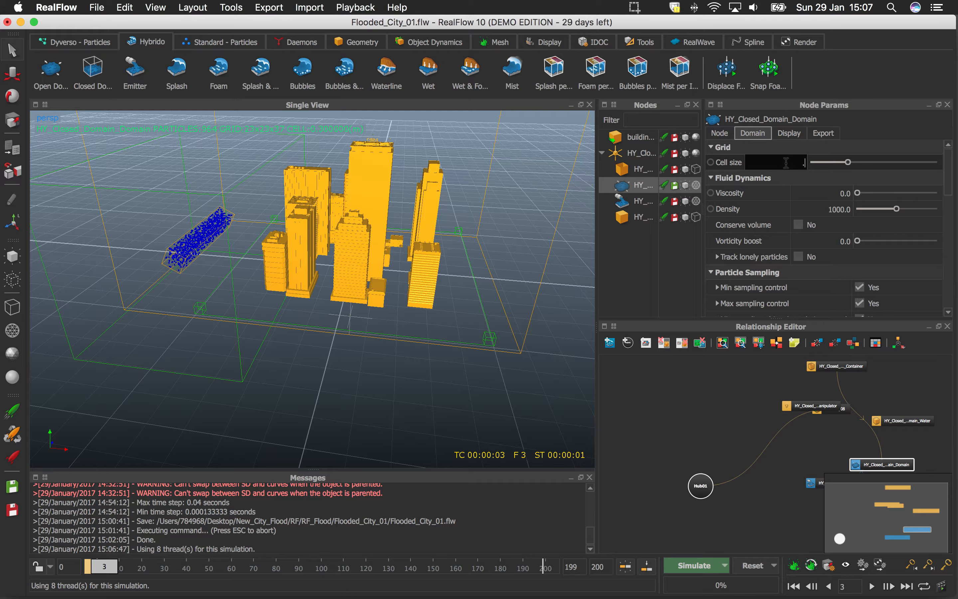
{"action": "key", "text": "Return"}
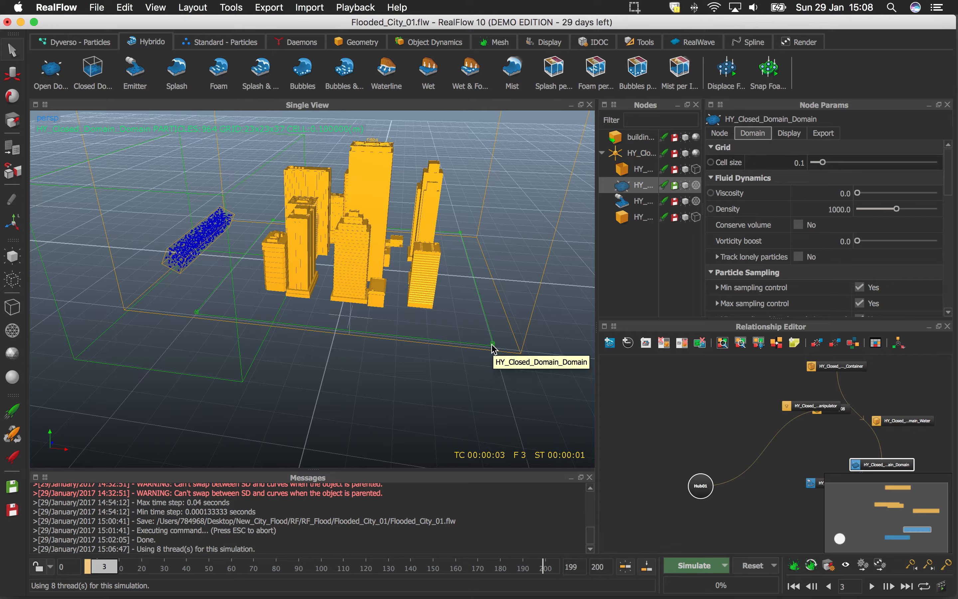
Reset all simulation data and simulate the fluid with the finer cell size.
{"action": "left_click", "coordinate": [751, 566]}
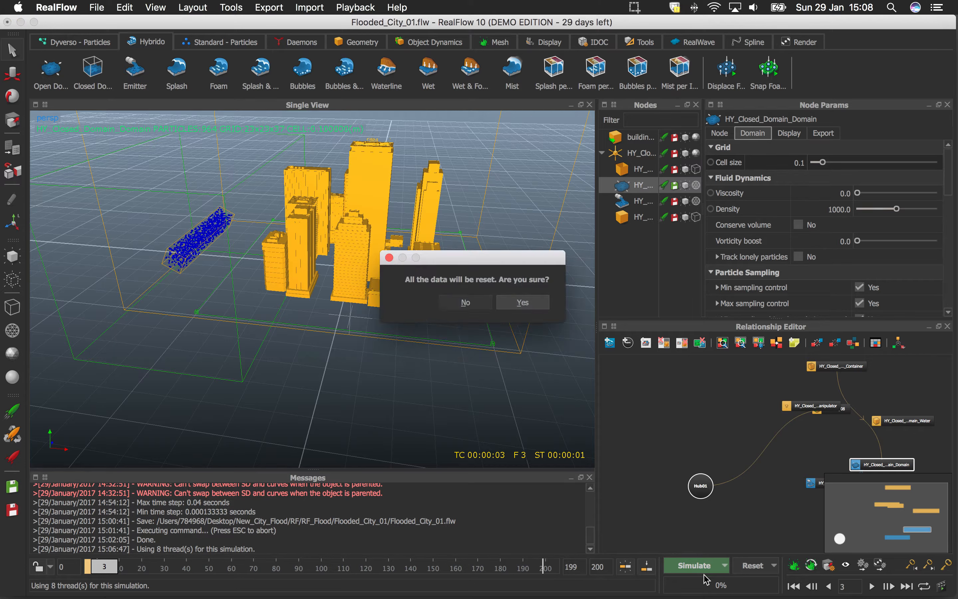
{"action": "left_click", "coordinate": [521, 302]}
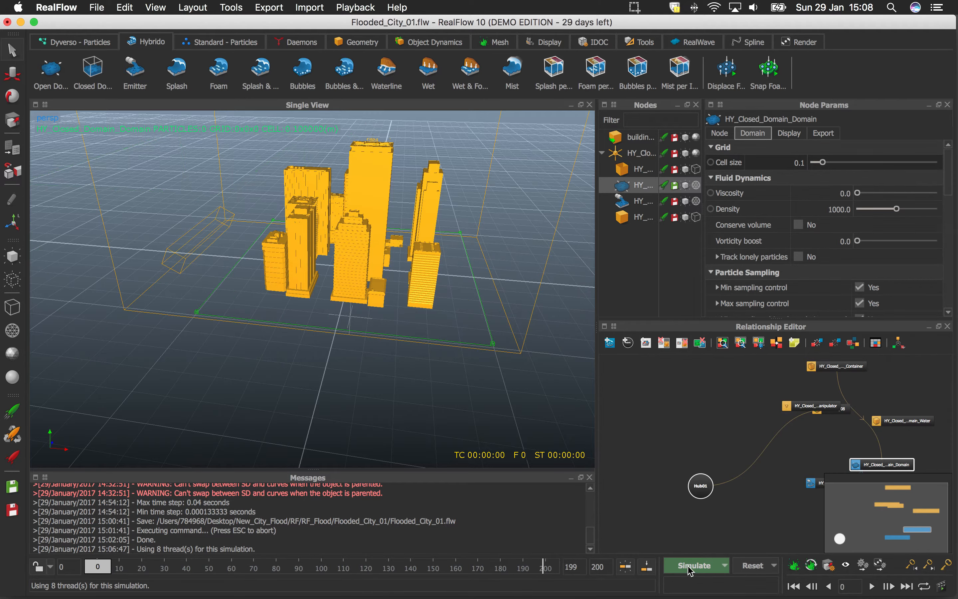
{"action": "left_click", "coordinate": [689, 568]}
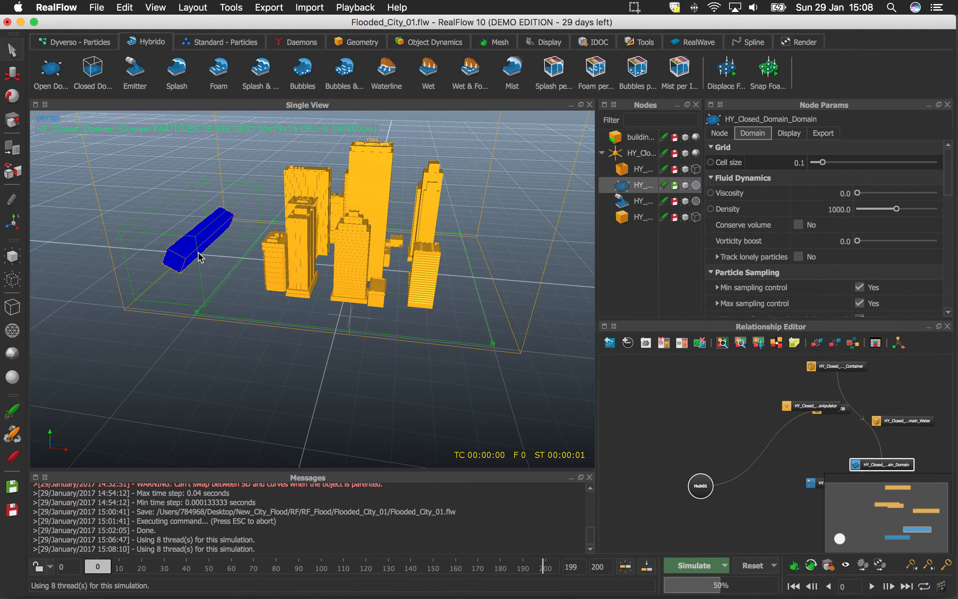
Examine how densely the fluid particles fill the tilted water block, up close and relative to the city buildings.
{"action": "left_click_drag", "start_coordinate": [202, 305], "coordinate": [250, 280], "text": "alt"}
{"action": "right_click_drag", "start_coordinate": [251, 280], "coordinate": [241, 335], "text": "alt"}
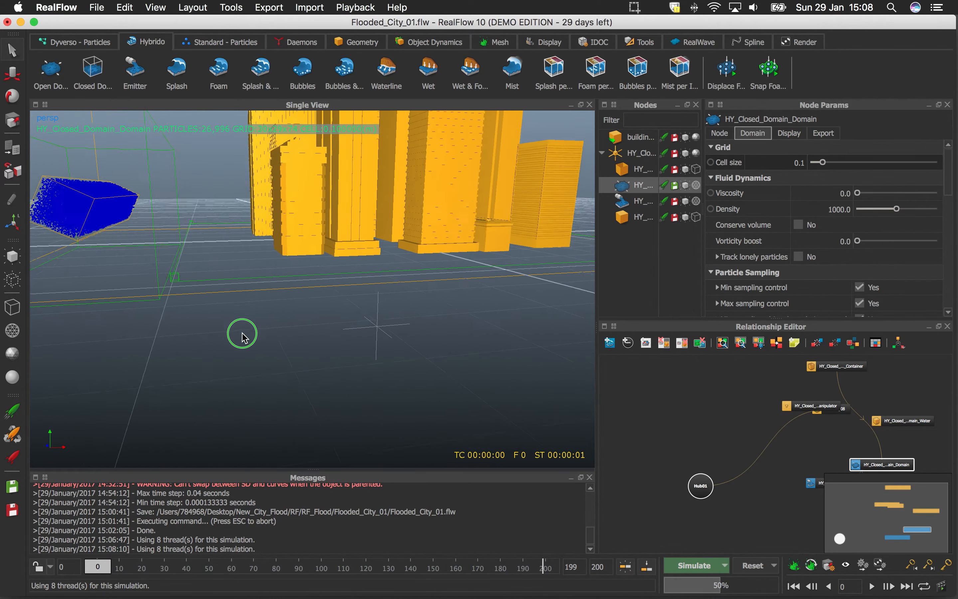
{"action": "left_click_drag", "start_coordinate": [242, 334], "coordinate": [337, 331], "text": "alt"}
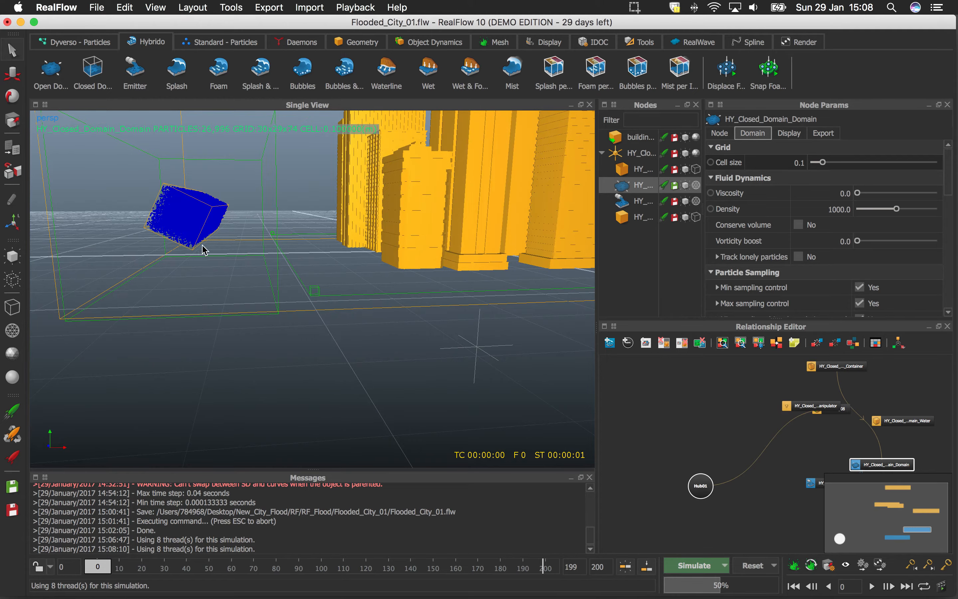
{"action": "left_click_drag", "start_coordinate": [336, 277], "coordinate": [325, 304], "text": "alt"}
{"action": "right_click_drag", "start_coordinate": [325, 303], "coordinate": [310, 312], "text": "alt"}
{"action": "left_click_drag", "start_coordinate": [310, 312], "coordinate": [299, 335], "text": "alt"}
{"action": "right_click_drag", "start_coordinate": [300, 335], "coordinate": [297, 326], "text": "alt"}
{"action": "left_click_drag", "start_coordinate": [297, 326], "coordinate": [250, 279], "text": "alt"}
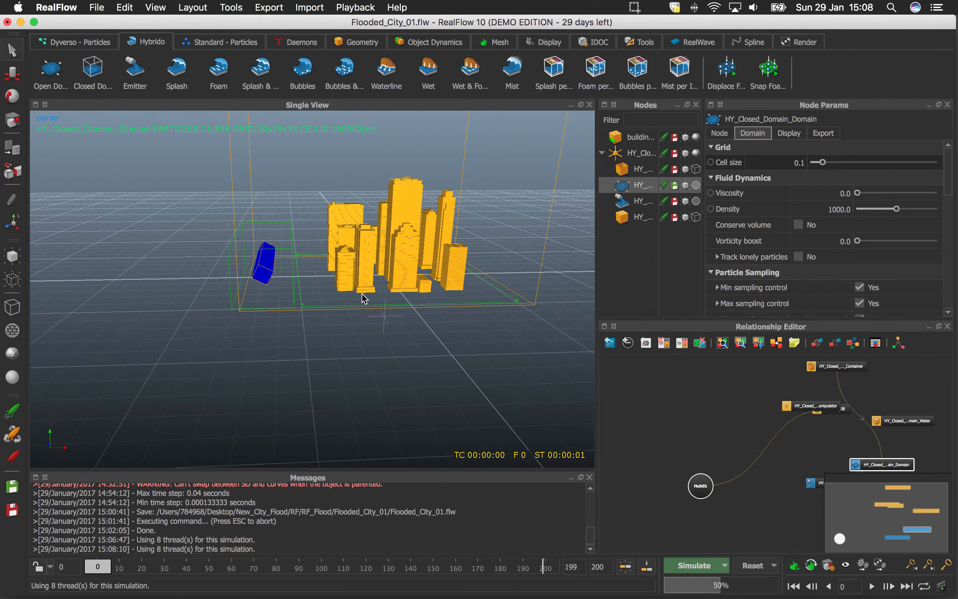
Reset the simulation of the tilted water block.
{"action": "left_click", "coordinate": [746, 565]}
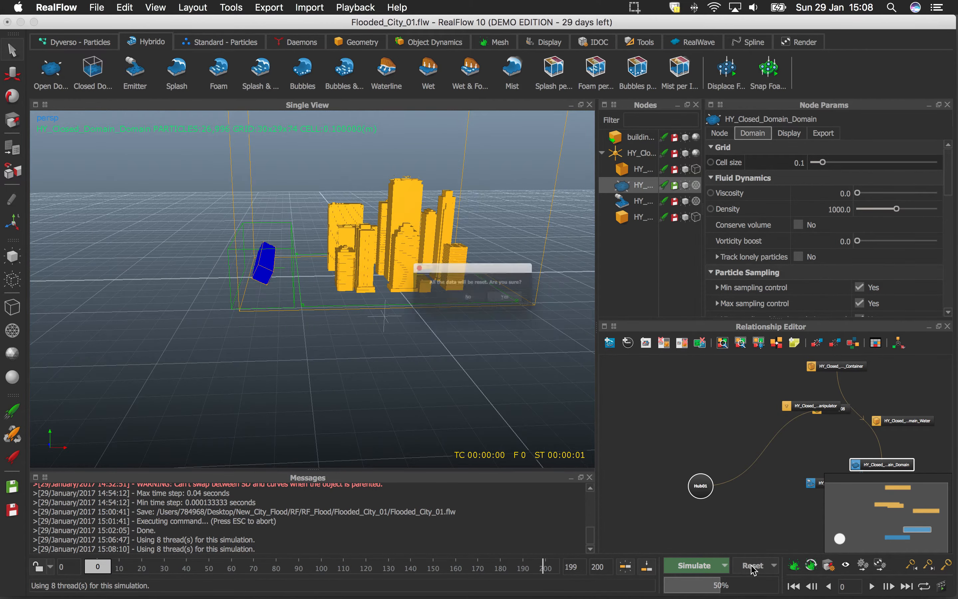
Reset the simulation data and set the Hybrido domain's cell size to 0.3.
{"action": "left_click", "coordinate": [523, 303]}
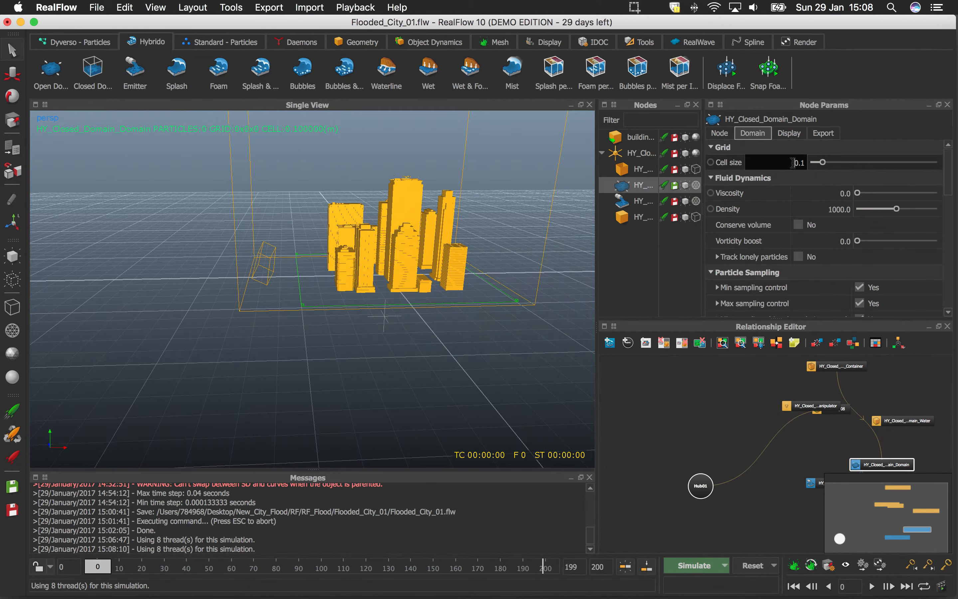
{"action": "left_click_drag", "start_coordinate": [789, 161], "coordinate": [804, 161]}
{"action": "type", "text": "0.3"}
{"action": "key", "text": "Return"}
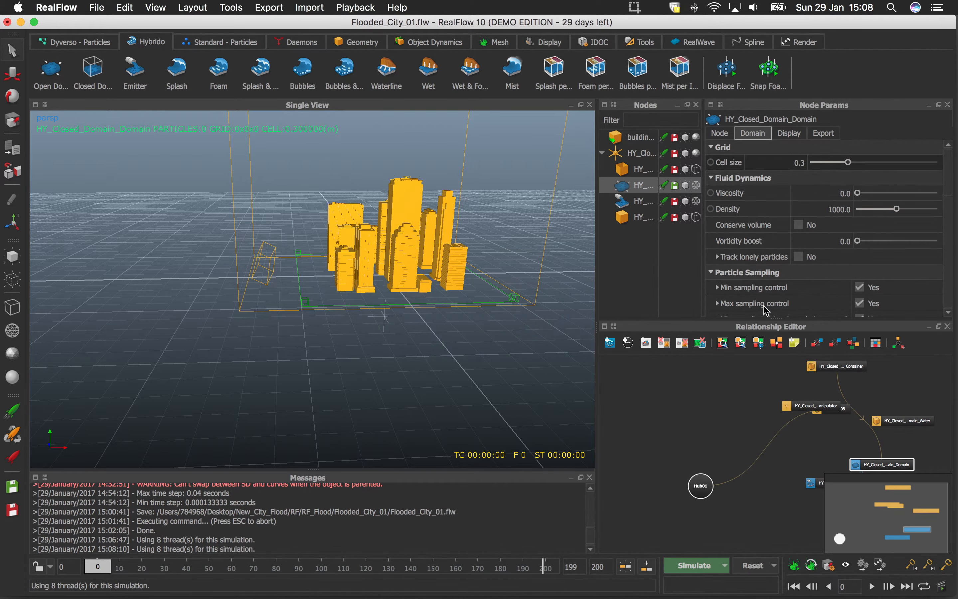
Run a short test simulation with the coarser cell size and reset the scene's data.
{"action": "left_click", "coordinate": [694, 566]}
{"action": "left_click_drag", "start_coordinate": [442, 367], "coordinate": [385, 331], "text": "alt"}
{"action": "scroll", "coordinate": [387, 382], "scroll_direction": "up", "scroll_amount": 8}
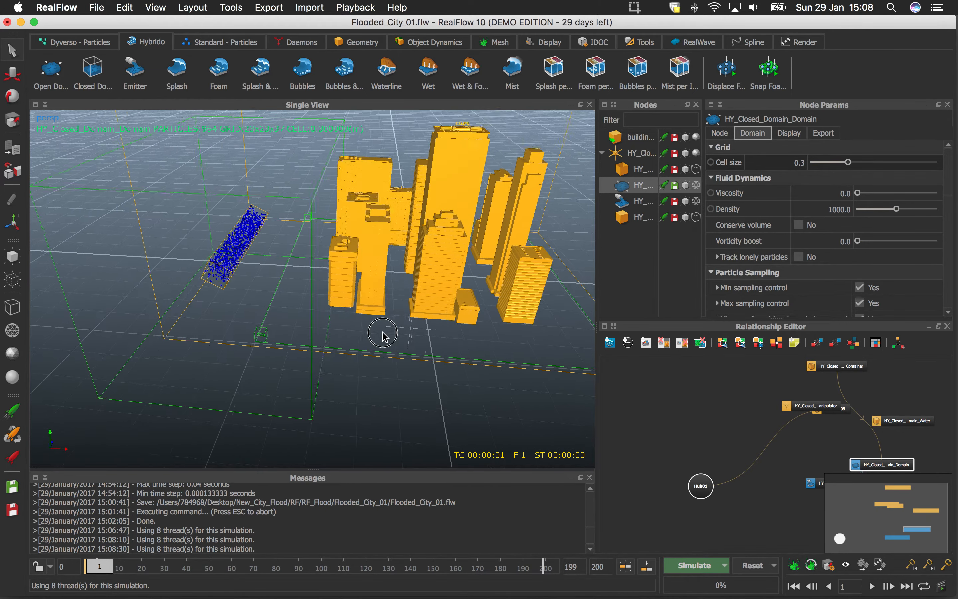
{"action": "left_click", "coordinate": [746, 566]}
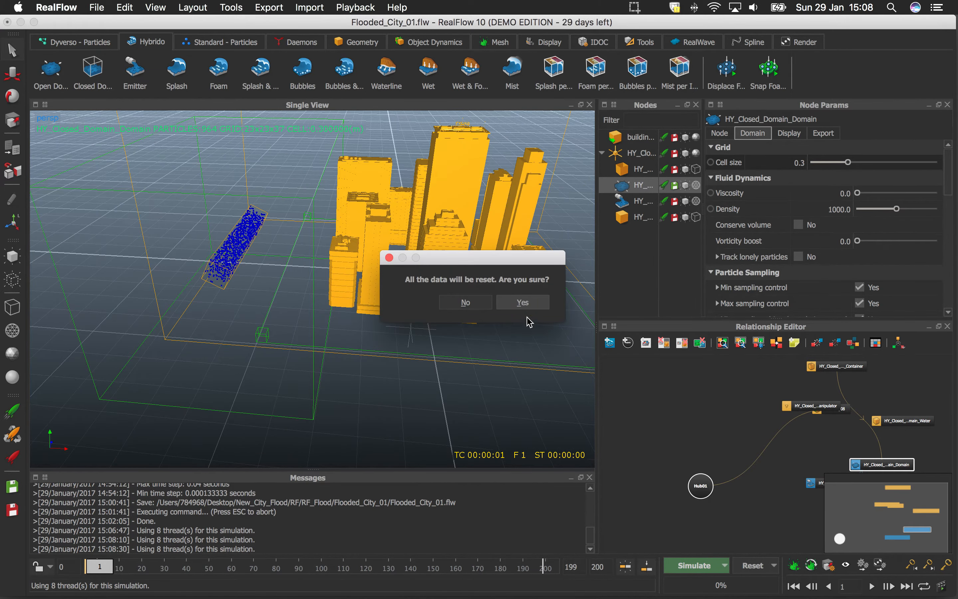
{"action": "left_click", "coordinate": [523, 302]}
{"action": "left_click_drag", "start_coordinate": [496, 312], "coordinate": [336, 356], "text": "alt"}
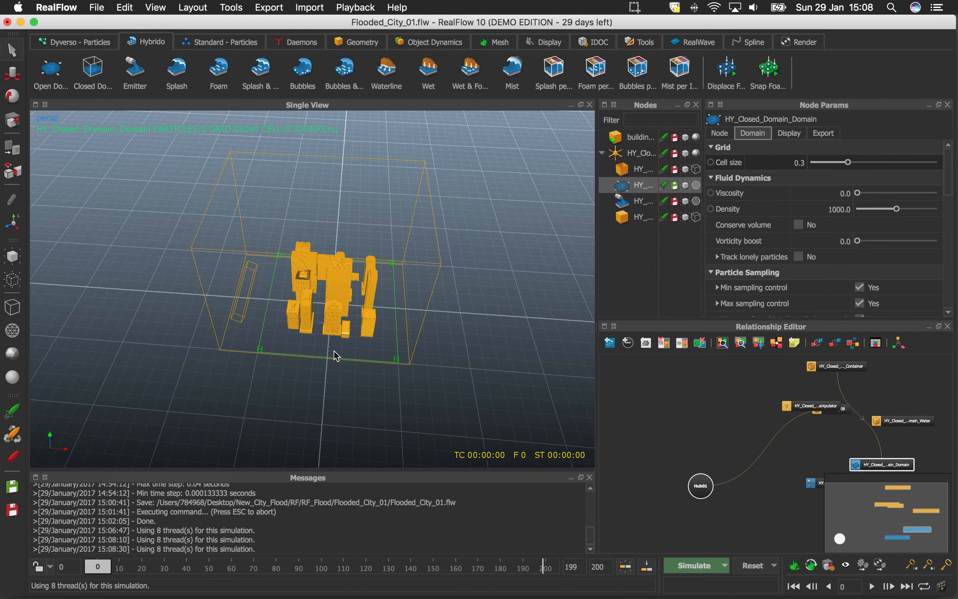
Inspect the closed domain's container around the buildings and add a k Volume daemon to the scene.
{"action": "left_click", "coordinate": [441, 262]}
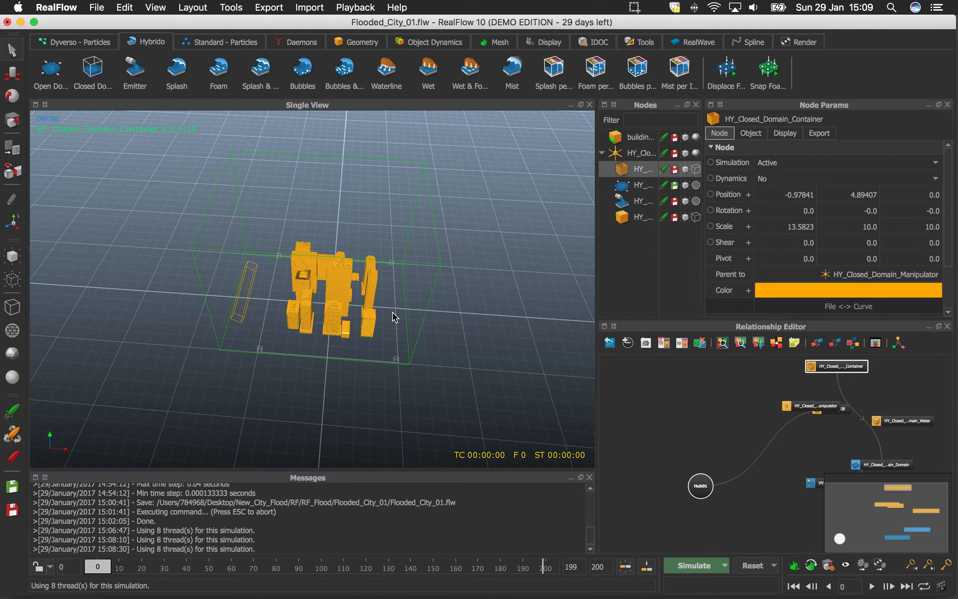
{"action": "left_click_drag", "start_coordinate": [472, 333], "coordinate": [474, 327], "text": "alt"}
{"action": "mouse_move", "coordinate": [474, 327]}
{"action": "right_mouse_down", "text": "alt"}
{"action": "mouse_move", "coordinate": [465, 344]}
{"action": "mouse_move", "coordinate": [461, 321]}
{"action": "right_mouse_up", "text": "alt"}
{"action": "left_click_drag", "start_coordinate": [156, 372], "coordinate": [227, 326], "text": "alt"}
{"action": "middle_click_drag", "start_coordinate": [241, 317], "coordinate": [224, 329], "text": "alt"}
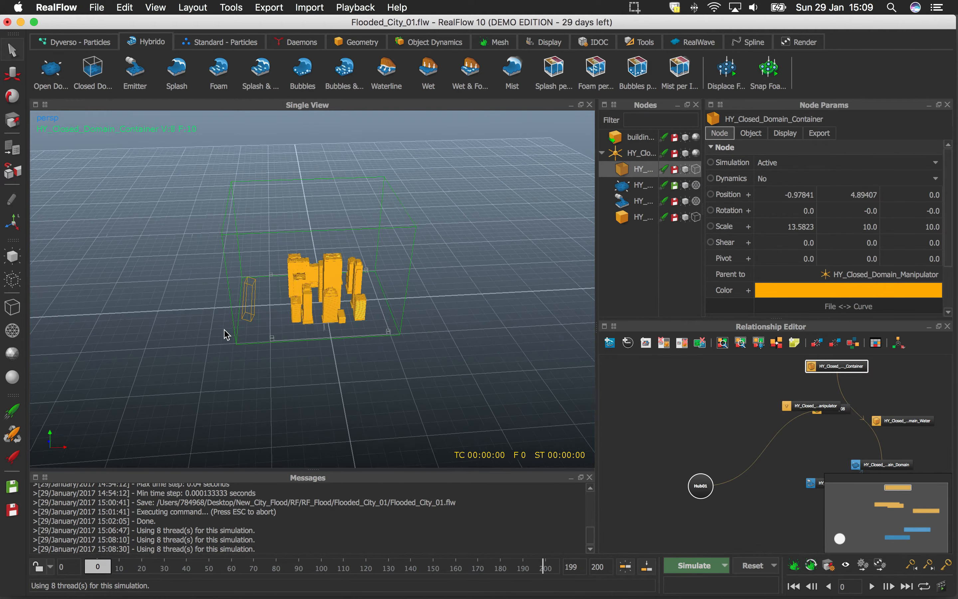
{"action": "left_click_drag", "start_coordinate": [227, 334], "coordinate": [299, 385], "text": "alt"}
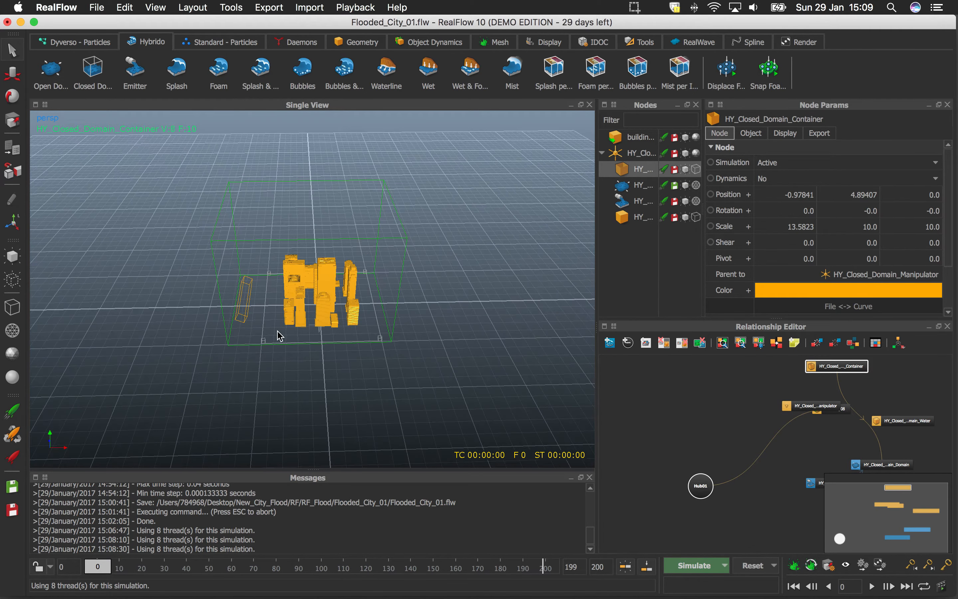
{"action": "left_click", "coordinate": [307, 45]}
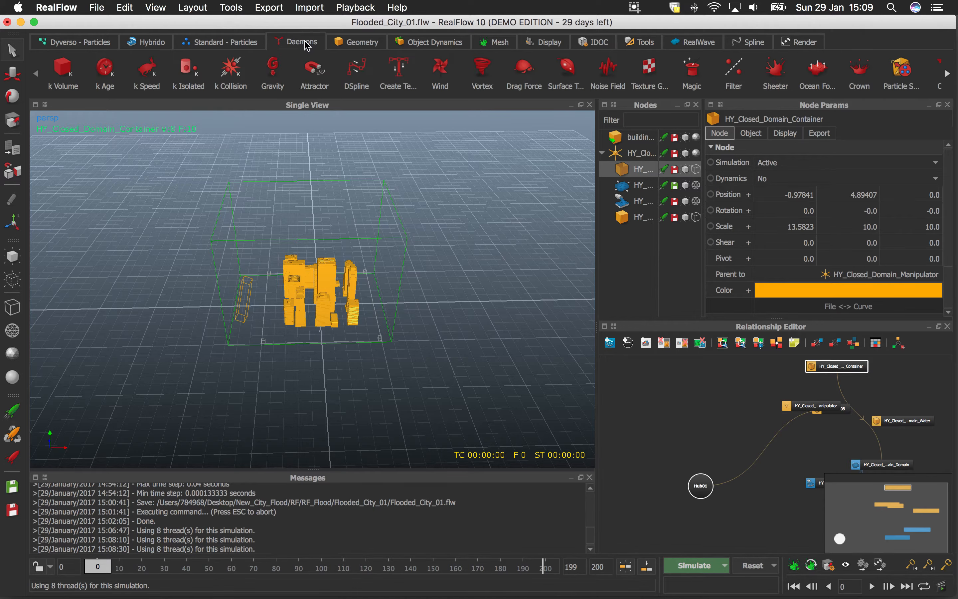
{"action": "left_click", "coordinate": [63, 75]}
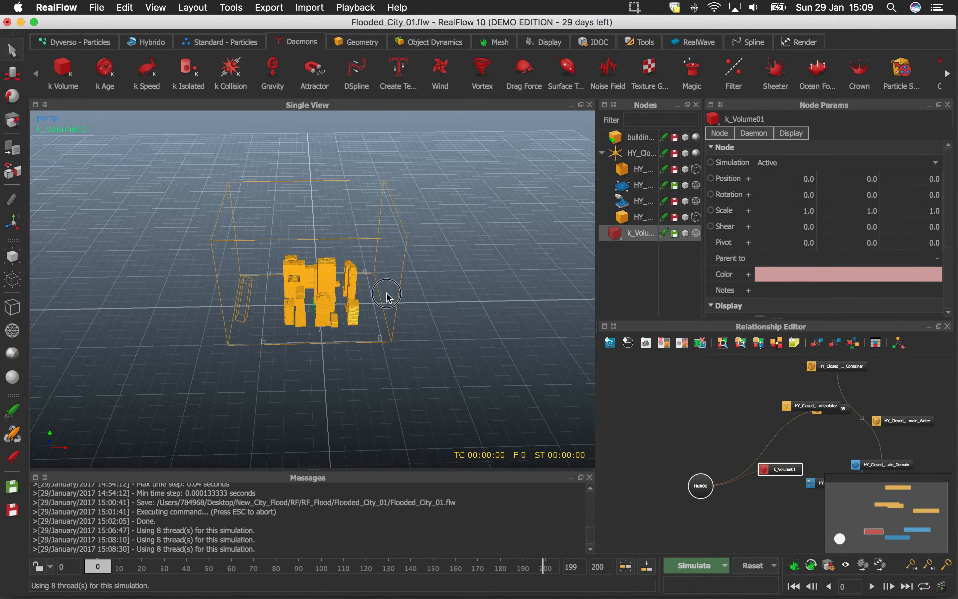
Examine the city, the container and the surrounding grid from several angles and distances.
{"action": "left_click_drag", "start_coordinate": [387, 297], "coordinate": [366, 362], "text": "alt"}
{"action": "right_click_drag", "start_coordinate": [364, 357], "coordinate": [393, 350], "text": "alt"}
{"action": "left_click_drag", "start_coordinate": [393, 350], "coordinate": [395, 301], "text": "alt"}
{"action": "right_click_drag", "start_coordinate": [420, 335], "coordinate": [396, 322], "text": "alt"}
{"action": "left_click_drag", "start_coordinate": [396, 322], "coordinate": [330, 351], "text": "alt"}
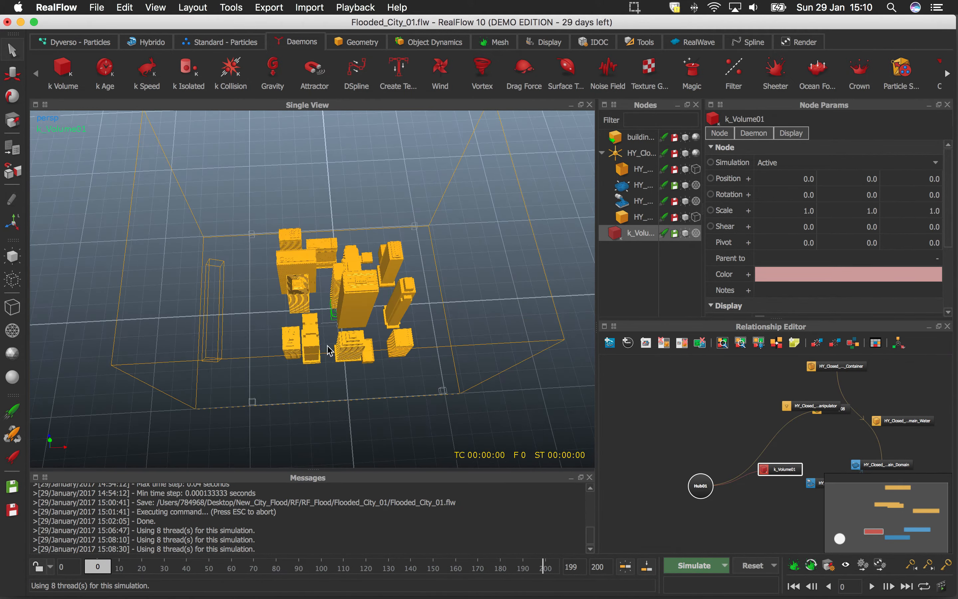
{"action": "right_click_drag", "start_coordinate": [330, 351], "coordinate": [338, 341], "text": "alt"}
{"action": "left_click_drag", "start_coordinate": [338, 342], "coordinate": [312, 305], "text": "alt"}
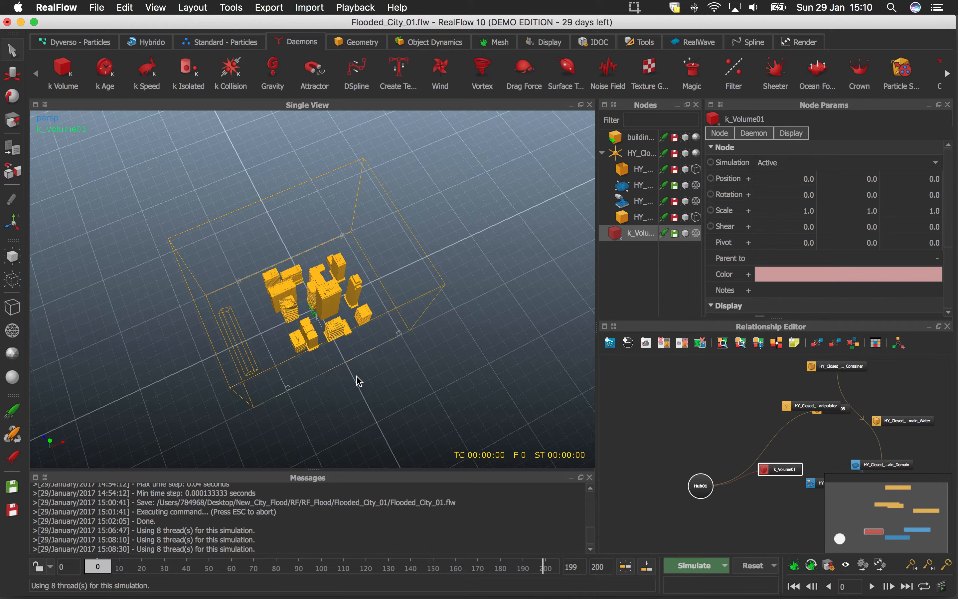
{"action": "mouse_move", "coordinate": [361, 381]}
{"action": "left_mouse_down", "text": "alt"}
{"action": "mouse_move", "coordinate": [389, 378]}
{"action": "mouse_move", "coordinate": [385, 406]}
{"action": "mouse_move", "coordinate": [337, 349]}
{"action": "mouse_move", "coordinate": [298, 354]}
{"action": "mouse_move", "coordinate": [360, 370]}
{"action": "left_mouse_up", "text": "alt"}
{"action": "right_click_drag", "start_coordinate": [360, 370], "coordinate": [336, 310], "text": "alt"}
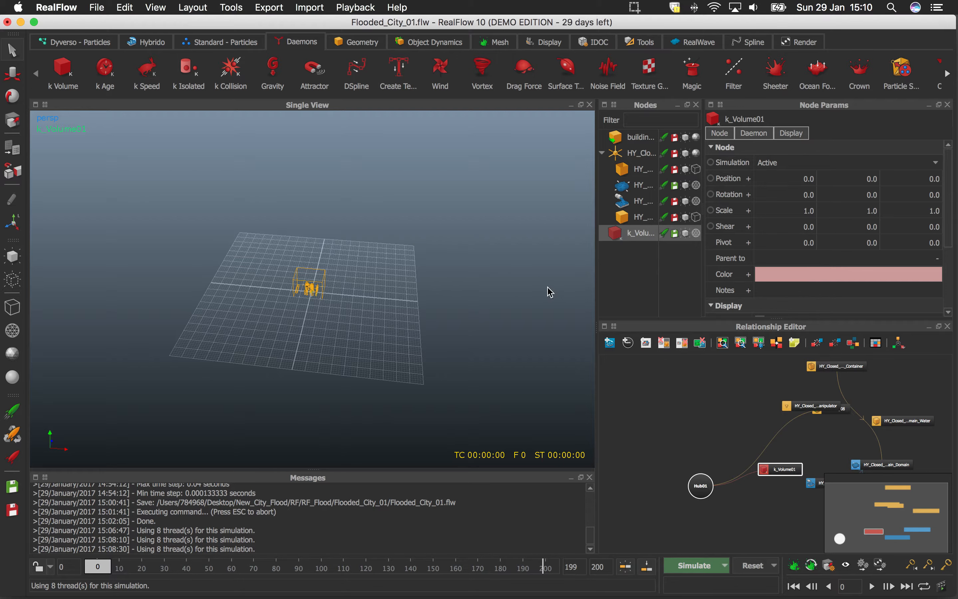
{"action": "right_click_drag", "start_coordinate": [410, 256], "coordinate": [435, 277], "text": "alt"}
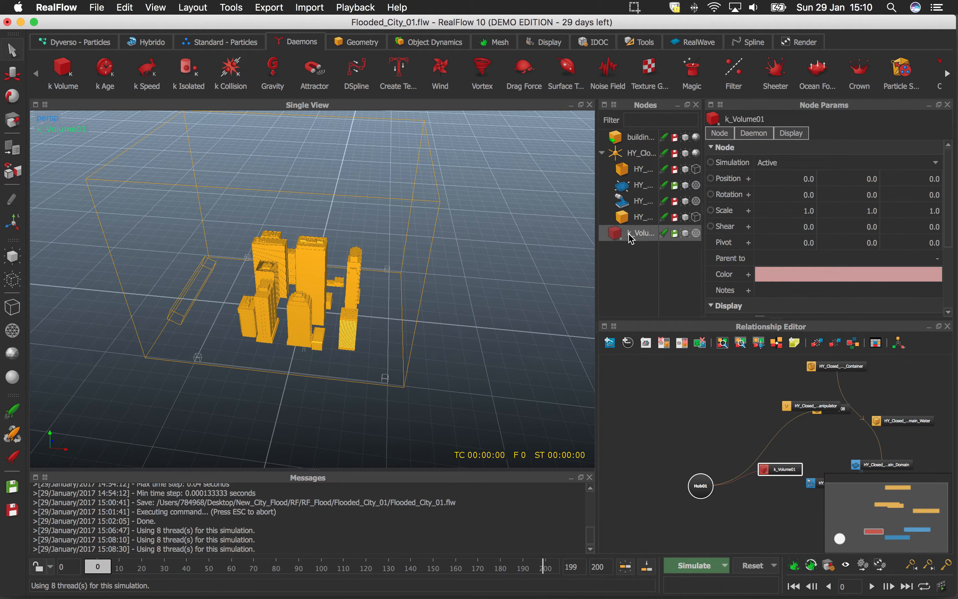
Fit the k_Volume01 daemon to the HY_Closed_Domain_Container object and check the fit around the buildings.
{"action": "left_click", "coordinate": [753, 133]}
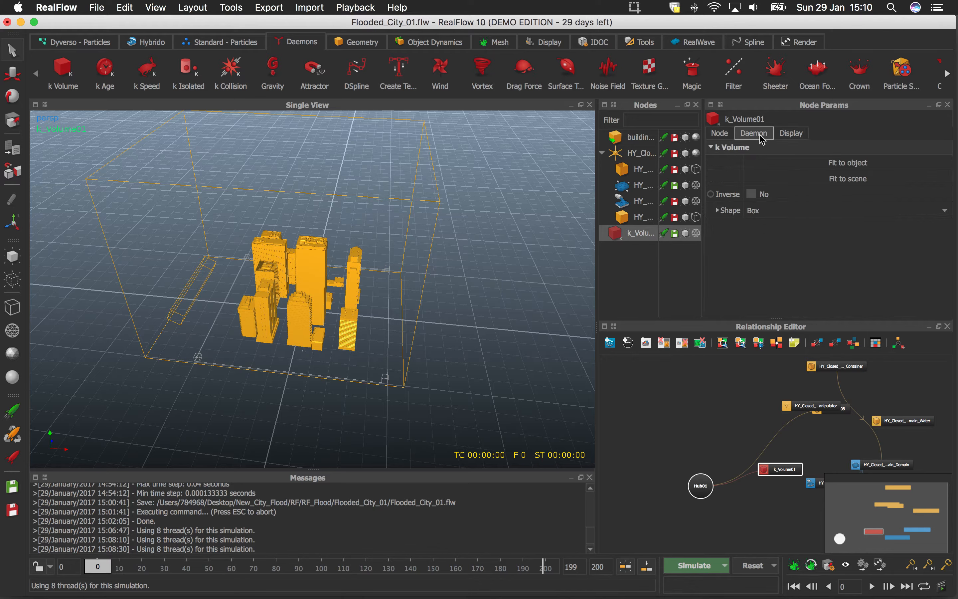
{"action": "left_click", "coordinate": [856, 170]}
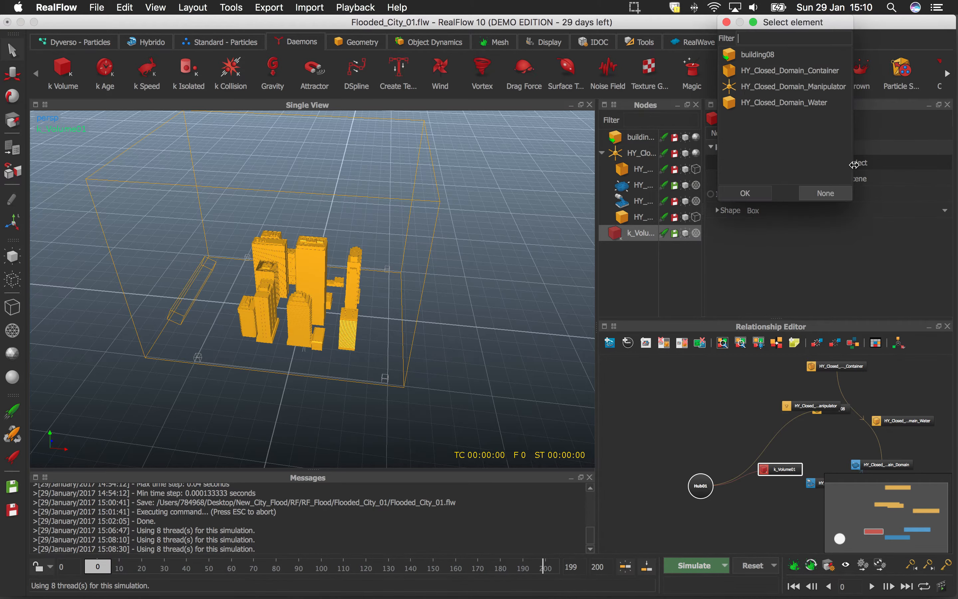
{"action": "left_click", "coordinate": [818, 75]}
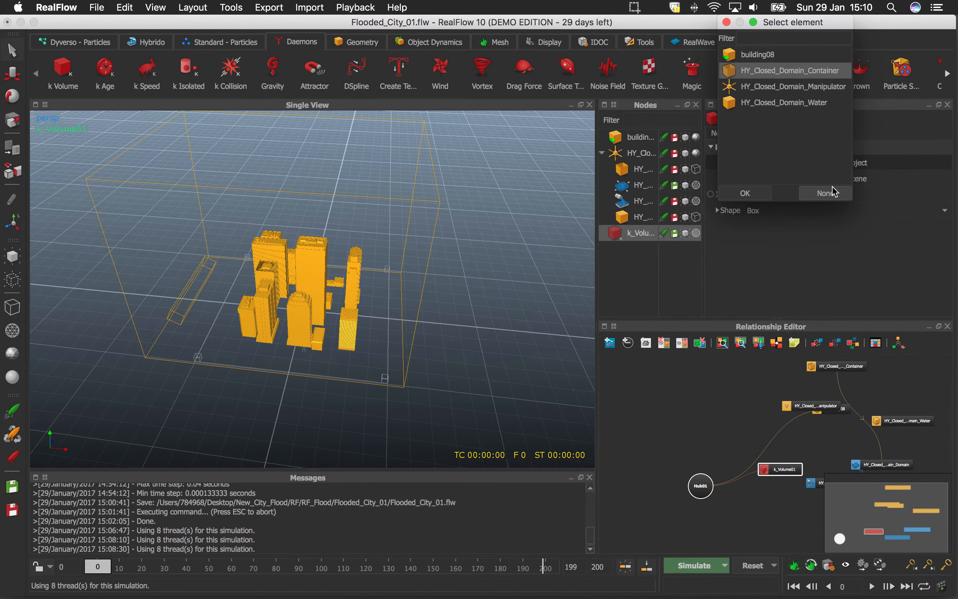
{"action": "left_click", "coordinate": [750, 195]}
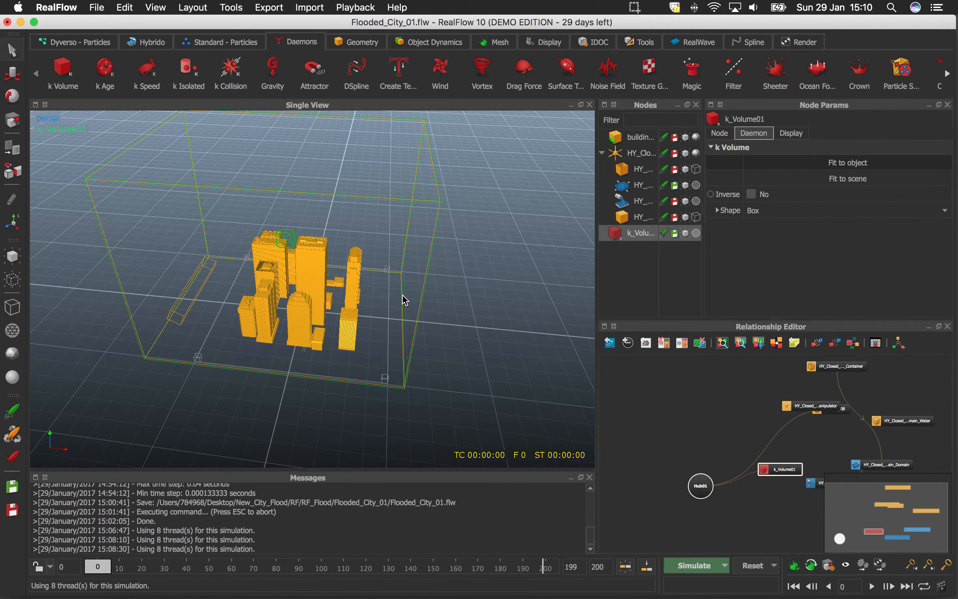
{"action": "left_click_drag", "start_coordinate": [402, 295], "coordinate": [407, 292], "text": "alt"}
{"action": "mouse_move", "coordinate": [473, 211]}
{"action": "left_mouse_down", "text": "alt"}
{"action": "mouse_move", "coordinate": [475, 240]}
{"action": "mouse_move", "coordinate": [458, 203]}
{"action": "left_mouse_up", "text": "alt"}
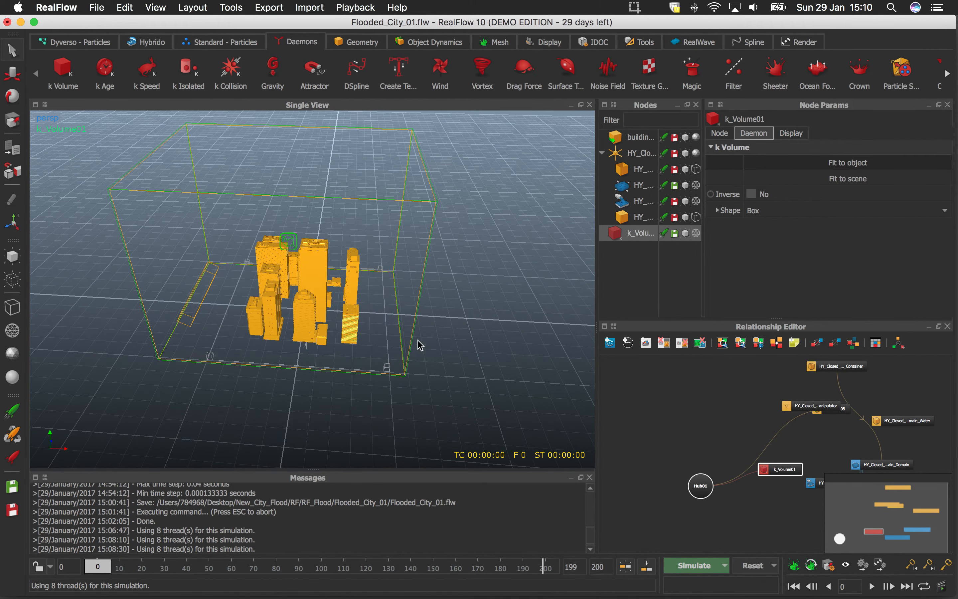
{"action": "left_click_drag", "start_coordinate": [290, 369], "coordinate": [234, 369], "text": "alt"}
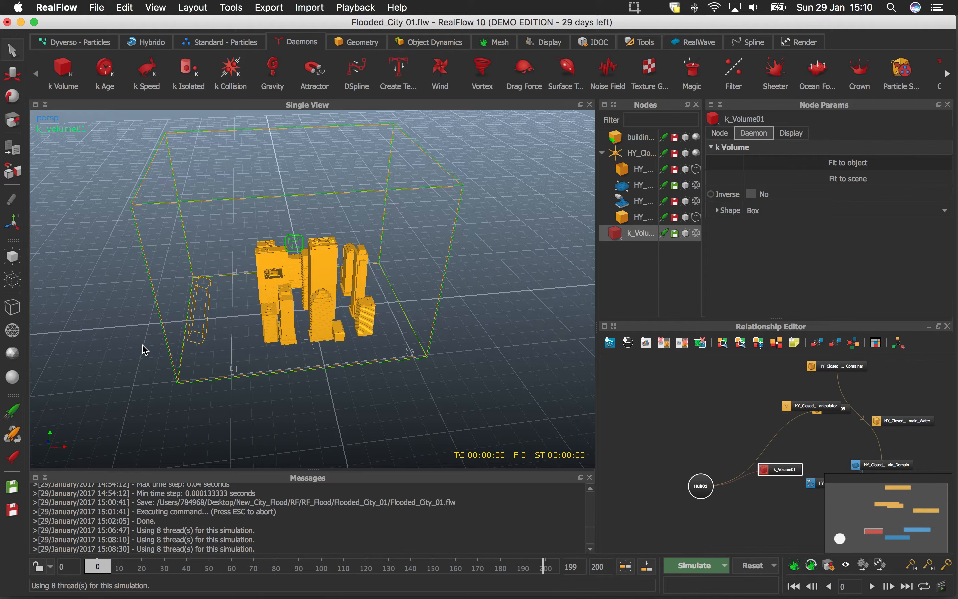
{"action": "left_click_drag", "start_coordinate": [316, 379], "coordinate": [435, 396], "text": "alt"}
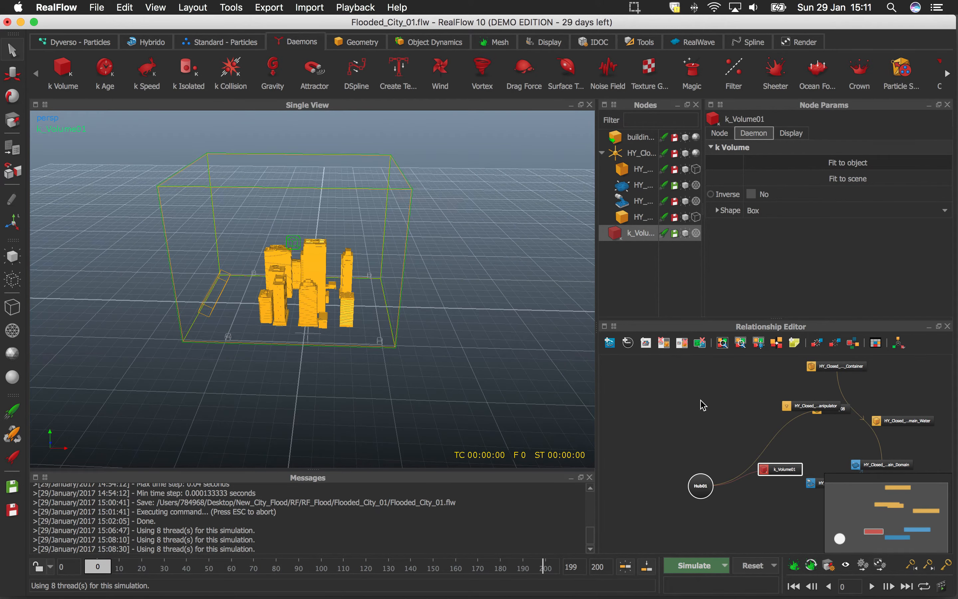
{"action": "left_click_drag", "start_coordinate": [489, 295], "coordinate": [560, 397], "text": "alt"}
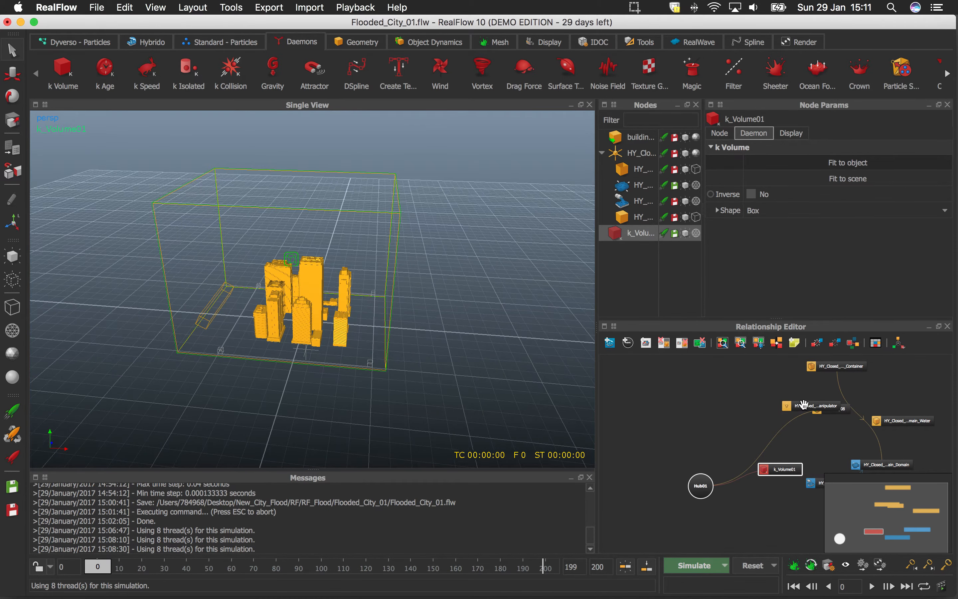
Spread out the manipulator, container, building08 and k_Volume01 nodes in the relationship graph so their links are readable.
{"action": "left_click_drag", "start_coordinate": [804, 405], "coordinate": [640, 378]}
{"action": "left_click_drag", "start_coordinate": [824, 365], "coordinate": [861, 375]}
{"action": "left_click_drag", "start_coordinate": [831, 412], "coordinate": [681, 428]}
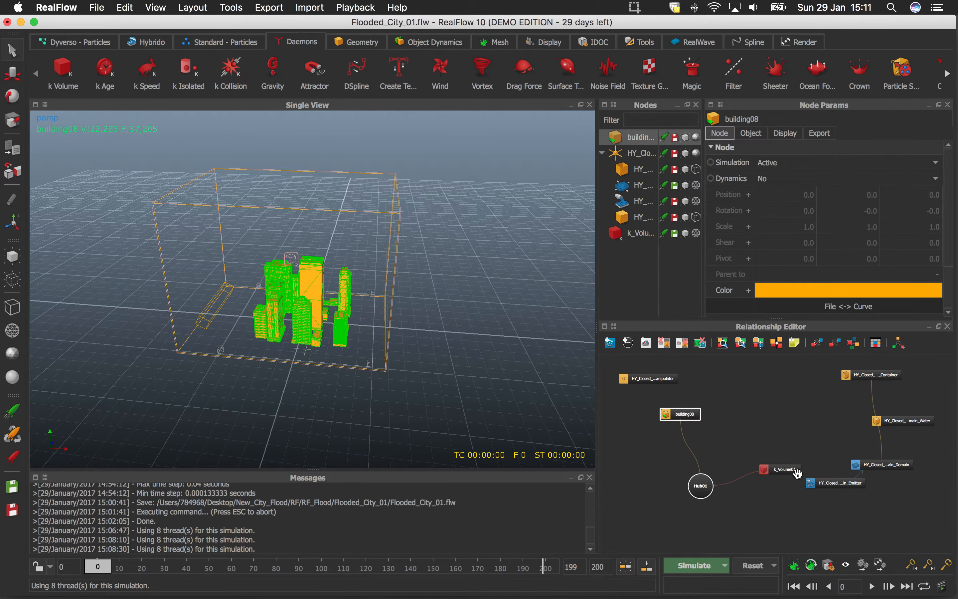
{"action": "left_click_drag", "start_coordinate": [792, 470], "coordinate": [747, 437]}
Line up the container, domain and emitter nodes vertically, and move the water node below the manipulator node.
{"action": "left_click_drag", "start_coordinate": [837, 485], "coordinate": [804, 522]}
{"action": "left_click_drag", "start_coordinate": [871, 463], "coordinate": [807, 458]}
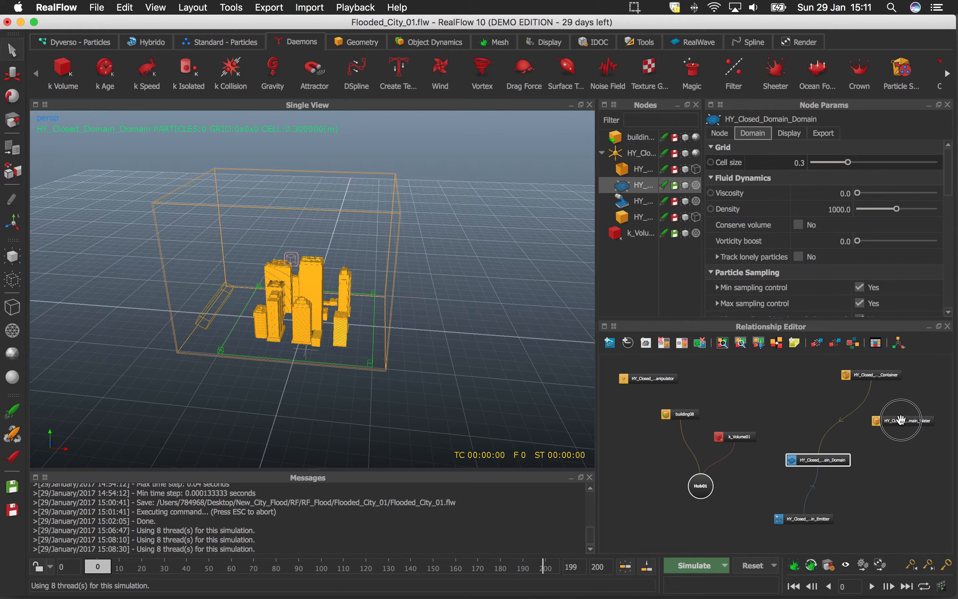
{"action": "left_click_drag", "start_coordinate": [901, 420], "coordinate": [704, 412]}
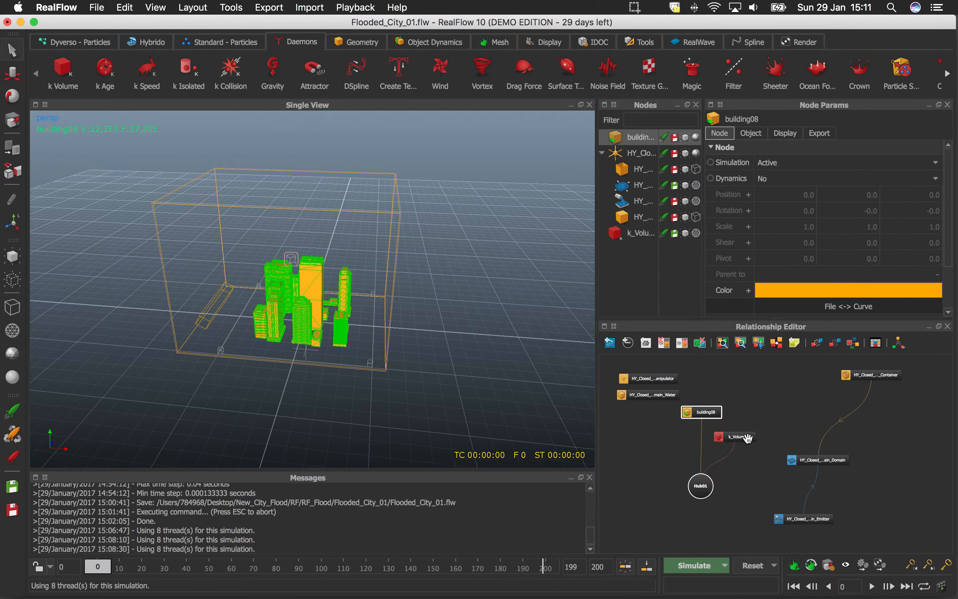
{"action": "left_click_drag", "start_coordinate": [748, 438], "coordinate": [751, 442]}
{"action": "left_click_drag", "start_coordinate": [808, 461], "coordinate": [795, 475]}
{"action": "left_click_drag", "start_coordinate": [861, 375], "coordinate": [804, 390]}
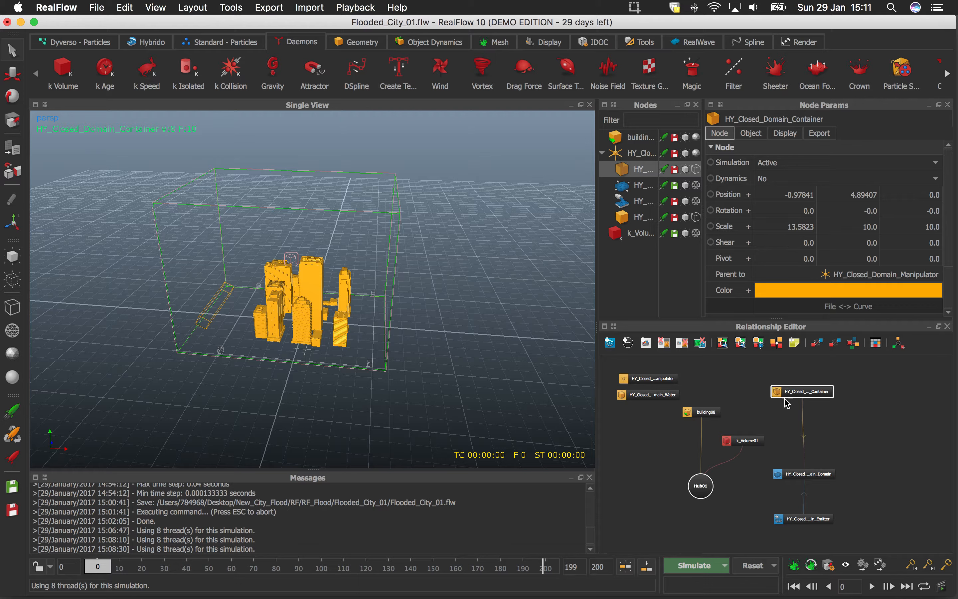
Try drawing a link from the HY_Closed_Domain_Container node to the domain node in the relationship graph.
{"action": "scroll", "coordinate": [786, 403], "scroll_direction": "up", "scroll_amount": 5}
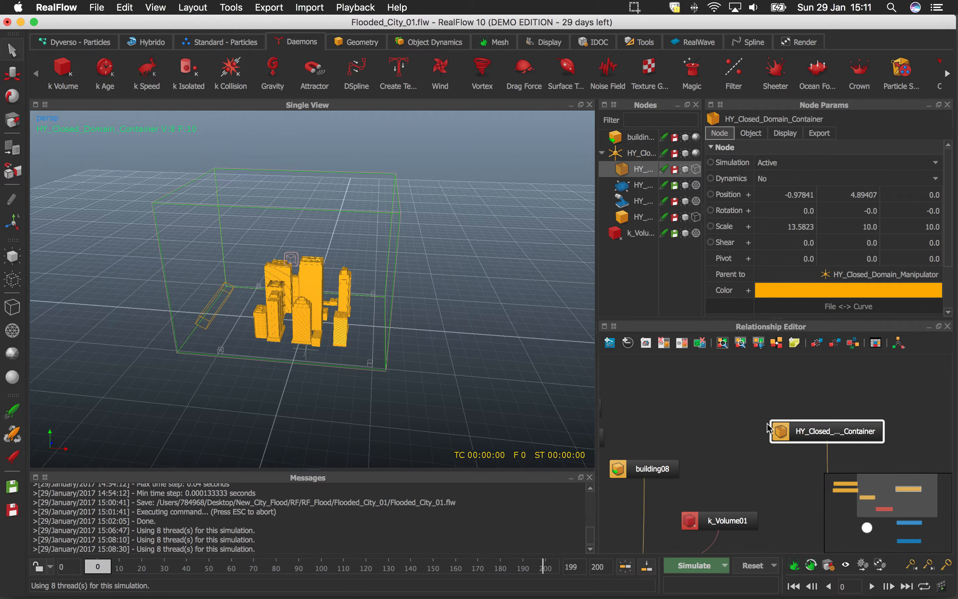
{"action": "middle_click_drag", "start_coordinate": [775, 480], "coordinate": [771, 448]}
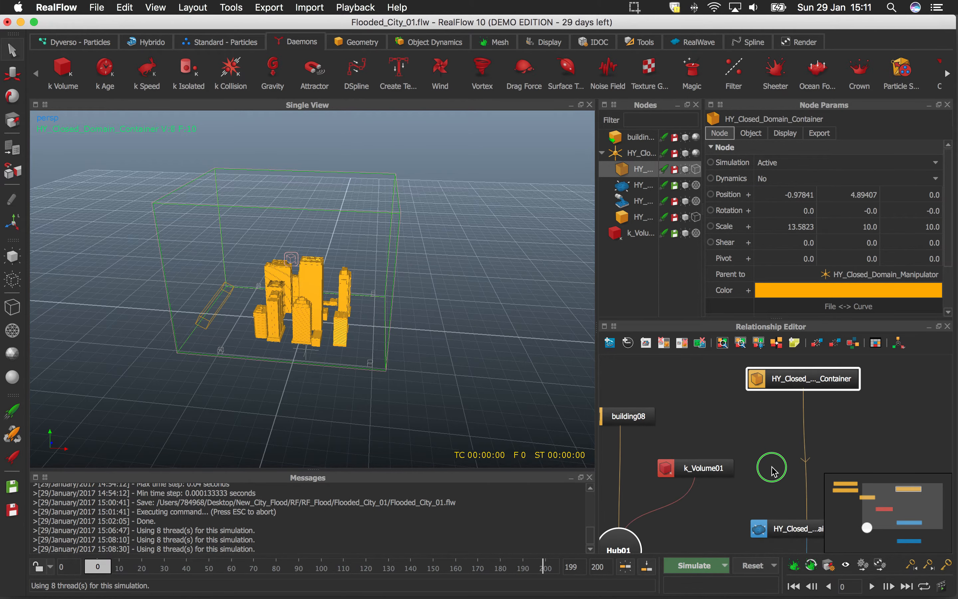
{"action": "left_click_drag", "start_coordinate": [772, 467], "coordinate": [771, 449]}
{"action": "scroll", "coordinate": [769, 446], "scroll_direction": "up", "scroll_amount": 2}
{"action": "scroll", "coordinate": [769, 446], "scroll_direction": "down", "scroll_amount": 4}
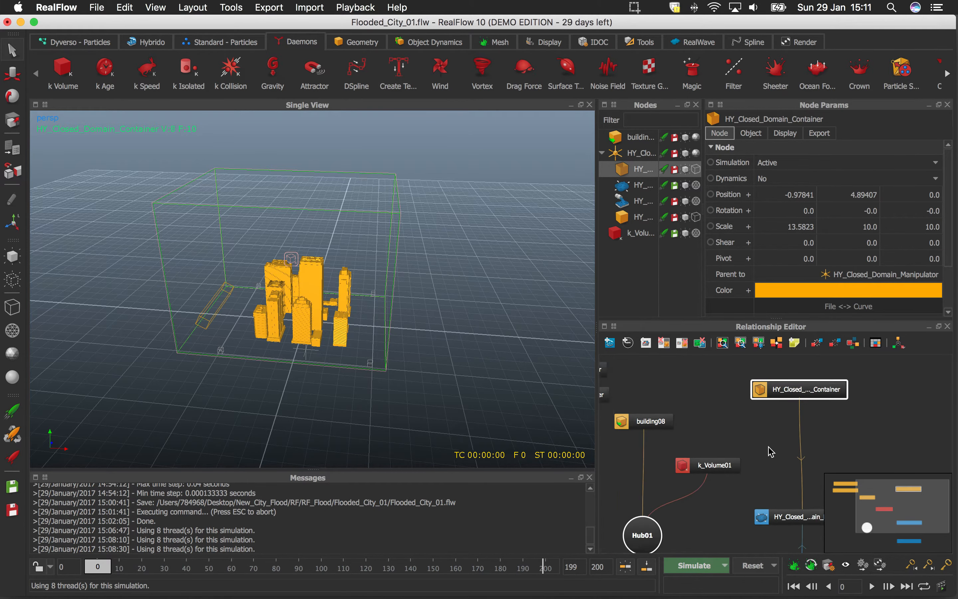
{"action": "scroll", "coordinate": [768, 445], "scroll_direction": "up", "scroll_amount": 2}
{"action": "scroll", "coordinate": [768, 446], "scroll_direction": "down", "scroll_amount": 2}
{"action": "scroll", "coordinate": [771, 451], "scroll_direction": "up", "scroll_amount": 2}
{"action": "scroll", "coordinate": [770, 451], "scroll_direction": "down", "scroll_amount": 2}
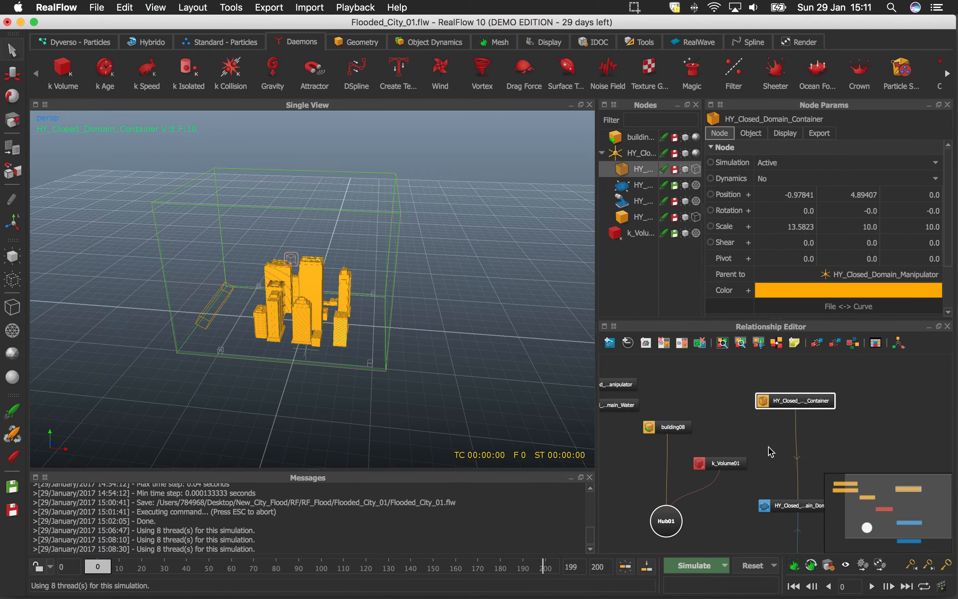
{"action": "scroll", "coordinate": [771, 452], "scroll_direction": "up", "scroll_amount": 2}
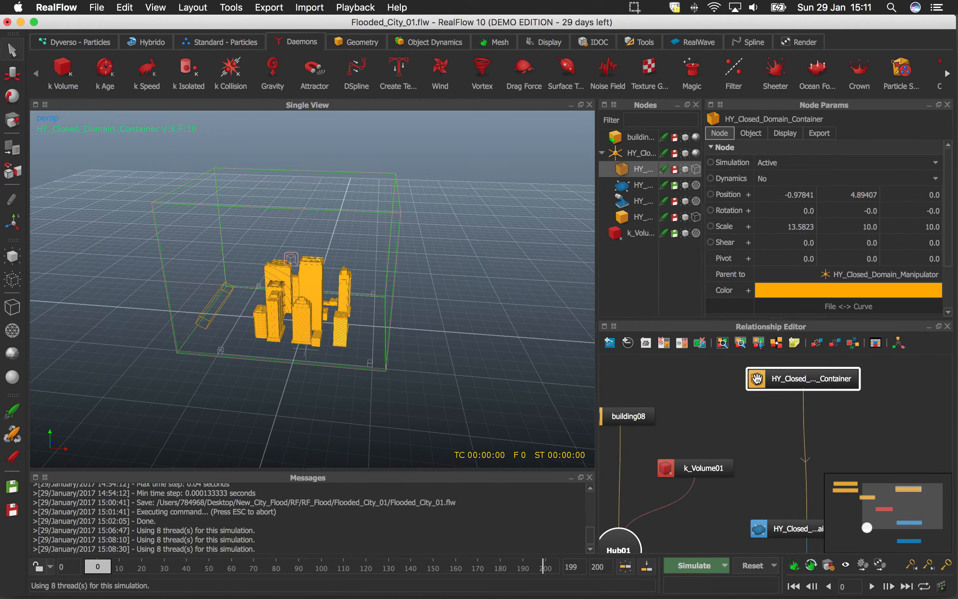
{"action": "left_click", "coordinate": [757, 378]}
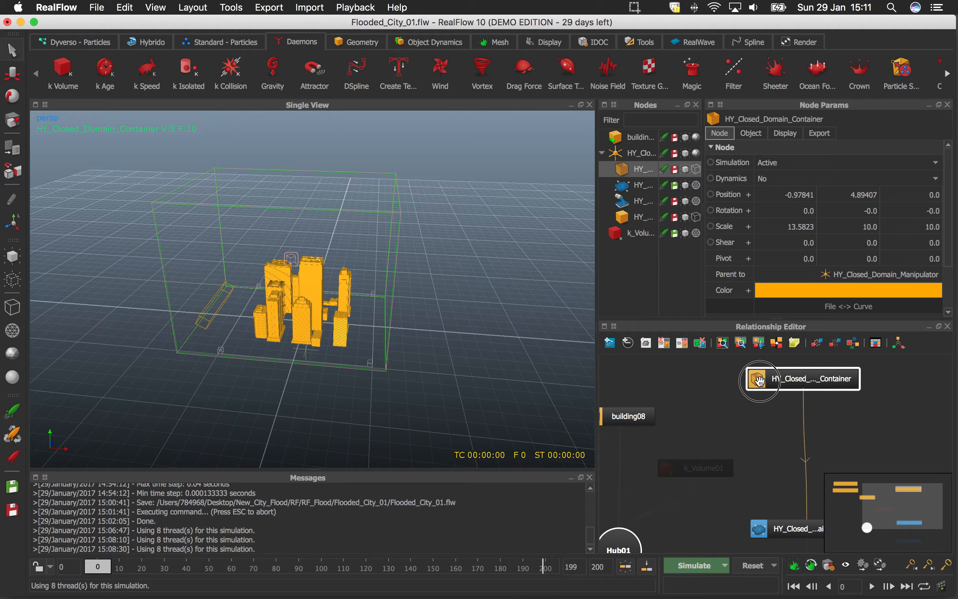
{"action": "left_click_drag", "start_coordinate": [758, 380], "coordinate": [760, 529]}
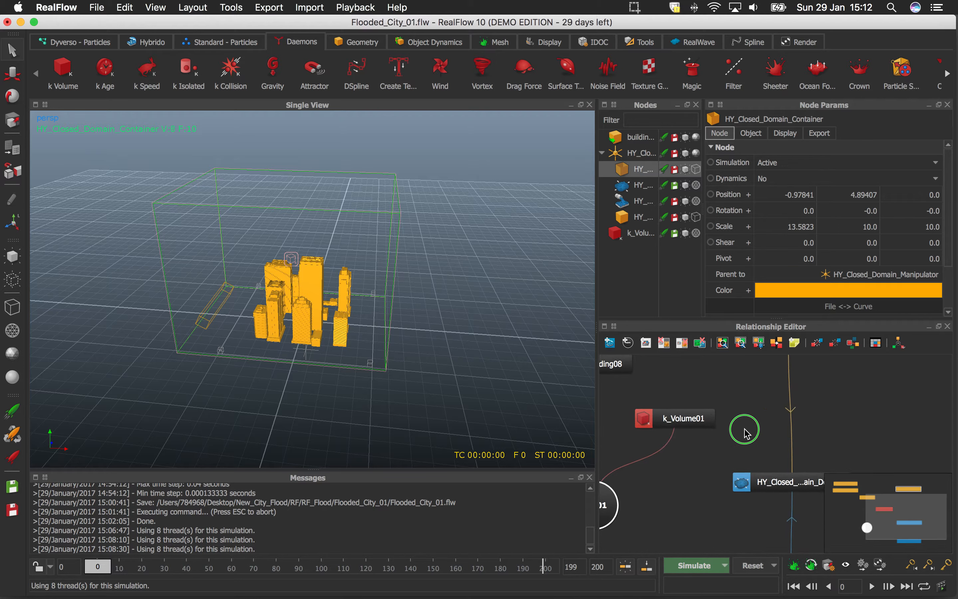
Reposition the k_Volume01 node in the relationship graph and move Hub01 further down, away from the nodes linked to it.
{"action": "mouse_move", "coordinate": [787, 509]}
{"action": "right_mouse_down", "text": "alt"}
{"action": "mouse_move", "coordinate": [742, 514]}
{"action": "mouse_move", "coordinate": [690, 470]}
{"action": "mouse_move", "coordinate": [673, 470]}
{"action": "right_mouse_up", "text": "alt"}
{"action": "right_click_drag", "start_coordinate": [750, 501], "coordinate": [648, 485], "text": "alt"}
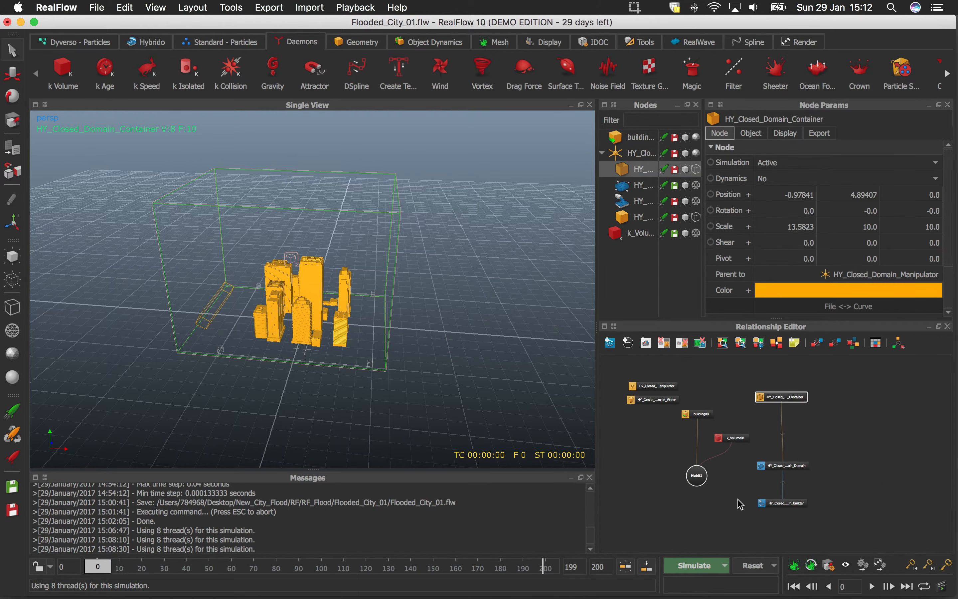
{"action": "left_click", "coordinate": [735, 438]}
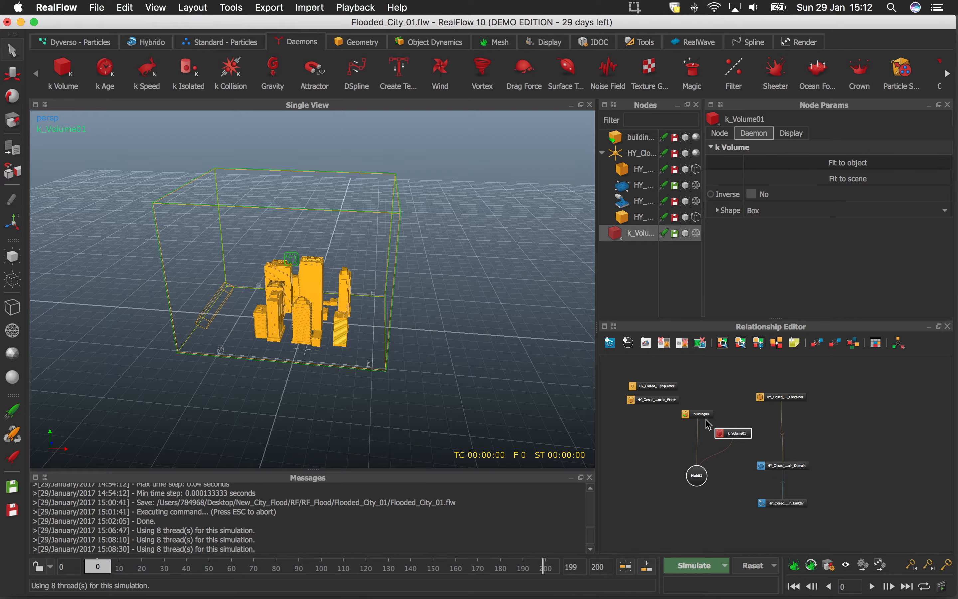
{"action": "left_click", "coordinate": [697, 478]}
{"action": "left_click_drag", "start_coordinate": [698, 486], "coordinate": [698, 487]}
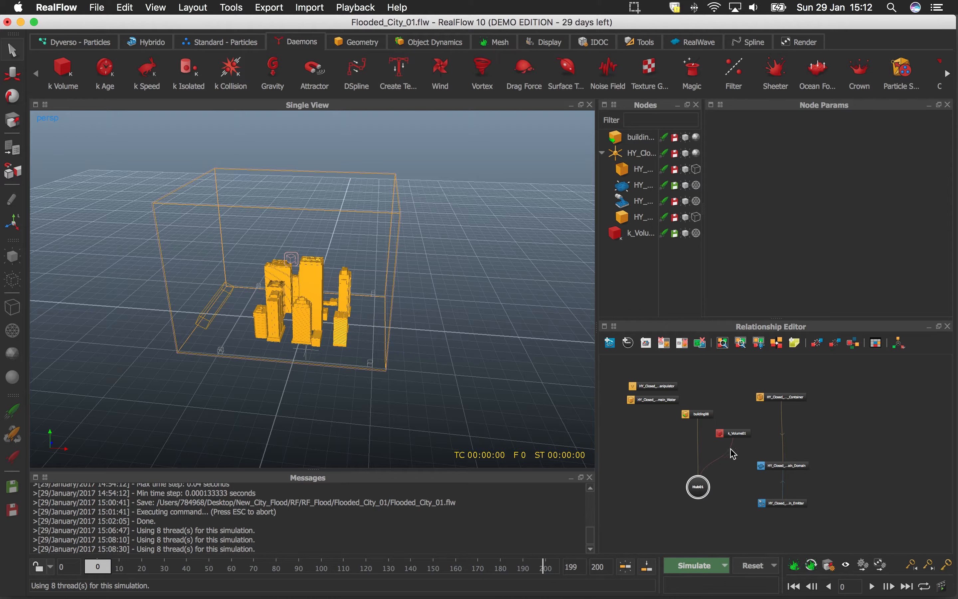
Link the k_Volume01 daemon to the HY_Closed_Domain_Domain node in the relationship graph.
{"action": "right_click_drag", "start_coordinate": [732, 463], "coordinate": [806, 469], "text": "alt"}
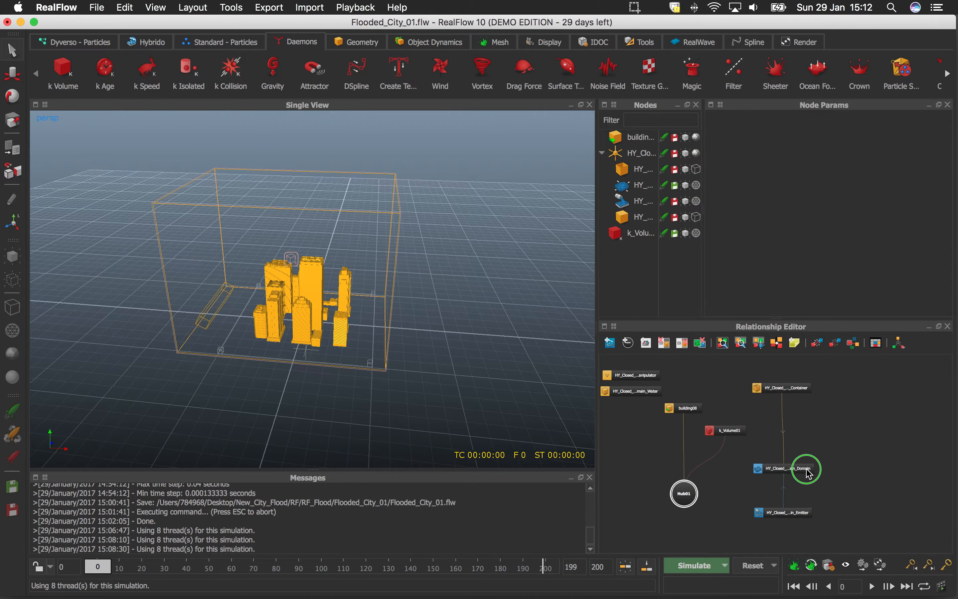
{"action": "middle_click_drag", "start_coordinate": [717, 462], "coordinate": [730, 487], "text": "alt"}
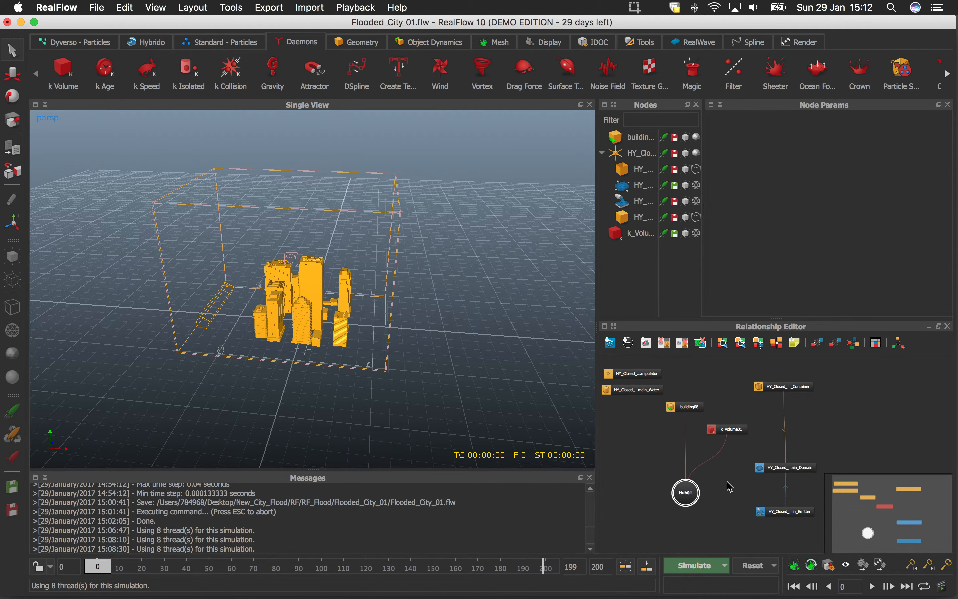
{"action": "left_click", "coordinate": [711, 429]}
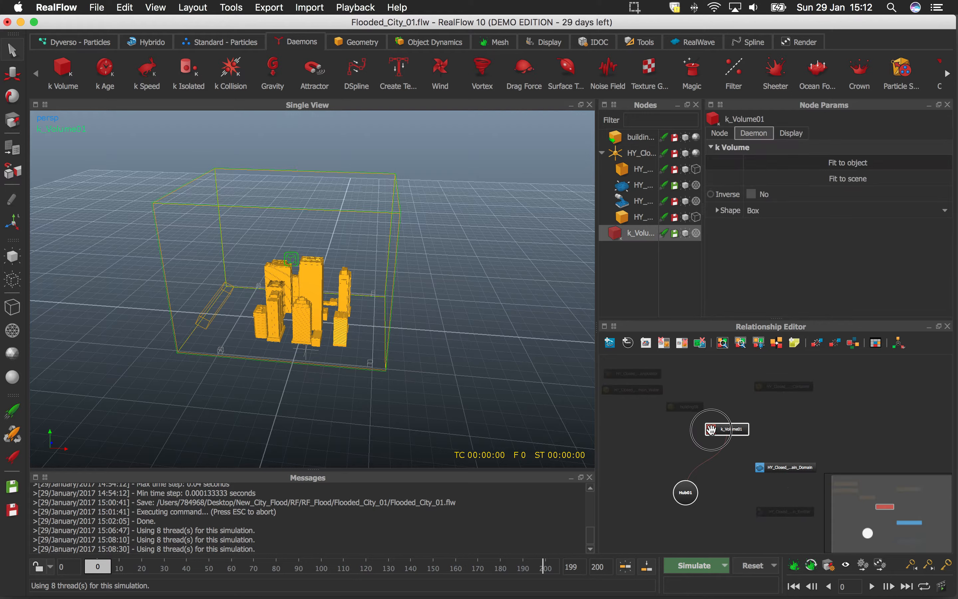
{"action": "mouse_move", "coordinate": [711, 430]}
{"action": "left_mouse_down"}
{"action": "mouse_move", "coordinate": [723, 485]}
{"action": "mouse_move", "coordinate": [810, 478]}
{"action": "mouse_move", "coordinate": [735, 478]}
{"action": "mouse_move", "coordinate": [760, 468]}
{"action": "left_mouse_up"}
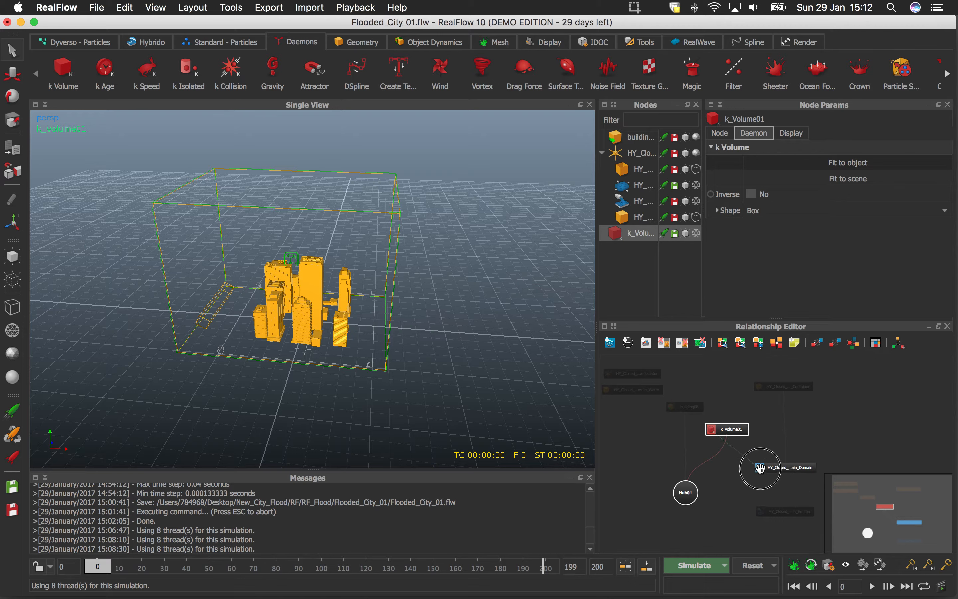
{"action": "left_click", "coordinate": [783, 468]}
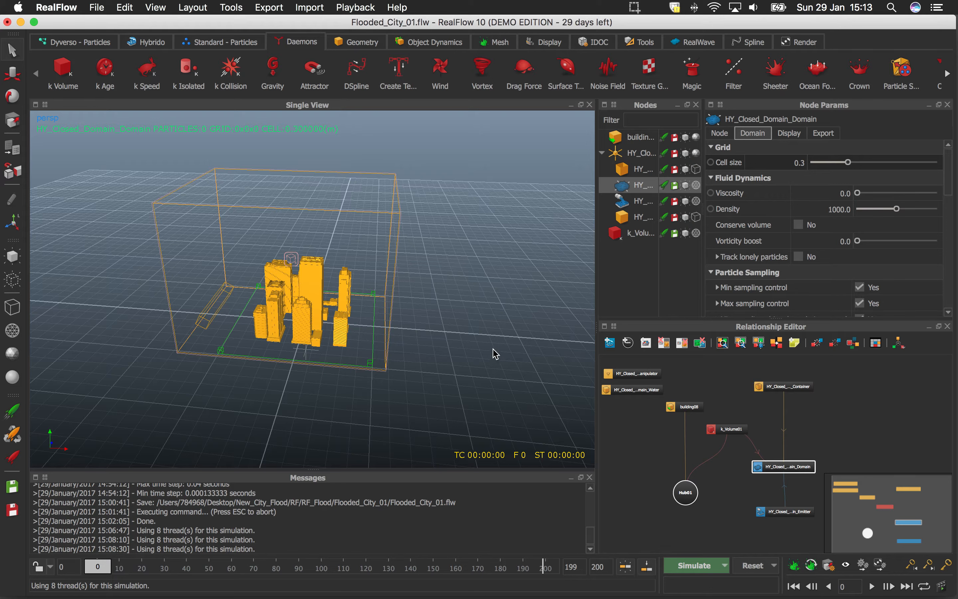
Move the manipulator node slightly up and place the building08 node level with k_Volume01.
{"action": "left_click_drag", "start_coordinate": [644, 374], "coordinate": [642, 369]}
{"action": "left_click", "coordinate": [632, 389]}
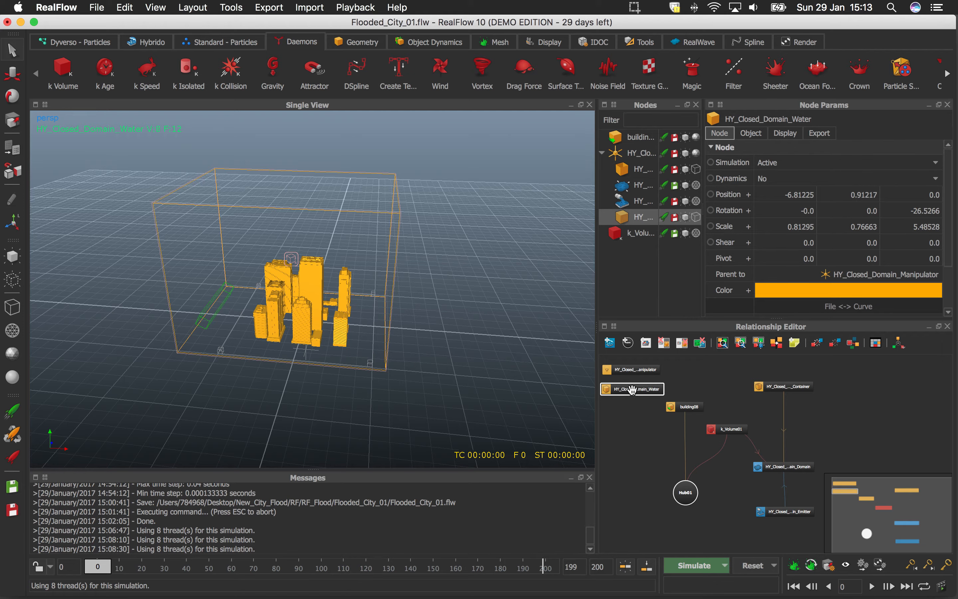
{"action": "left_click_drag", "start_coordinate": [690, 406], "coordinate": [685, 427]}
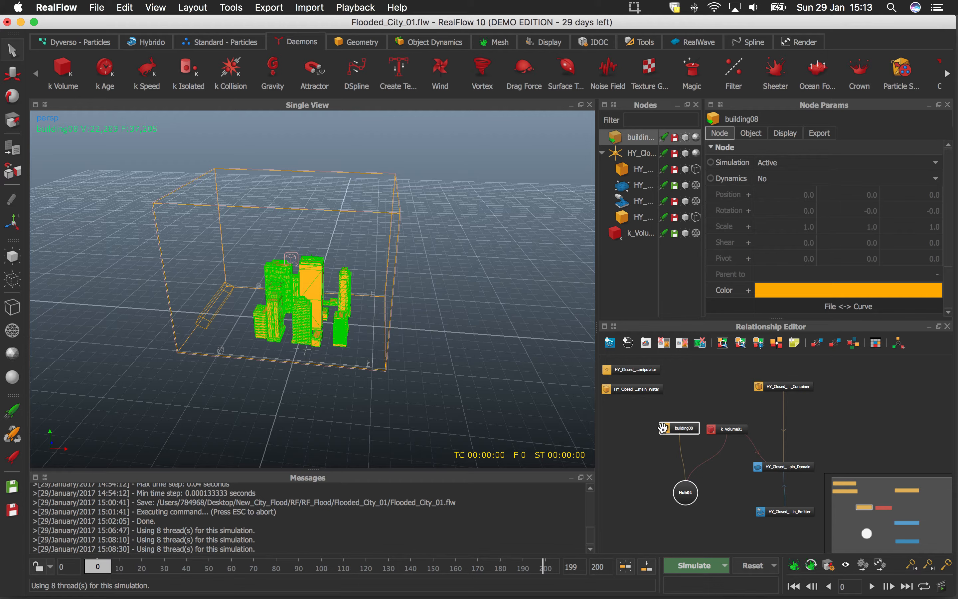
Link the building08 object to the HY_Closed_Domain_Domain node in the relationship graph.
{"action": "left_click", "coordinate": [782, 467]}
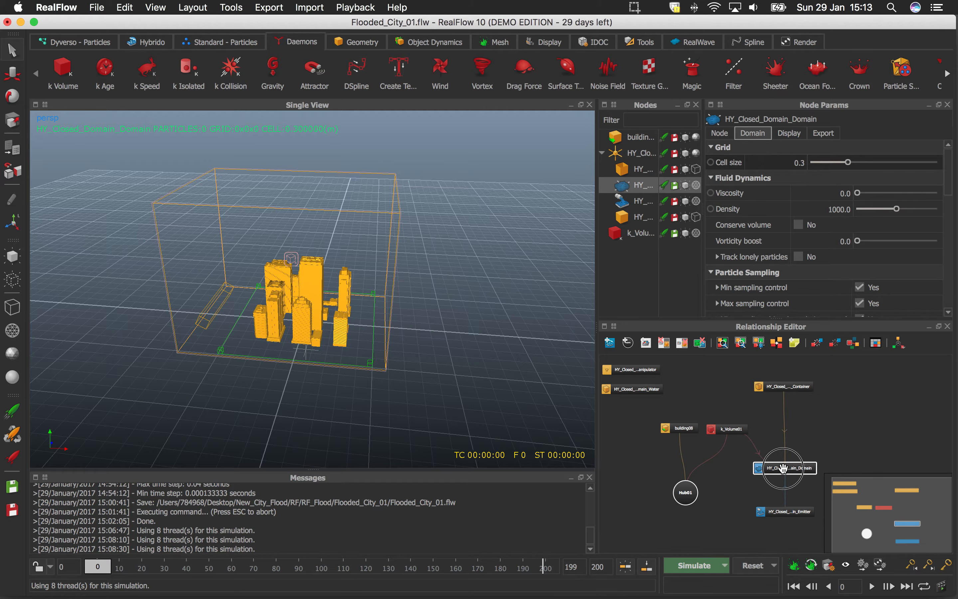
{"action": "left_click", "coordinate": [783, 511]}
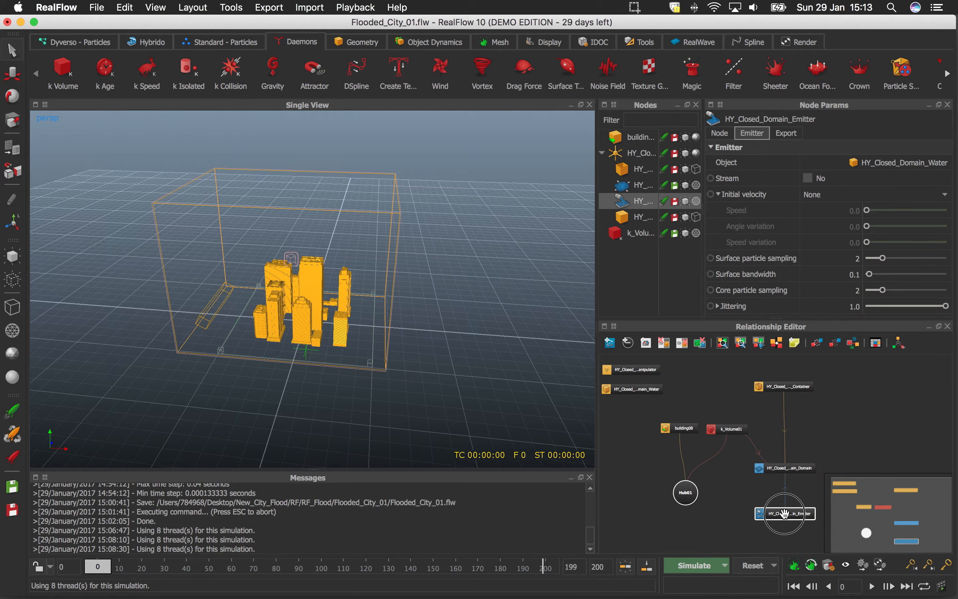
{"action": "left_click", "coordinate": [778, 473]}
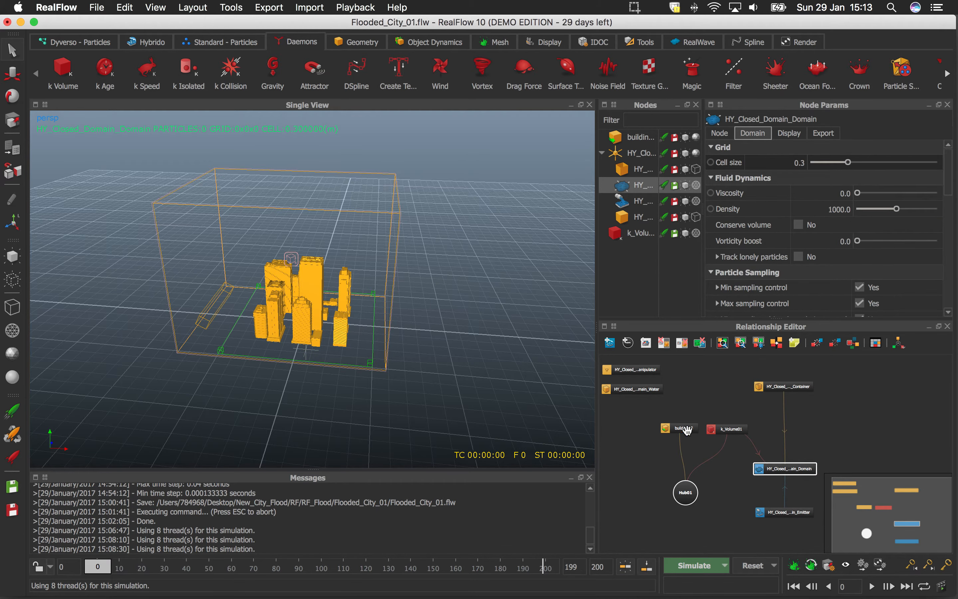
{"action": "left_click", "coordinate": [661, 428]}
{"action": "left_click_drag", "start_coordinate": [662, 428], "coordinate": [774, 470]}
Adjust the positions of the k_Volume01, domain and building08 nodes so building08 and k_Volume01 sit level above the domain.
{"action": "left_click", "coordinate": [736, 426]}
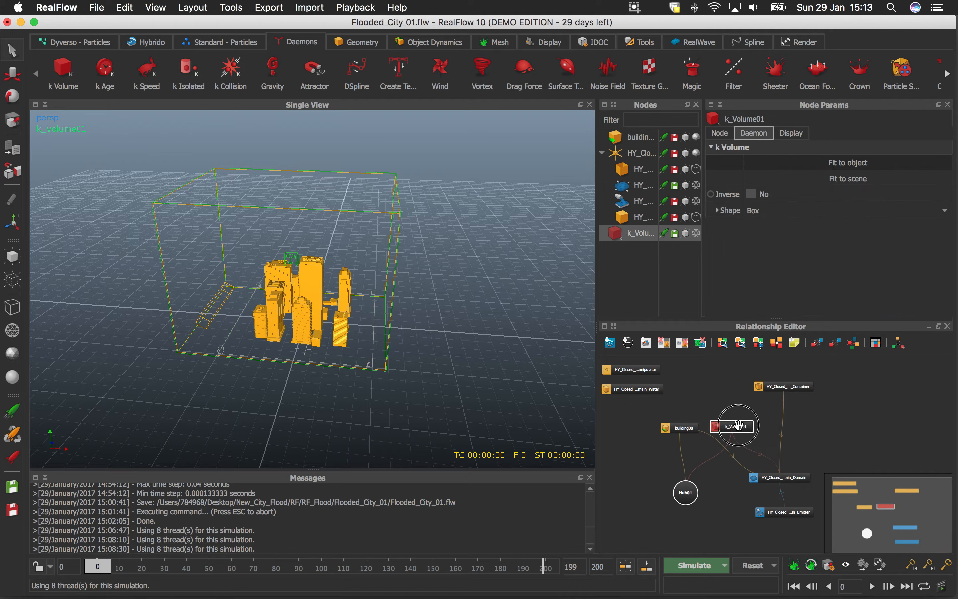
{"action": "left_click", "coordinate": [777, 478]}
{"action": "left_click", "coordinate": [678, 430]}
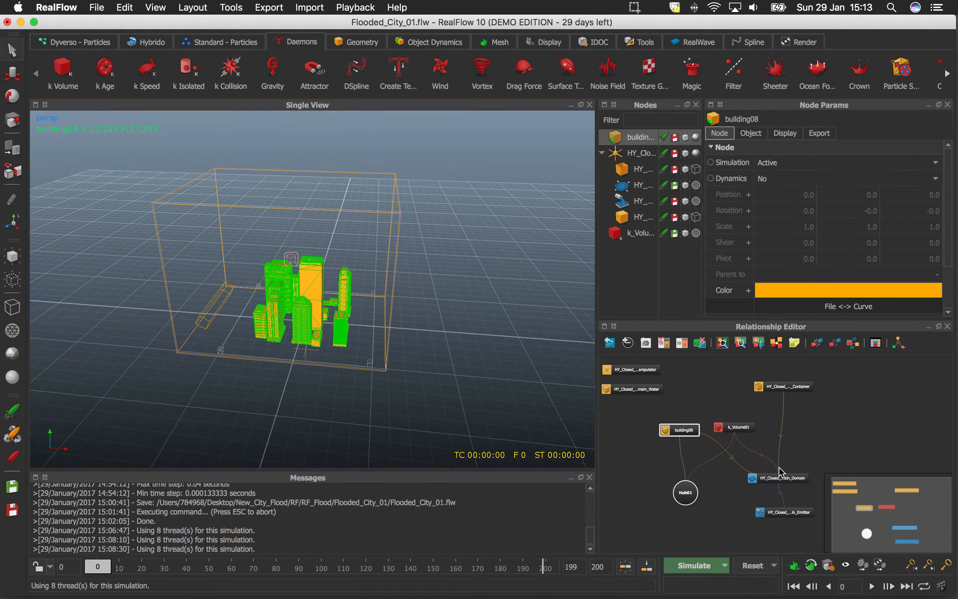
{"action": "left_click", "coordinate": [774, 474]}
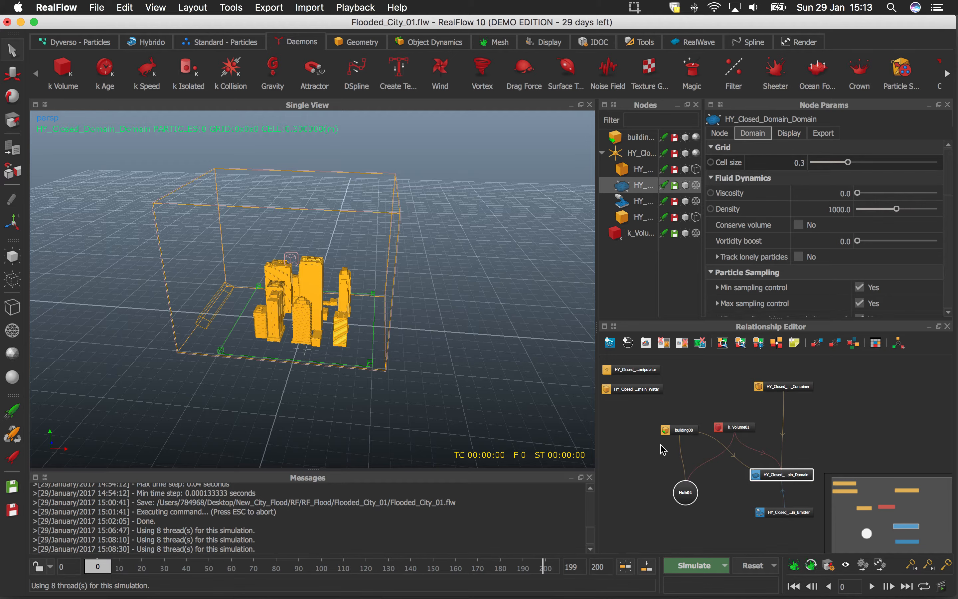
{"action": "left_click", "coordinate": [684, 431]}
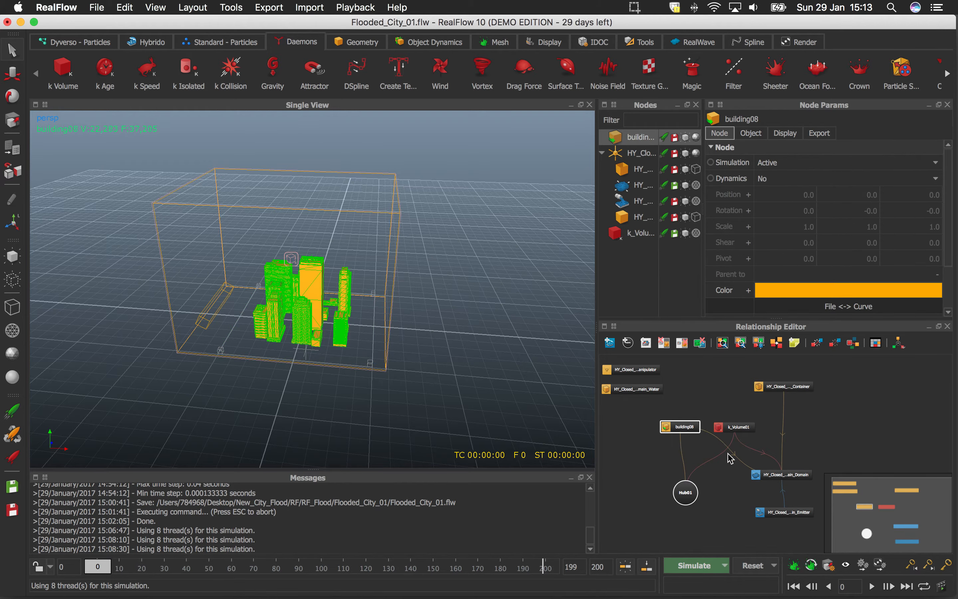
{"action": "left_click_drag", "start_coordinate": [663, 427], "coordinate": [714, 467]}
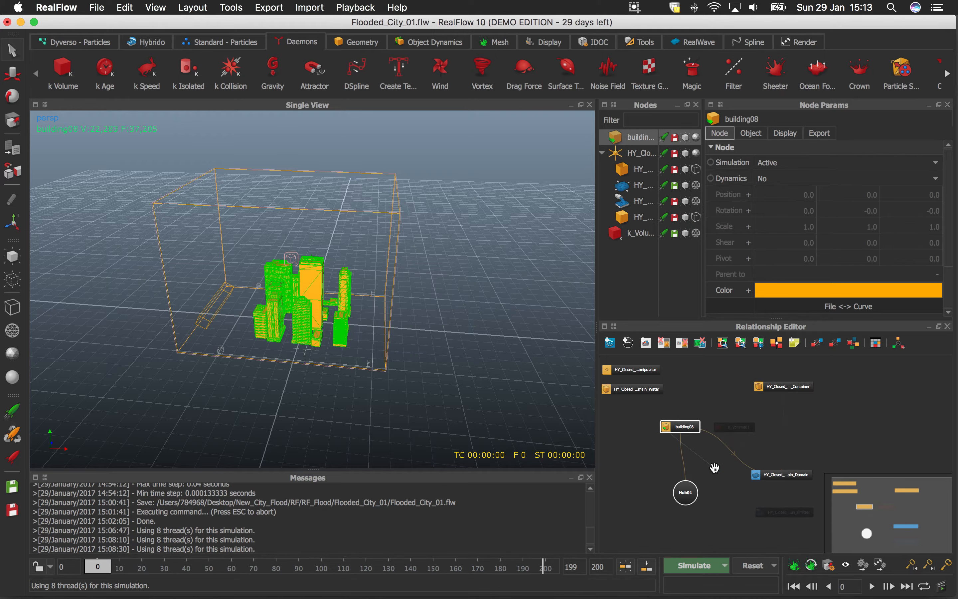
{"action": "left_click", "coordinate": [718, 428]}
{"action": "left_click_drag", "start_coordinate": [719, 428], "coordinate": [725, 484]}
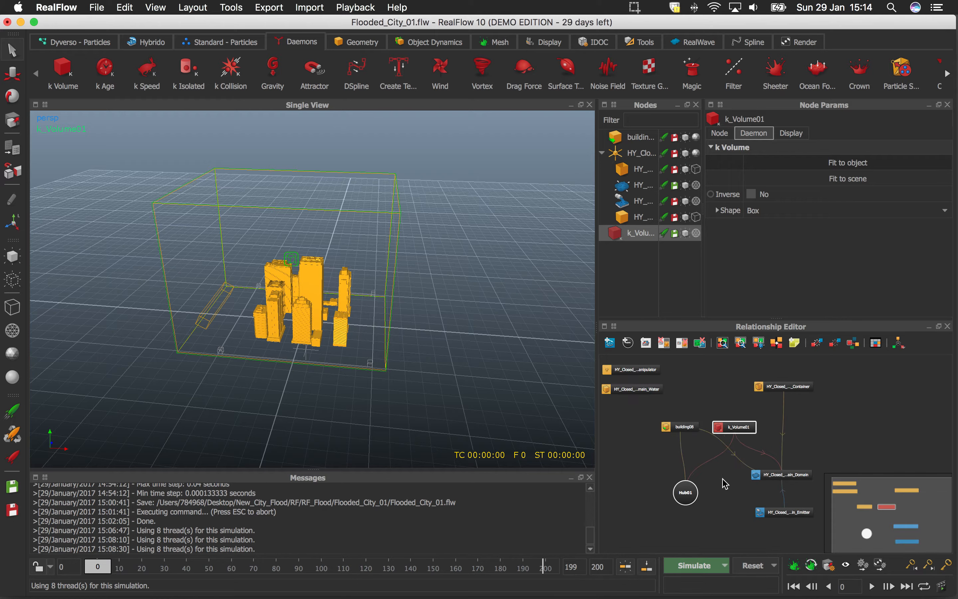
{"action": "left_click_drag", "start_coordinate": [735, 428], "coordinate": [738, 430]}
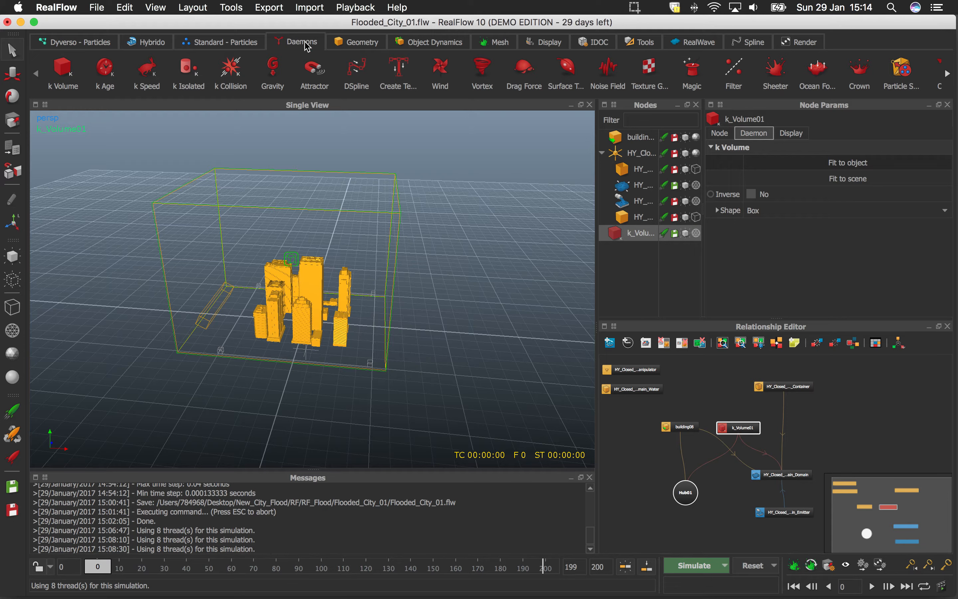
Add a Gravity daemon, link it to the HY_Closed_Domain_Domain node and place its node beside building08.
{"action": "left_click", "coordinate": [280, 77]}
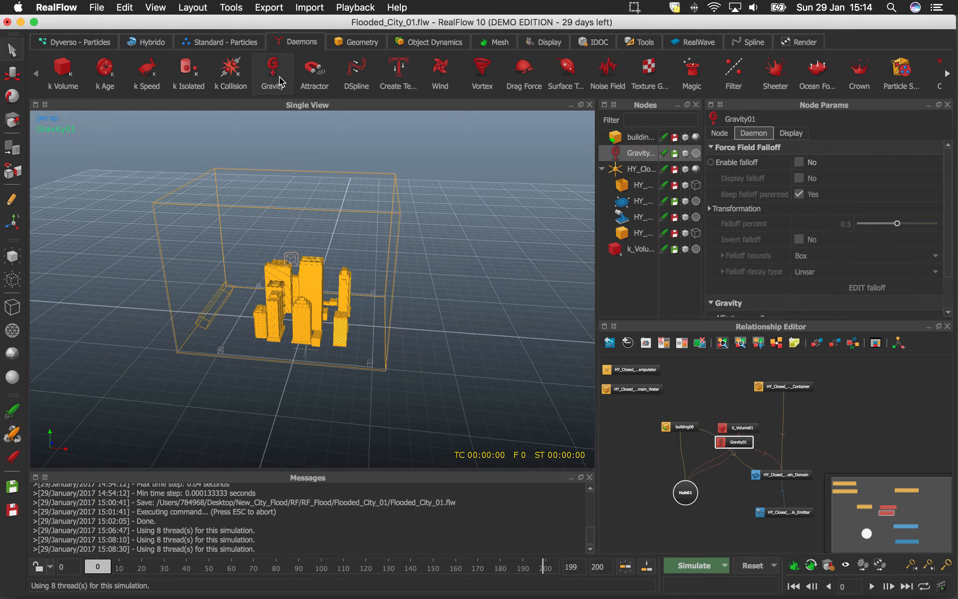
{"action": "left_click_drag", "start_coordinate": [743, 438], "coordinate": [771, 474]}
{"action": "left_click", "coordinate": [780, 476]}
{"action": "left_click", "coordinate": [763, 478]}
{"action": "left_click_drag", "start_coordinate": [737, 425], "coordinate": [735, 424]}
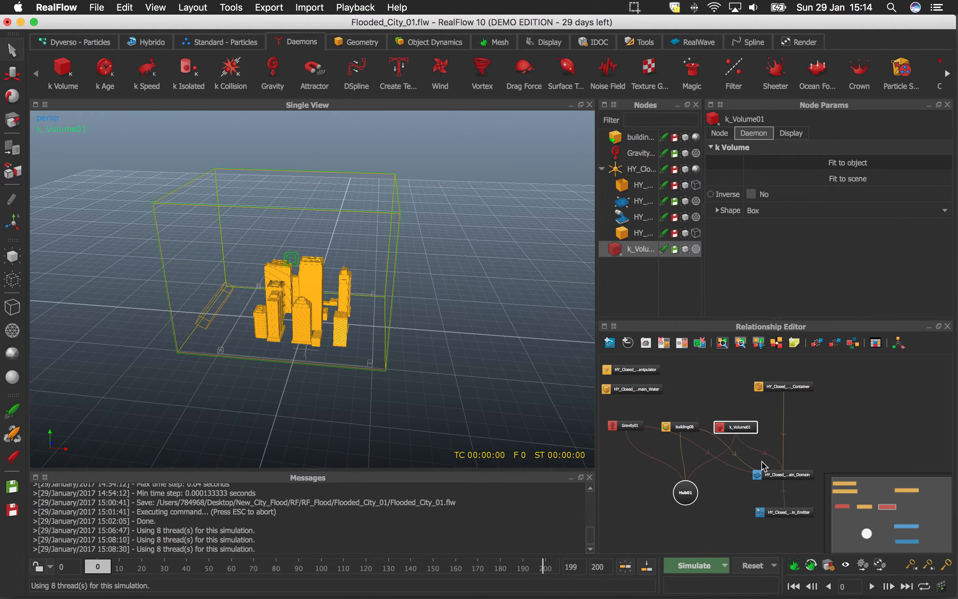
Review the domain, k_Volume01, building08, Gravity01, water and manipulator nodes and how they are linked.
{"action": "left_click_drag", "start_coordinate": [774, 476], "coordinate": [772, 476]}
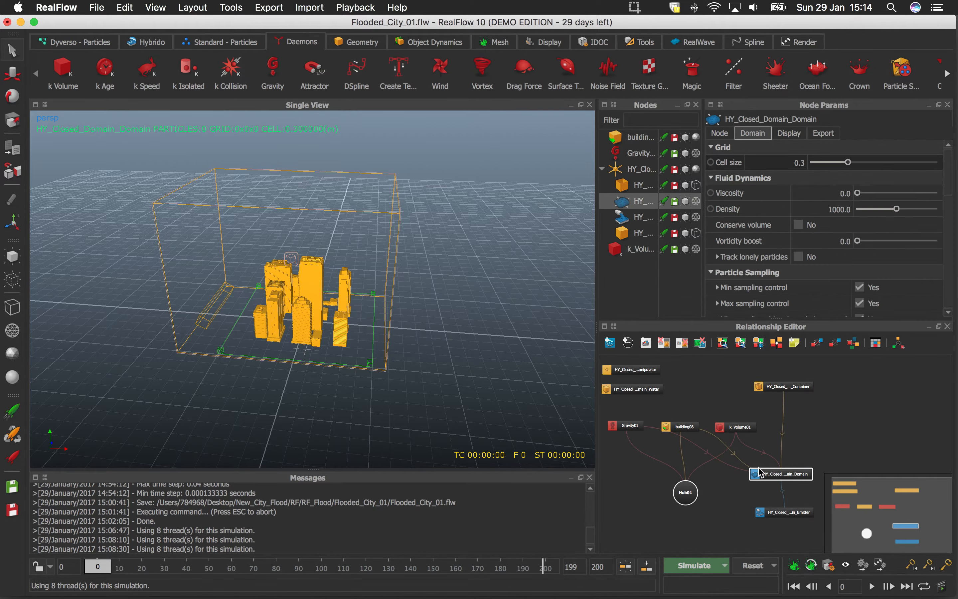
{"action": "left_click_drag", "start_coordinate": [741, 428], "coordinate": [743, 430]}
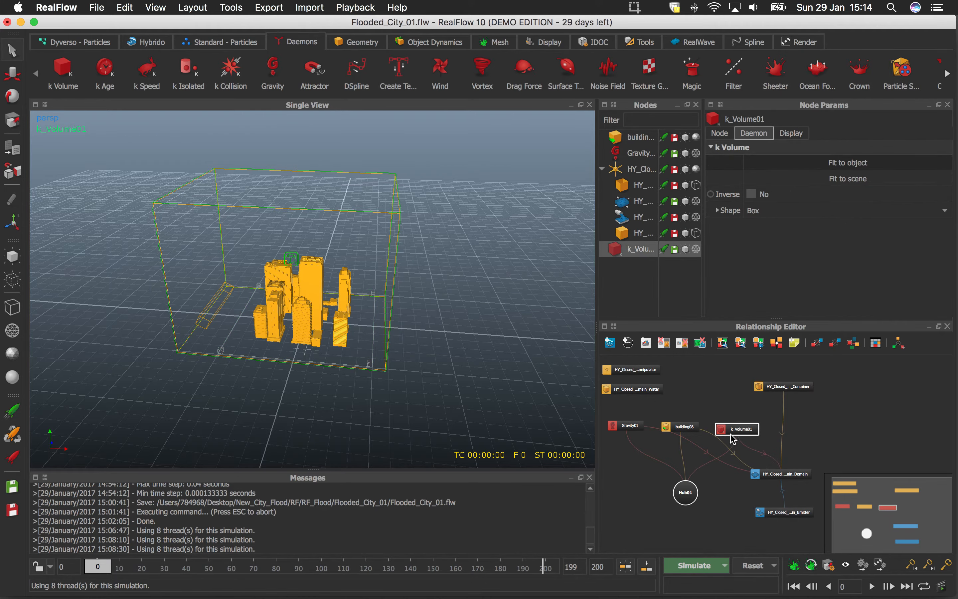
{"action": "left_click_drag", "start_coordinate": [455, 326], "coordinate": [404, 313], "text": "alt"}
{"action": "left_click_drag", "start_coordinate": [742, 428], "coordinate": [742, 429]}
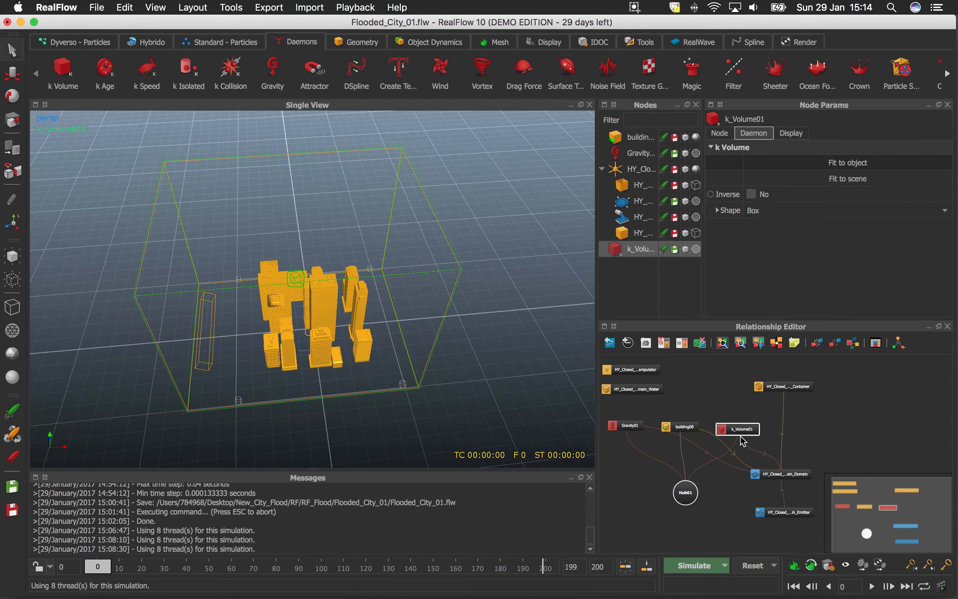
{"action": "left_click", "coordinate": [681, 426]}
{"action": "left_click", "coordinate": [628, 425]}
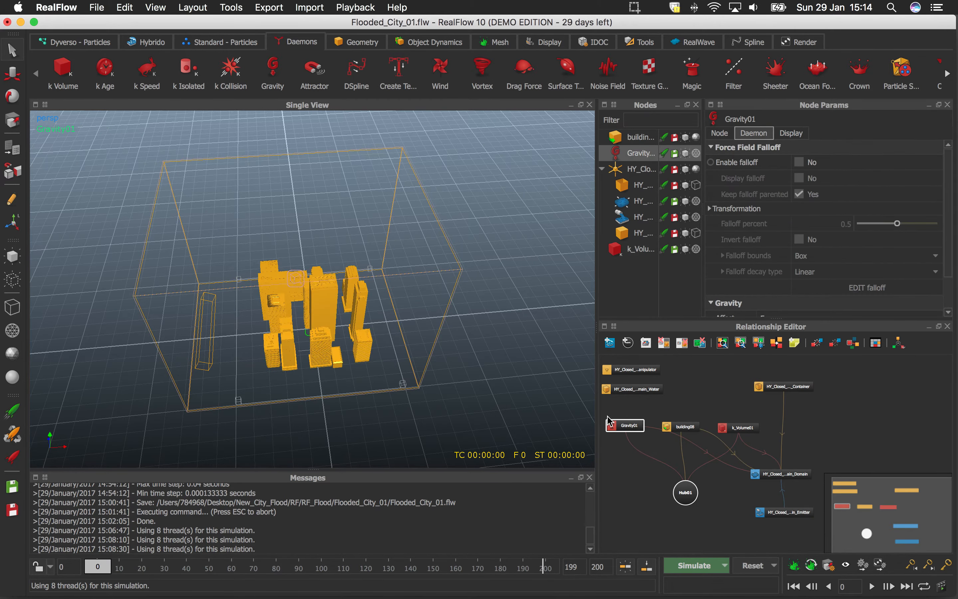
{"action": "left_click_drag", "start_coordinate": [635, 387], "coordinate": [637, 389]}
{"action": "left_click", "coordinate": [630, 369]}
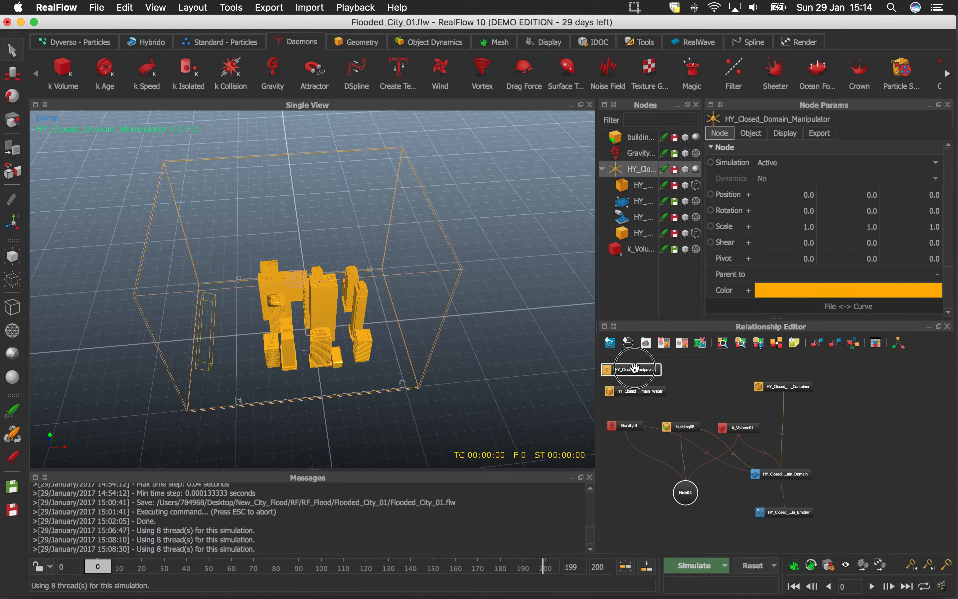
Line up the container, domain and emitter nodes vertically, leaving more space between the domain and the emitter.
{"action": "left_click", "coordinate": [800, 472]}
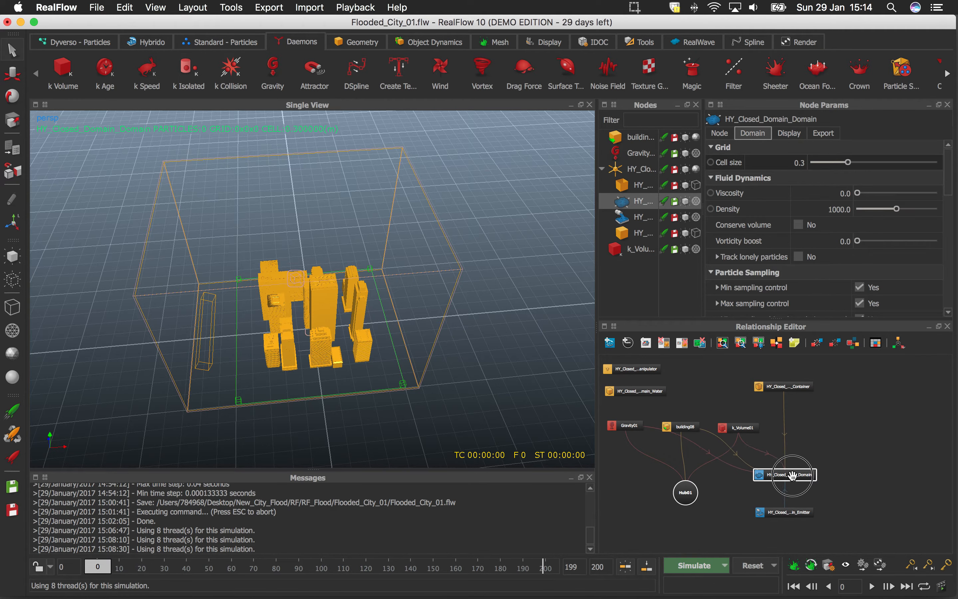
{"action": "left_click_drag", "start_coordinate": [803, 515], "coordinate": [802, 520]}
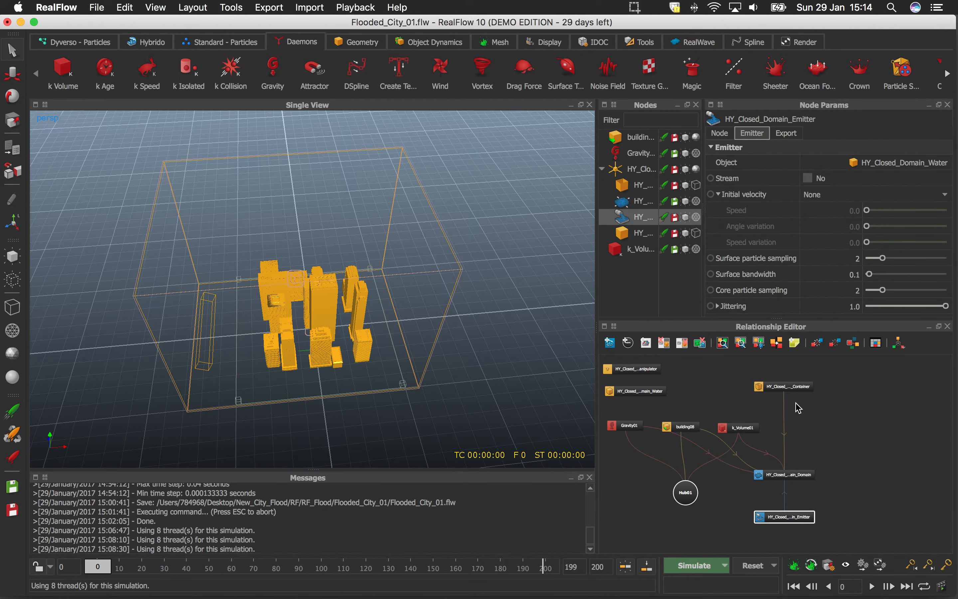
{"action": "left_click", "coordinate": [791, 386]}
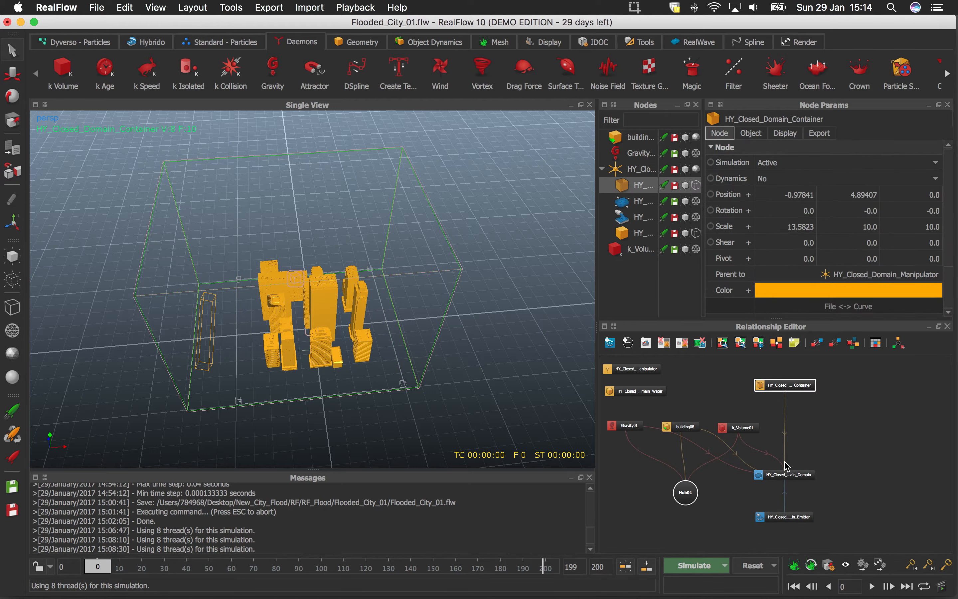
{"action": "left_click", "coordinate": [788, 475]}
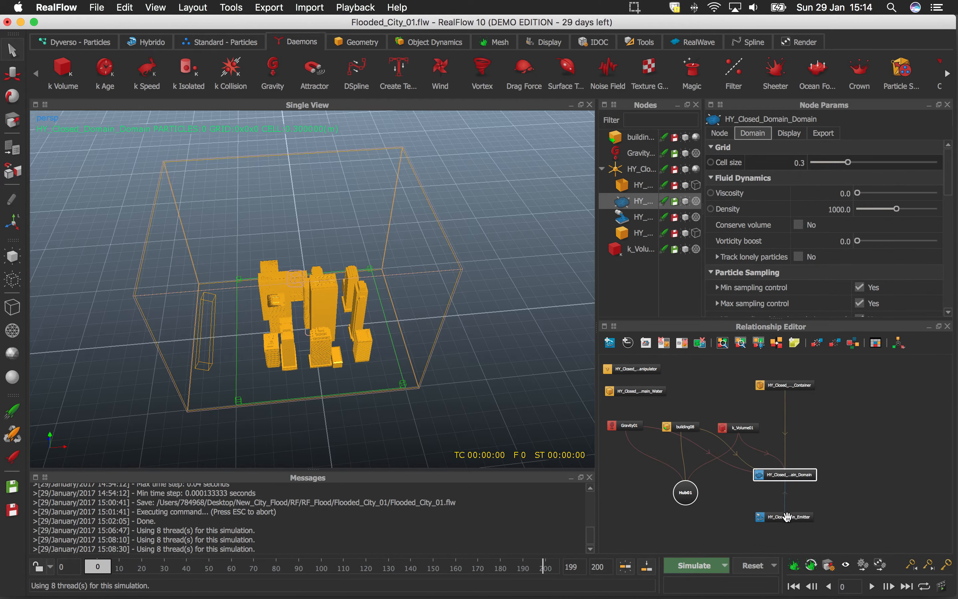
{"action": "left_click_drag", "start_coordinate": [787, 517], "coordinate": [774, 517]}
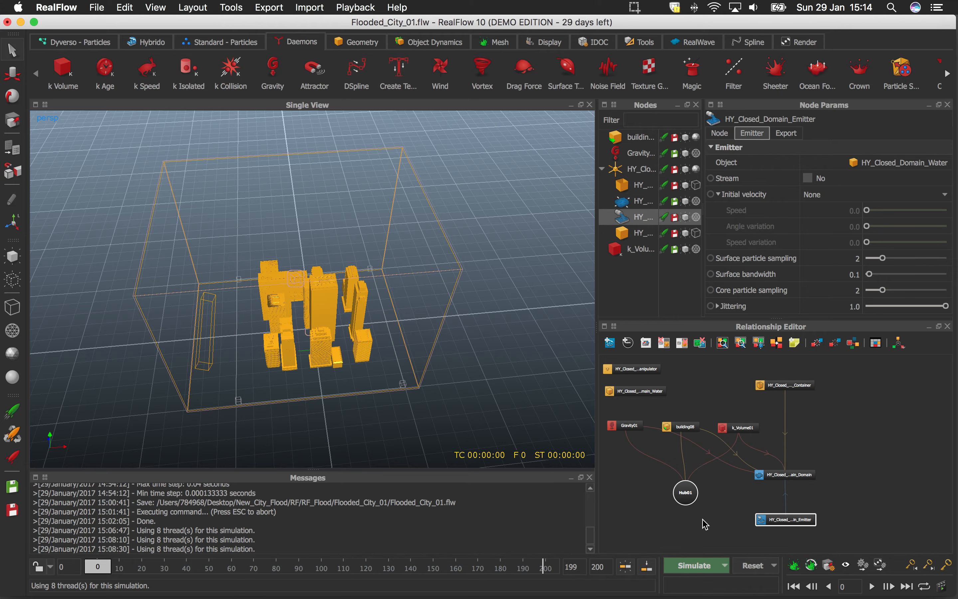
{"action": "middle_click_drag", "start_coordinate": [704, 520], "coordinate": [746, 520]}
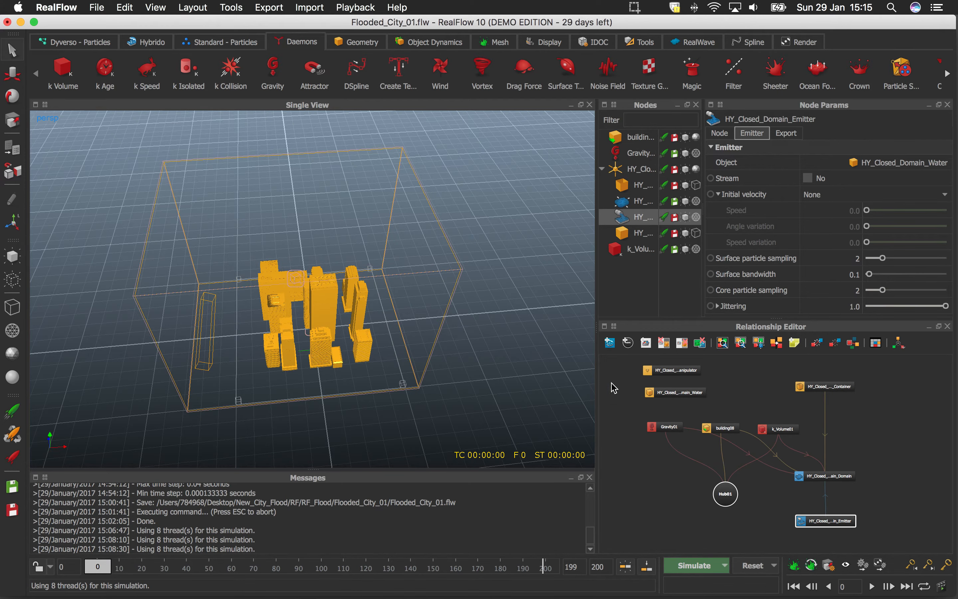
{"action": "left_click_drag", "start_coordinate": [838, 523], "coordinate": [837, 524]}
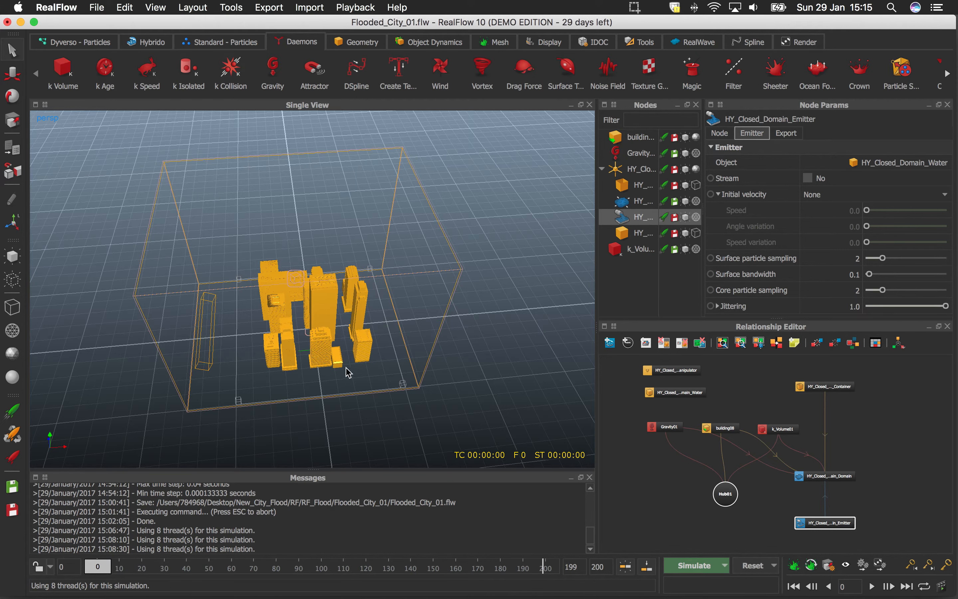
{"action": "left_click_drag", "start_coordinate": [348, 373], "coordinate": [329, 314], "text": "alt"}
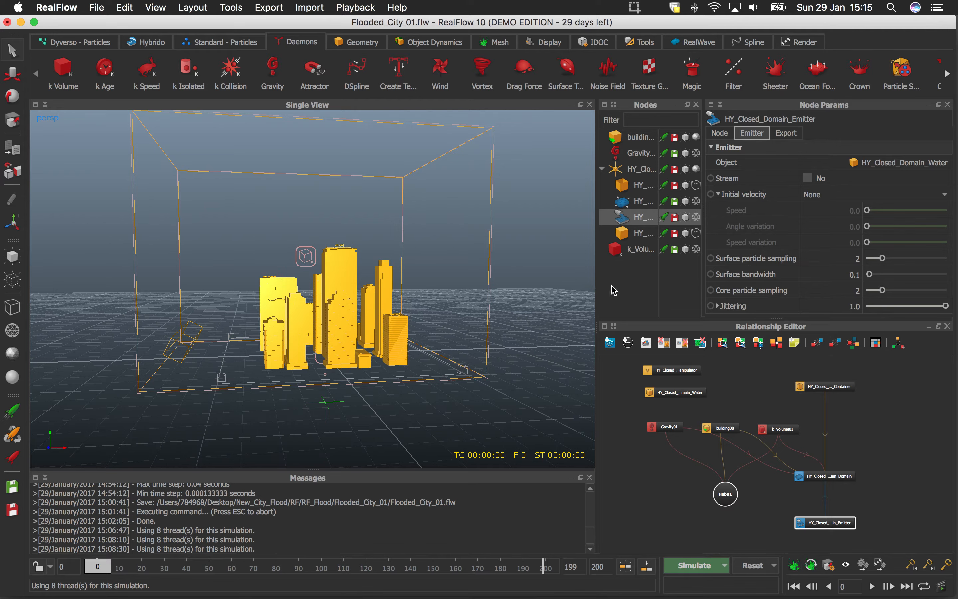
Run a test simulation with the emitter selected, examine the water around the buildings from several angles, and stop near frame 64.
{"action": "left_click", "coordinate": [641, 203]}
{"action": "left_click", "coordinate": [644, 222]}
{"action": "left_click", "coordinate": [687, 570]}
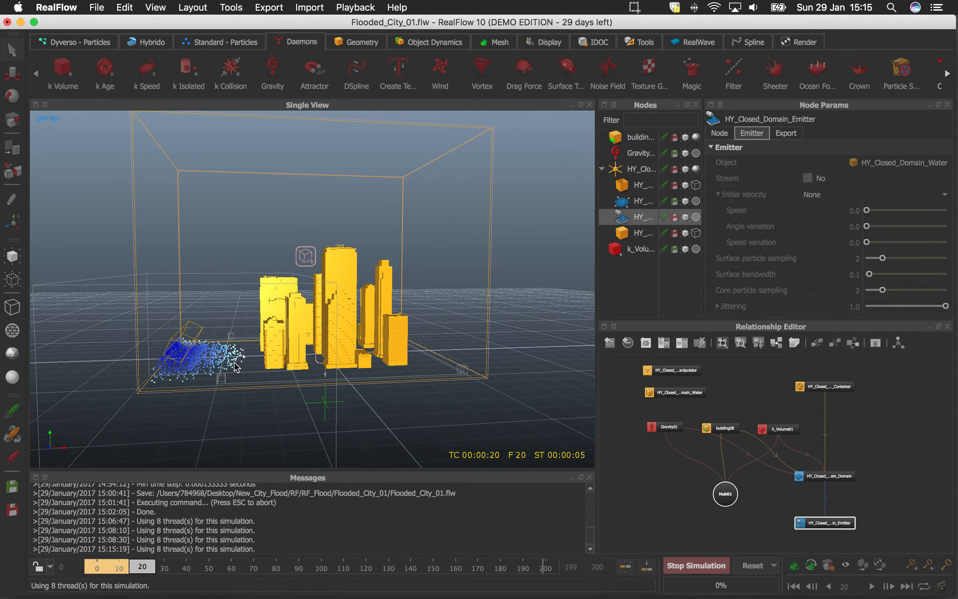
{"action": "left_click_drag", "start_coordinate": [257, 368], "coordinate": [353, 391], "text": "alt"}
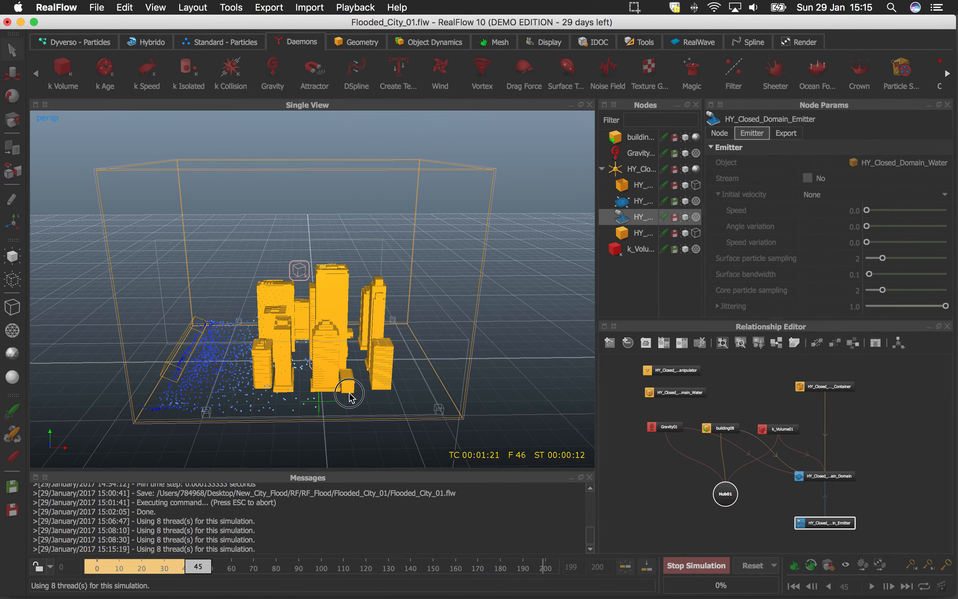
{"action": "left_click_drag", "start_coordinate": [214, 380], "coordinate": [217, 340], "text": "alt"}
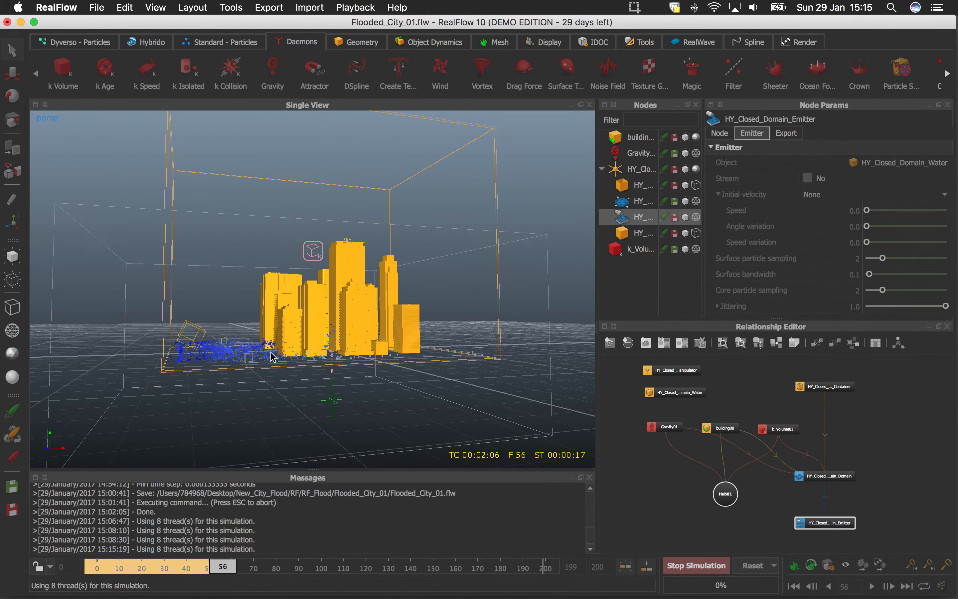
{"action": "left_click_drag", "start_coordinate": [342, 347], "coordinate": [330, 357], "text": "alt"}
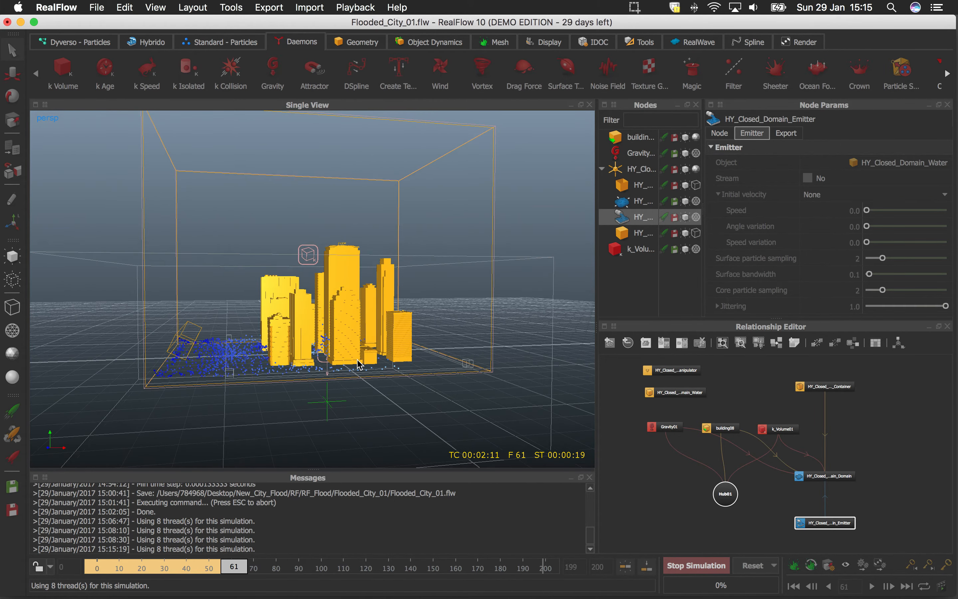
{"action": "left_click", "coordinate": [694, 567]}
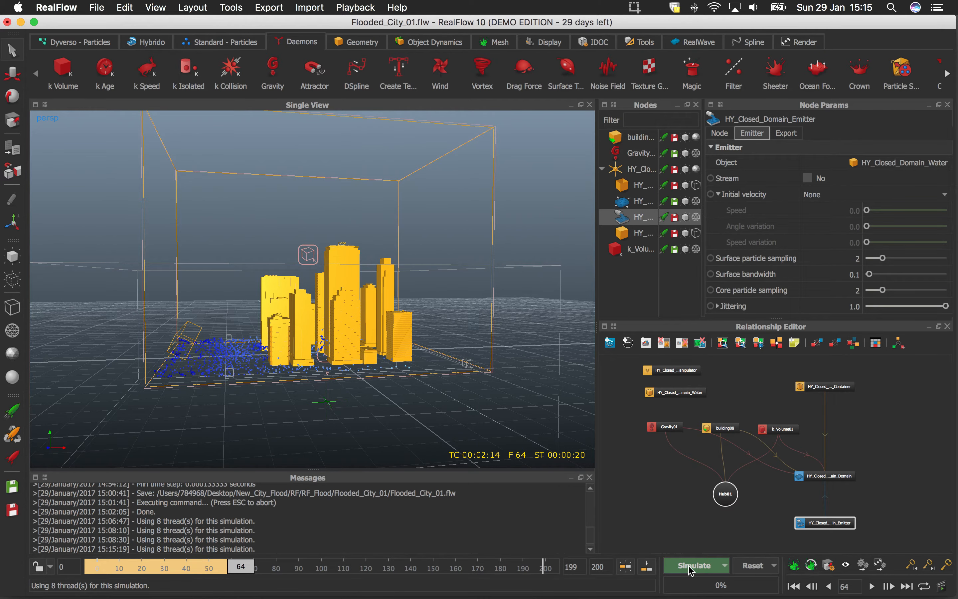
Reset the simulation data and enable Stream on HY_Closed_Domain_Emitter.
{"action": "left_click", "coordinate": [753, 566]}
{"action": "left_click", "coordinate": [523, 303]}
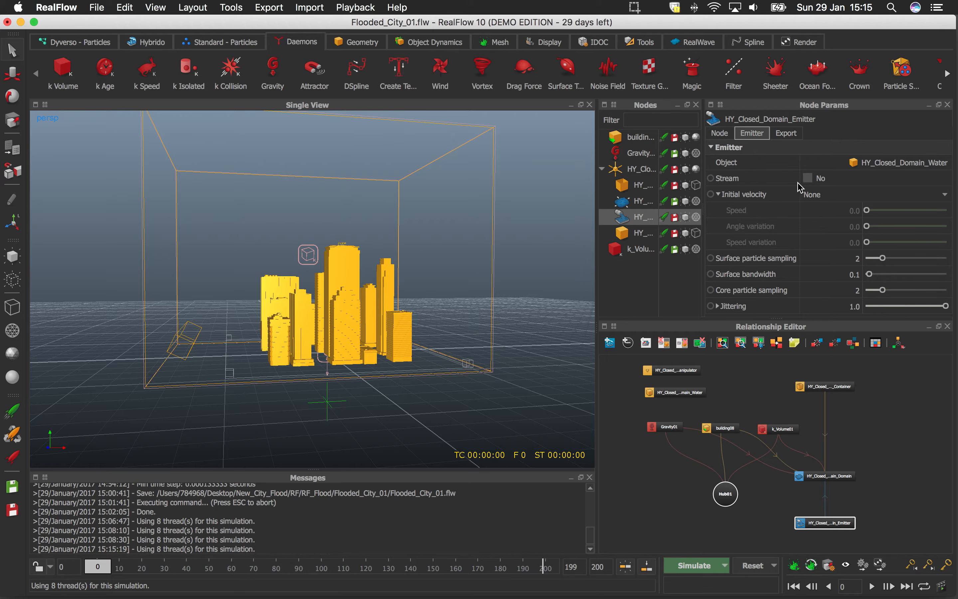
{"action": "left_click", "coordinate": [808, 179]}
Simulate the streaming emitter, examine how the water spreads between the buildings from the side and above, and stop near frame 124.
{"action": "left_click", "coordinate": [700, 566]}
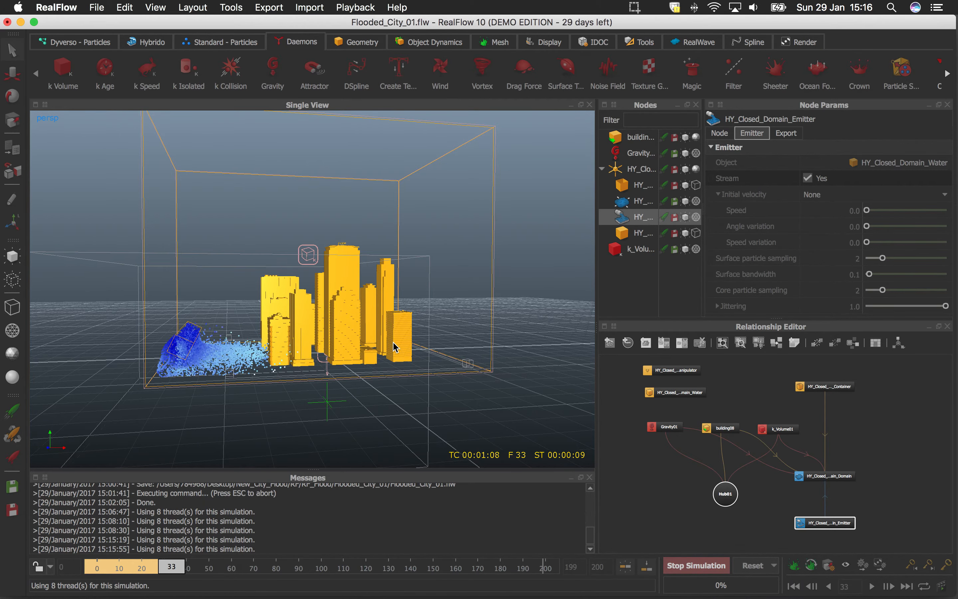
{"action": "middle_click_drag", "start_coordinate": [395, 341], "coordinate": [436, 327], "text": "alt"}
{"action": "left_click_drag", "start_coordinate": [436, 327], "coordinate": [383, 309], "text": "alt"}
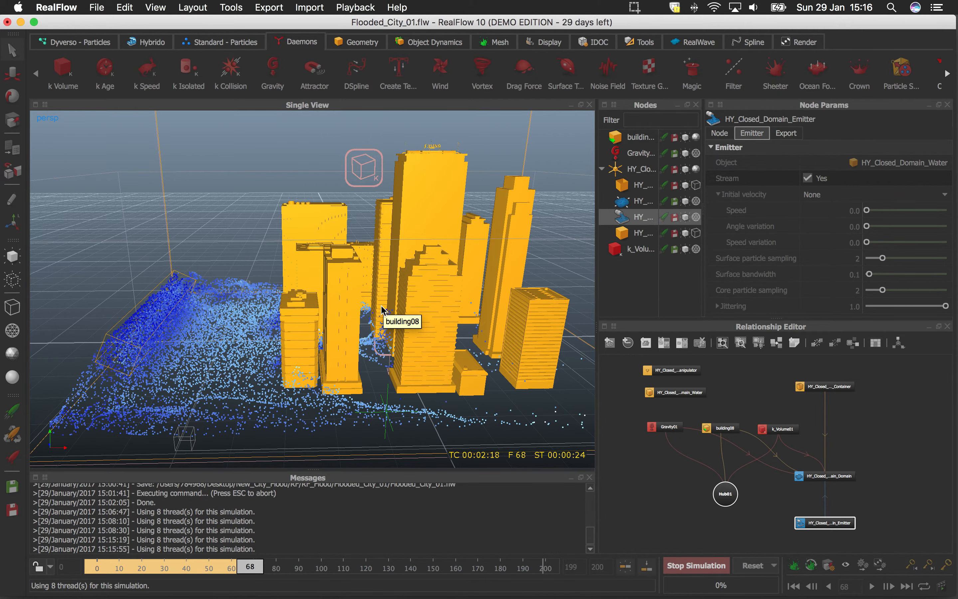
{"action": "scroll", "coordinate": [412, 340], "scroll_direction": "down", "scroll_amount": 5}
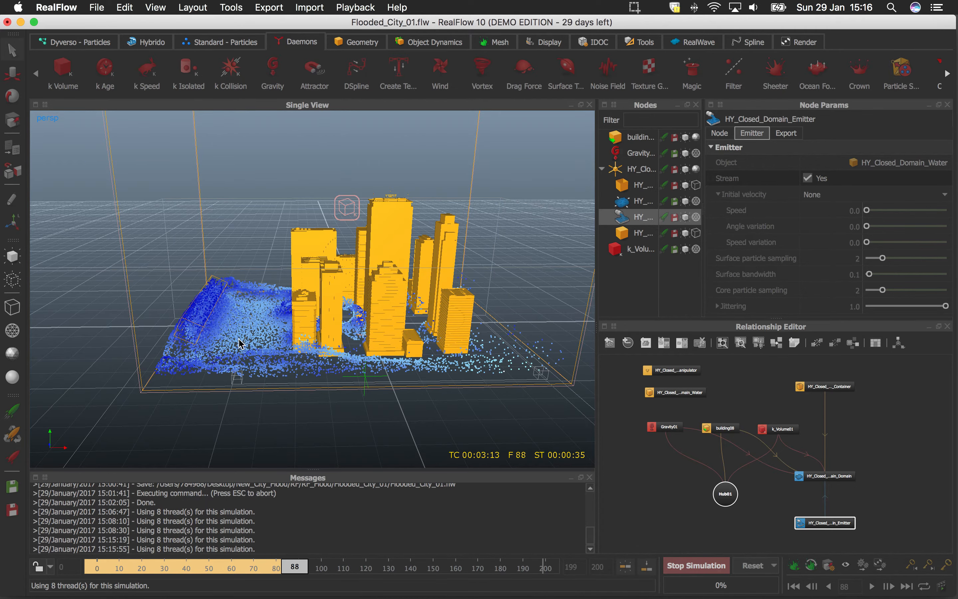
{"action": "left_click_drag", "start_coordinate": [261, 371], "coordinate": [274, 340], "text": "alt"}
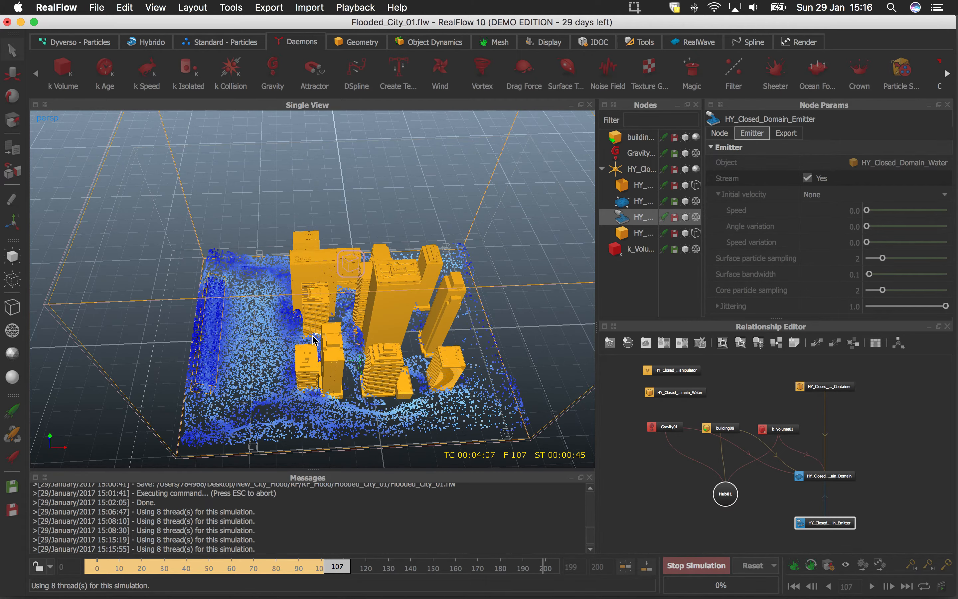
{"action": "left_click_drag", "start_coordinate": [312, 346], "coordinate": [344, 372], "text": "alt"}
{"action": "scroll", "coordinate": [344, 369], "scroll_direction": "up", "scroll_amount": 10}
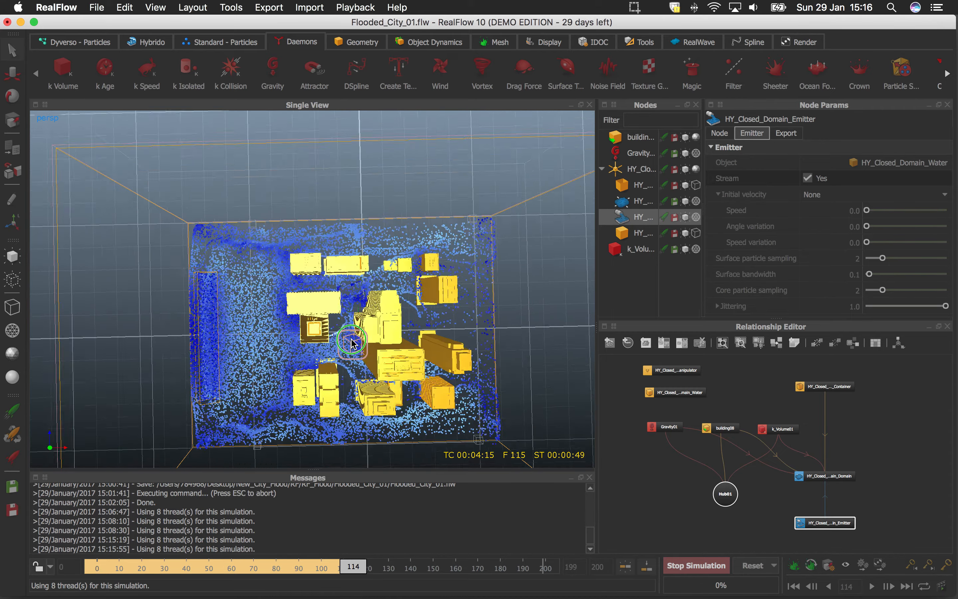
{"action": "middle_click_drag", "start_coordinate": [345, 363], "coordinate": [320, 275], "text": "alt"}
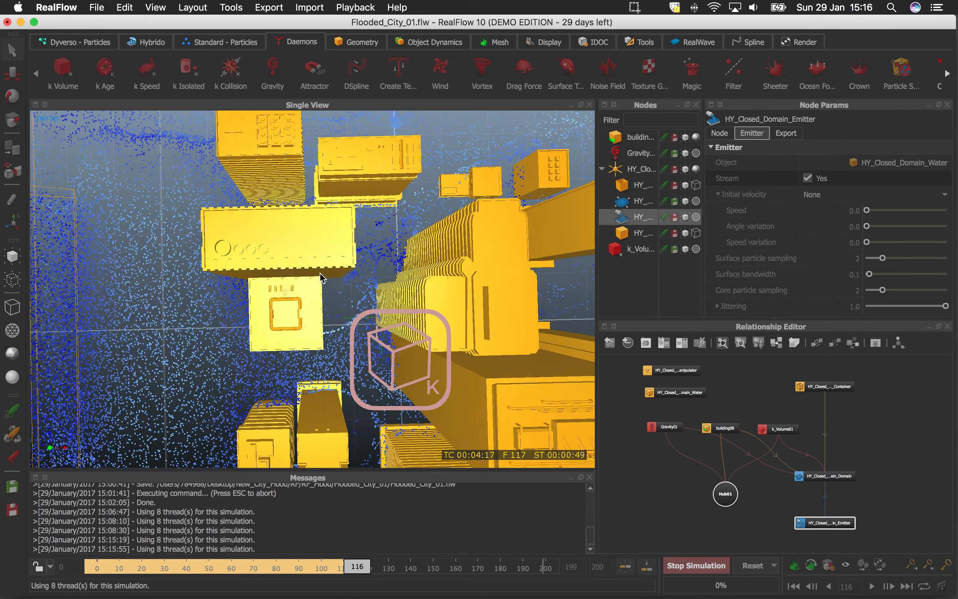
{"action": "scroll", "coordinate": [320, 277], "scroll_direction": "down", "scroll_amount": 10}
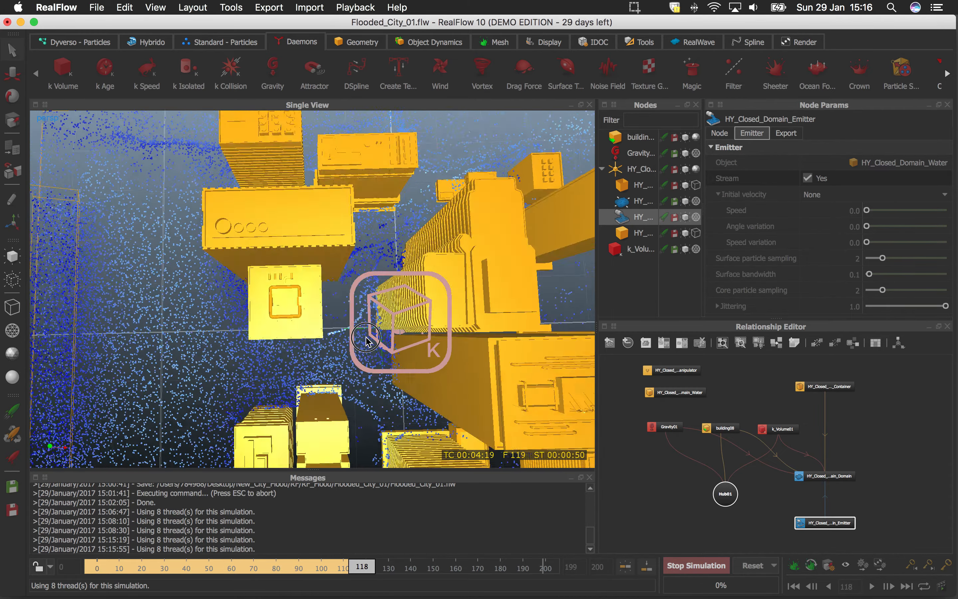
{"action": "scroll", "coordinate": [364, 333], "scroll_direction": "down", "scroll_amount": 5}
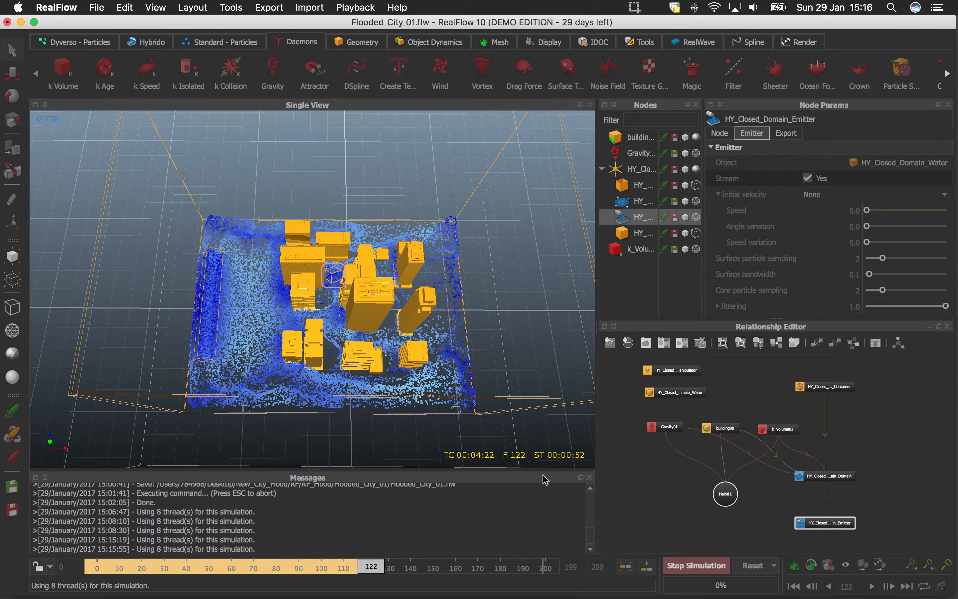
{"action": "left_click", "coordinate": [695, 566]}
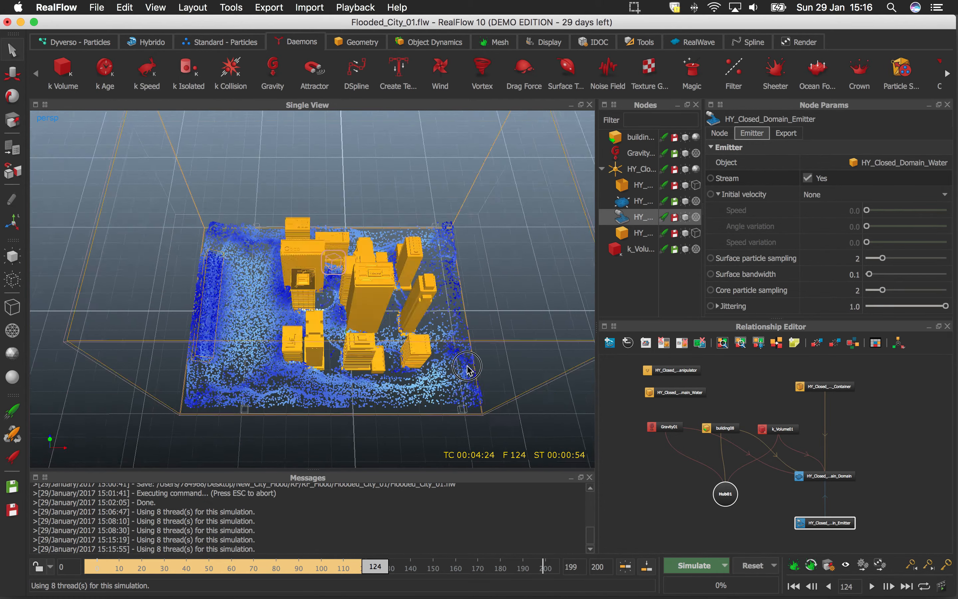
Go back to frame 62 and examine the water around the buildings in the perspective view.
{"action": "left_click_drag", "start_coordinate": [467, 389], "coordinate": [456, 328], "text": "alt"}
{"action": "mouse_move", "coordinate": [380, 569]}
{"action": "left_mouse_down"}
{"action": "mouse_move", "coordinate": [106, 562]}
{"action": "mouse_move", "coordinate": [289, 543]}
{"action": "mouse_move", "coordinate": [104, 532]}
{"action": "mouse_move", "coordinate": [261, 522]}
{"action": "mouse_move", "coordinate": [239, 525]}
{"action": "left_mouse_up"}
{"action": "left_click_drag", "start_coordinate": [261, 419], "coordinate": [160, 348], "text": "alt"}
{"action": "right_click_drag", "start_coordinate": [176, 335], "coordinate": [233, 354], "text": "alt"}
{"action": "middle_click_drag", "start_coordinate": [208, 364], "coordinate": [310, 355], "text": "alt"}
{"action": "left_click_drag", "start_coordinate": [273, 360], "coordinate": [273, 353], "text": "alt"}
In the front view, select HY_Closed_Domain_Container and examine its floor against the water level and the building bases.
{"action": "key", "text": "2"}
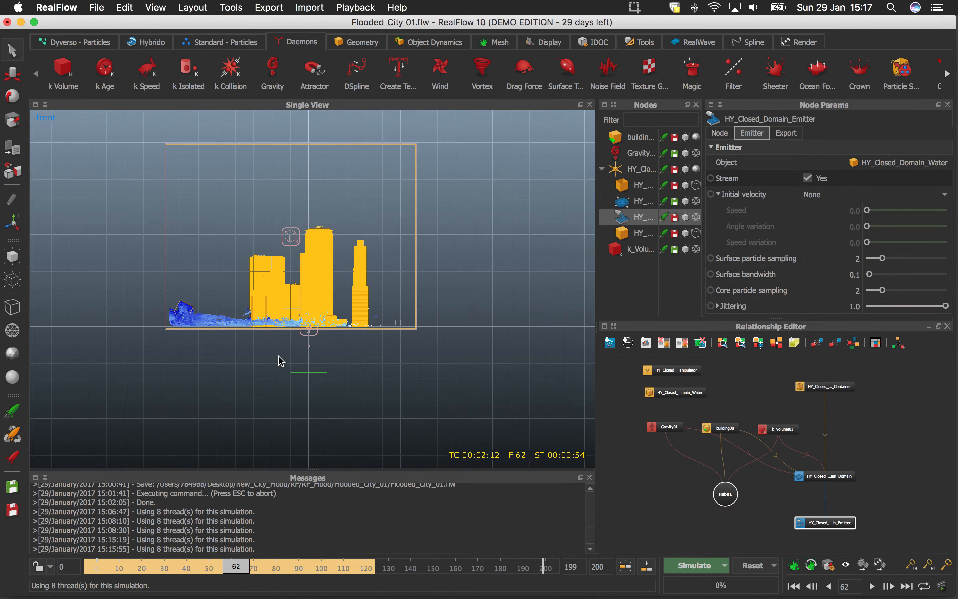
{"action": "right_click_drag", "start_coordinate": [232, 349], "coordinate": [267, 378], "text": "alt"}
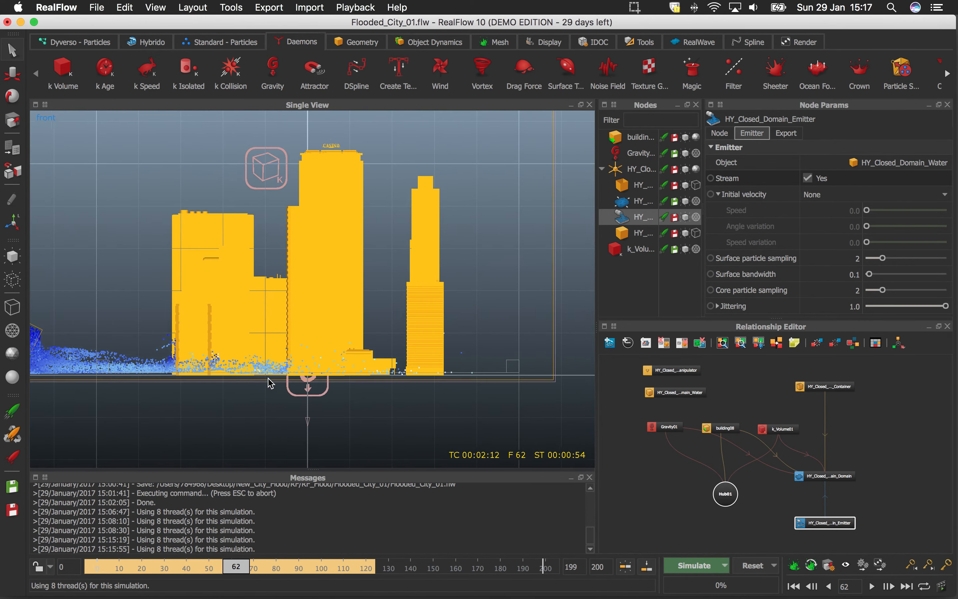
{"action": "middle_click_drag", "start_coordinate": [268, 379], "coordinate": [345, 370], "text": "alt"}
{"action": "right_click_drag", "start_coordinate": [343, 371], "coordinate": [335, 386], "text": "alt"}
{"action": "middle_click_drag", "start_coordinate": [335, 391], "coordinate": [421, 356], "text": "alt"}
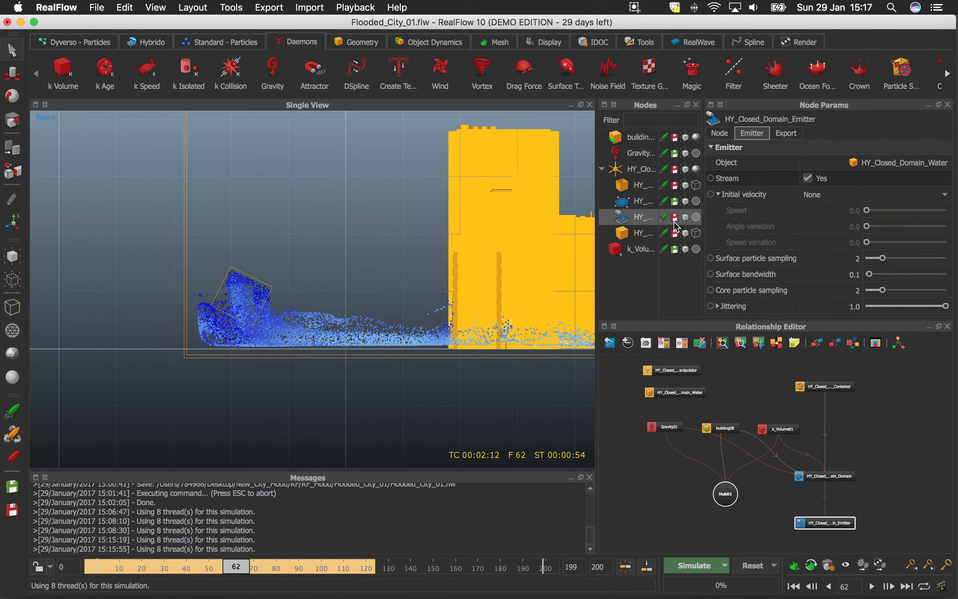
{"action": "left_click", "coordinate": [646, 186]}
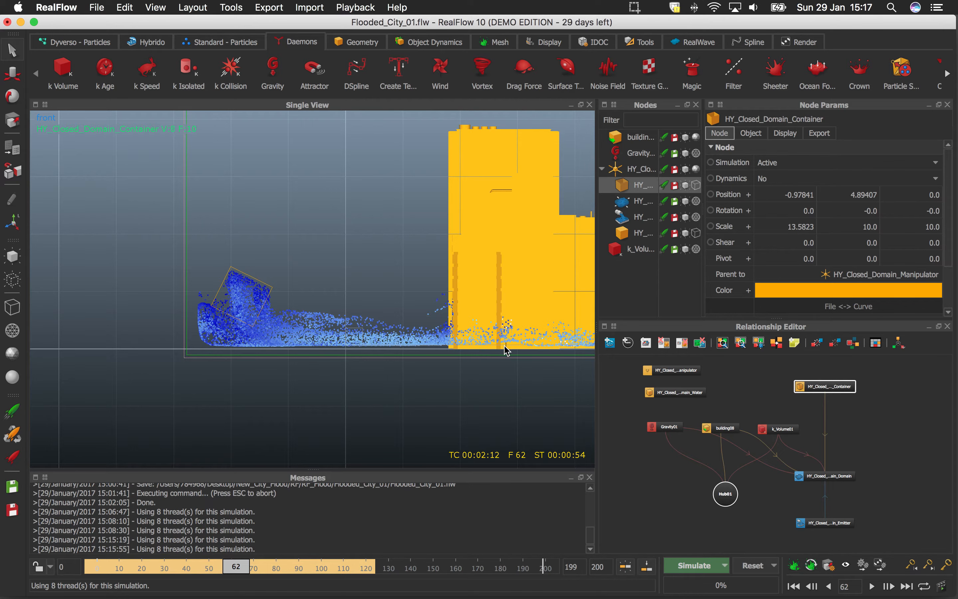
{"action": "right_click_drag", "start_coordinate": [475, 351], "coordinate": [480, 394], "text": "alt"}
{"action": "middle_click_drag", "start_coordinate": [477, 384], "coordinate": [329, 333], "text": "alt"}
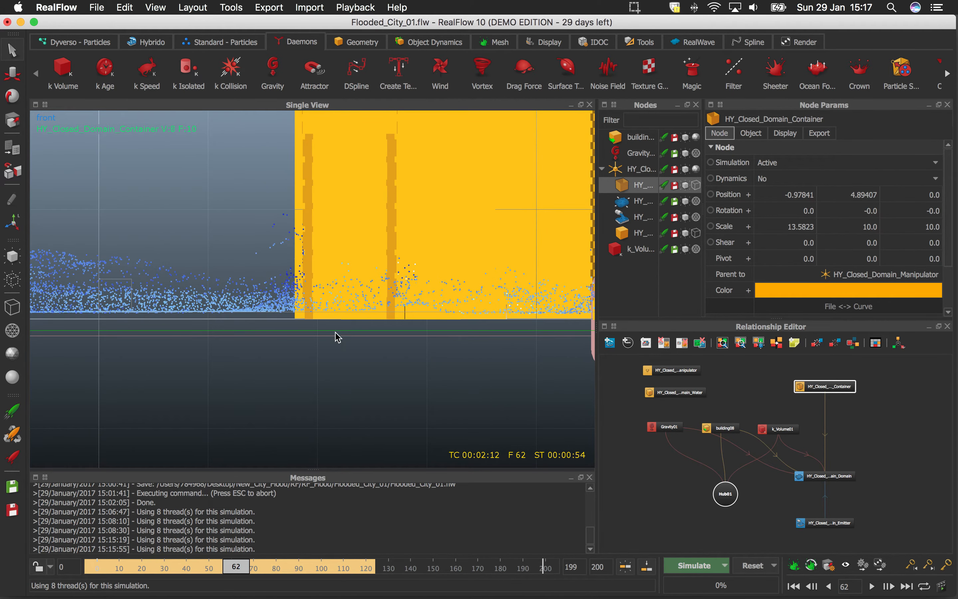
{"action": "right_click_drag", "start_coordinate": [340, 337], "coordinate": [337, 269], "text": "alt"}
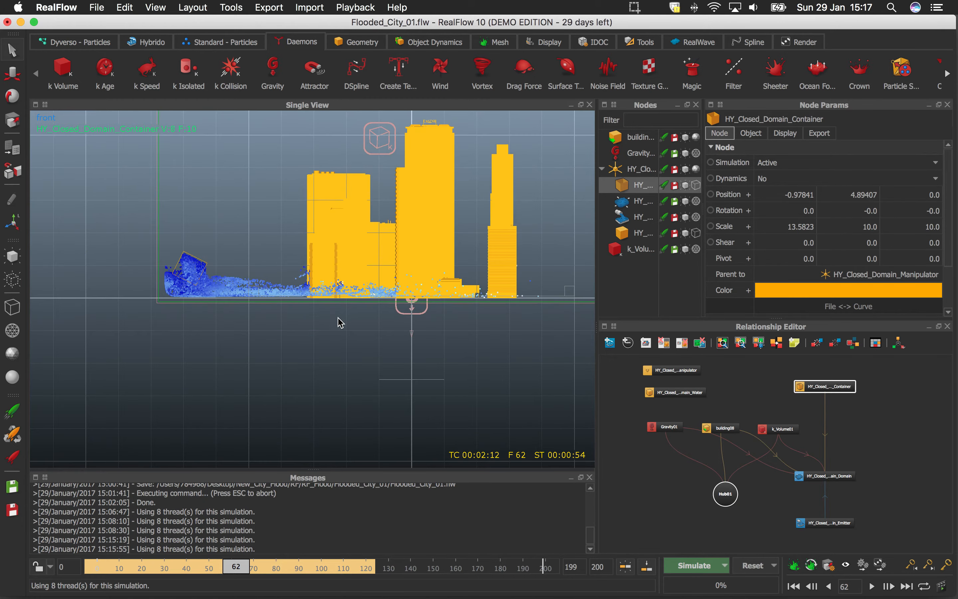
{"action": "right_click_drag", "start_coordinate": [338, 317], "coordinate": [295, 297], "text": "alt"}
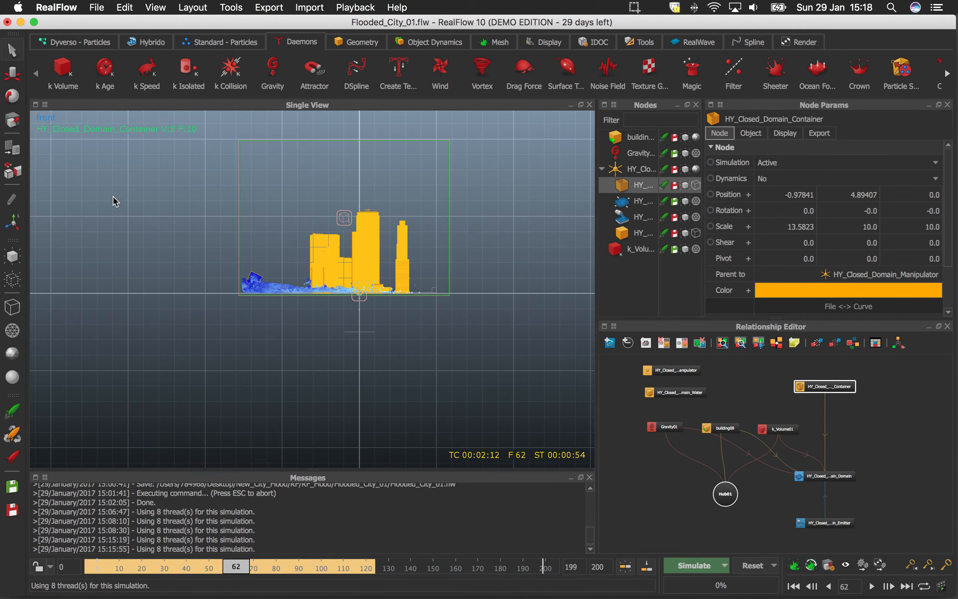
Select HY_Closed_Domain_Container together with k_Volume01 and activate the Move tool on them.
{"action": "left_click_drag", "start_coordinate": [227, 127], "coordinate": [258, 164]}
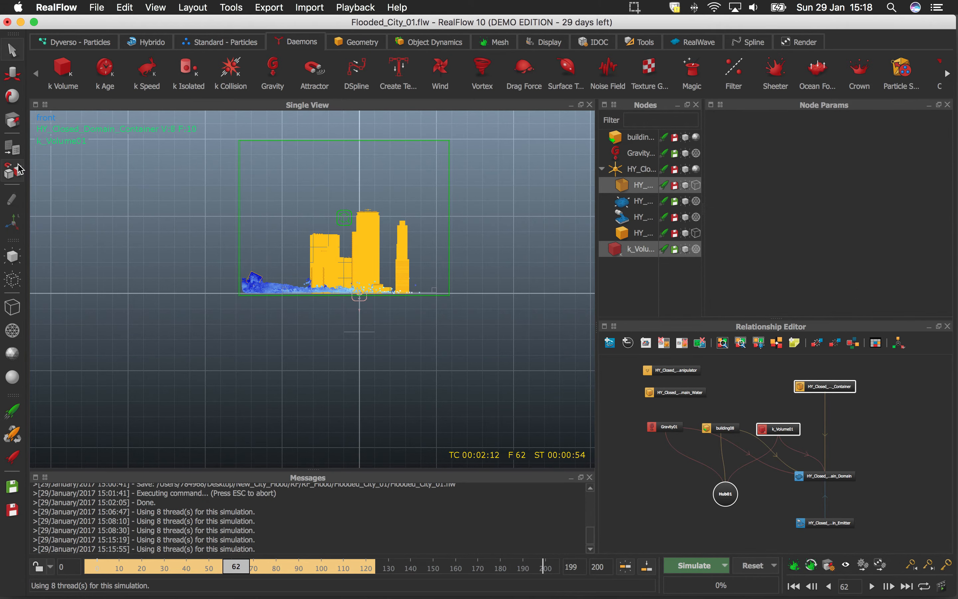
{"action": "left_click", "coordinate": [12, 72]}
{"action": "right_click_drag", "start_coordinate": [284, 272], "coordinate": [295, 305], "text": "alt"}
{"action": "middle_click_drag", "start_coordinate": [361, 200], "coordinate": [304, 319], "text": "alt"}
{"action": "middle_click_drag", "start_coordinate": [328, 266], "coordinate": [324, 307], "text": "alt"}
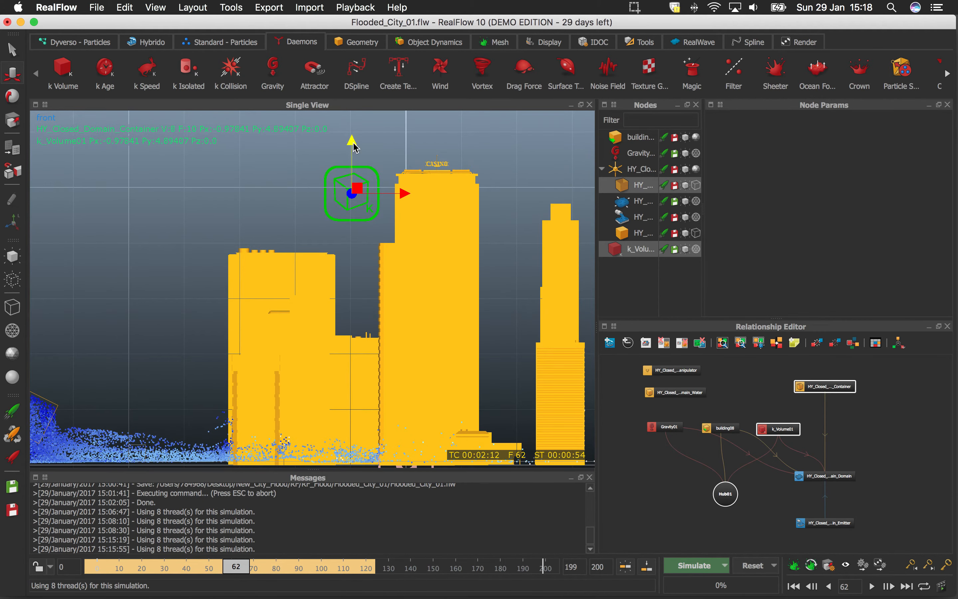
{"action": "left_click", "coordinate": [643, 187]}
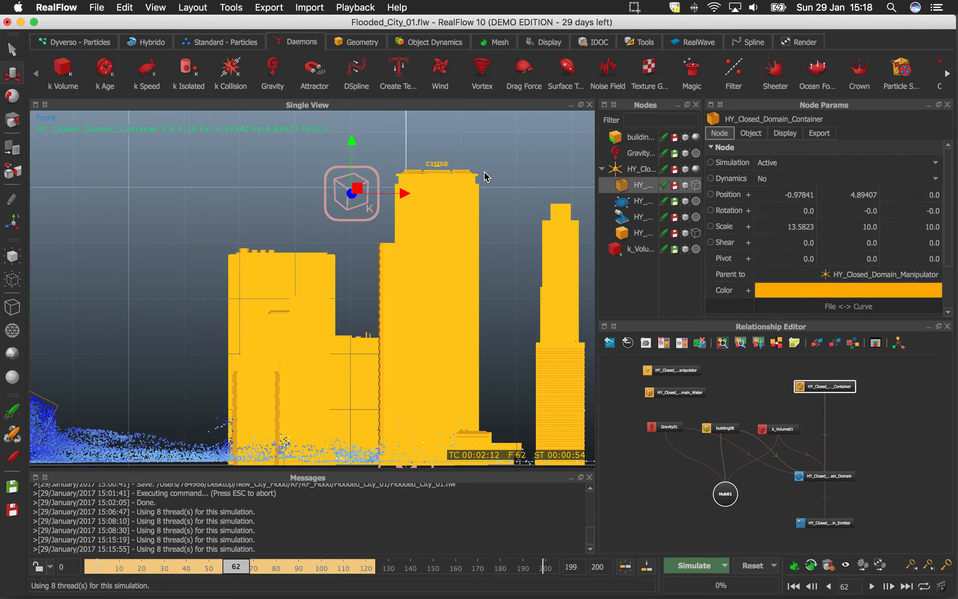
{"action": "left_click_drag", "start_coordinate": [351, 141], "coordinate": [348, 140]}
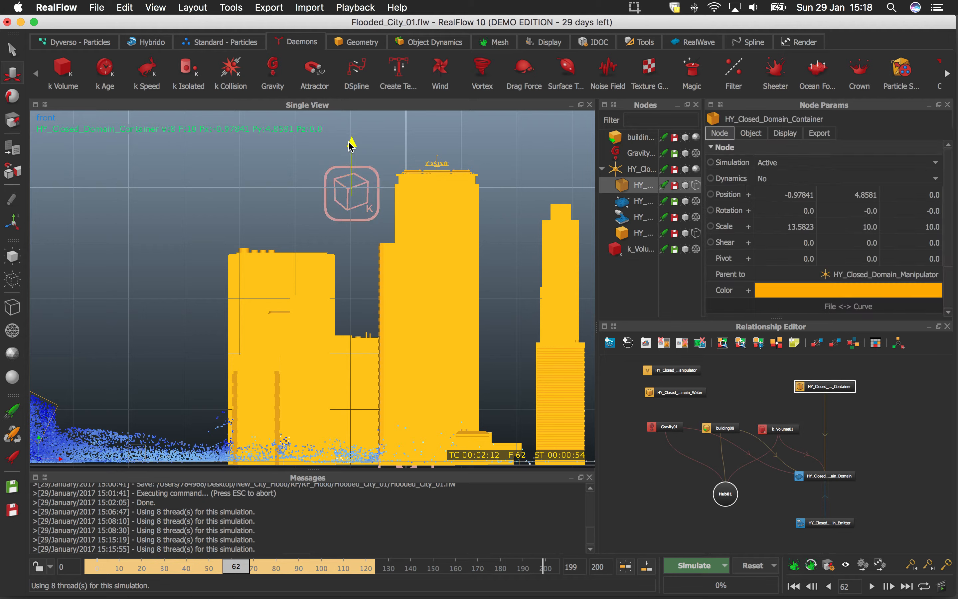
{"action": "key", "text": "super+z"}
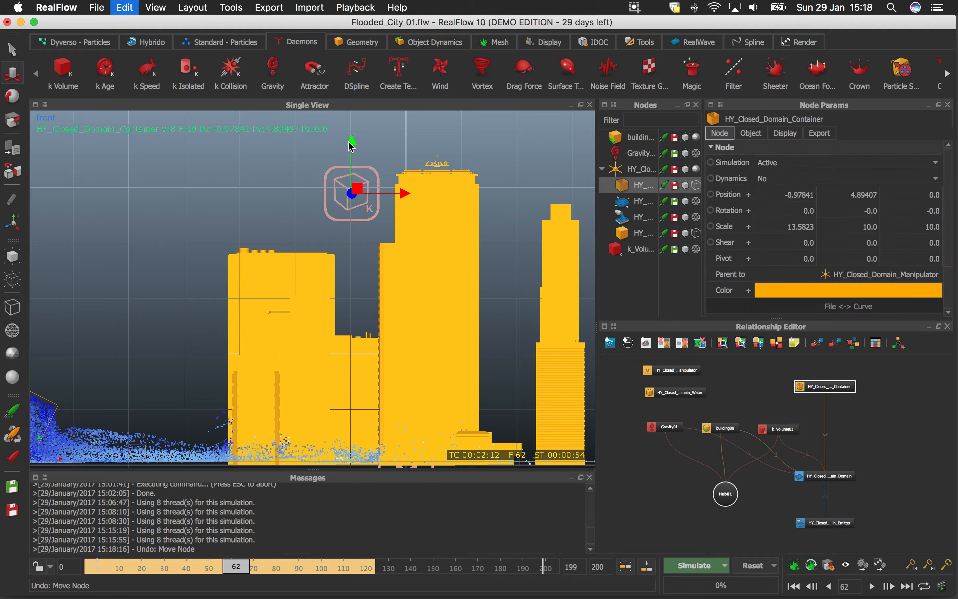
Select HY_Closed_Domain_Container and k_Volume01 together and lower both to a Y position of about 4.834.
{"action": "right_click", "coordinate": [640, 253]}
{"action": "left_click", "coordinate": [642, 193]}
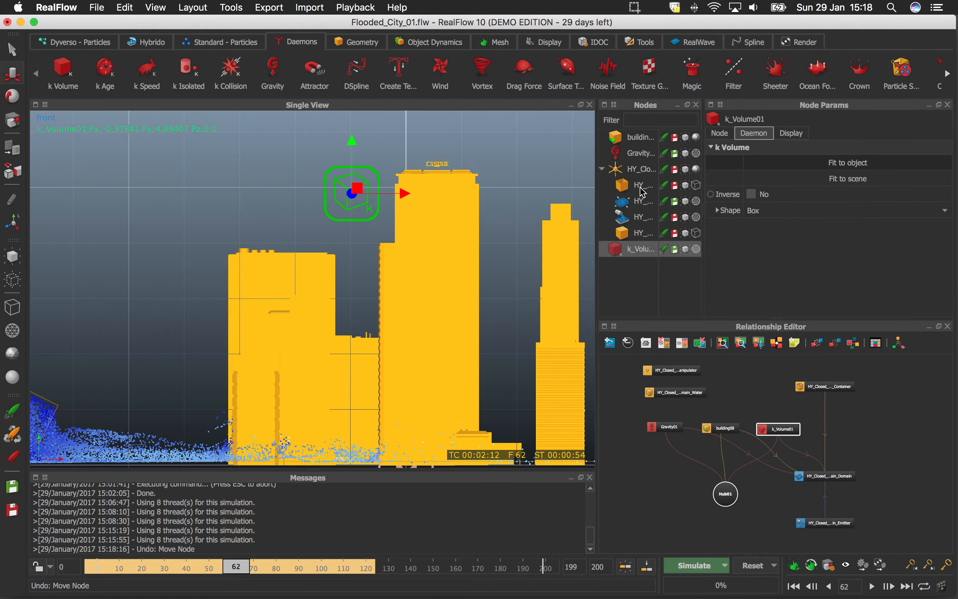
{"action": "left_click", "coordinate": [642, 191]}
{"action": "left_click", "coordinate": [644, 250], "text": "super"}
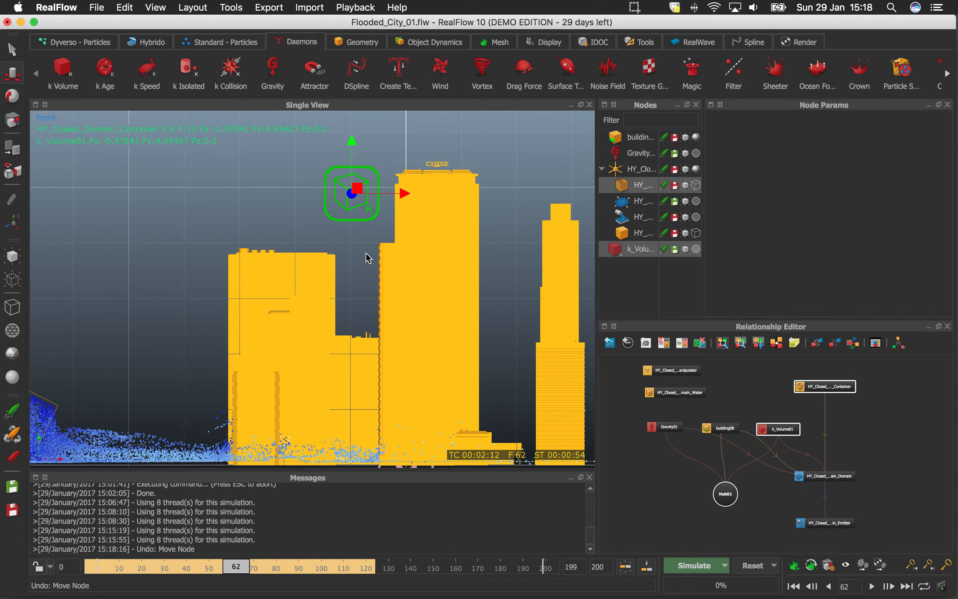
{"action": "middle_click_drag", "start_coordinate": [363, 278], "coordinate": [354, 228], "text": "alt"}
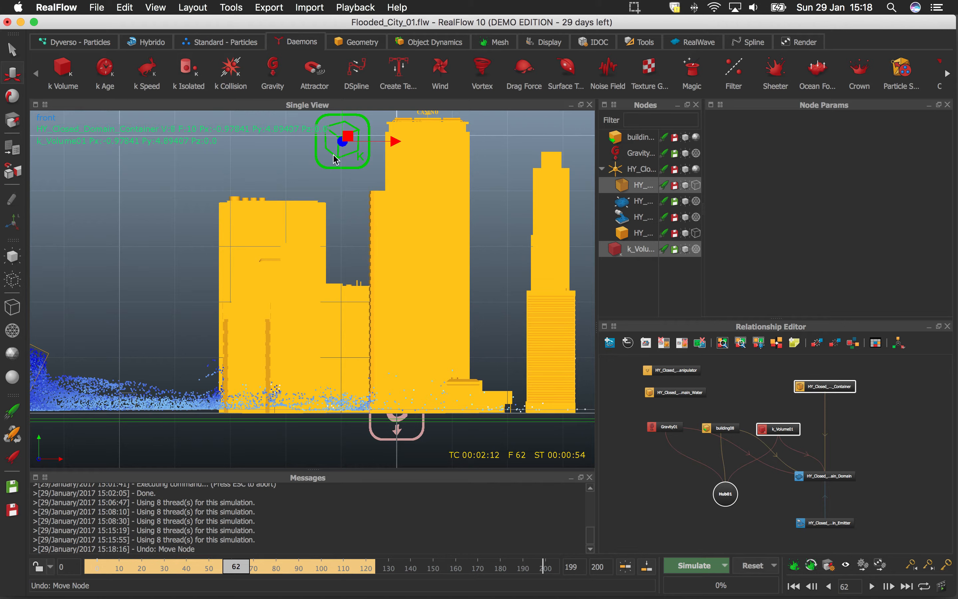
{"action": "left_click_drag", "start_coordinate": [343, 127], "coordinate": [343, 130]}
Reset the simulation data, simulate with the lowered container and k_Volume01, and stop near frame 39.
{"action": "left_click", "coordinate": [743, 569]}
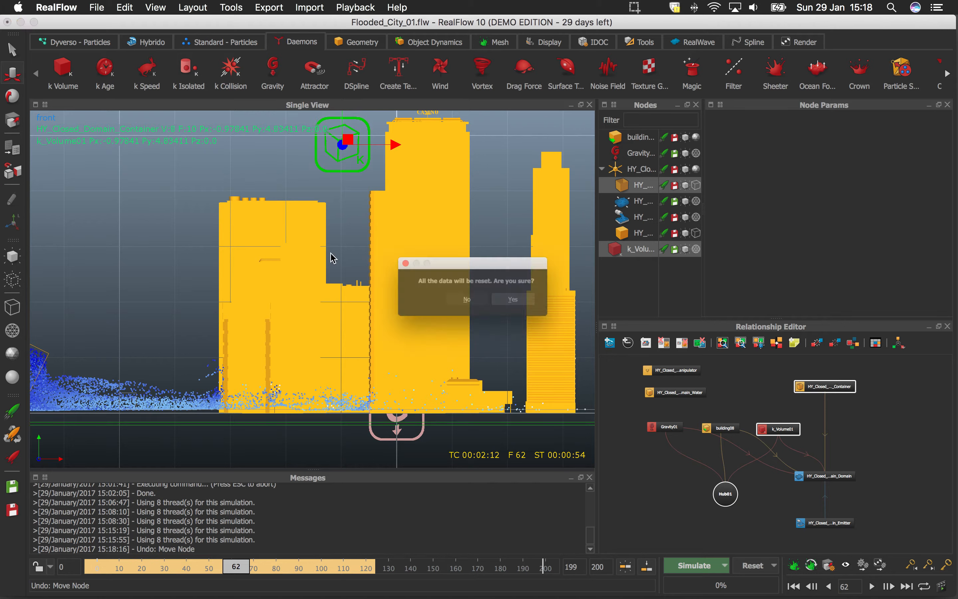
{"action": "left_click", "coordinate": [522, 303]}
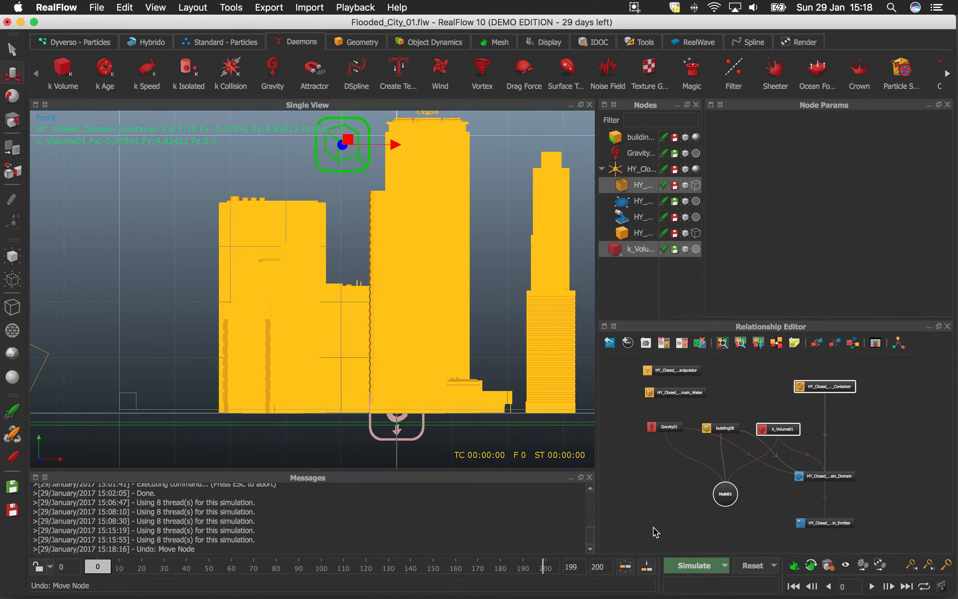
{"action": "left_click", "coordinate": [692, 567]}
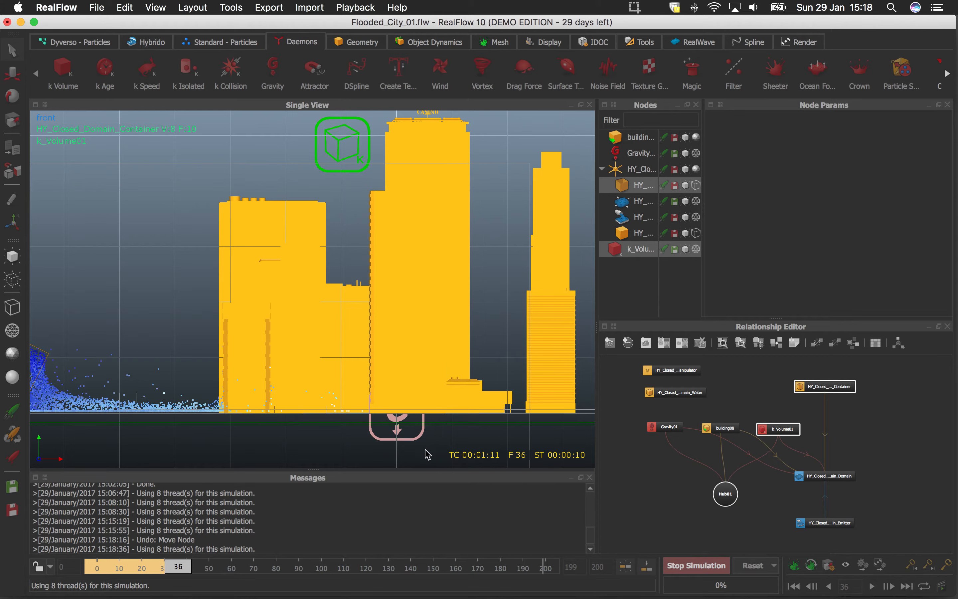
{"action": "left_click", "coordinate": [697, 565]}
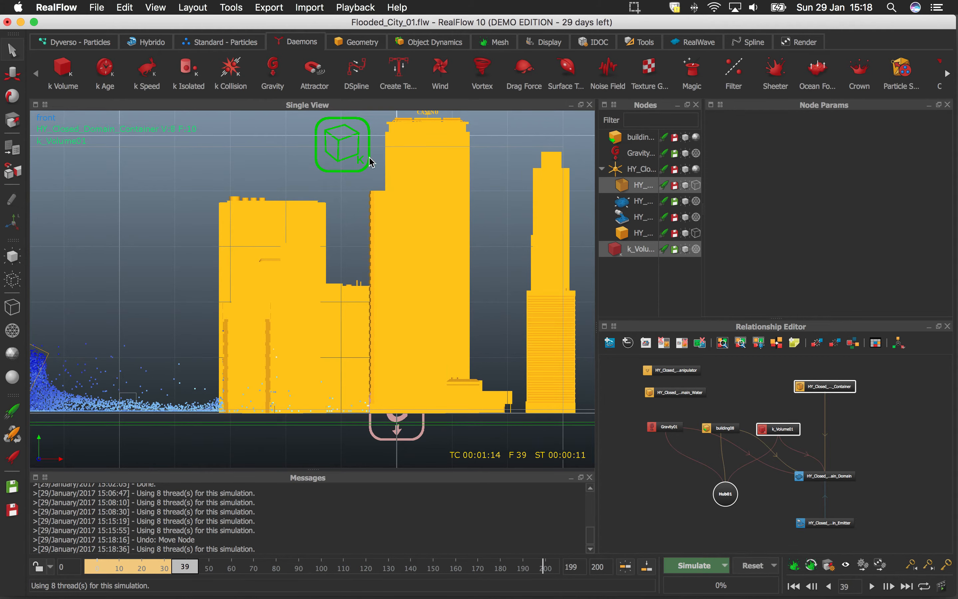
Lower HY_Closed_Domain_Container and k_Volume01 together to a Y position of about 4.810 and reset the simulation data.
{"action": "left_click", "coordinate": [13, 75]}
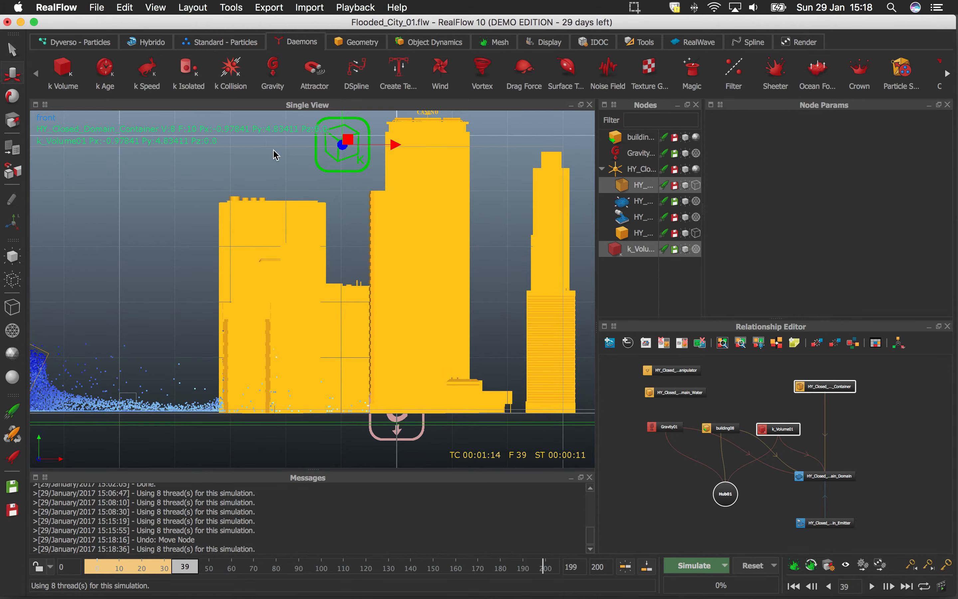
{"action": "left_click_drag", "start_coordinate": [344, 122], "coordinate": [344, 124]}
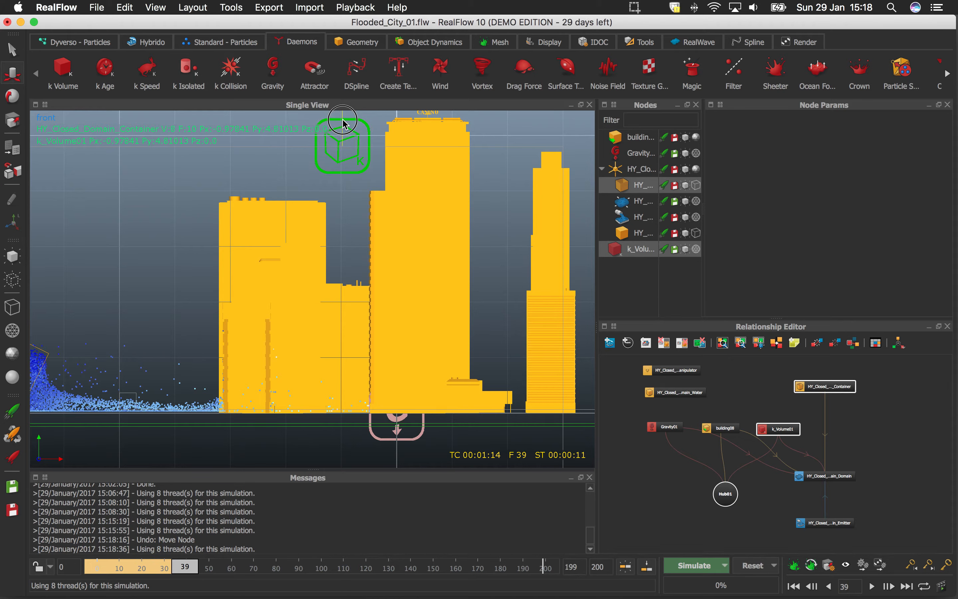
{"action": "left_click", "coordinate": [754, 566]}
{"action": "left_click", "coordinate": [542, 304]}
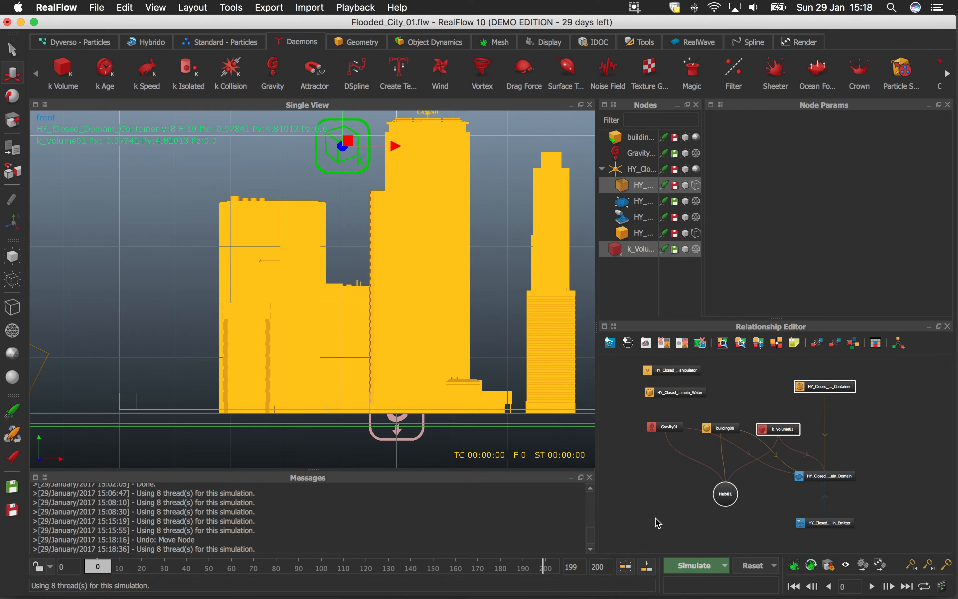
Simulate the flood to about frame 45 to check the water against the building bases, and reset the simulation data.
{"action": "left_click", "coordinate": [687, 568]}
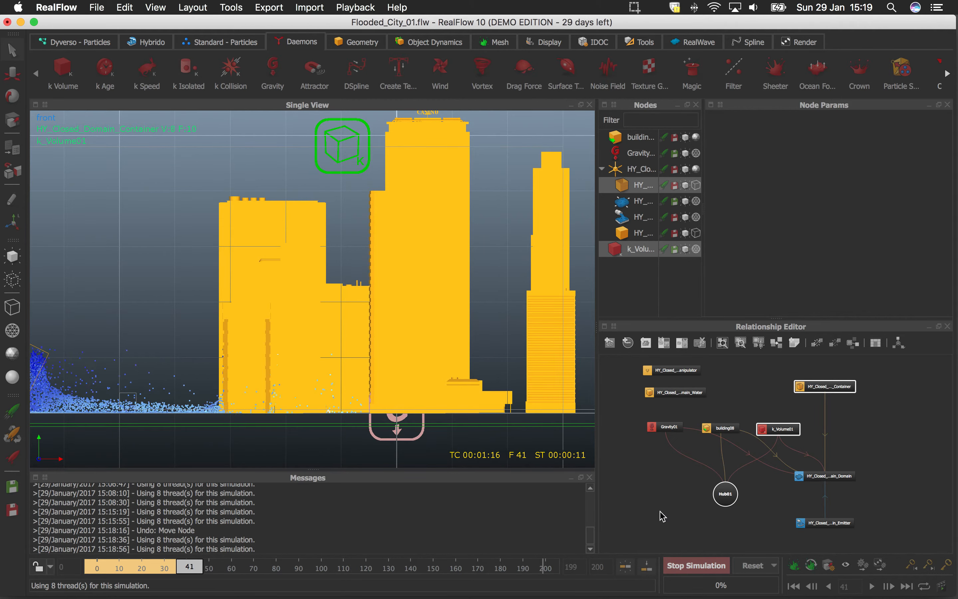
{"action": "left_click", "coordinate": [704, 565]}
{"action": "left_click", "coordinate": [759, 568]}
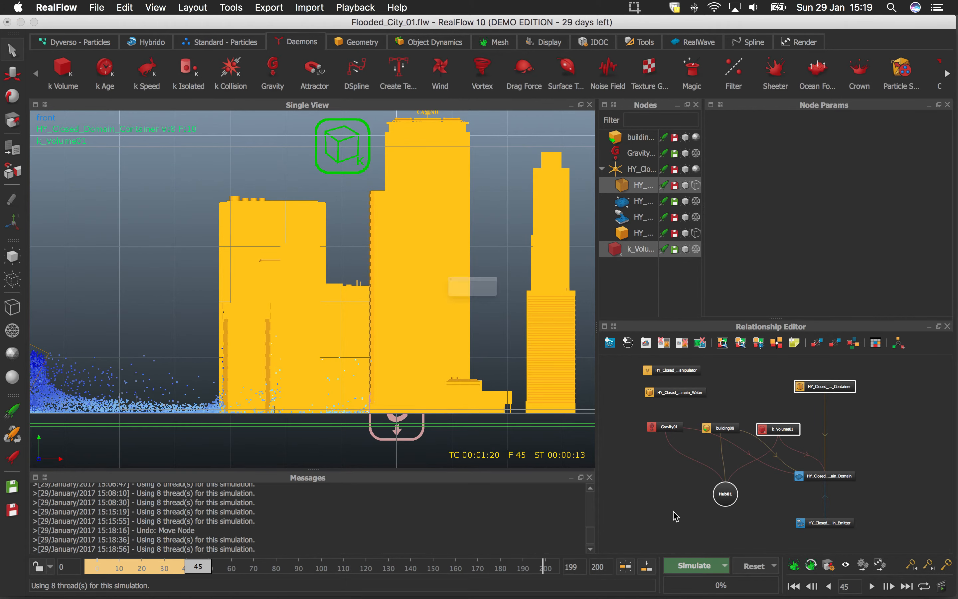
{"action": "left_click", "coordinate": [520, 308]}
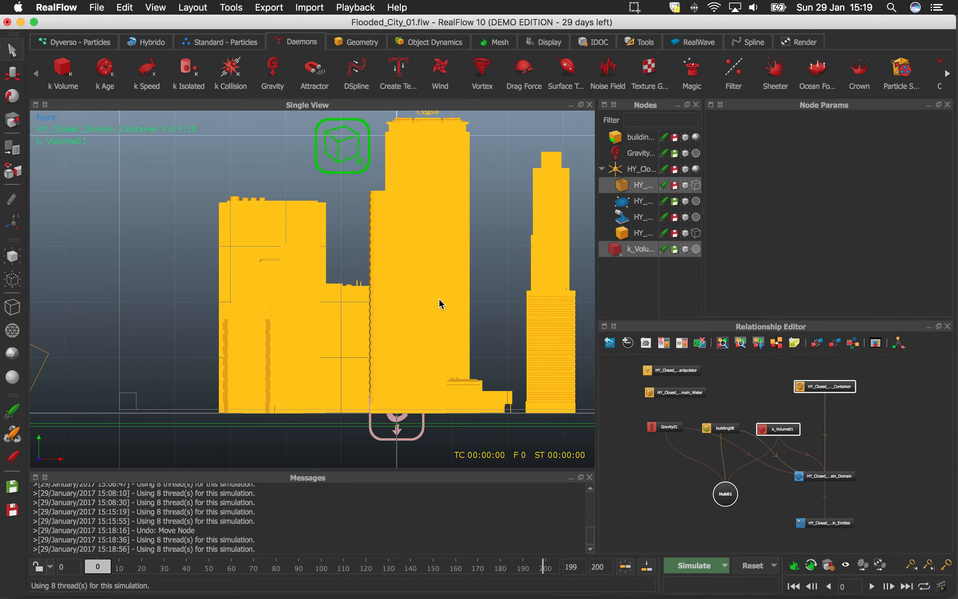
Switch to a perspective view of the whole city and save the project.
{"action": "key", "text": "4"}
{"action": "left_click_drag", "start_coordinate": [417, 303], "coordinate": [366, 357], "text": "alt"}
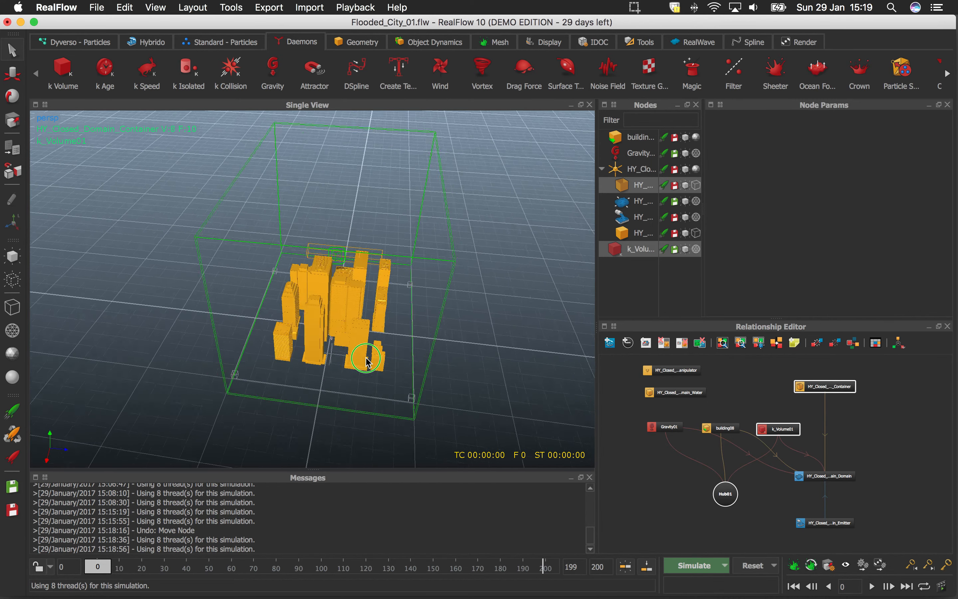
{"action": "right_click_drag", "start_coordinate": [366, 357], "coordinate": [365, 326], "text": "alt"}
{"action": "middle_click_drag", "start_coordinate": [365, 325], "coordinate": [361, 282], "text": "alt"}
{"action": "left_click", "coordinate": [96, 7]}
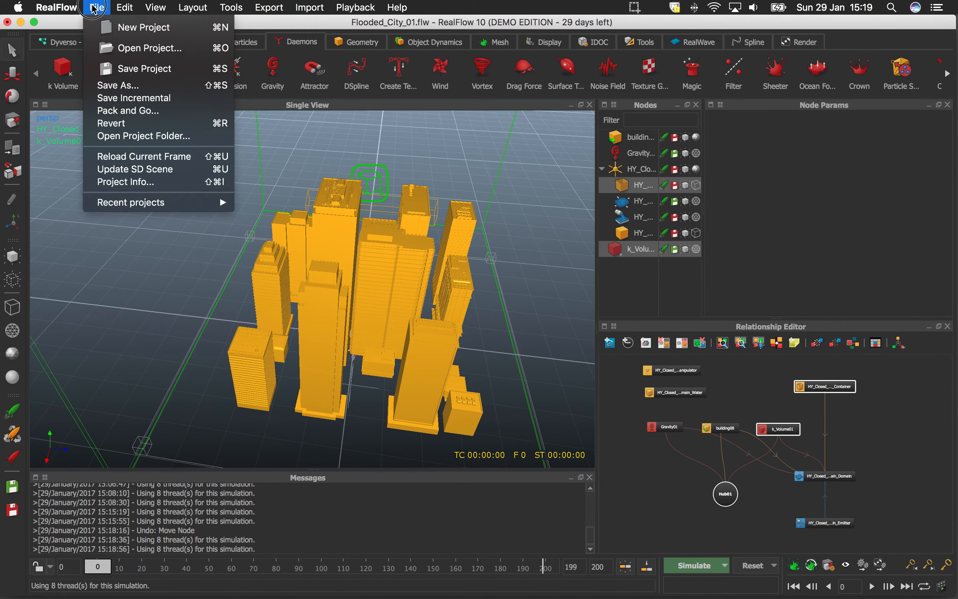
{"action": "left_click", "coordinate": [135, 70]}
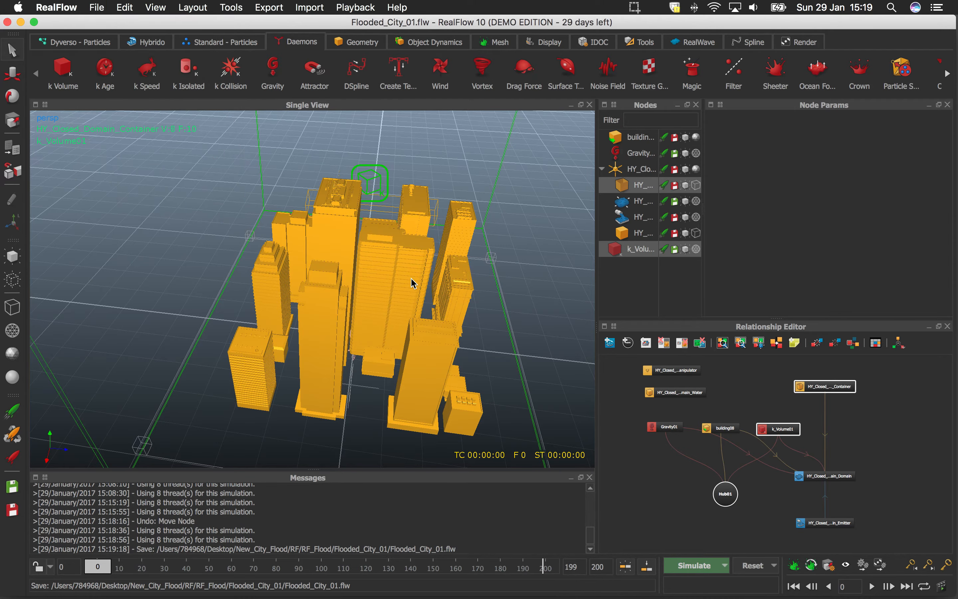
Set the Grid friction of HY_Closed_Domain_Container to 0.25.
{"action": "mouse_move", "coordinate": [354, 322]}
{"action": "left_mouse_down", "text": "alt"}
{"action": "mouse_move", "coordinate": [325, 319]}
{"action": "mouse_move", "coordinate": [366, 311]}
{"action": "mouse_move", "coordinate": [340, 310]}
{"action": "left_mouse_up", "text": "alt"}
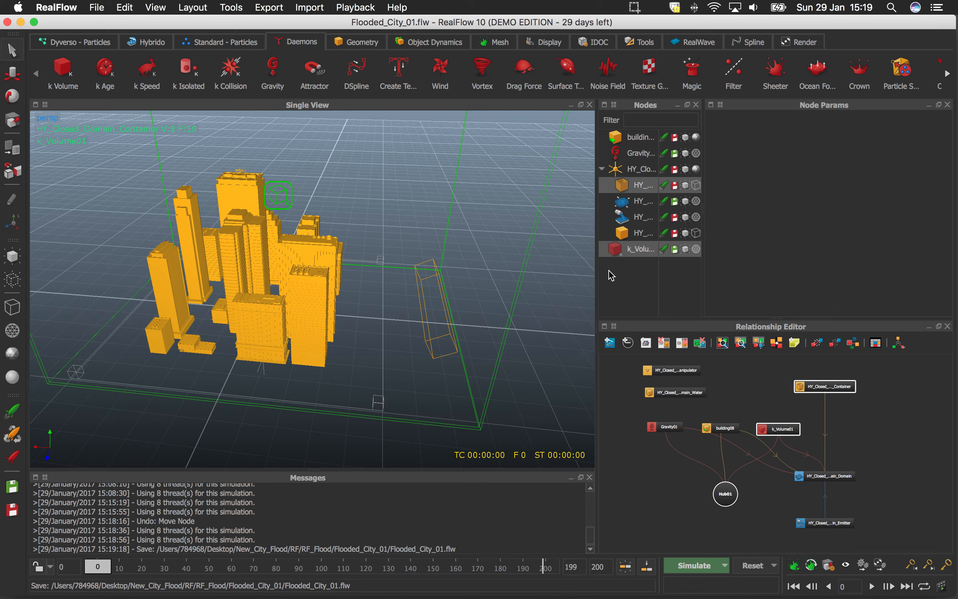
{"action": "left_click", "coordinate": [643, 187]}
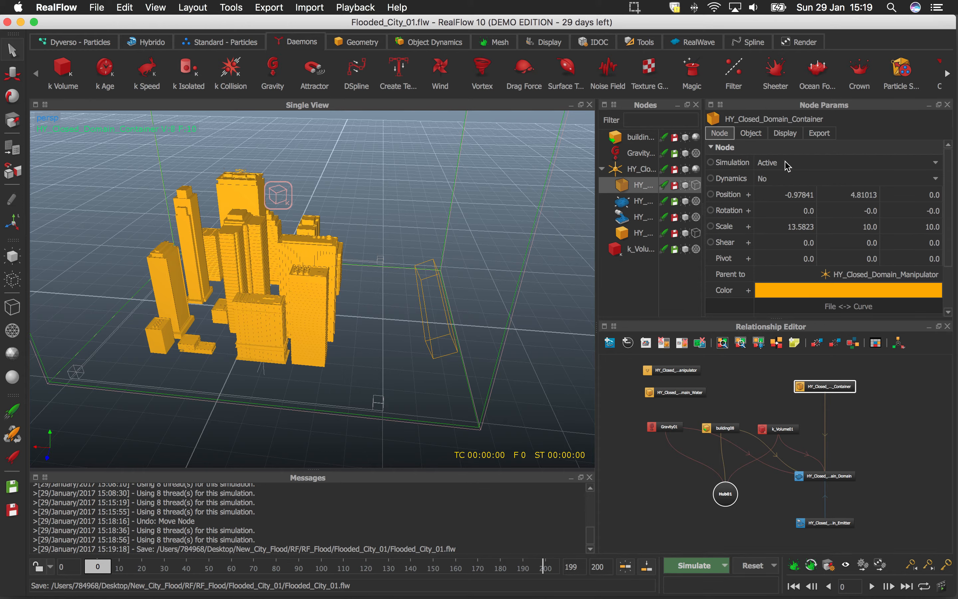
{"action": "left_click", "coordinate": [751, 134]}
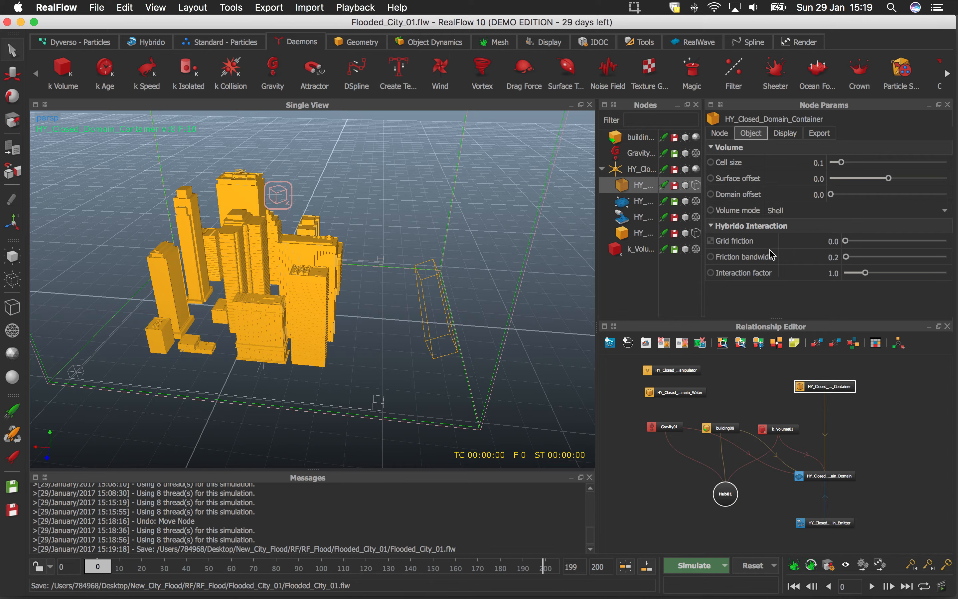
{"action": "left_click", "coordinate": [823, 242]}
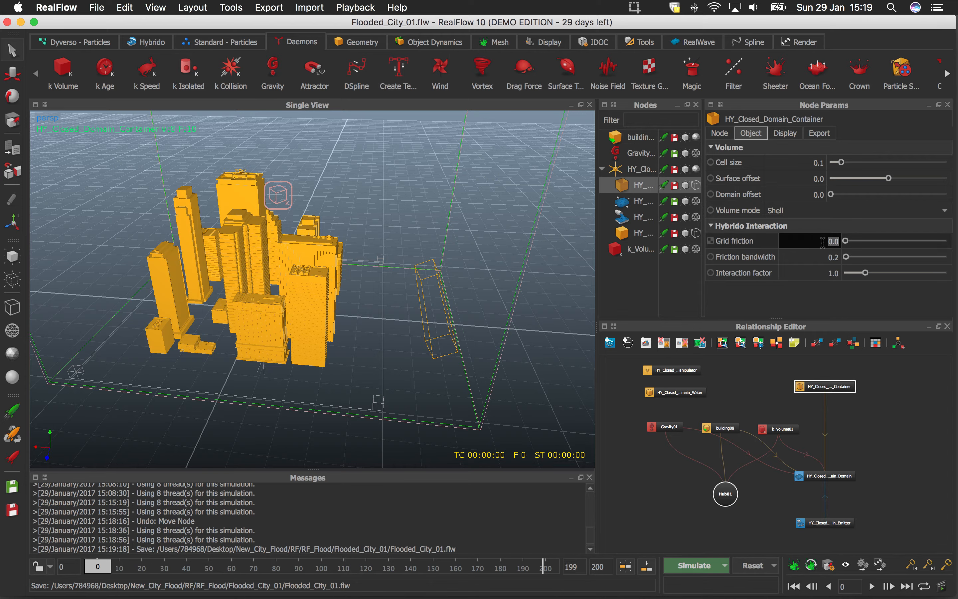
{"action": "type", "text": ".2"}
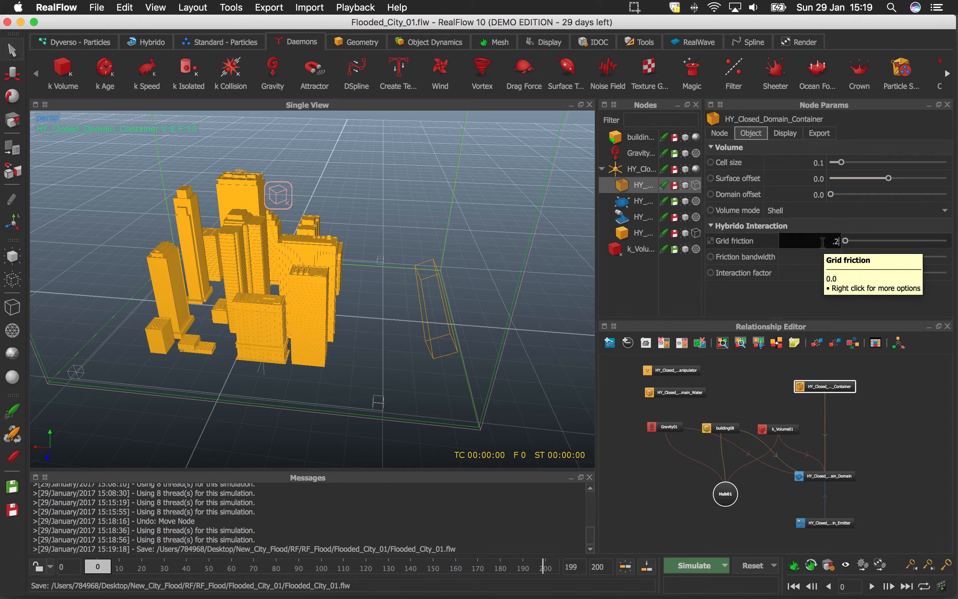
{"action": "type", "text": "5"}
{"action": "key", "text": "Return"}
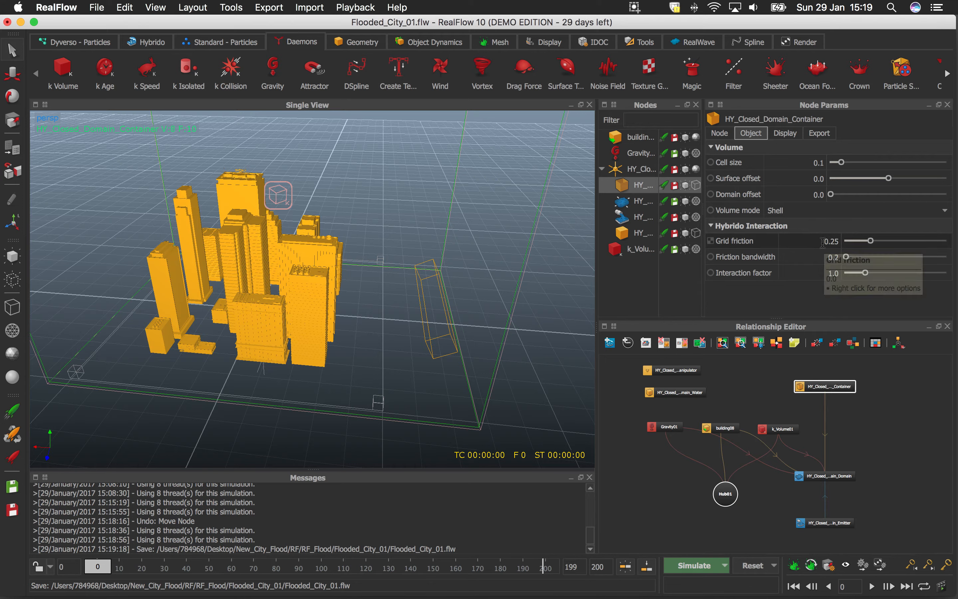
Simulate to about frame 76 with the 0.25 grid friction, examining how the water spreads across the ground towards the buildings.
{"action": "left_click", "coordinate": [691, 571]}
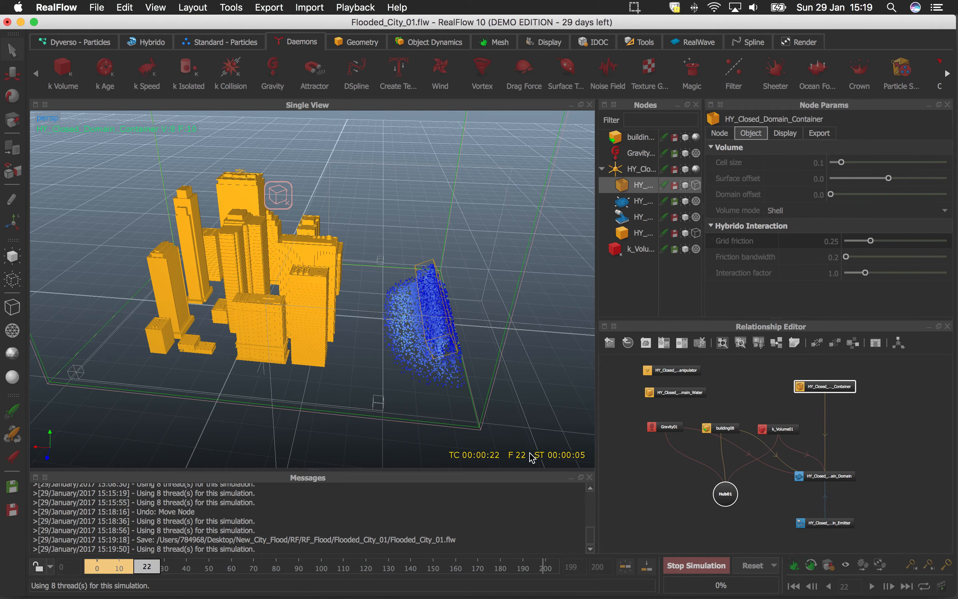
{"action": "middle_click_drag", "start_coordinate": [413, 365], "coordinate": [362, 338], "text": "alt"}
{"action": "right_click_drag", "start_coordinate": [363, 339], "coordinate": [362, 355], "text": "alt"}
{"action": "left_click_drag", "start_coordinate": [362, 355], "coordinate": [366, 366], "text": "alt"}
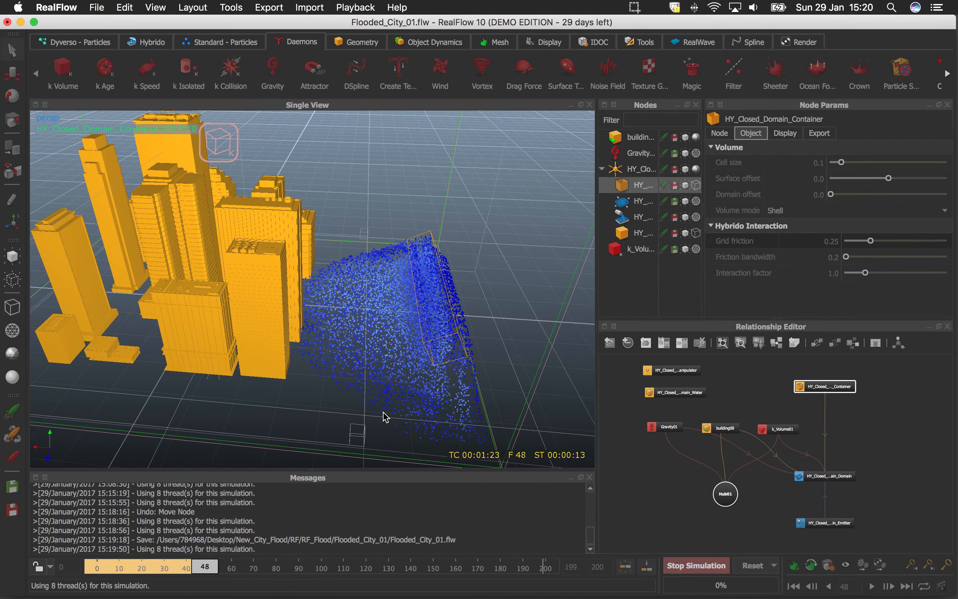
{"action": "left_click_drag", "start_coordinate": [385, 417], "coordinate": [378, 372], "text": "alt"}
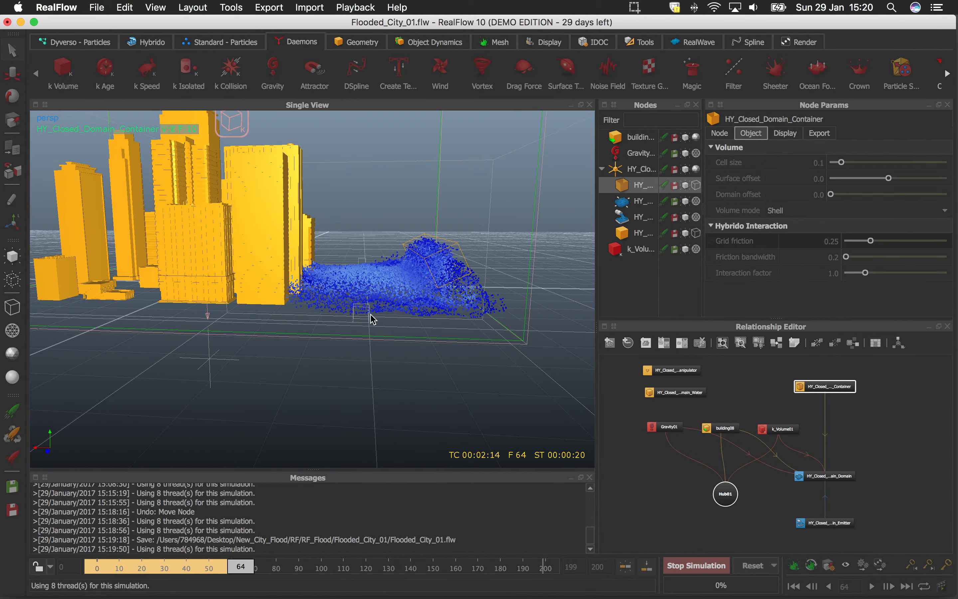
{"action": "left_click_drag", "start_coordinate": [456, 356], "coordinate": [449, 327], "text": "alt"}
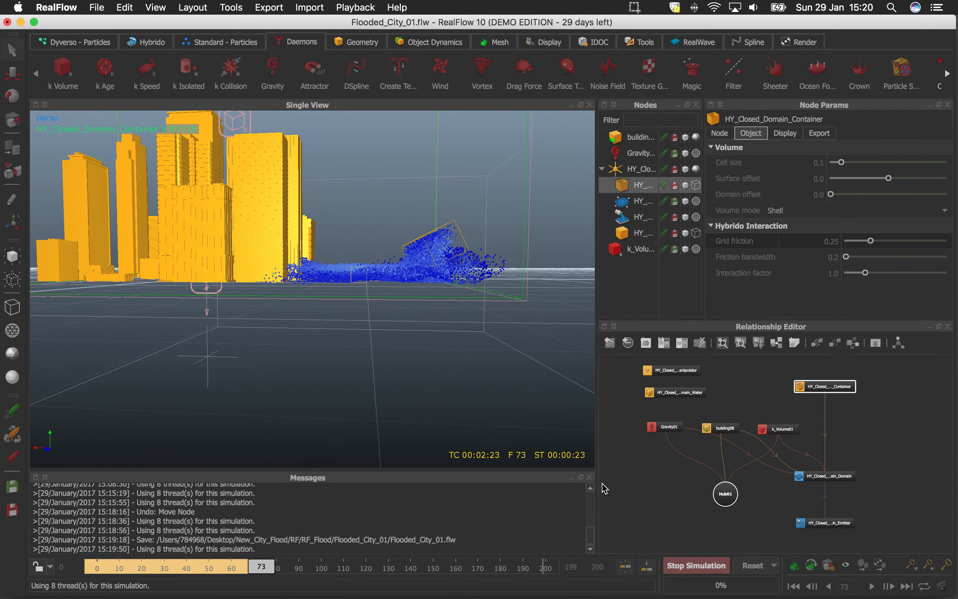
{"action": "left_click", "coordinate": [696, 565]}
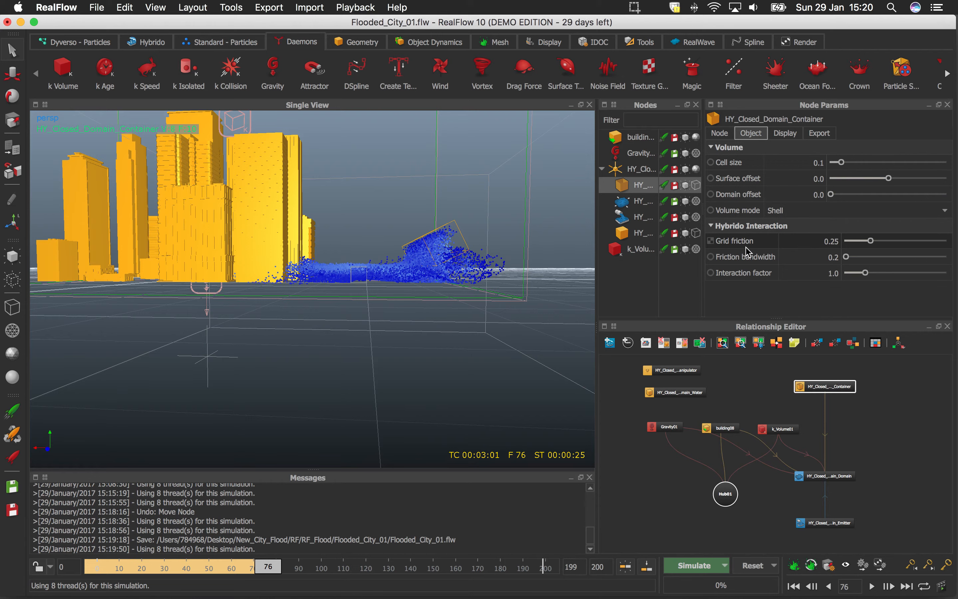
Set the Grid friction of HY_Closed_Domain_Container to 1.0 and reset the simulation data.
{"action": "left_click", "coordinate": [821, 245]}
{"action": "type", "text": "."}
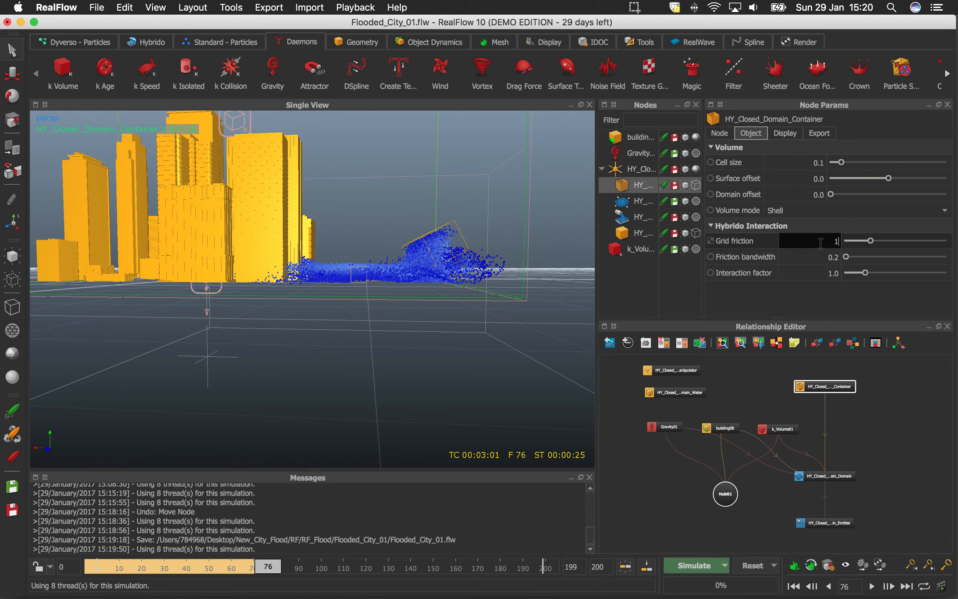
{"action": "key", "text": "Return"}
{"action": "left_click", "coordinate": [775, 562]}
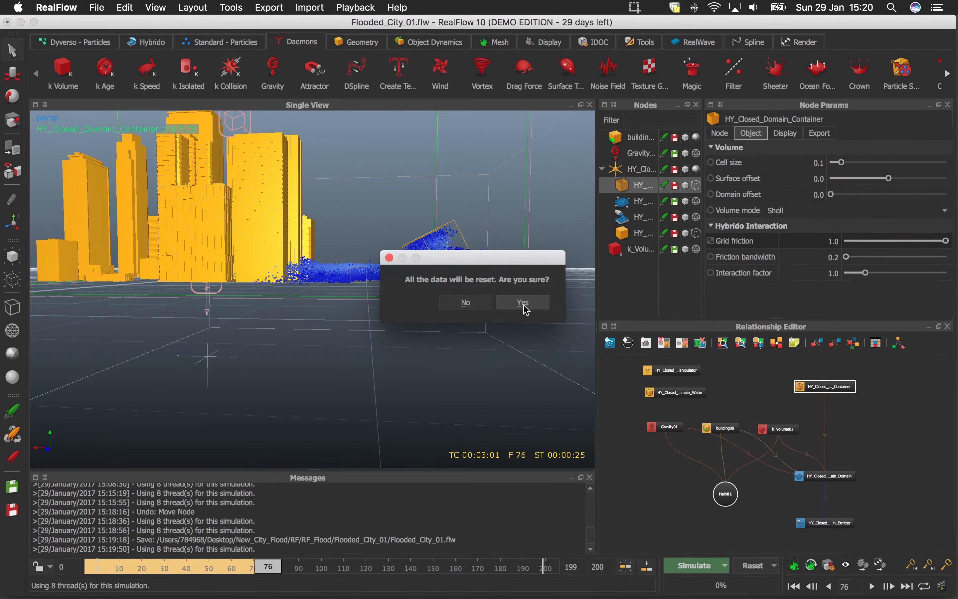
{"action": "left_click", "coordinate": [523, 302]}
Simulate to about frame 110, examining the water around the buildings from above and at ground level, and reset the simulation data.
{"action": "left_click", "coordinate": [692, 566]}
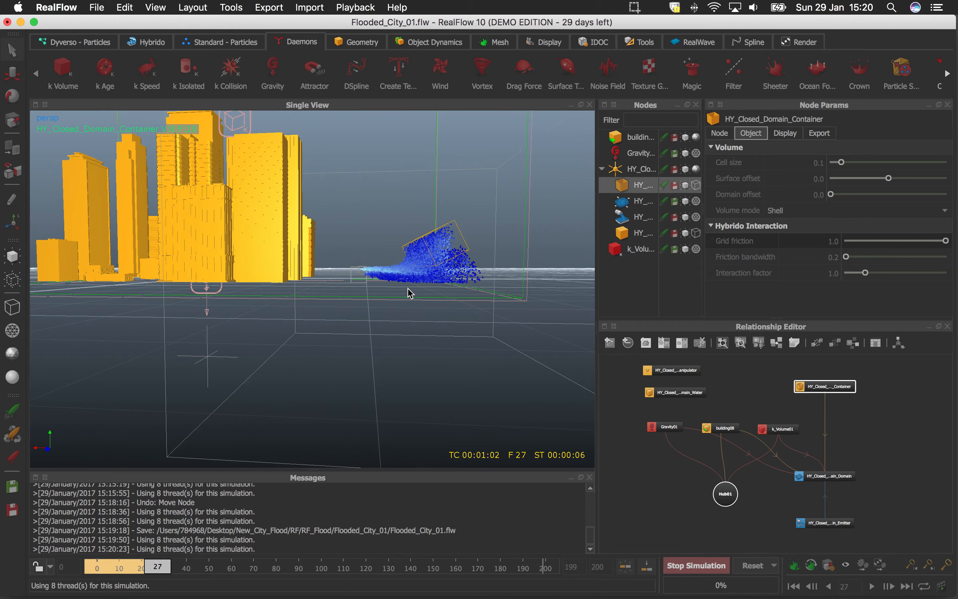
{"action": "mouse_move", "coordinate": [375, 289]}
{"action": "left_mouse_down", "text": "alt"}
{"action": "mouse_move", "coordinate": [383, 315]}
{"action": "mouse_move", "coordinate": [402, 322]}
{"action": "mouse_move", "coordinate": [379, 287]}
{"action": "left_mouse_up", "text": "alt"}
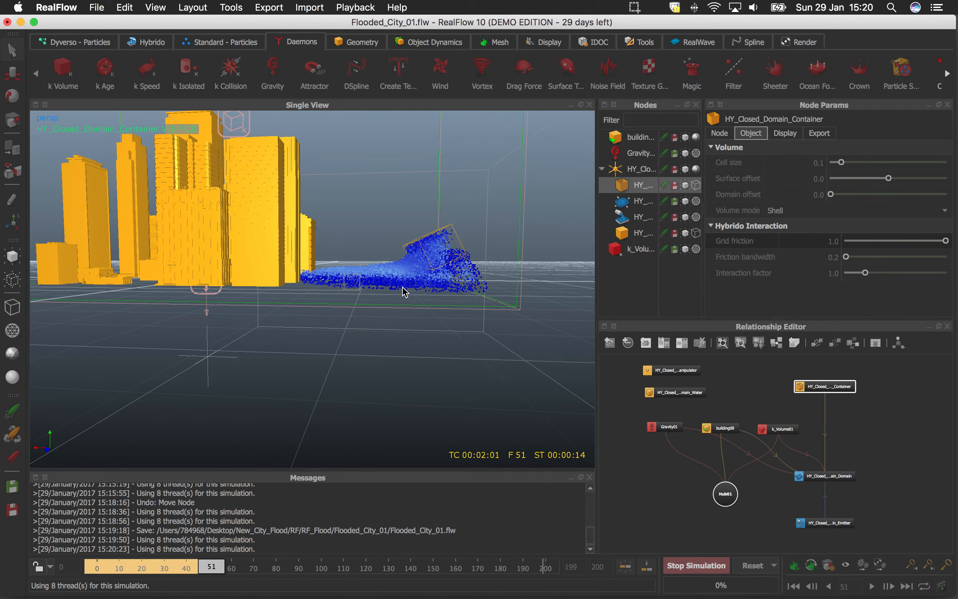
{"action": "left_click_drag", "start_coordinate": [404, 291], "coordinate": [406, 281], "text": "alt"}
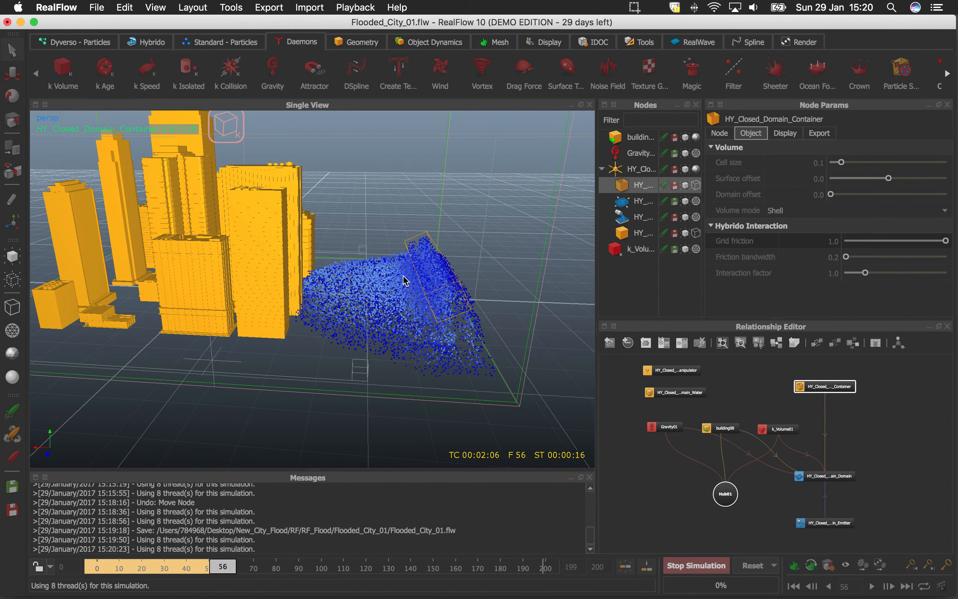
{"action": "left_click_drag", "start_coordinate": [380, 342], "coordinate": [337, 358], "text": "alt"}
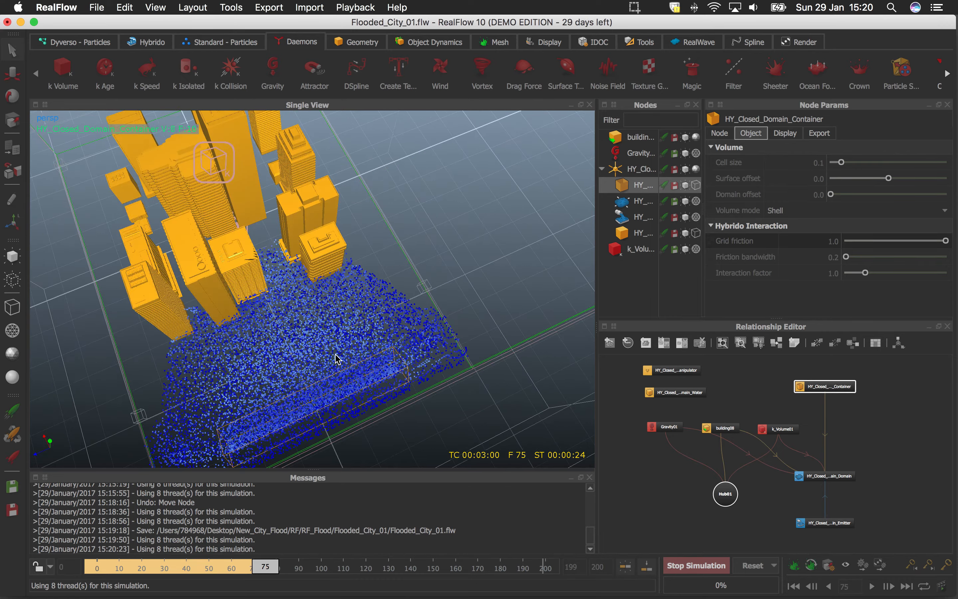
{"action": "left_click_drag", "start_coordinate": [246, 347], "coordinate": [217, 410], "text": "alt"}
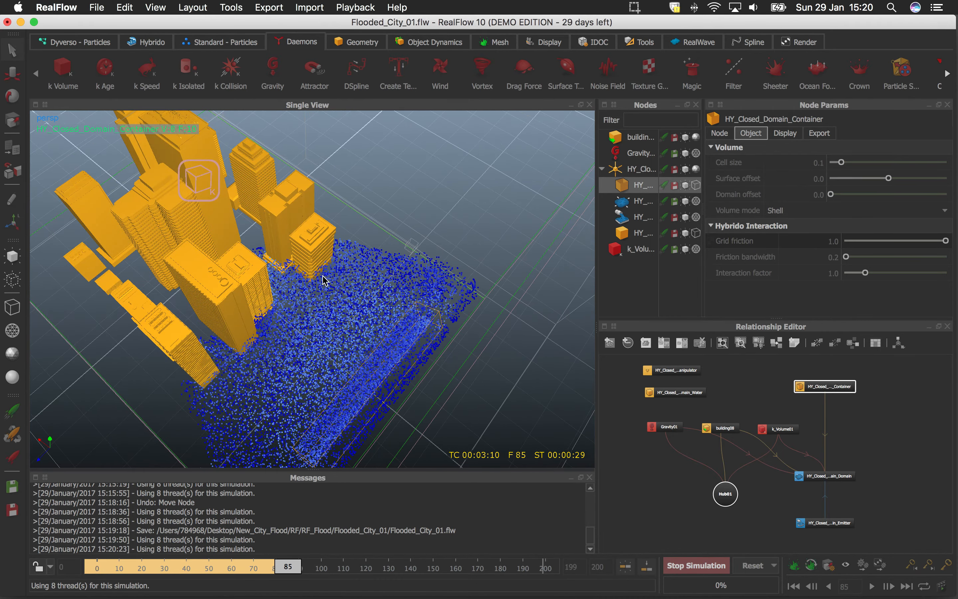
{"action": "left_click_drag", "start_coordinate": [323, 280], "coordinate": [378, 272], "text": "alt"}
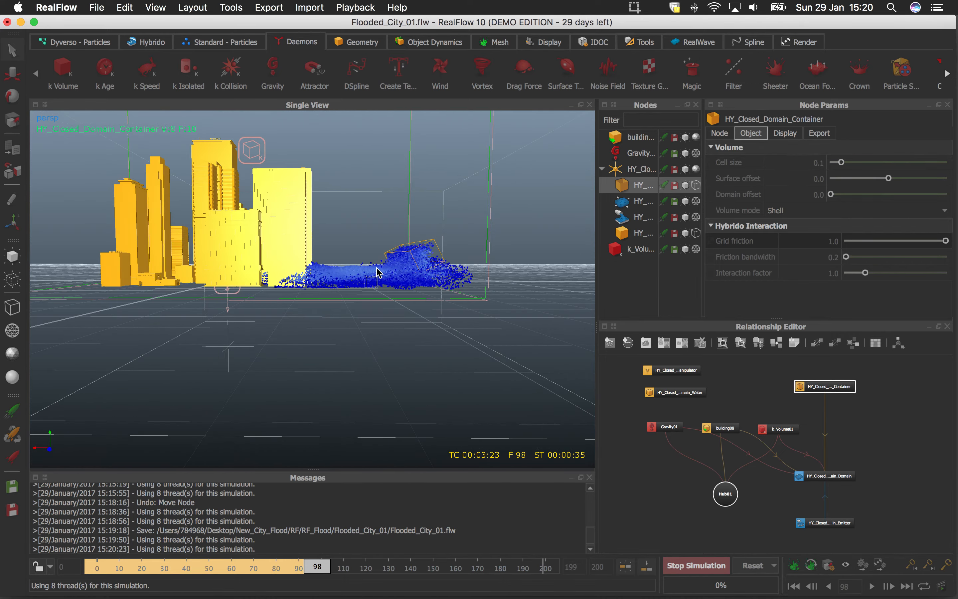
{"action": "left_click_drag", "start_coordinate": [376, 282], "coordinate": [389, 305], "text": "alt"}
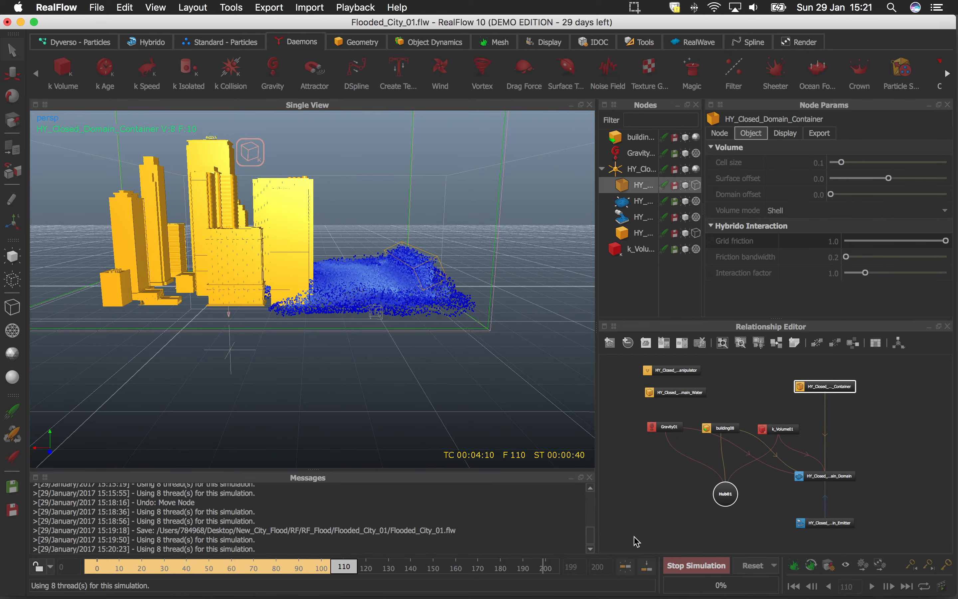
{"action": "left_click", "coordinate": [696, 565]}
{"action": "left_click", "coordinate": [752, 566]}
{"action": "left_click", "coordinate": [530, 308]}
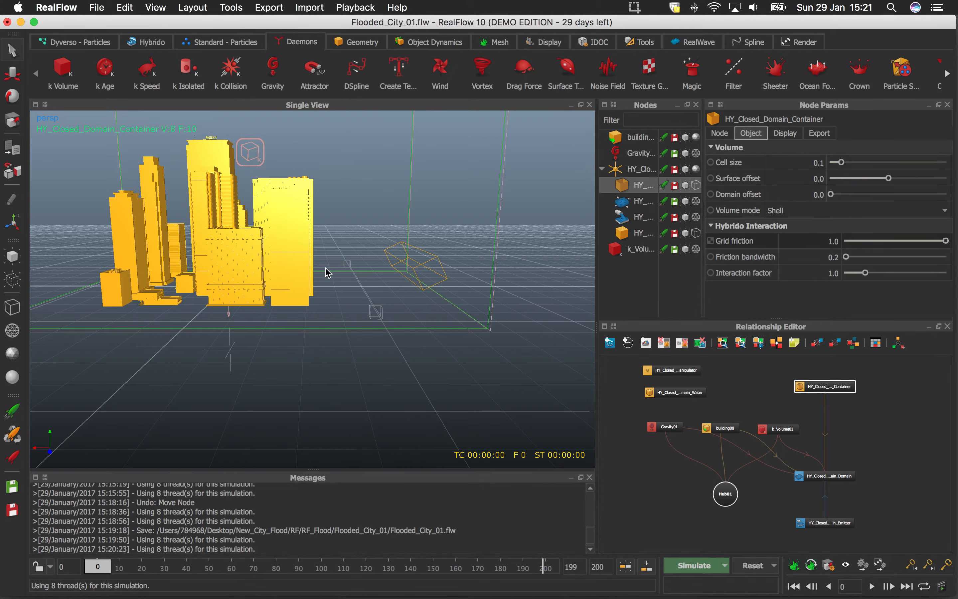
Set the Grid friction of HY_Closed_Domain_Container to 0.5.
{"action": "left_click_drag", "start_coordinate": [327, 272], "coordinate": [335, 284], "text": "alt"}
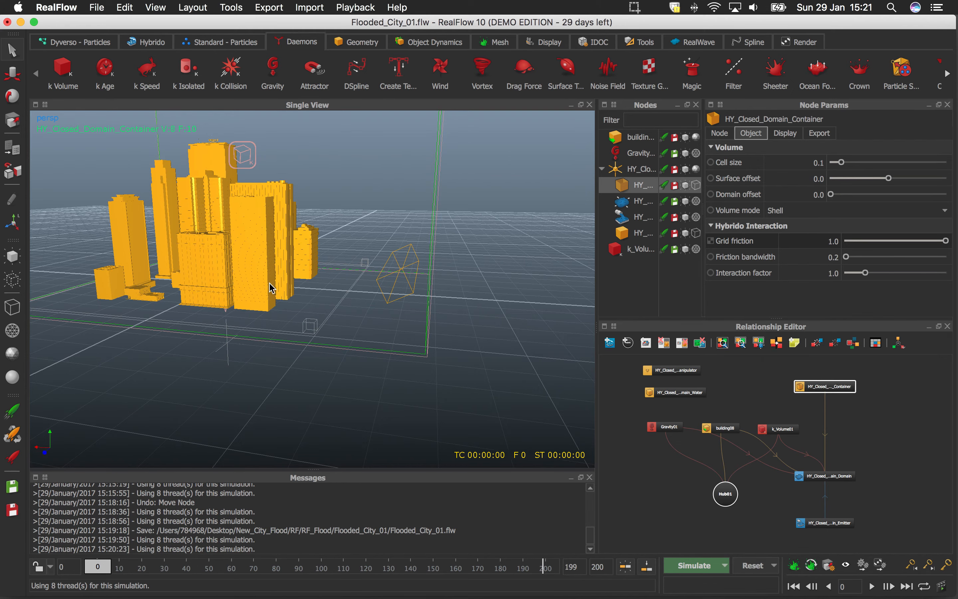
{"action": "mouse_move", "coordinate": [321, 279]}
{"action": "right_mouse_down", "text": "alt"}
{"action": "mouse_move", "coordinate": [318, 299]}
{"action": "mouse_move", "coordinate": [316, 283]}
{"action": "right_mouse_up", "text": "alt"}
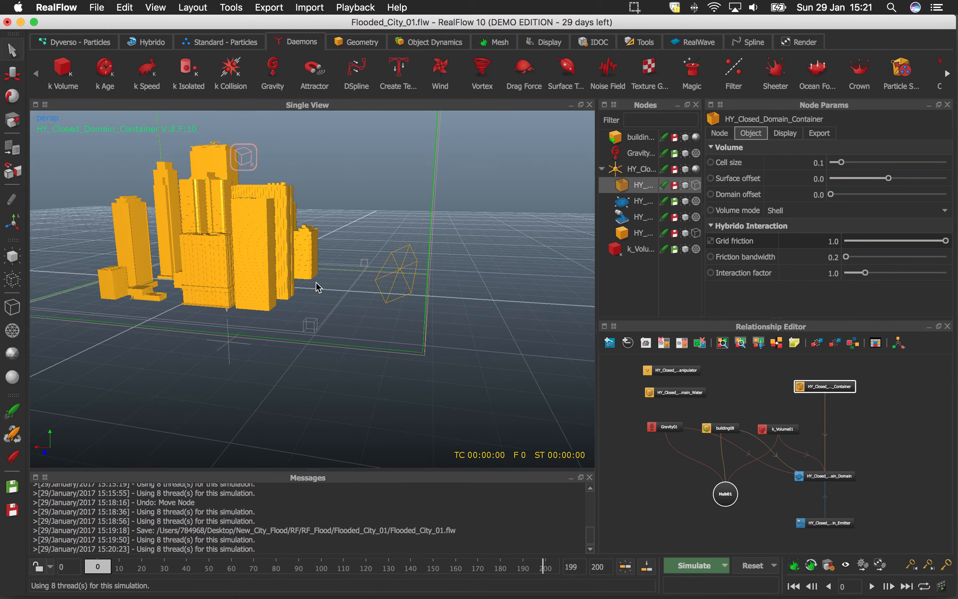
{"action": "middle_click_drag", "start_coordinate": [316, 284], "coordinate": [341, 284], "text": "alt"}
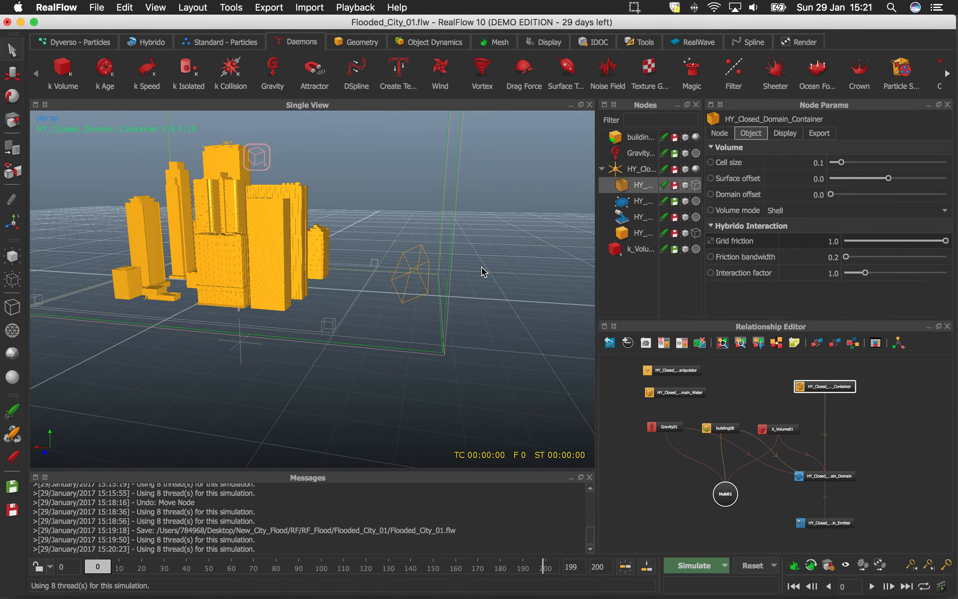
{"action": "left_click", "coordinate": [162, 44]}
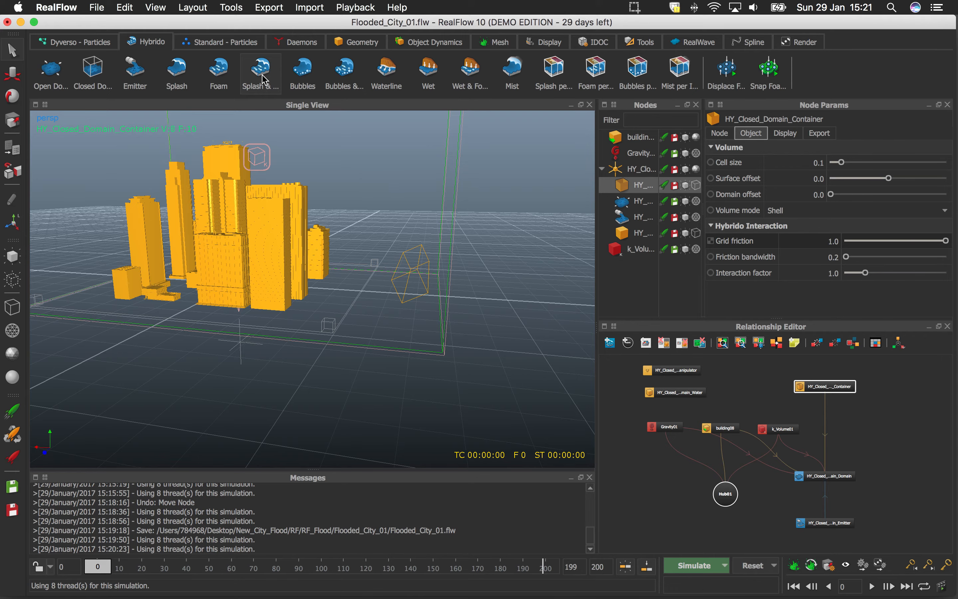
{"action": "right_click_drag", "start_coordinate": [477, 295], "coordinate": [432, 283], "text": "alt"}
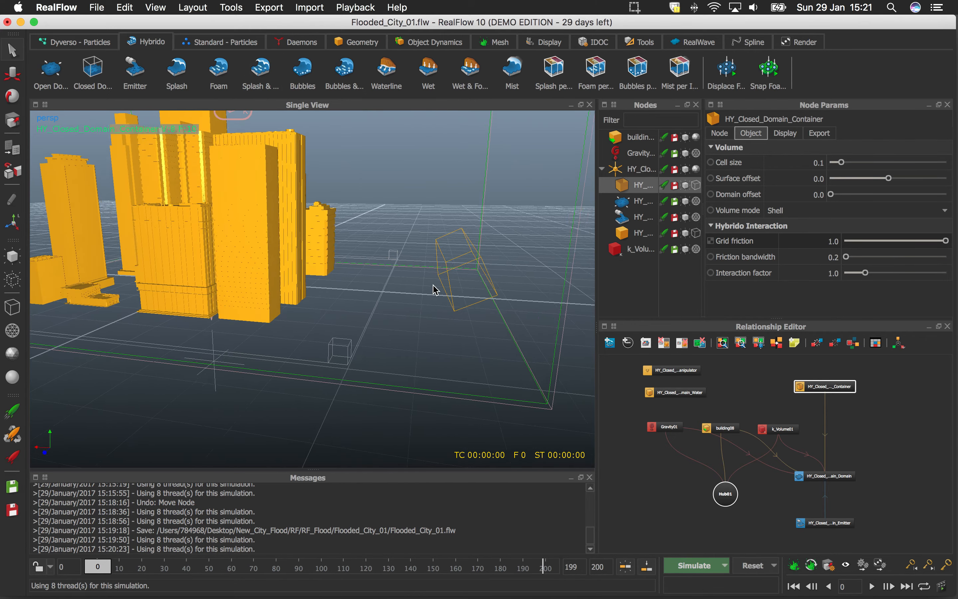
{"action": "left_click_drag", "start_coordinate": [433, 284], "coordinate": [646, 438], "text": "alt"}
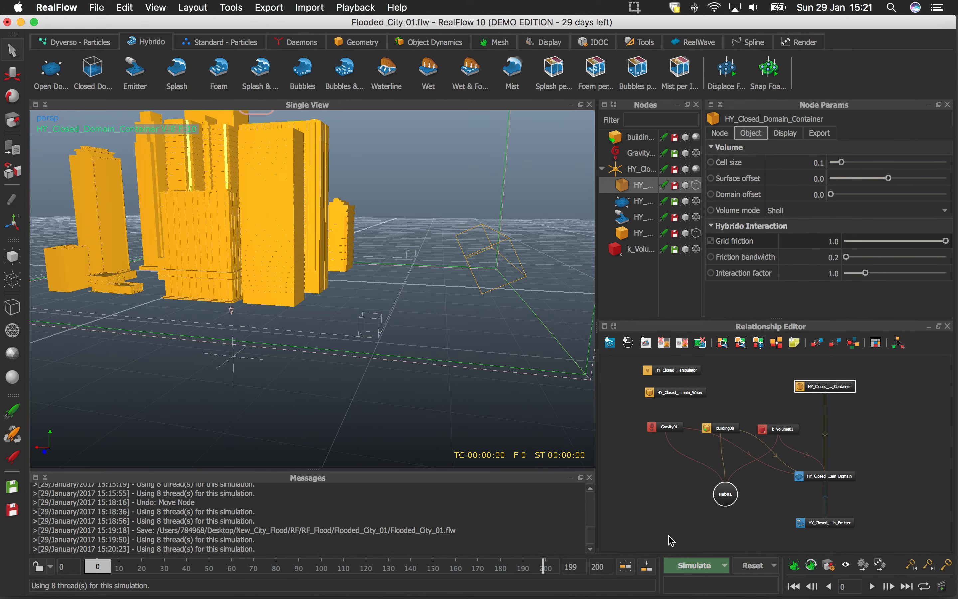
{"action": "left_click_drag", "start_coordinate": [526, 353], "coordinate": [514, 315], "text": "alt"}
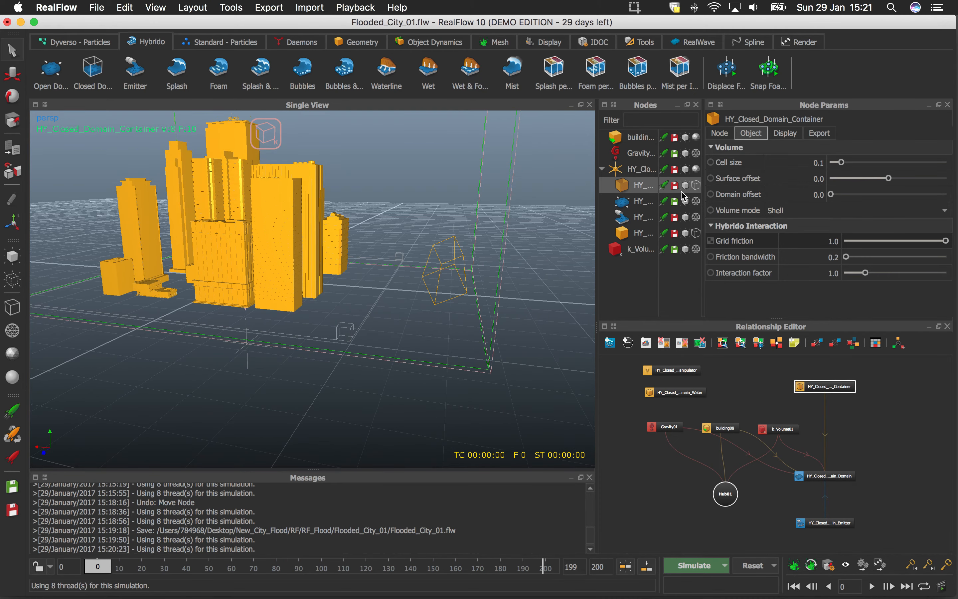
{"action": "double_click", "coordinate": [799, 242]}
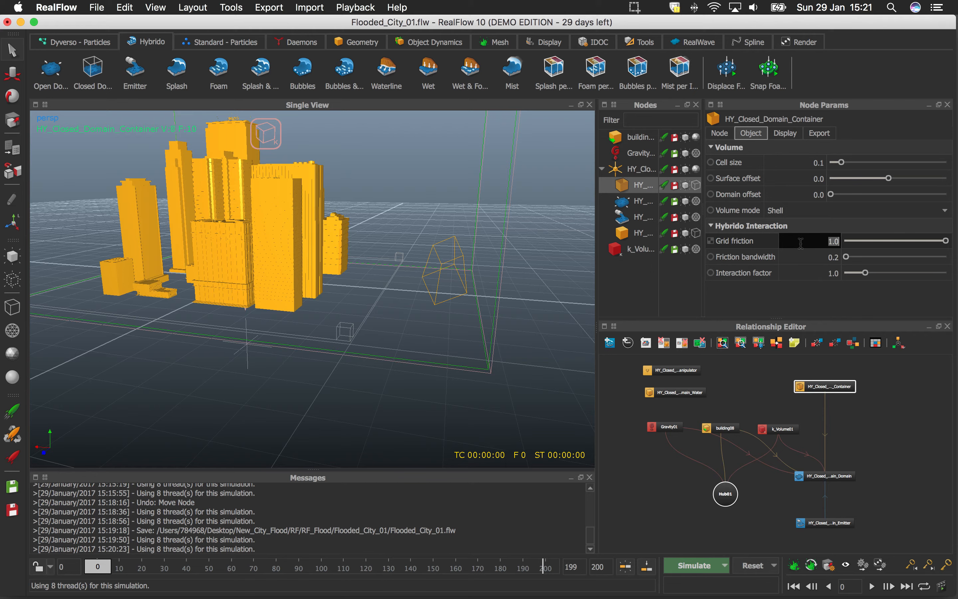
{"action": "type", "text": ".5"}
{"action": "key", "text": "Return"}
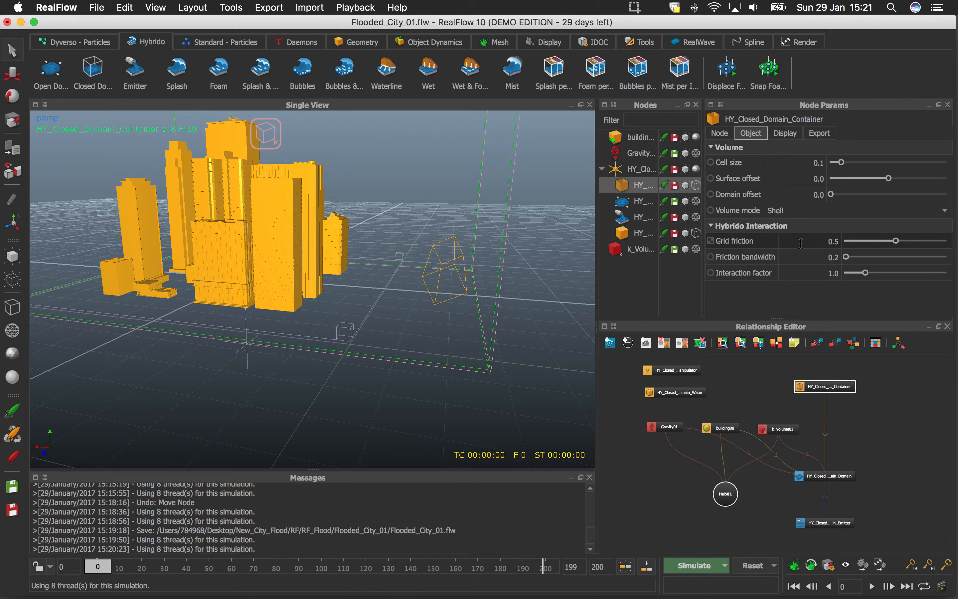
Simulate to about frame 45 with the 0.5 grid friction, examining from above how the water spreads towards the buildings.
{"action": "left_click", "coordinate": [704, 567]}
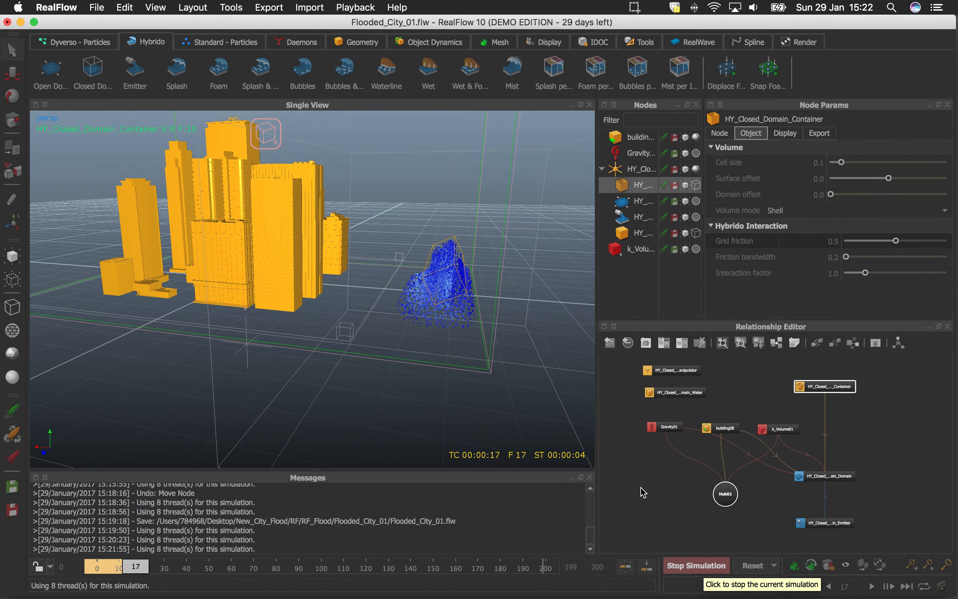
{"action": "left_click_drag", "start_coordinate": [451, 316], "coordinate": [472, 380], "text": "alt"}
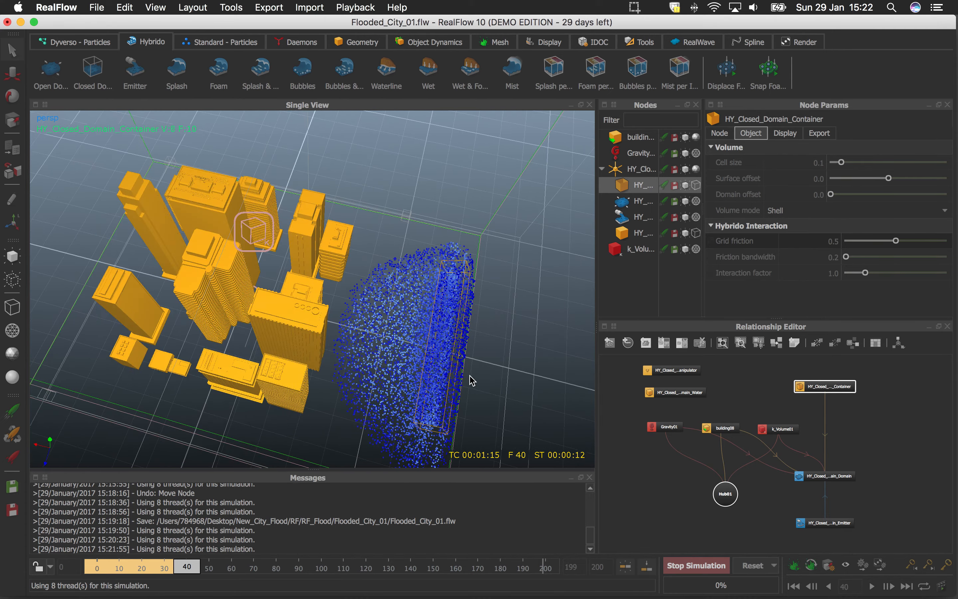
{"action": "left_click", "coordinate": [695, 566]}
Set the Grid friction of building08 to 0.25.
{"action": "left_click", "coordinate": [303, 341]}
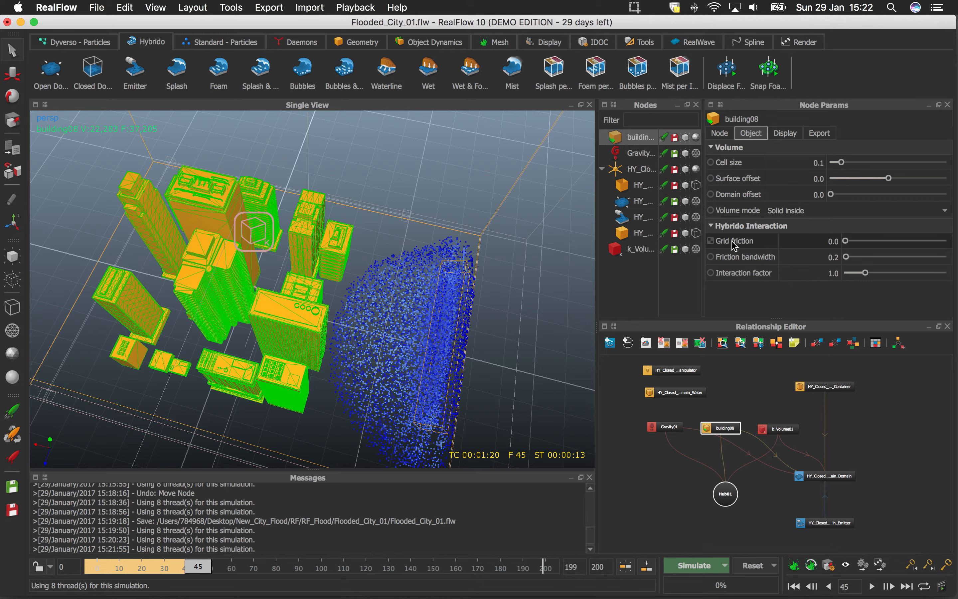
{"action": "double_click", "coordinate": [813, 242]}
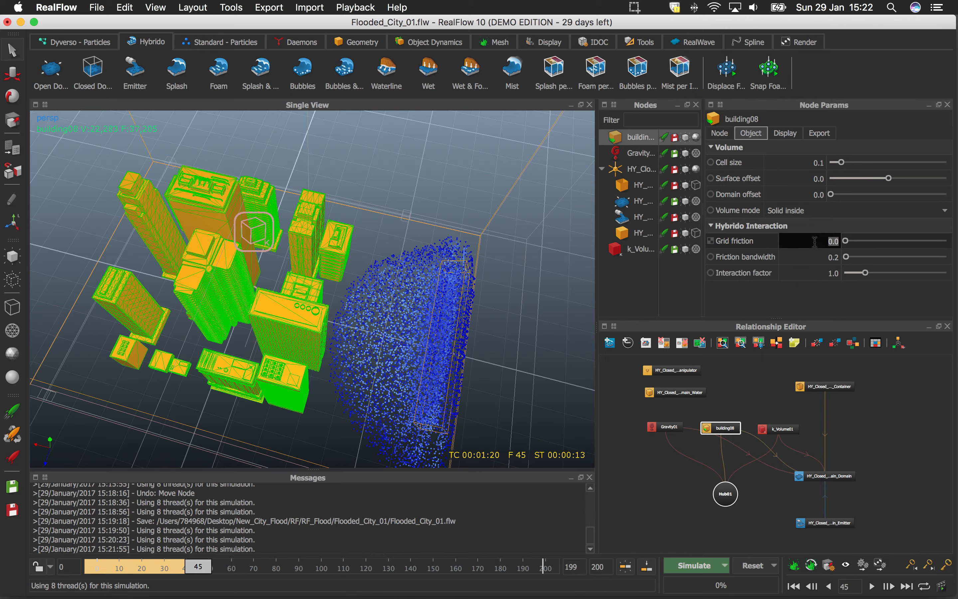
{"action": "key", "text": "Return"}
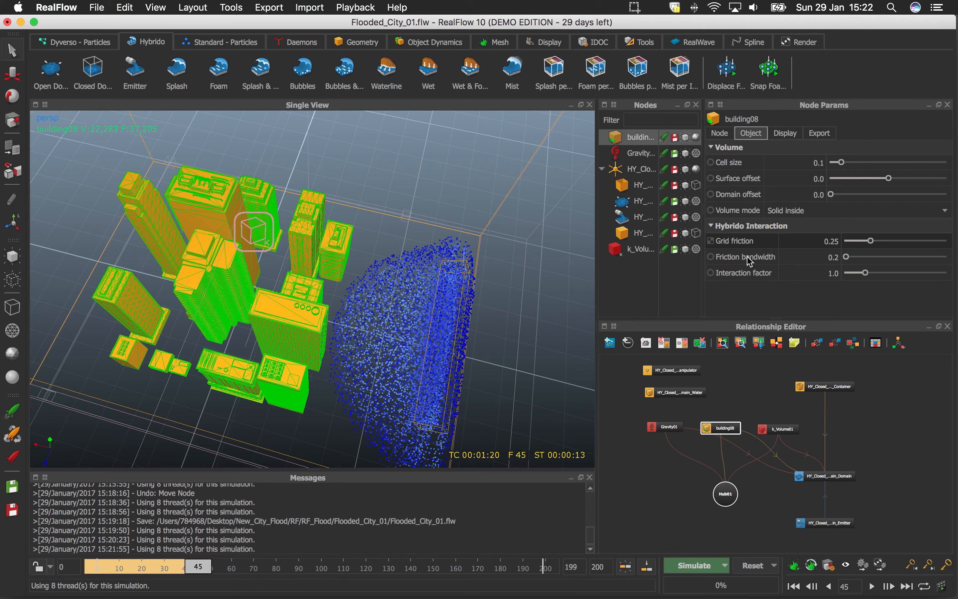
{"action": "left_click", "coordinate": [785, 134]}
{"action": "left_click", "coordinate": [823, 137]}
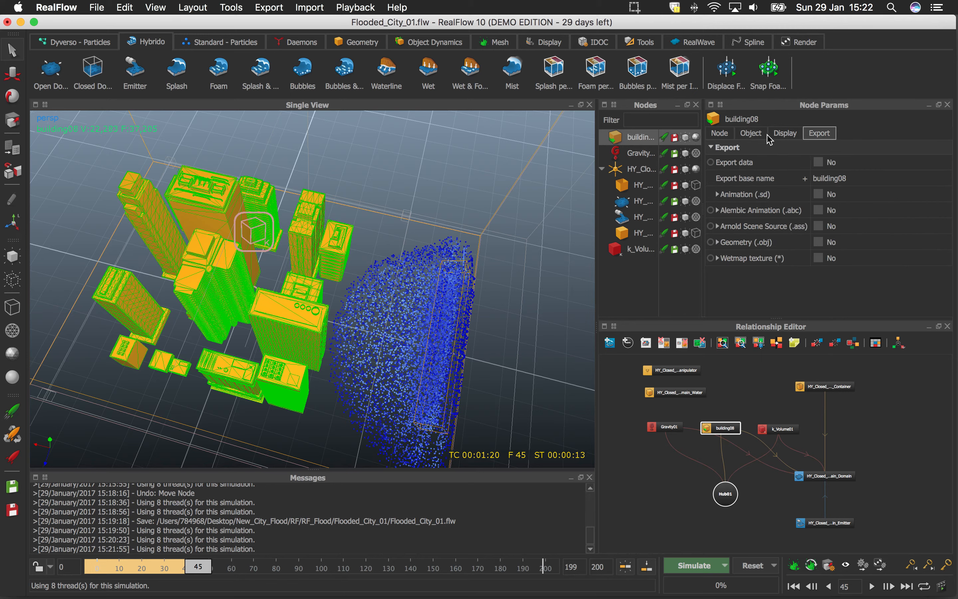
{"action": "left_click", "coordinate": [762, 137]}
{"action": "left_click", "coordinate": [725, 136]}
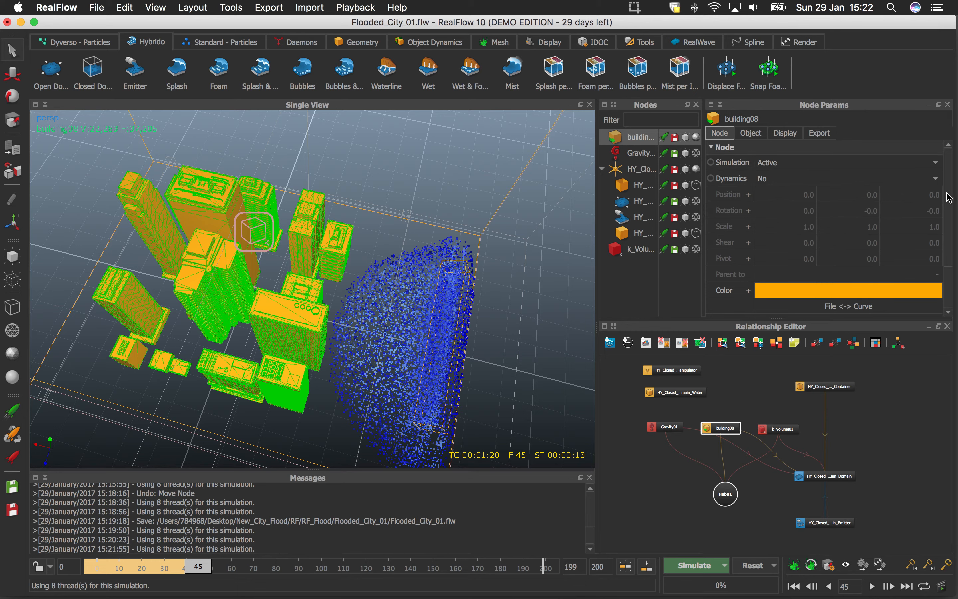
{"action": "mouse_move", "coordinate": [949, 197]}
{"action": "left_mouse_down"}
{"action": "mouse_move", "coordinate": [948, 246]}
{"action": "mouse_move", "coordinate": [940, 179]}
{"action": "left_mouse_up"}
{"action": "left_click", "coordinate": [725, 137]}
Create a cube and move it along X to about -5.10, between the buildings and the water emitter.
{"action": "left_click", "coordinate": [355, 43]}
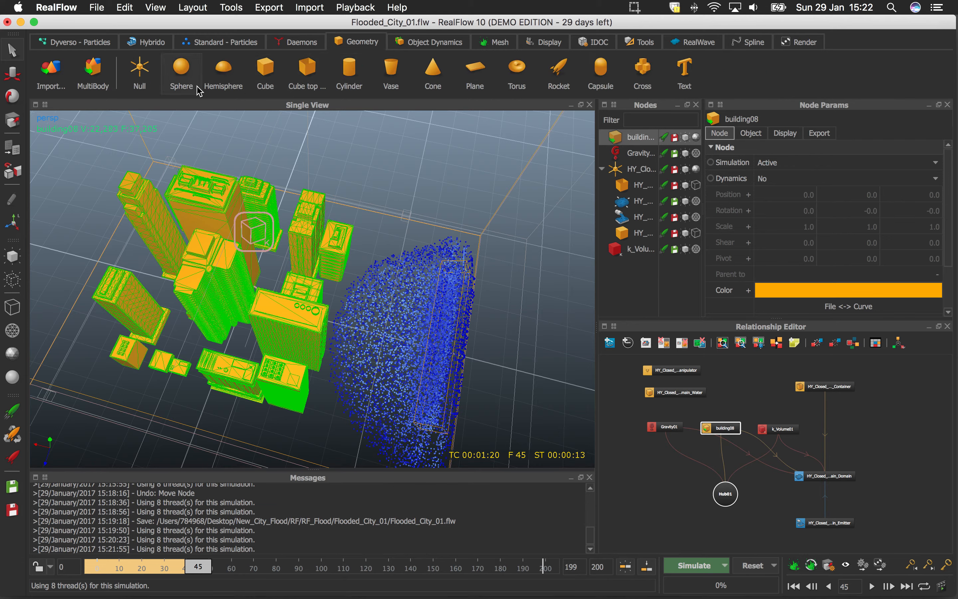
{"action": "left_click", "coordinate": [266, 71]}
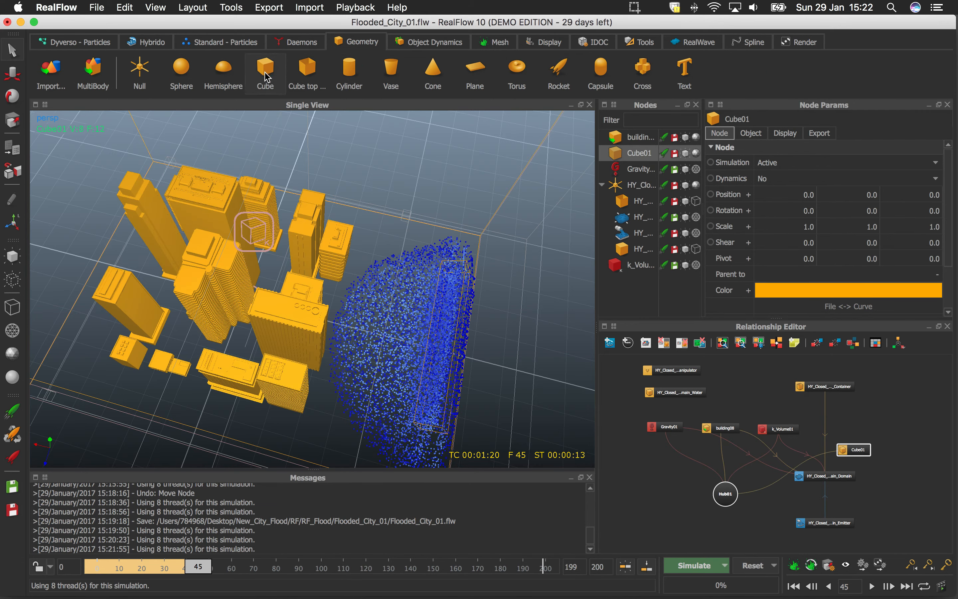
{"action": "left_click", "coordinate": [14, 75]}
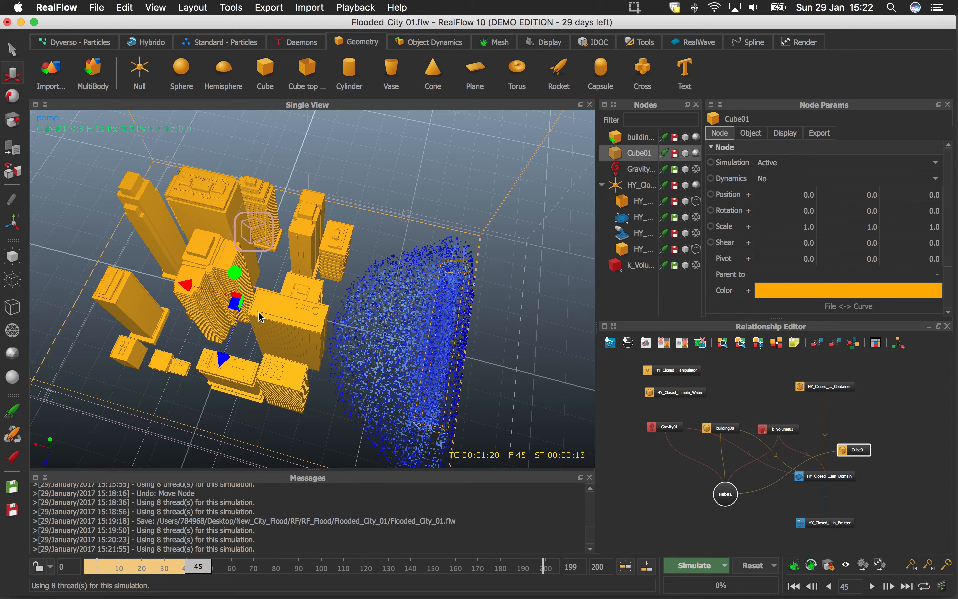
{"action": "left_click_drag", "start_coordinate": [191, 284], "coordinate": [331, 312]}
Scale the new cube uniformly to about 10.47 and raise it to a Y position of about 0.44.
{"action": "right_click_drag", "start_coordinate": [399, 337], "coordinate": [411, 376], "text": "alt"}
{"action": "left_click_drag", "start_coordinate": [413, 380], "coordinate": [490, 254], "text": "alt"}
{"action": "left_click", "coordinate": [12, 120]}
{"action": "left_click", "coordinate": [12, 73]}
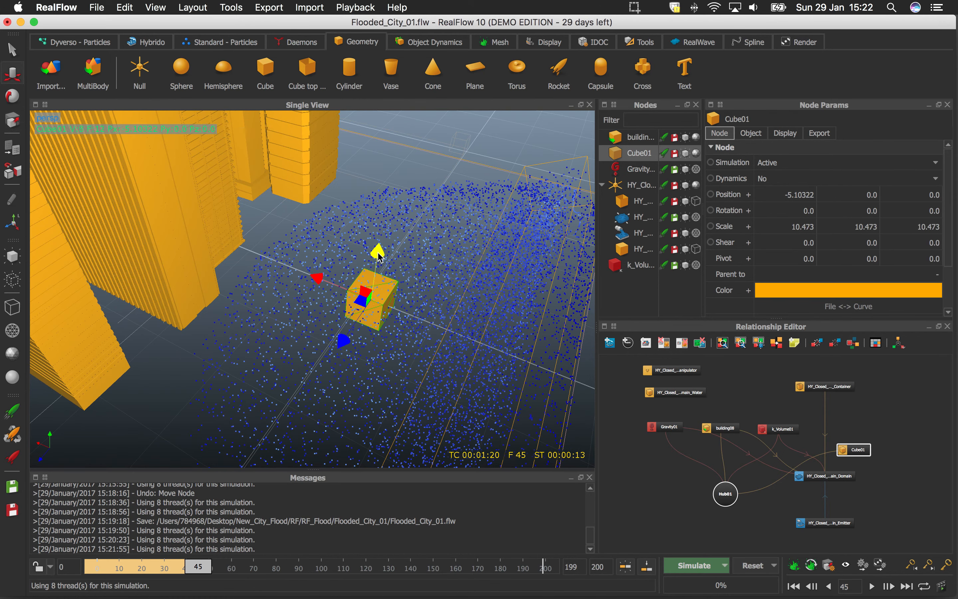
{"action": "left_click_drag", "start_coordinate": [378, 254], "coordinate": [419, 240]}
Reset the simulation data and set the Dynamics of Cube01 to Active rigid body.
{"action": "left_click", "coordinate": [751, 565]}
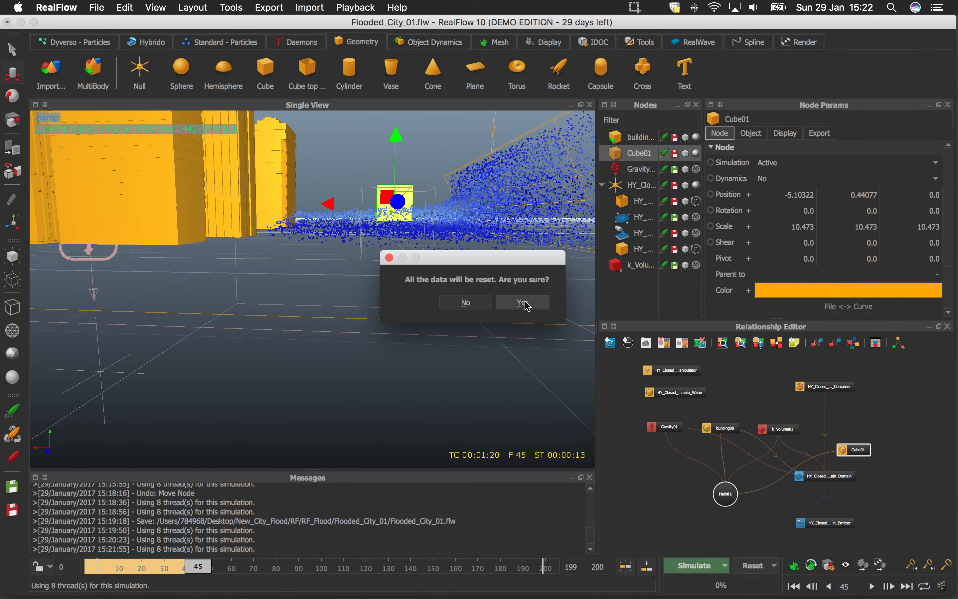
{"action": "left_click", "coordinate": [522, 303]}
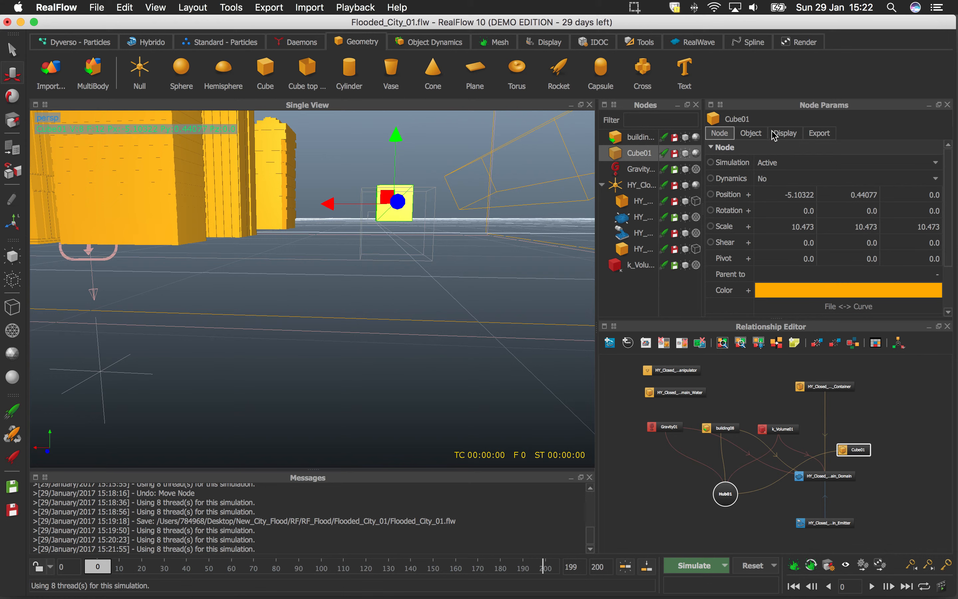
{"action": "left_click", "coordinate": [772, 166]}
{"action": "left_click", "coordinate": [783, 166]}
{"action": "left_click", "coordinate": [730, 179]}
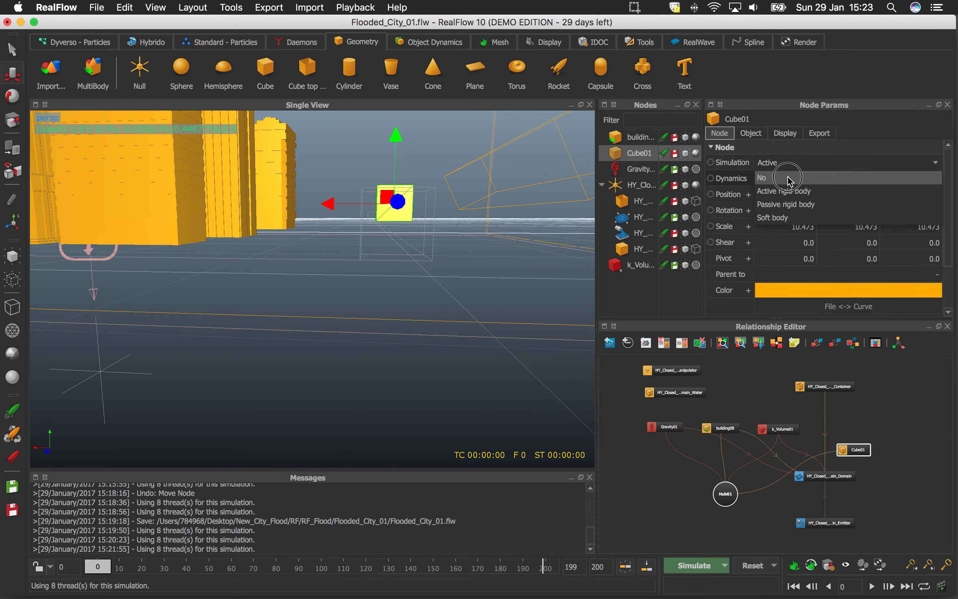
{"action": "left_click", "coordinate": [819, 190]}
Simulate to about frame 11, examining how the rigid-body cube falls, and reset the simulation data.
{"action": "mouse_move", "coordinate": [374, 317]}
{"action": "right_mouse_down", "text": "alt"}
{"action": "mouse_move", "coordinate": [366, 306]}
{"action": "mouse_move", "coordinate": [355, 311]}
{"action": "right_mouse_up", "text": "alt"}
{"action": "left_click_drag", "start_coordinate": [356, 310], "coordinate": [401, 358], "text": "alt"}
{"action": "left_click", "coordinate": [715, 565]}
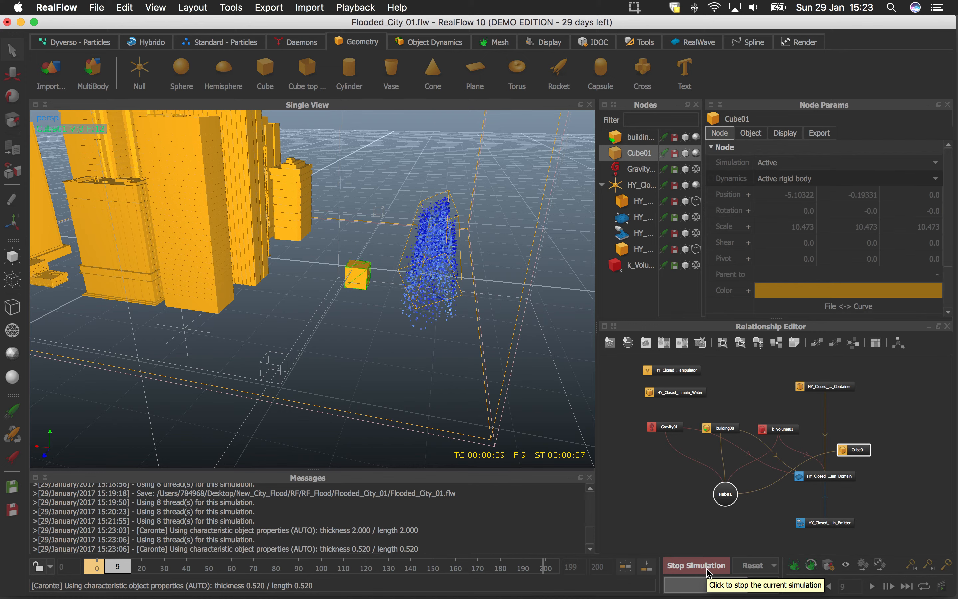
{"action": "left_click", "coordinate": [696, 565]}
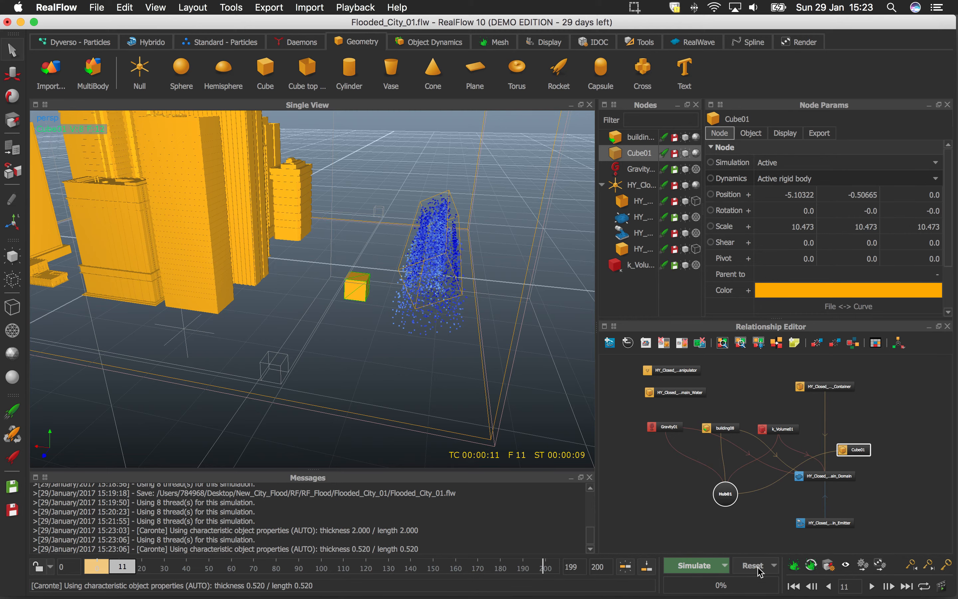
{"action": "left_click_drag", "start_coordinate": [429, 346], "coordinate": [375, 251], "text": "alt"}
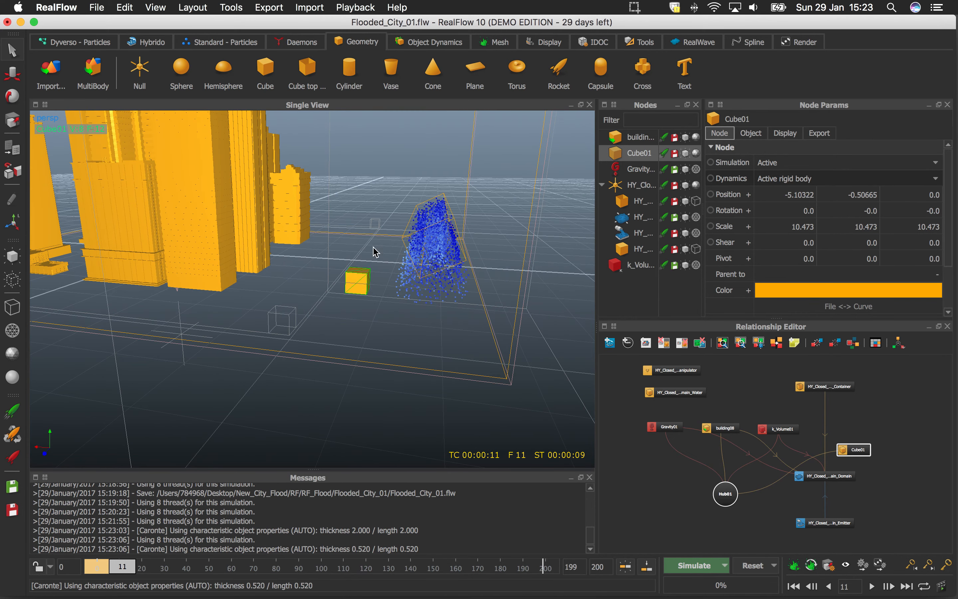
{"action": "left_click", "coordinate": [754, 566]}
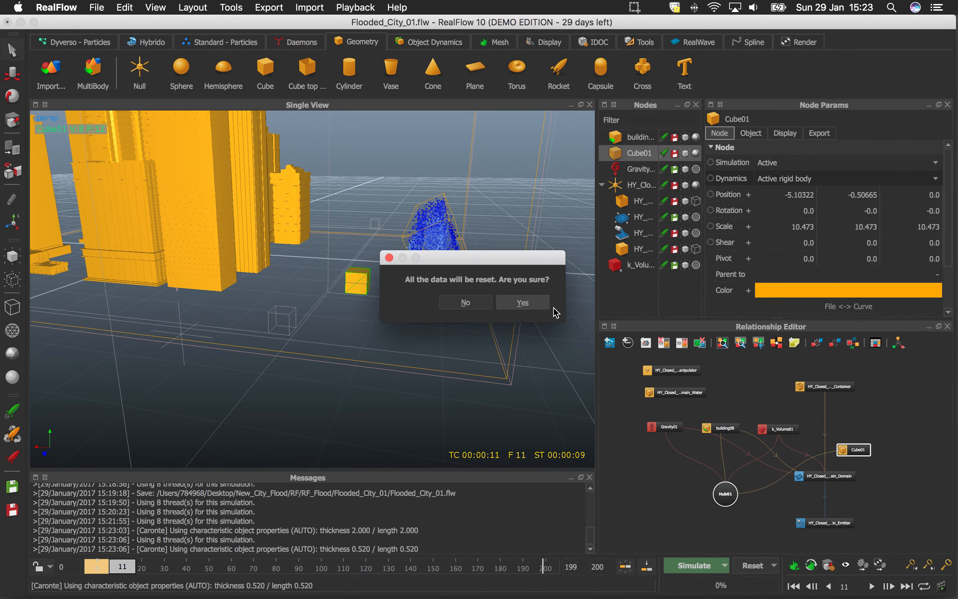
{"action": "left_click", "coordinate": [543, 304]}
Link Cube01 with HY_Closed_Domain_Container in the Relationship Editor, rearranging both nodes for clarity.
{"action": "left_click_drag", "start_coordinate": [855, 460], "coordinate": [800, 476]}
{"action": "left_click_drag", "start_coordinate": [685, 538], "coordinate": [659, 441]}
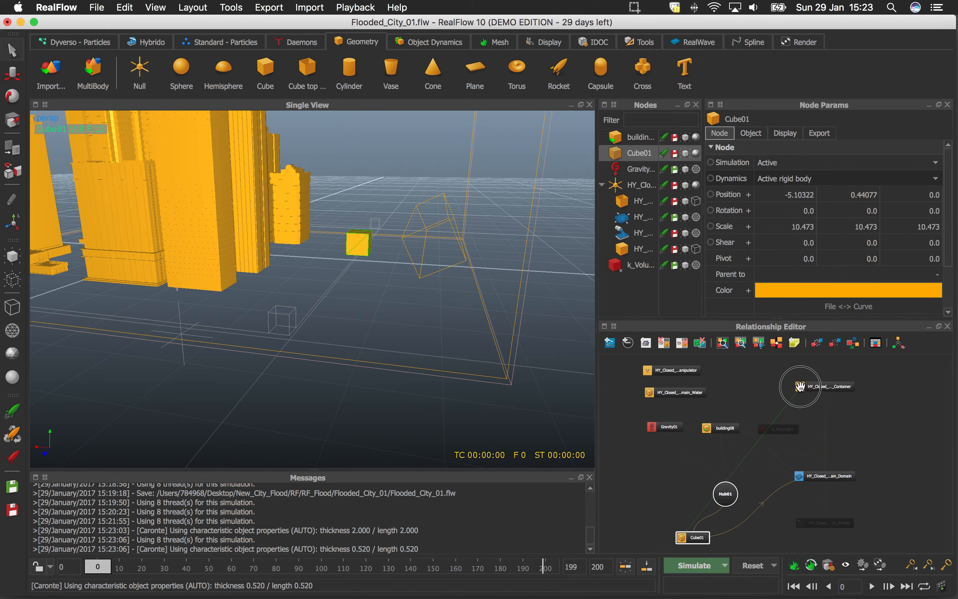
{"action": "left_click_drag", "start_coordinate": [822, 386], "coordinate": [772, 377]}
Simulate to about frame 13, checking whether the linked container stops the falling cube, and reset the simulation data.
{"action": "left_click_drag", "start_coordinate": [444, 339], "coordinate": [452, 331], "text": "alt"}
{"action": "left_click", "coordinate": [693, 565]}
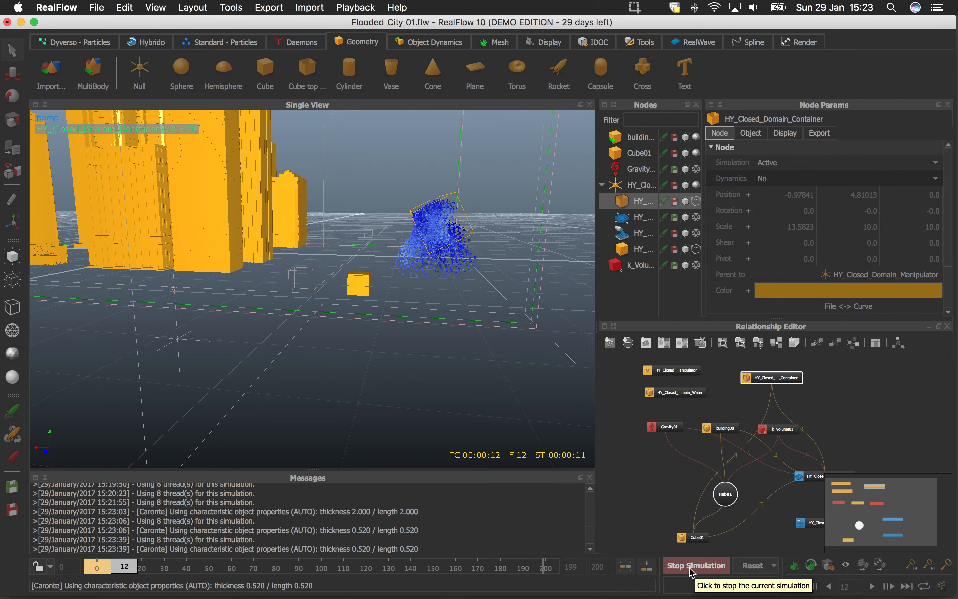
{"action": "left_click", "coordinate": [691, 570]}
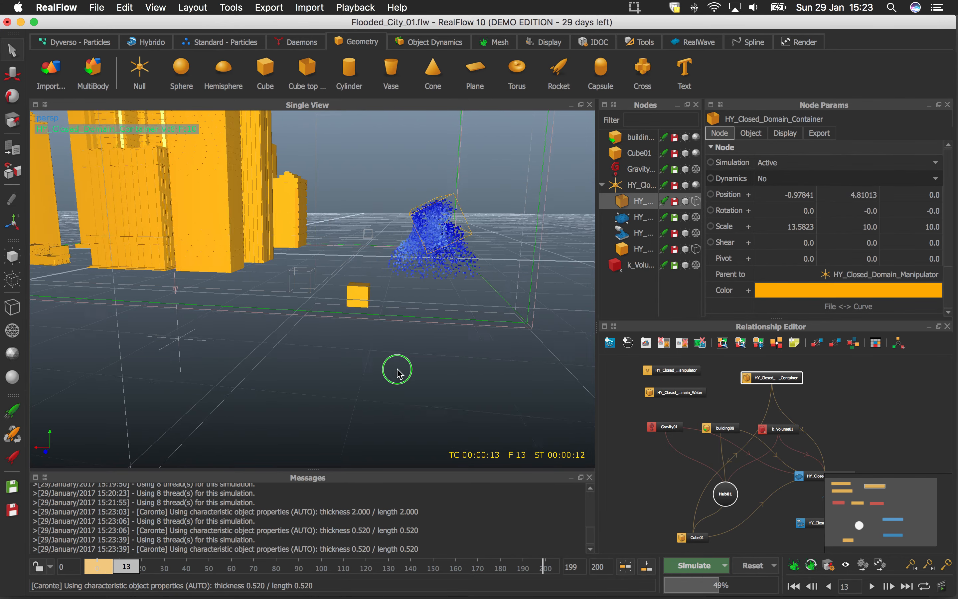
{"action": "left_click_drag", "start_coordinate": [397, 372], "coordinate": [408, 385], "text": "alt"}
{"action": "left_click", "coordinate": [751, 569]}
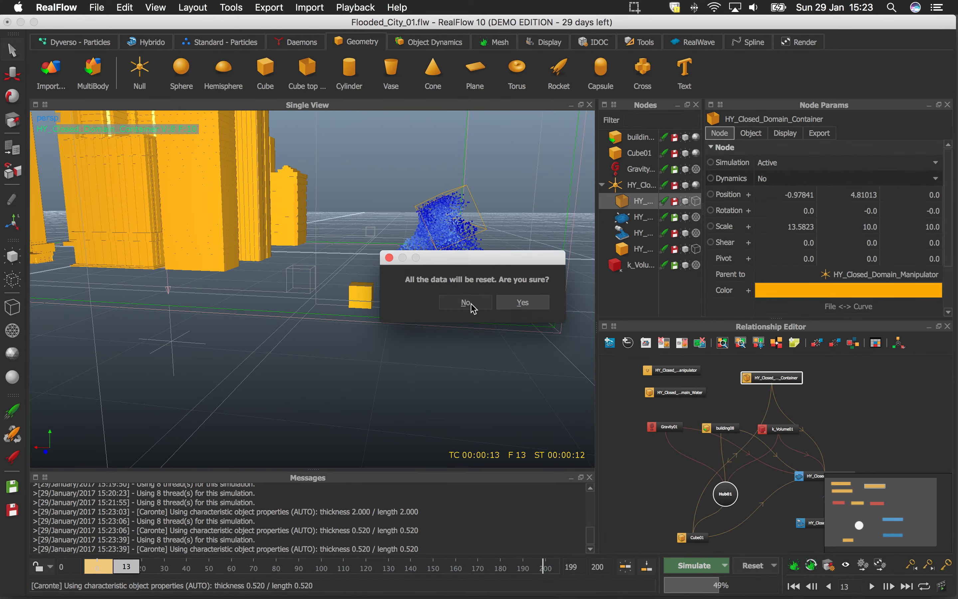
{"action": "left_click", "coordinate": [519, 304]}
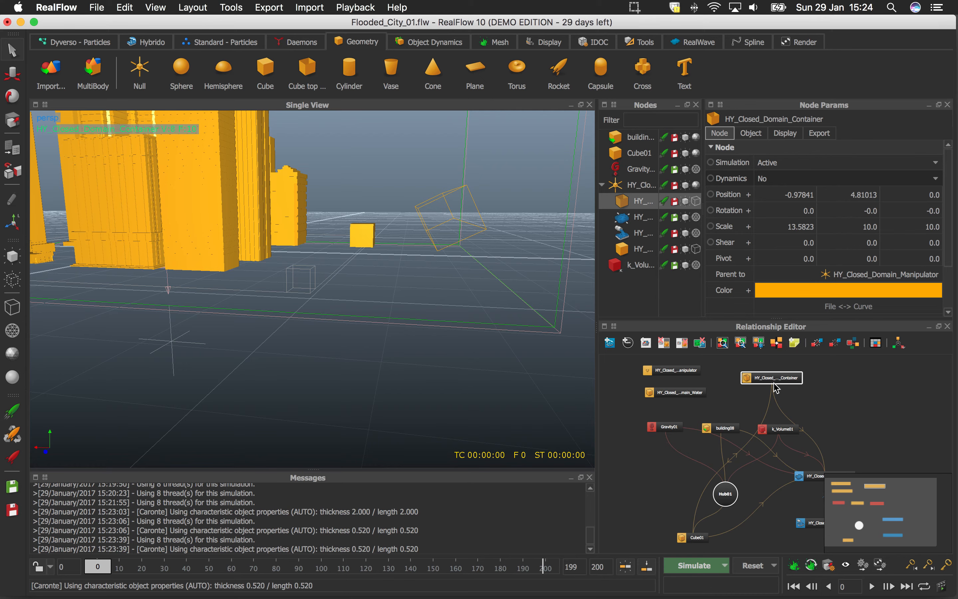
Set the Dynamics of HY_Closed_Domain_Container to Passive rigid body and simulate to about frame 14.
{"action": "left_click_drag", "start_coordinate": [776, 388], "coordinate": [773, 387]}
{"action": "left_click", "coordinate": [783, 178]}
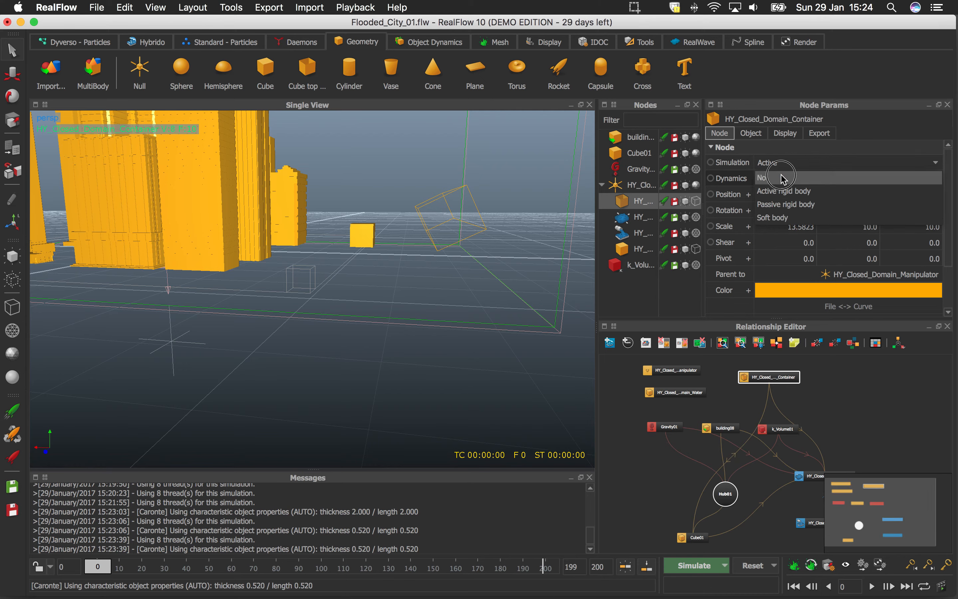
{"action": "left_click", "coordinate": [824, 203]}
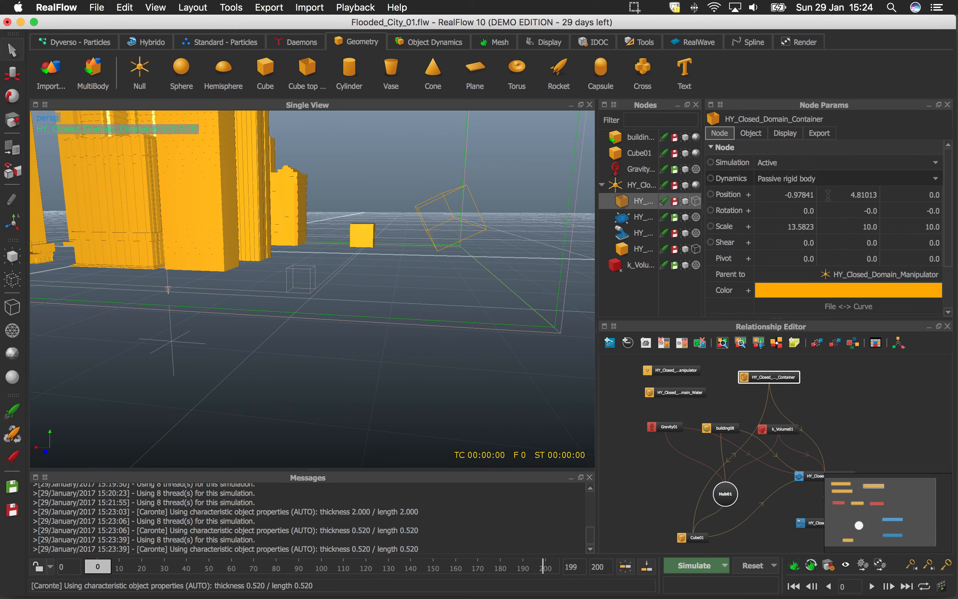
{"action": "left_click", "coordinate": [693, 565]}
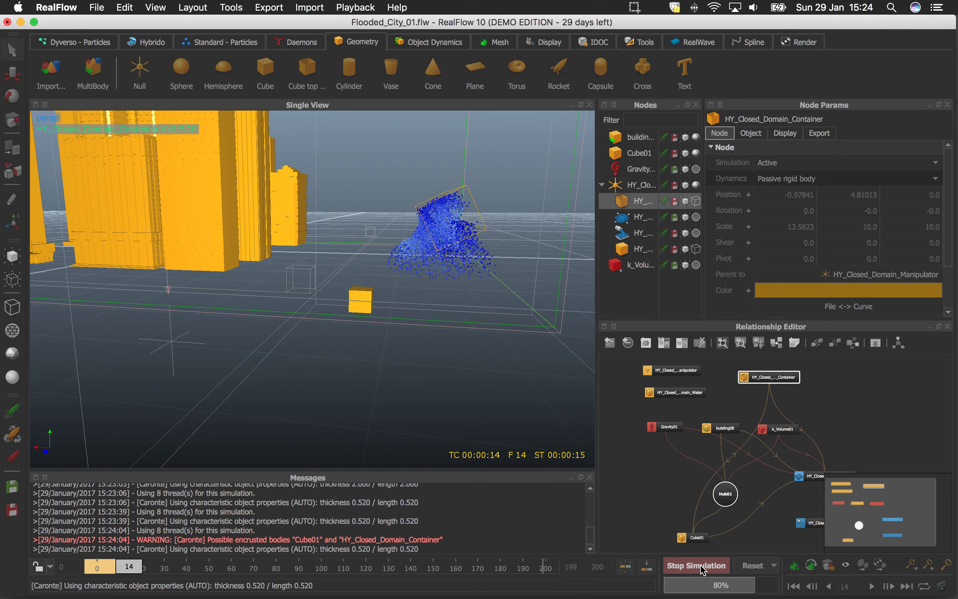
{"action": "left_click", "coordinate": [702, 562]}
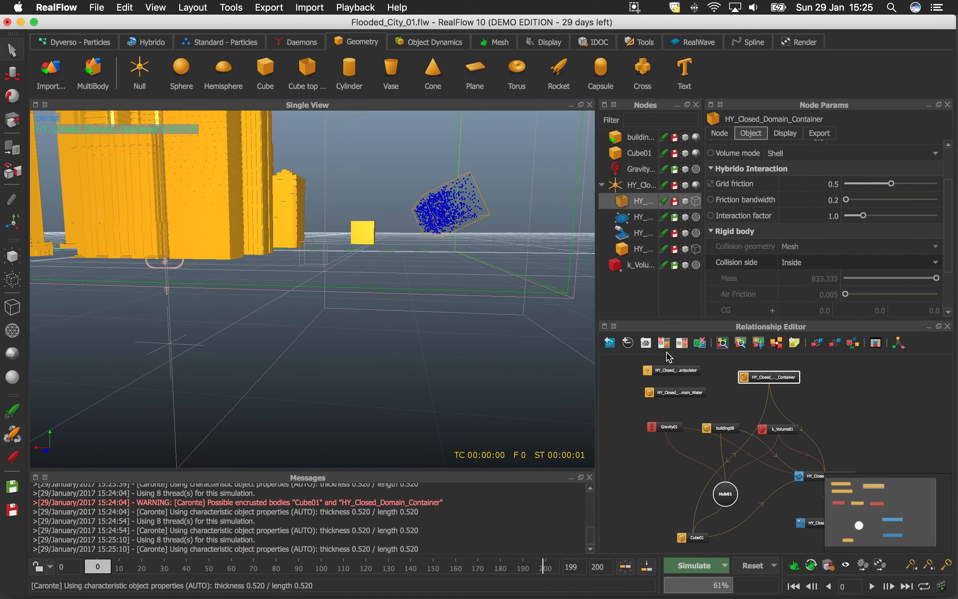
Set the rigid-body Collision side of HY_Closed_Domain_Container to Inside.
{"action": "left_click", "coordinate": [640, 248]}
{"action": "left_click", "coordinate": [643, 204]}
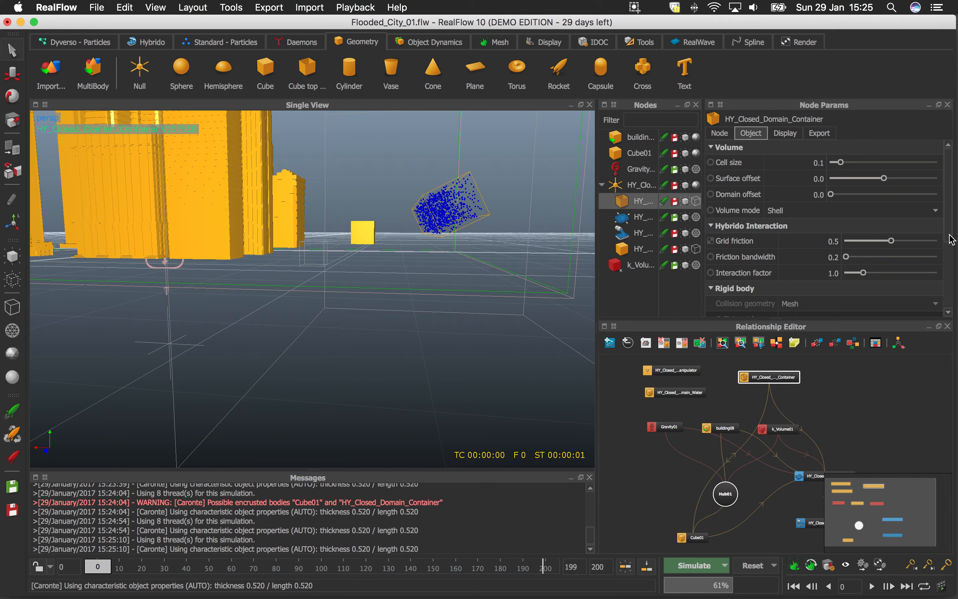
{"action": "scroll", "coordinate": [948, 247], "scroll_direction": "down", "scroll_amount": 3}
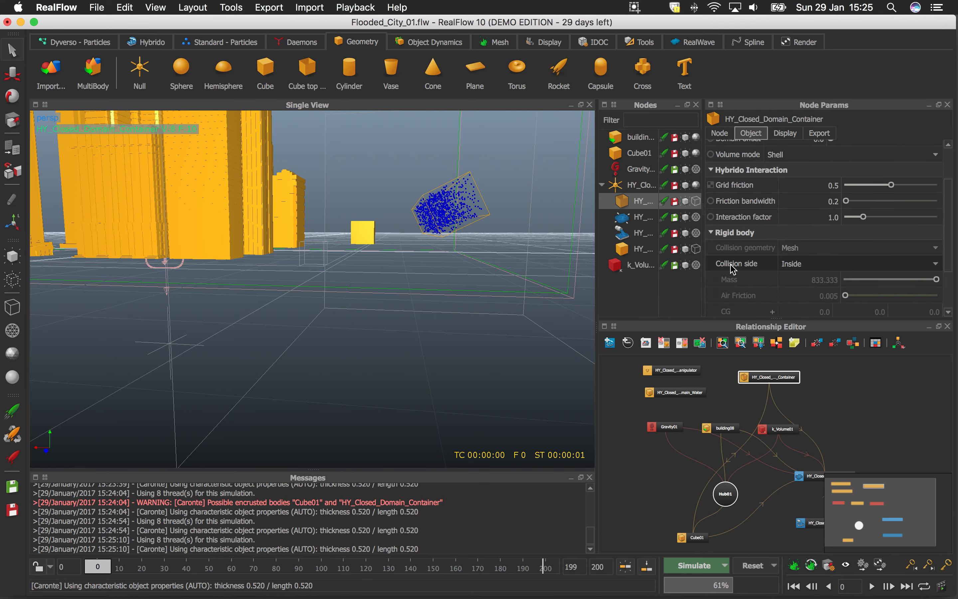
{"action": "left_click", "coordinate": [789, 266]}
{"action": "left_click", "coordinate": [803, 254]}
{"action": "left_click", "coordinate": [799, 265]}
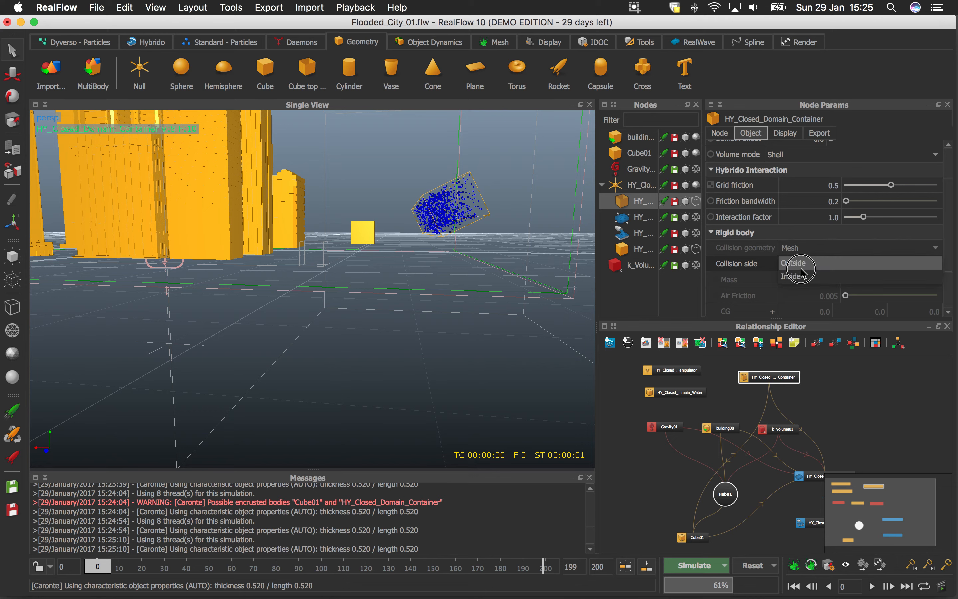
{"action": "left_click", "coordinate": [803, 279]}
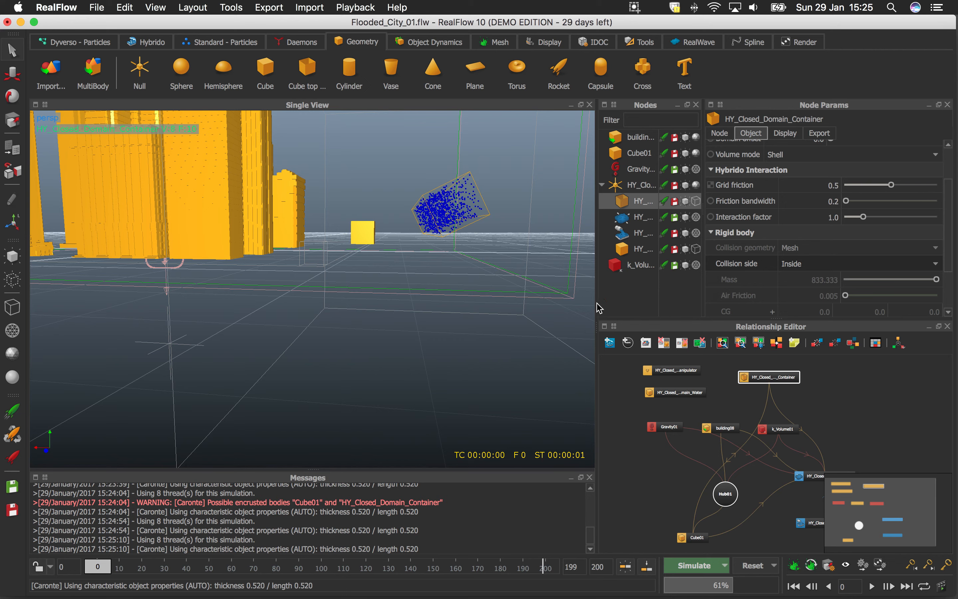
Simulate to about frame 28, examining how the cube behaves against the container and water, and reset the simulation data.
{"action": "left_click", "coordinate": [691, 570]}
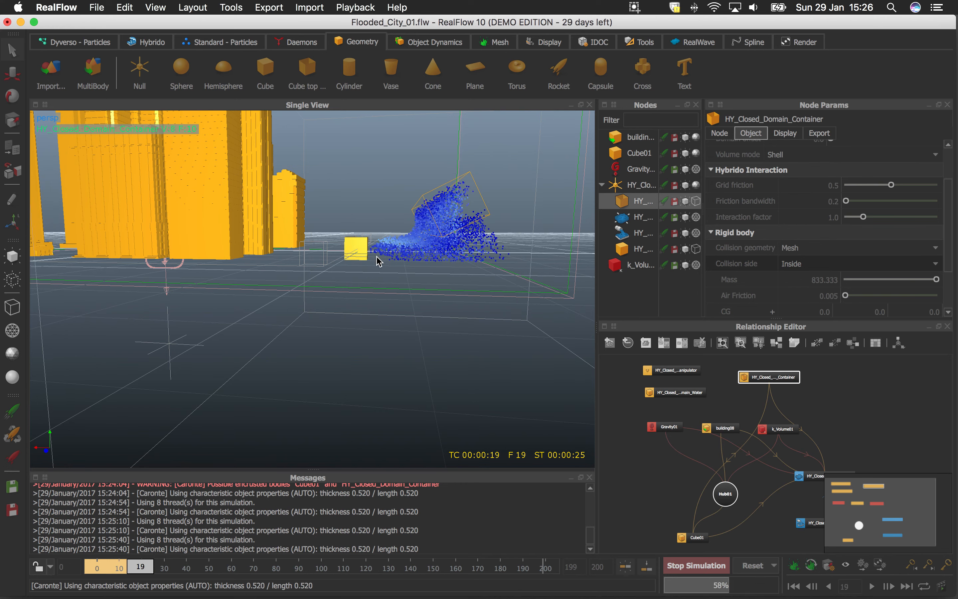
{"action": "left_click_drag", "start_coordinate": [378, 261], "coordinate": [414, 305], "text": "alt"}
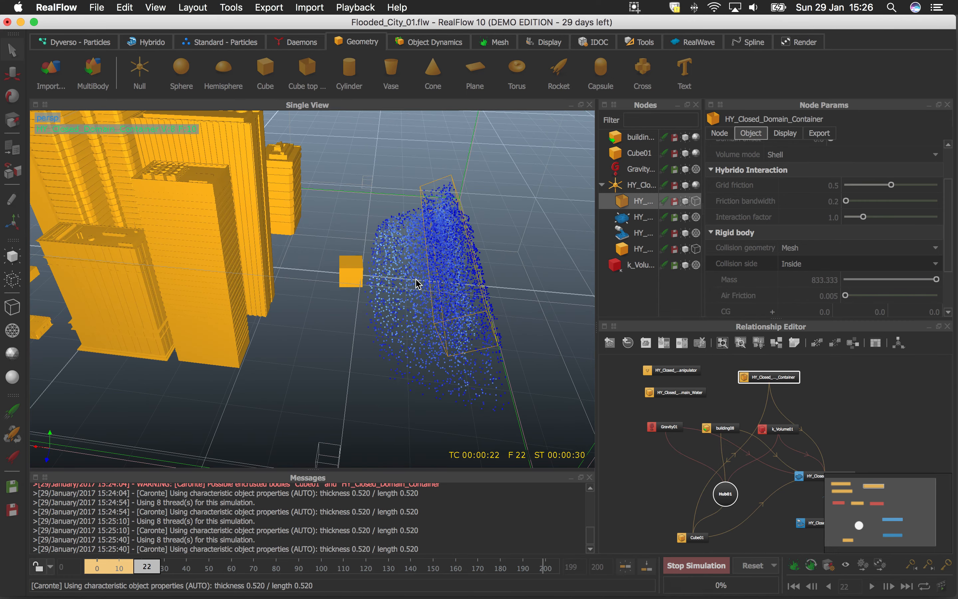
{"action": "left_click_drag", "start_coordinate": [406, 280], "coordinate": [396, 339], "text": "alt"}
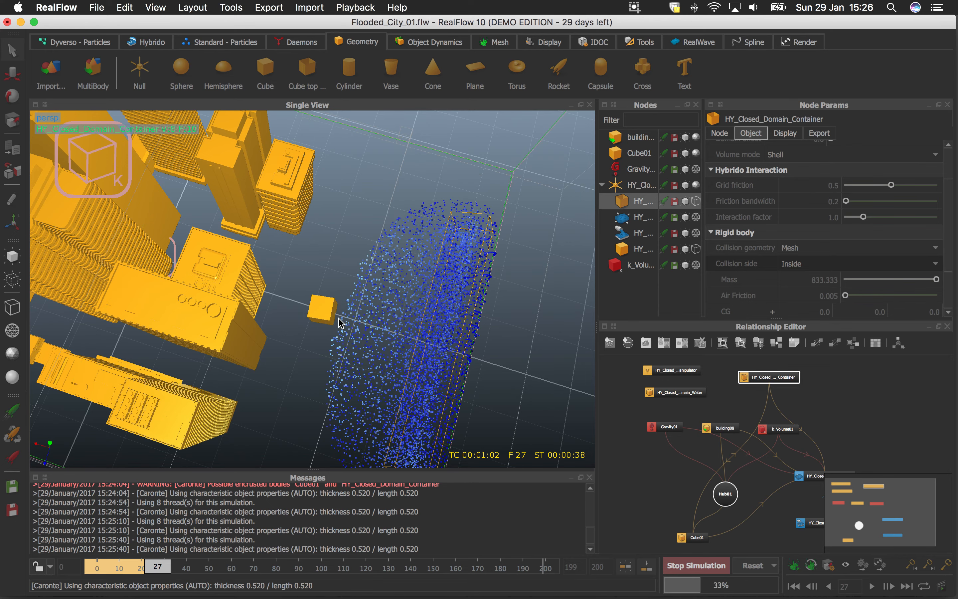
{"action": "left_click", "coordinate": [691, 566]}
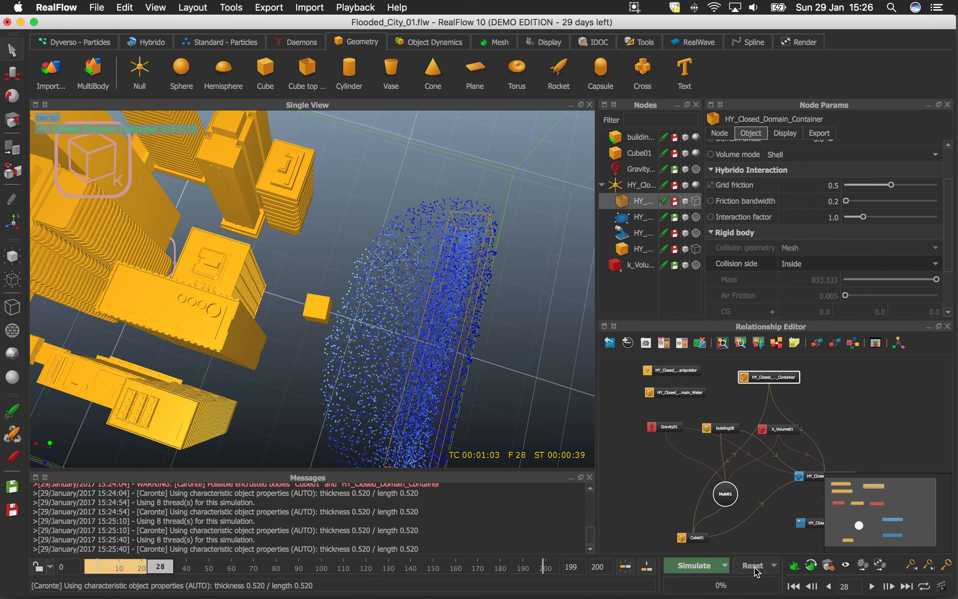
{"action": "left_click", "coordinate": [755, 568]}
{"action": "left_click", "coordinate": [523, 303]}
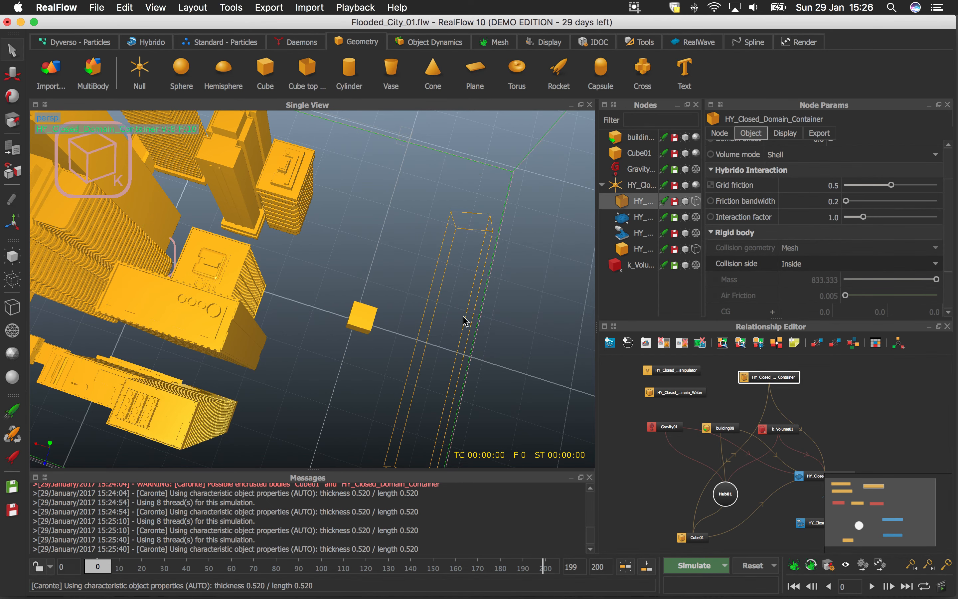
Move Cube01 closer to the water volume and lower it to the ground, at about X -5.3 and Y 0.26.
{"action": "left_click", "coordinate": [363, 319]}
{"action": "left_click", "coordinate": [12, 73]}
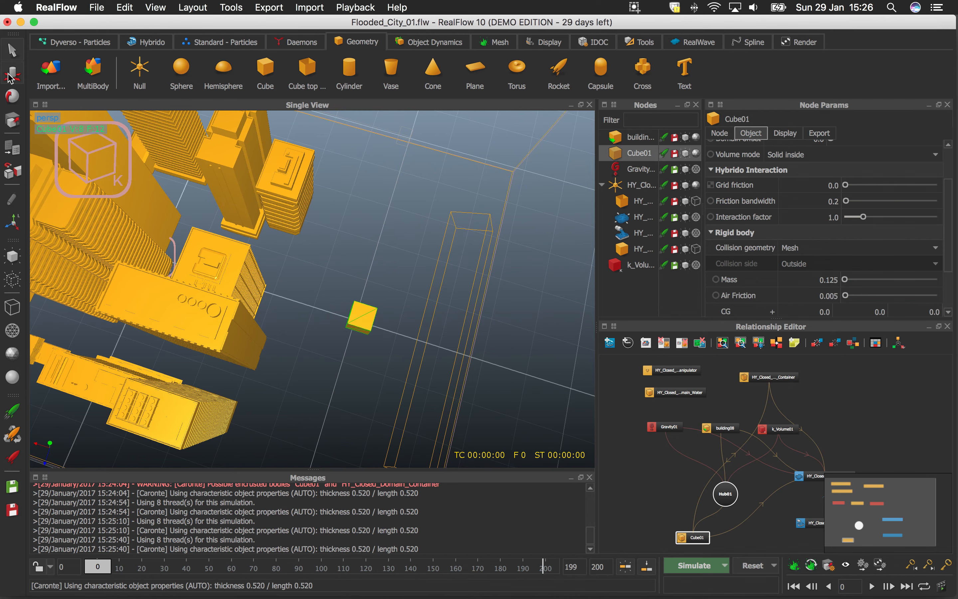
{"action": "left_click_drag", "start_coordinate": [300, 299], "coordinate": [334, 308]}
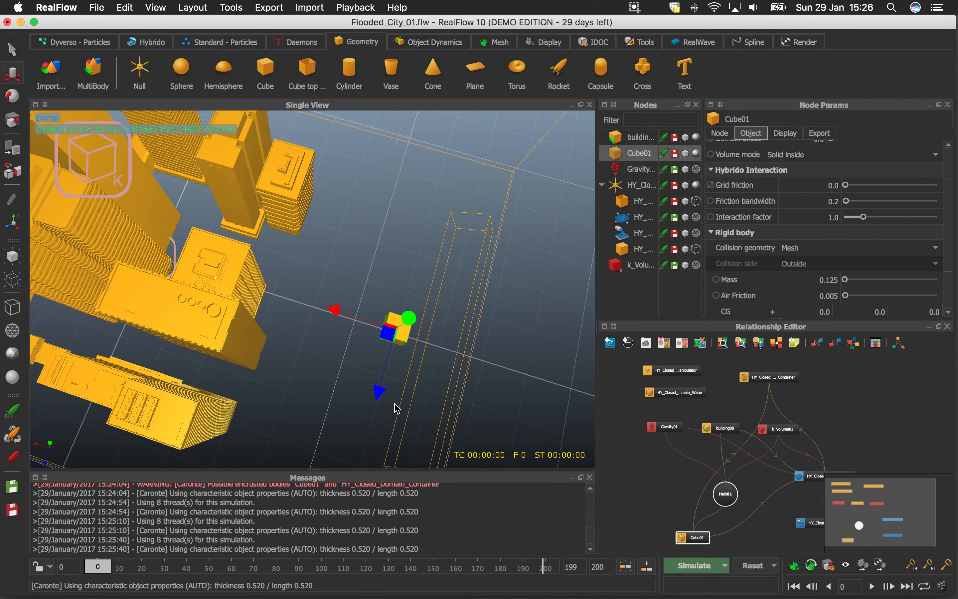
{"action": "left_click_drag", "start_coordinate": [395, 403], "coordinate": [395, 276], "text": "alt"}
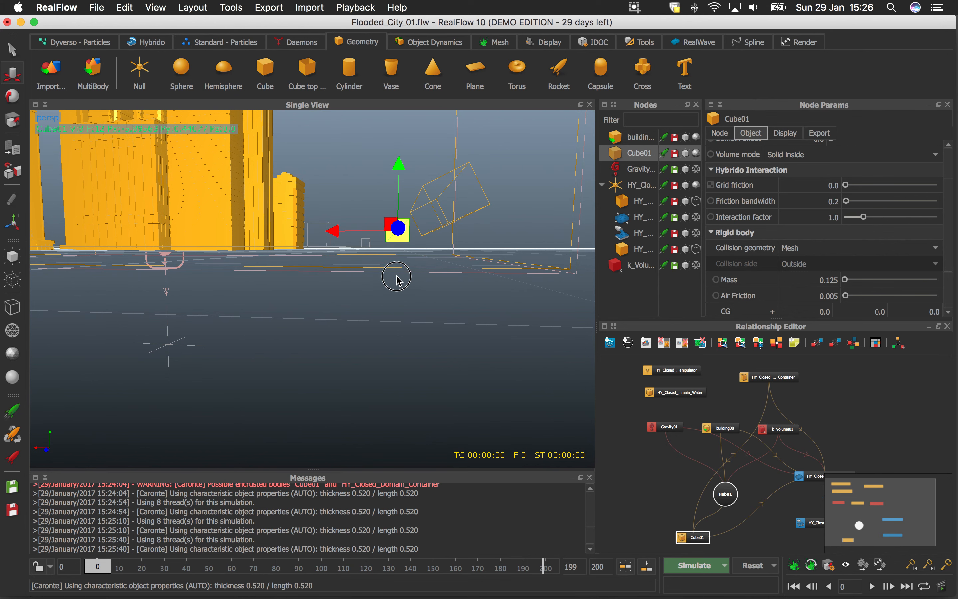
{"action": "key", "text": "2"}
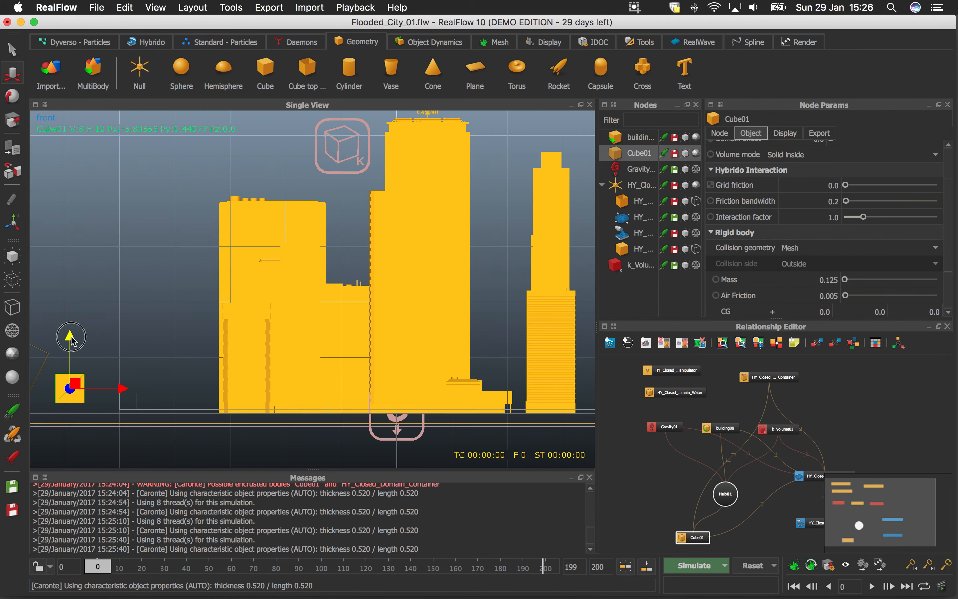
{"action": "left_click_drag", "start_coordinate": [71, 337], "coordinate": [72, 350]}
{"action": "middle_click_drag", "start_coordinate": [192, 368], "coordinate": [340, 365], "text": "alt"}
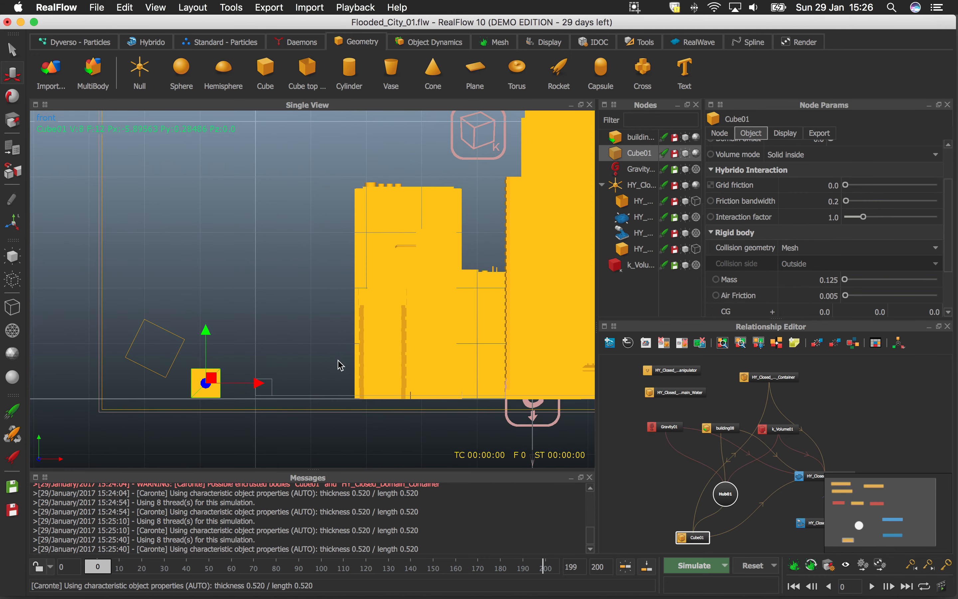
Simulate to about frame 26, checking from the front and in perspective how the water pushes the repositioned cube.
{"action": "left_click", "coordinate": [685, 566]}
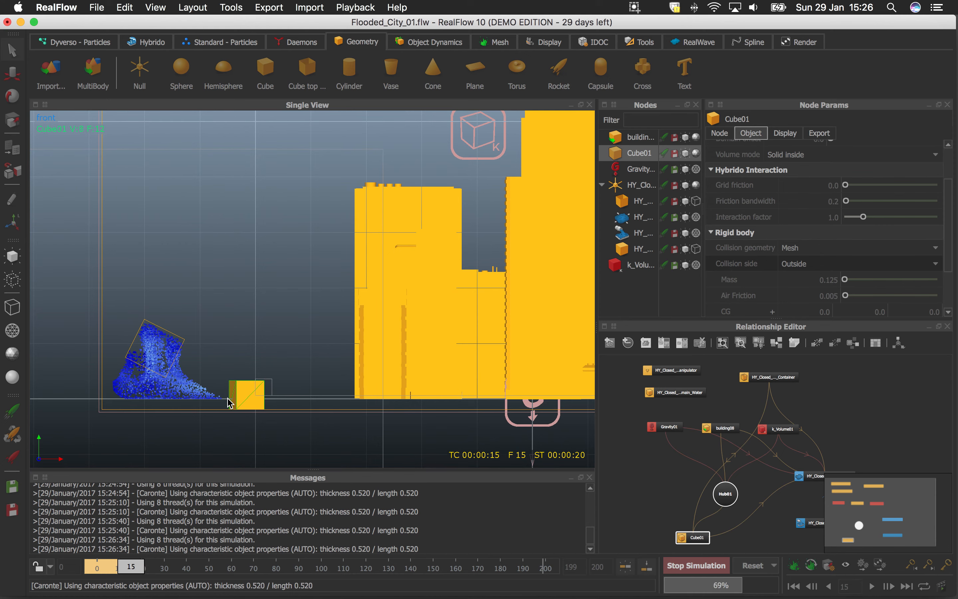
{"action": "key", "text": "4"}
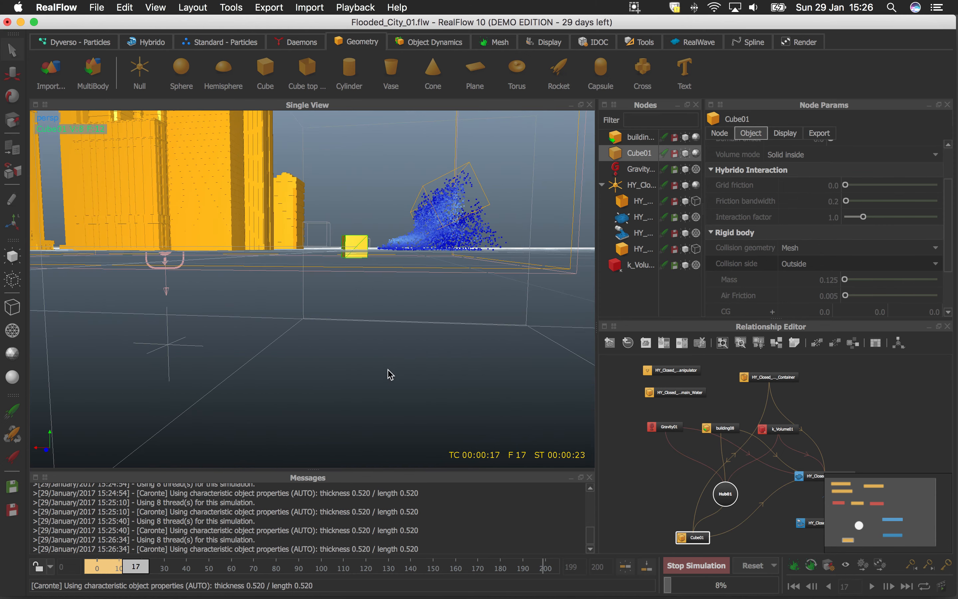
{"action": "left_click_drag", "start_coordinate": [390, 375], "coordinate": [398, 346], "text": "alt"}
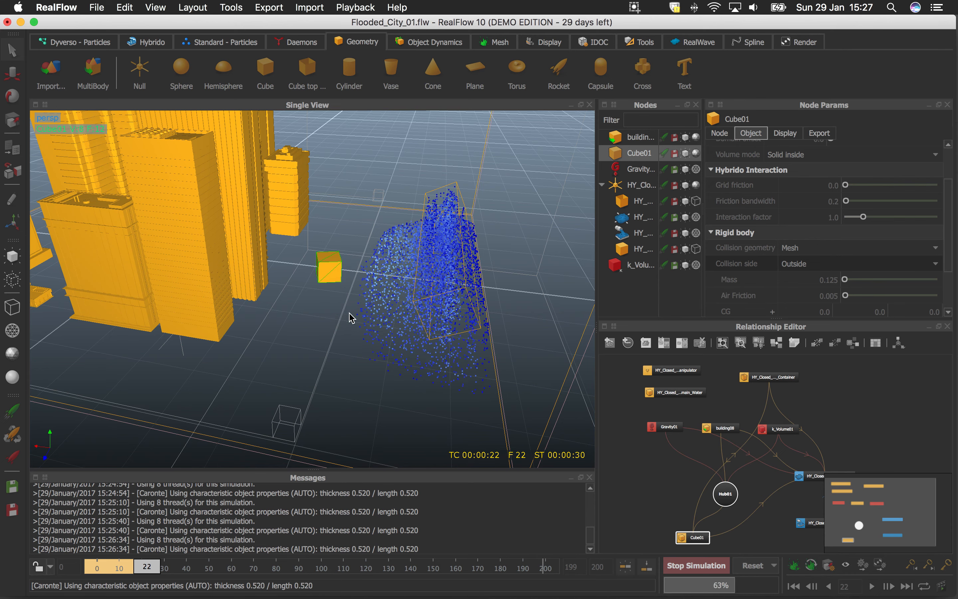
{"action": "middle_click_drag", "start_coordinate": [351, 316], "coordinate": [334, 348]}
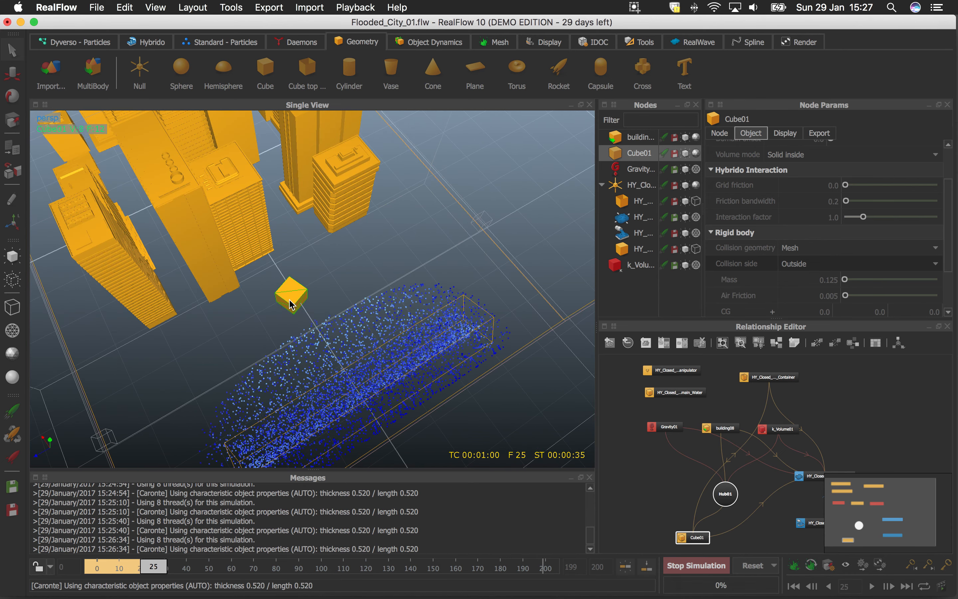
{"action": "left_click", "coordinate": [687, 568]}
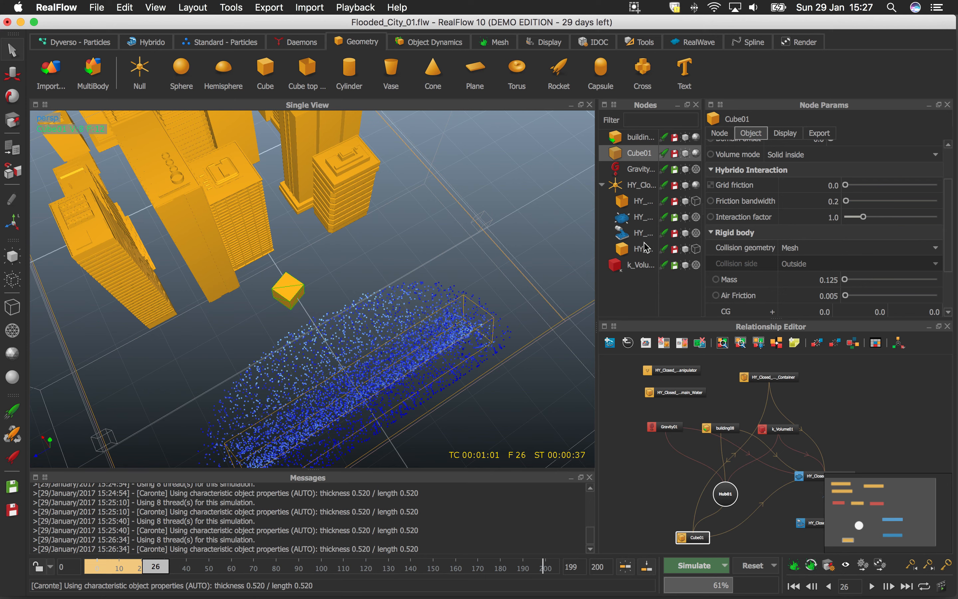
Review the container's Collision side, Hybrido interaction and Dynamics settings.
{"action": "left_click", "coordinate": [644, 202]}
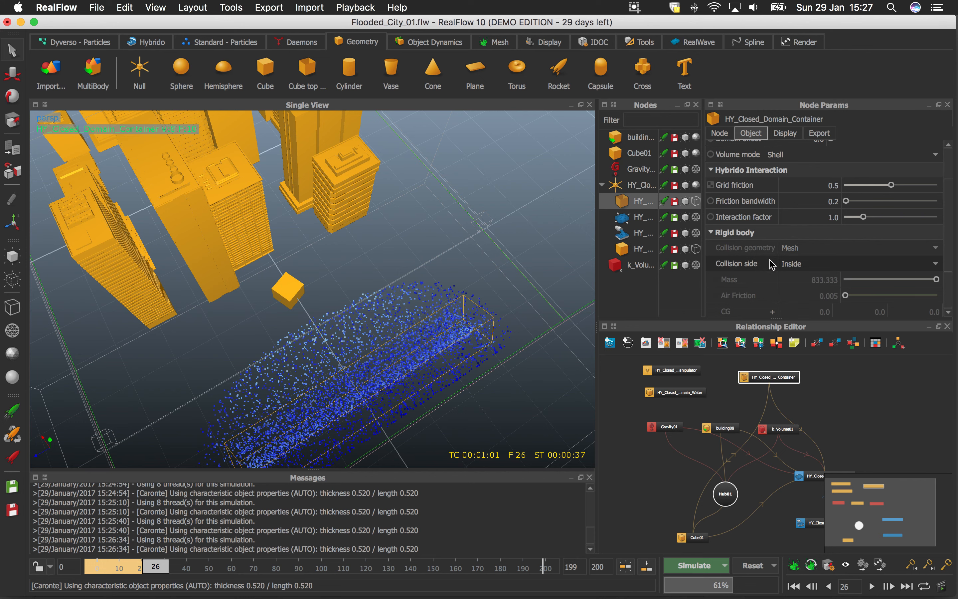
{"action": "scroll", "coordinate": [941, 206], "scroll_direction": "up", "scroll_amount": 5}
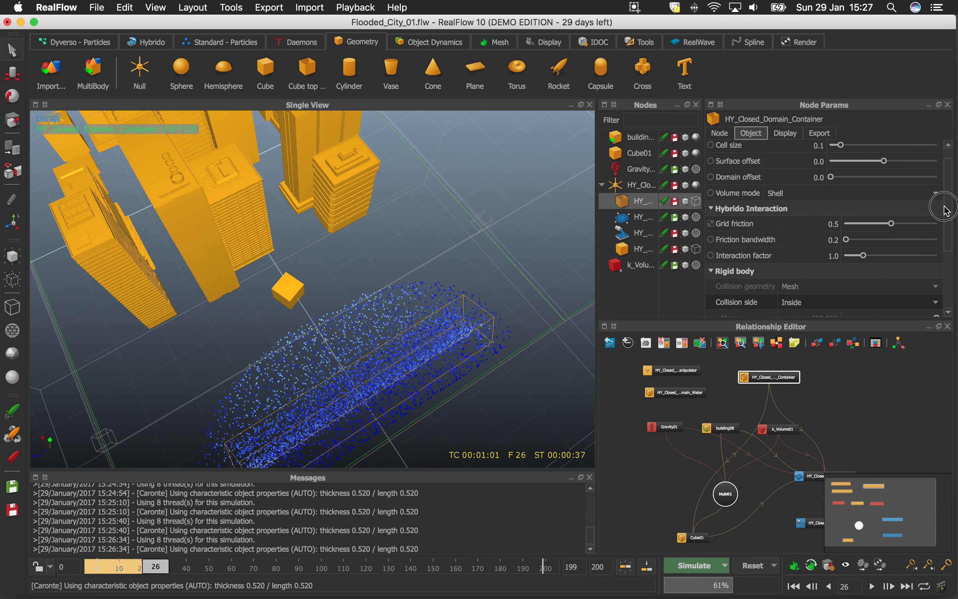
{"action": "left_click", "coordinate": [722, 135]}
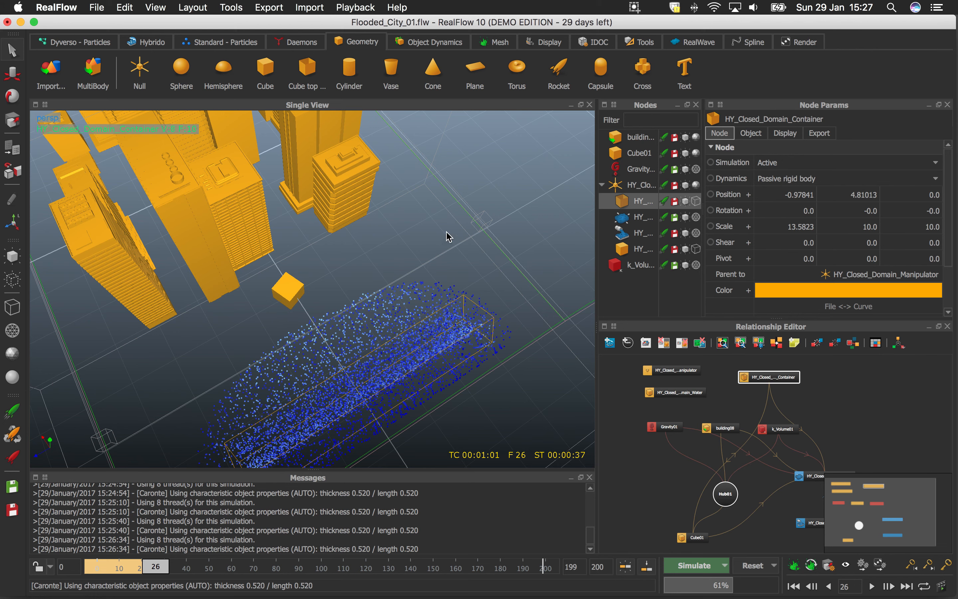
Set the rigid-body Mass of Cube01 to about 12.4.
{"action": "left_click", "coordinate": [642, 154]}
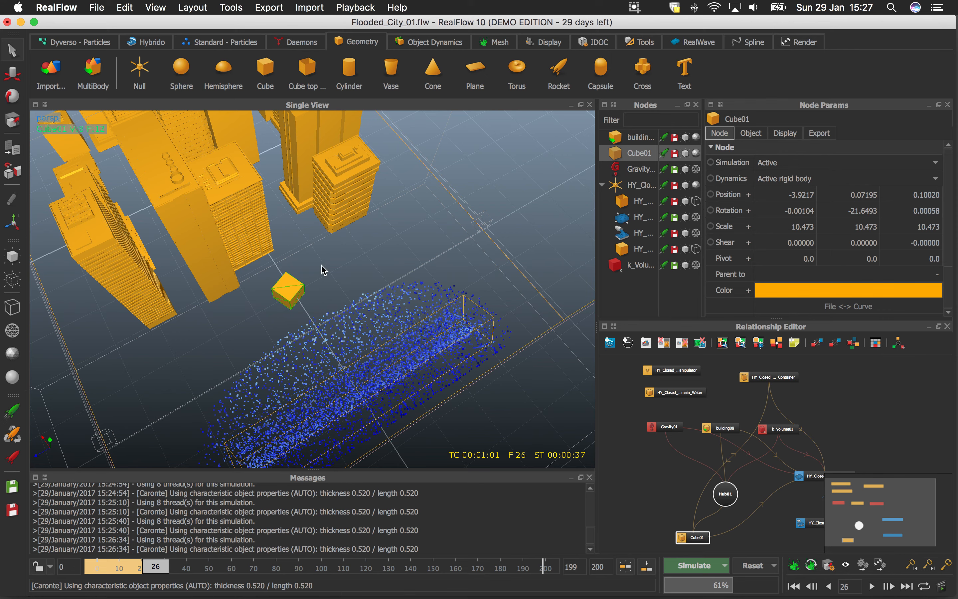
{"action": "left_click_drag", "start_coordinate": [385, 338], "coordinate": [416, 311], "text": "alt"}
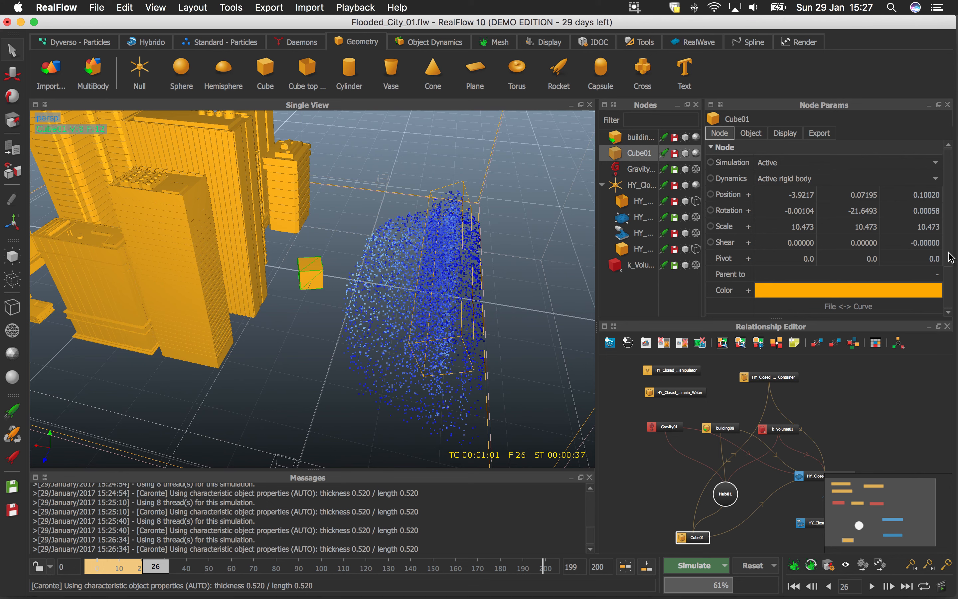
{"action": "left_click", "coordinate": [754, 135]}
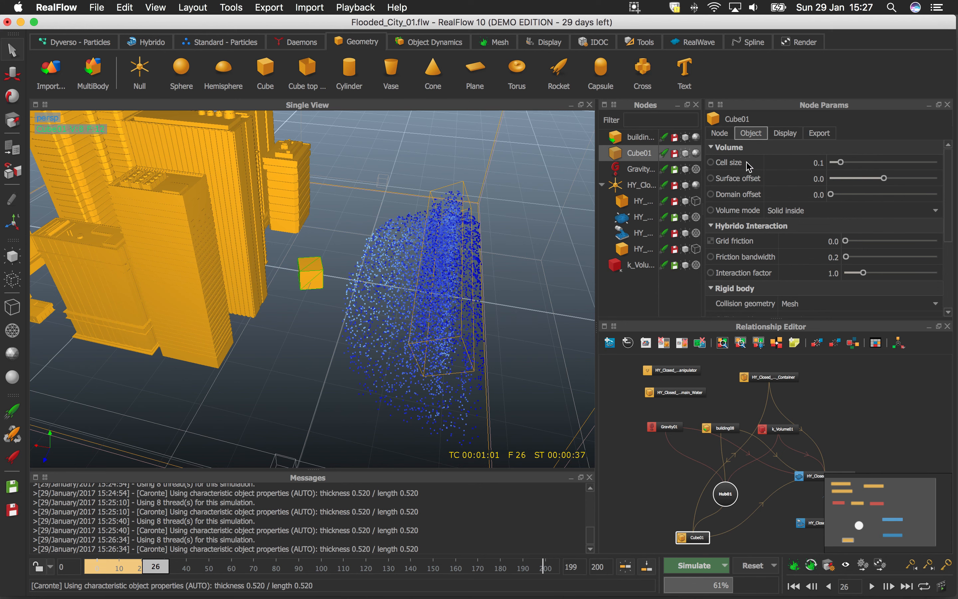
{"action": "scroll", "coordinate": [942, 204], "scroll_direction": "down", "scroll_amount": 3}
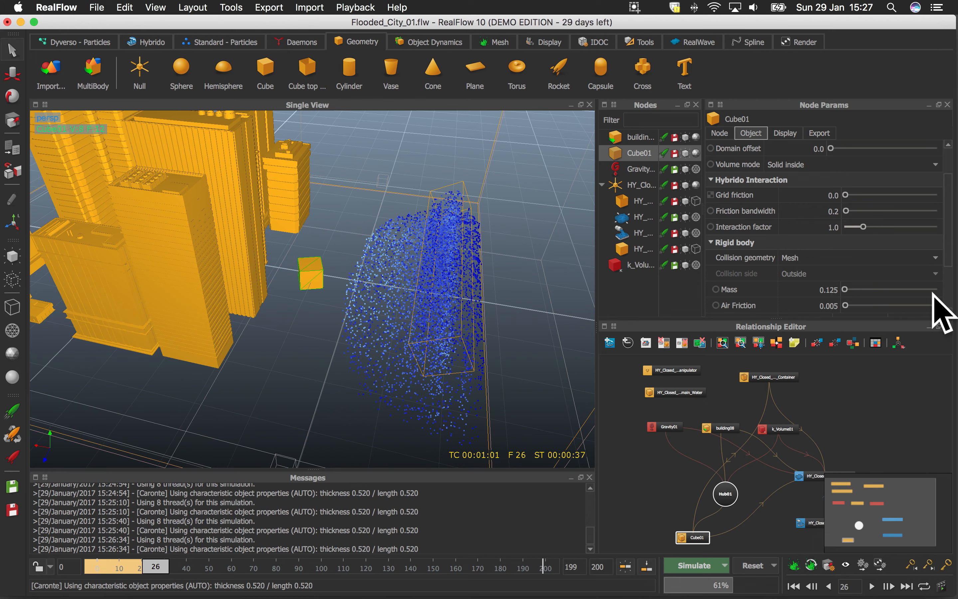
{"action": "left_click", "coordinate": [952, 273]}
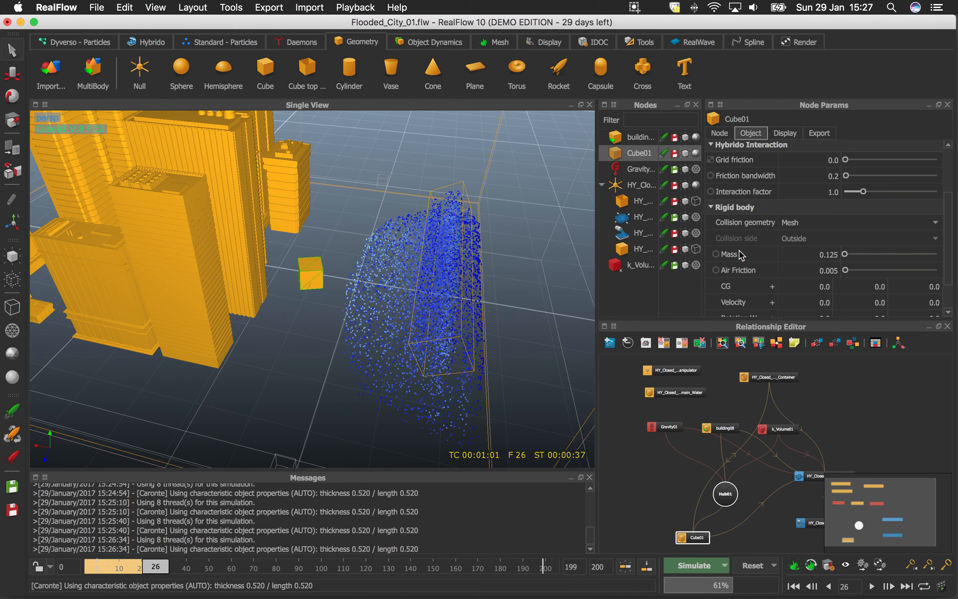
{"action": "left_click", "coordinate": [867, 253]}
Reset the simulation data and simulate to about frame 23, examining how the heavier cube reacts to the water.
{"action": "left_click", "coordinate": [754, 565]}
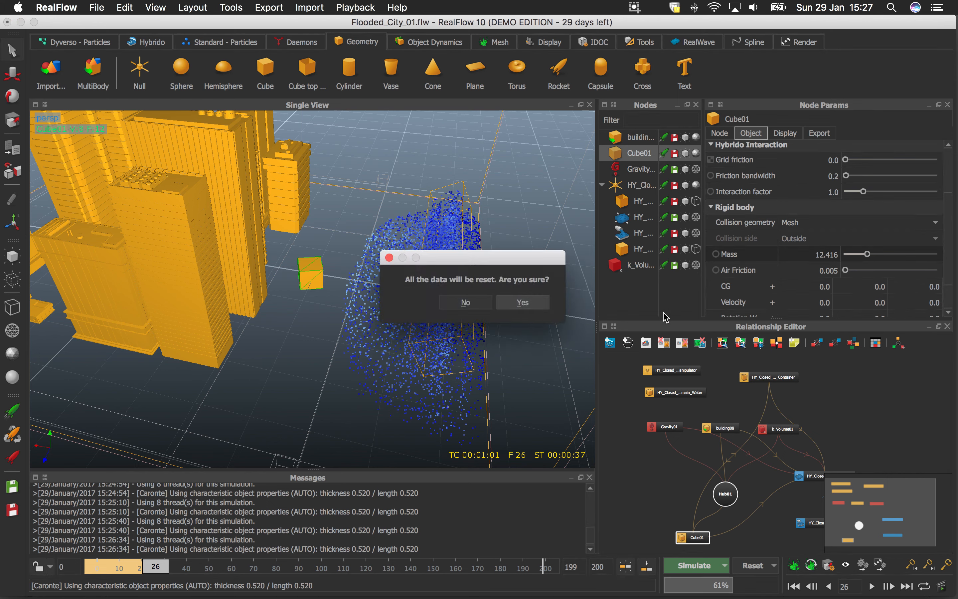
{"action": "left_click", "coordinate": [535, 303]}
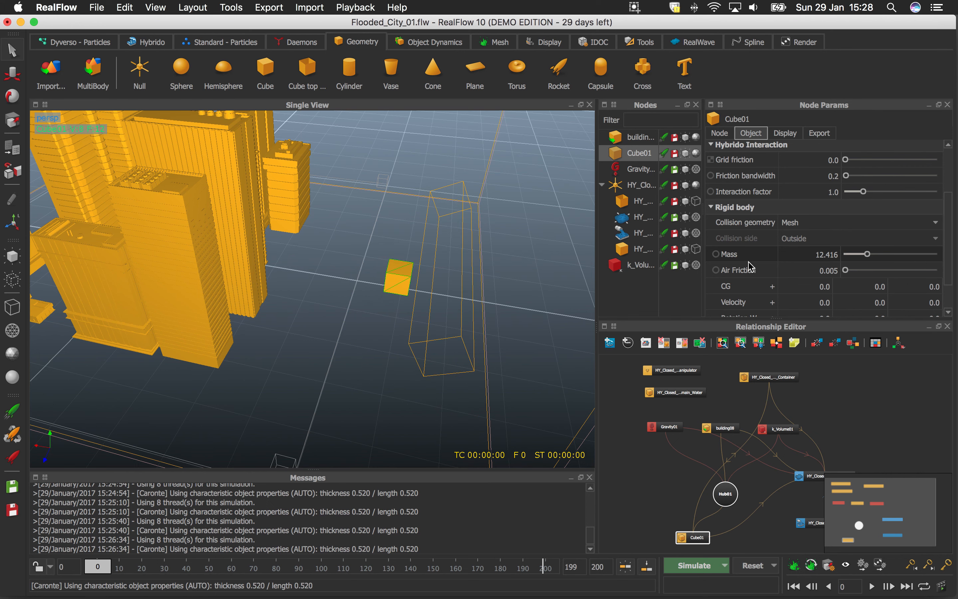
{"action": "left_click", "coordinate": [693, 563]}
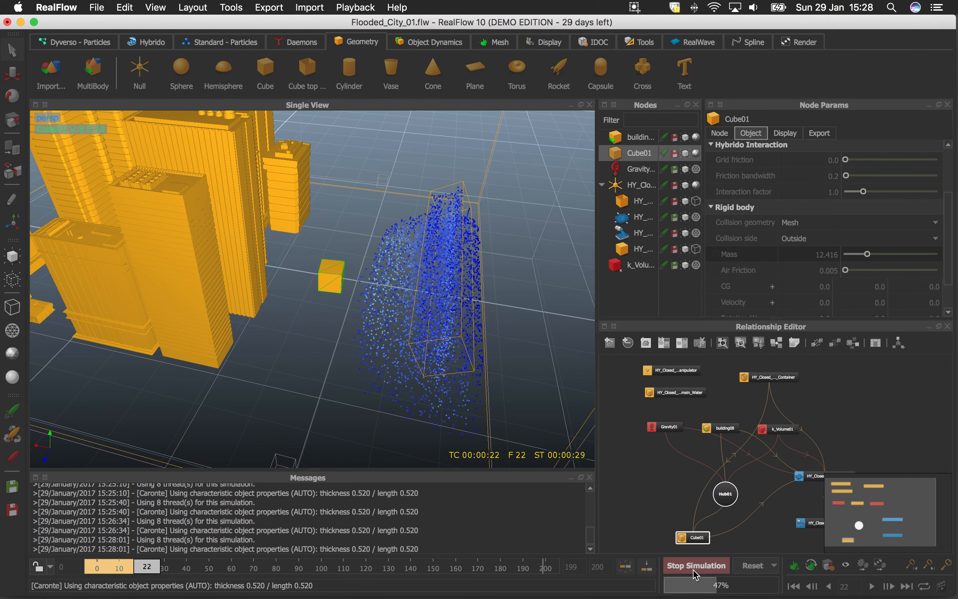
{"action": "left_click", "coordinate": [694, 573]}
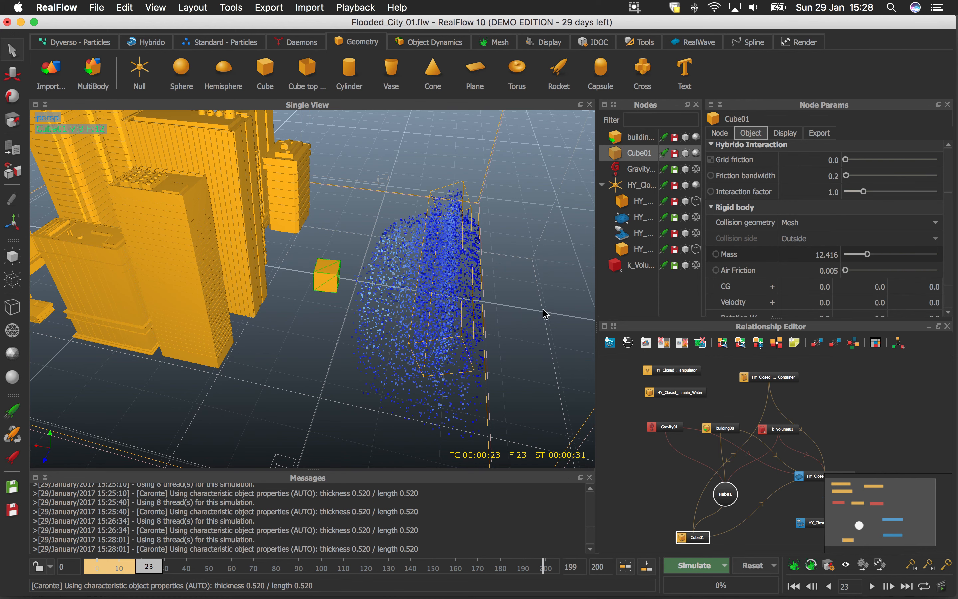
Reset all simulation data and delete the Cube01 rigid body from the scene.
{"action": "left_click", "coordinate": [746, 573]}
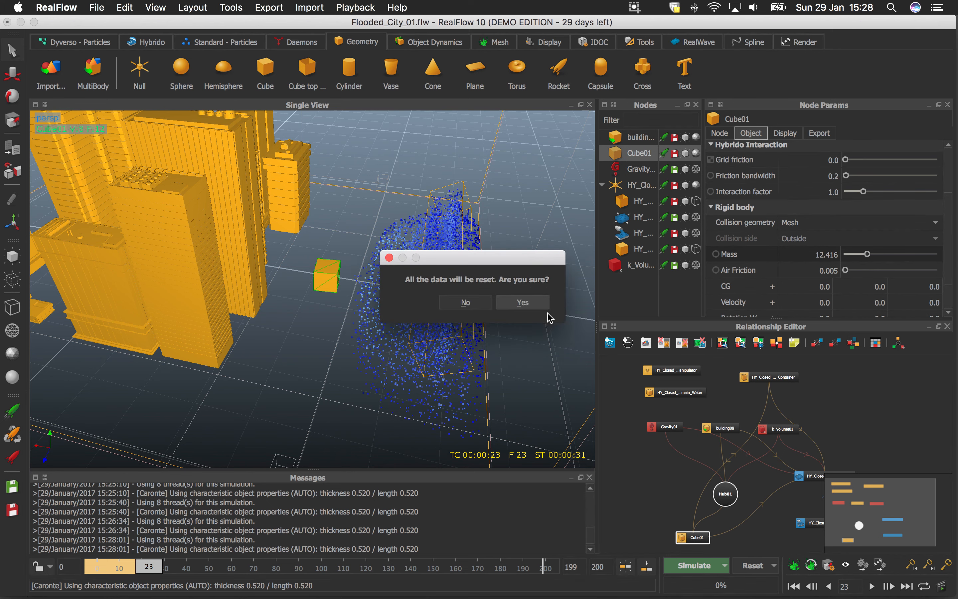
{"action": "left_click", "coordinate": [529, 305]}
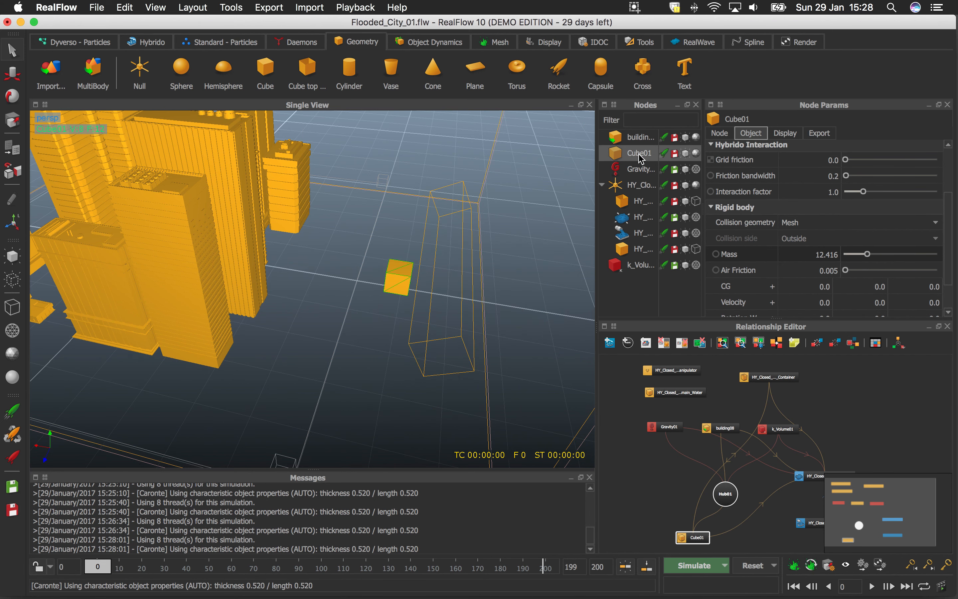
{"action": "key", "text": "Delete"}
Set the Dynamics of HY_Closed_Domain_Container to No.
{"action": "left_click", "coordinate": [644, 186]}
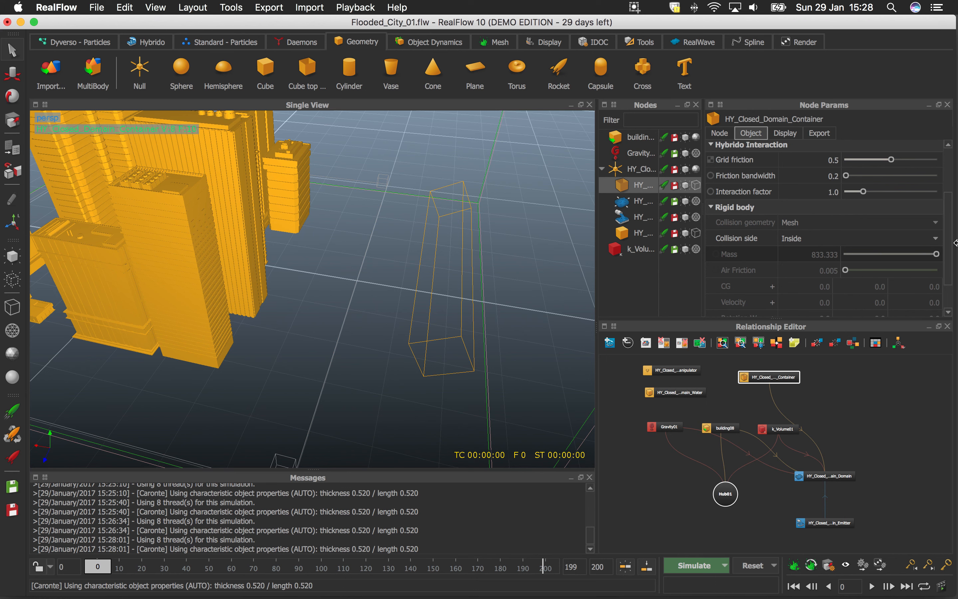
{"action": "scroll", "coordinate": [934, 214], "scroll_direction": "up", "scroll_amount": 3}
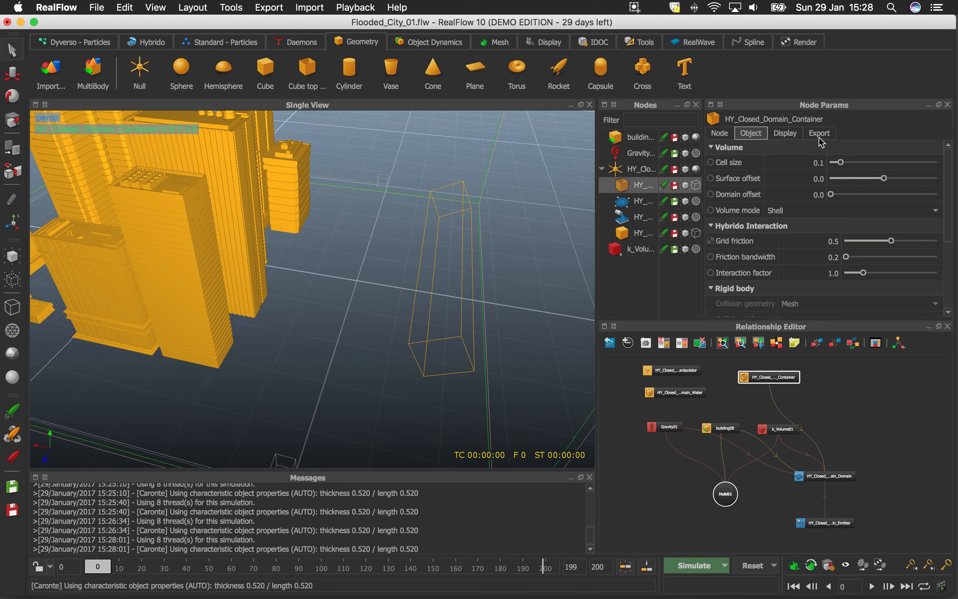
{"action": "left_click", "coordinate": [718, 134]}
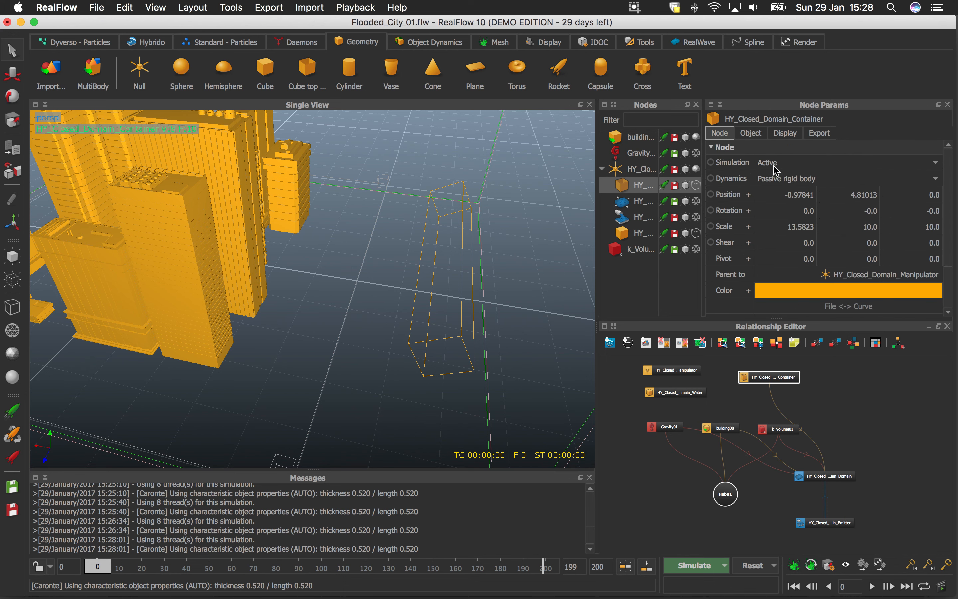
{"action": "left_click", "coordinate": [777, 178]}
{"action": "left_click", "coordinate": [778, 155]}
Simulate the flood without the cube to about frame 79, examining from several angles how the water reaches the buildings.
{"action": "left_click", "coordinate": [689, 569]}
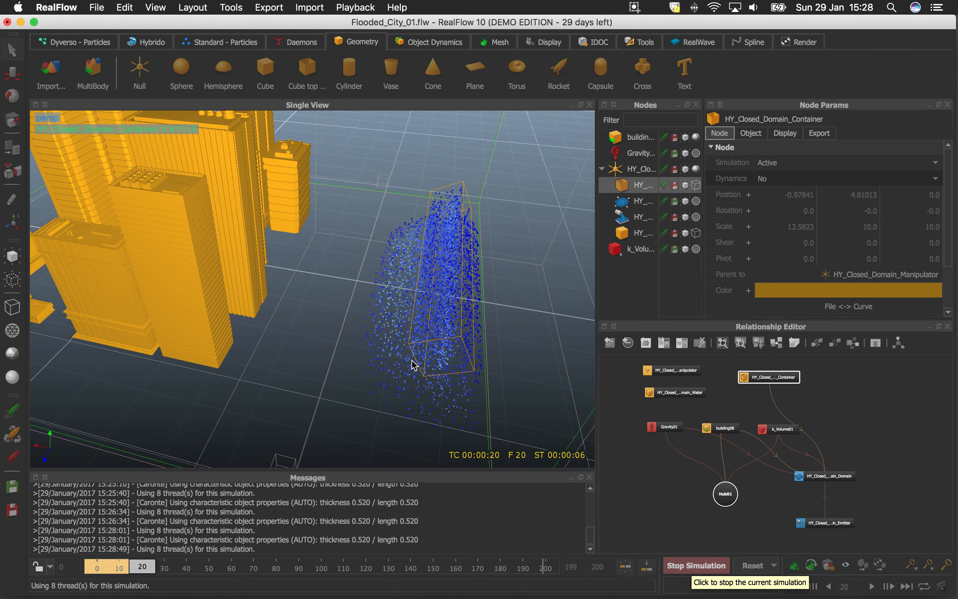
{"action": "left_click_drag", "start_coordinate": [412, 365], "coordinate": [395, 297], "text": "alt"}
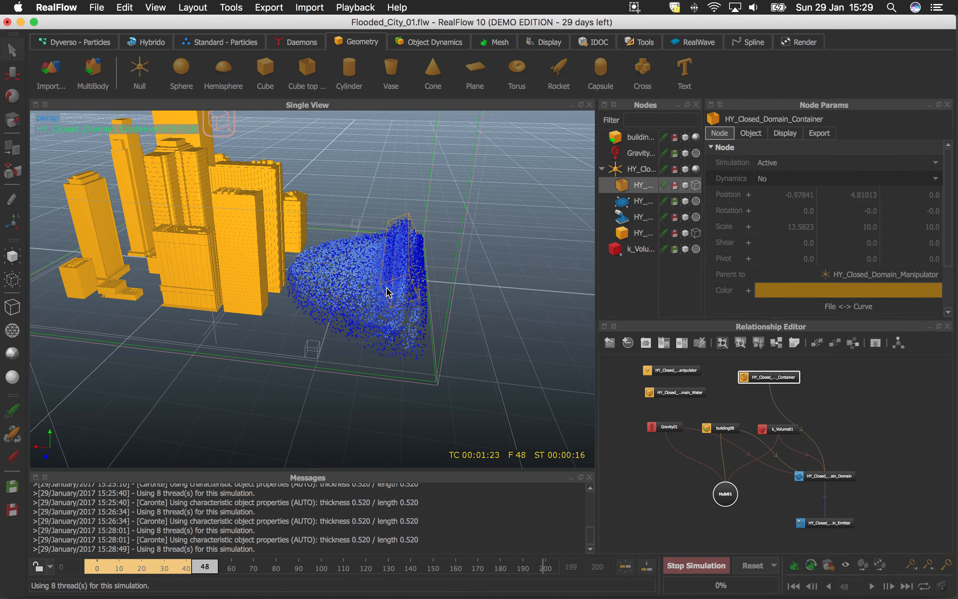
{"action": "right_click_drag", "start_coordinate": [374, 273], "coordinate": [383, 297], "text": "alt"}
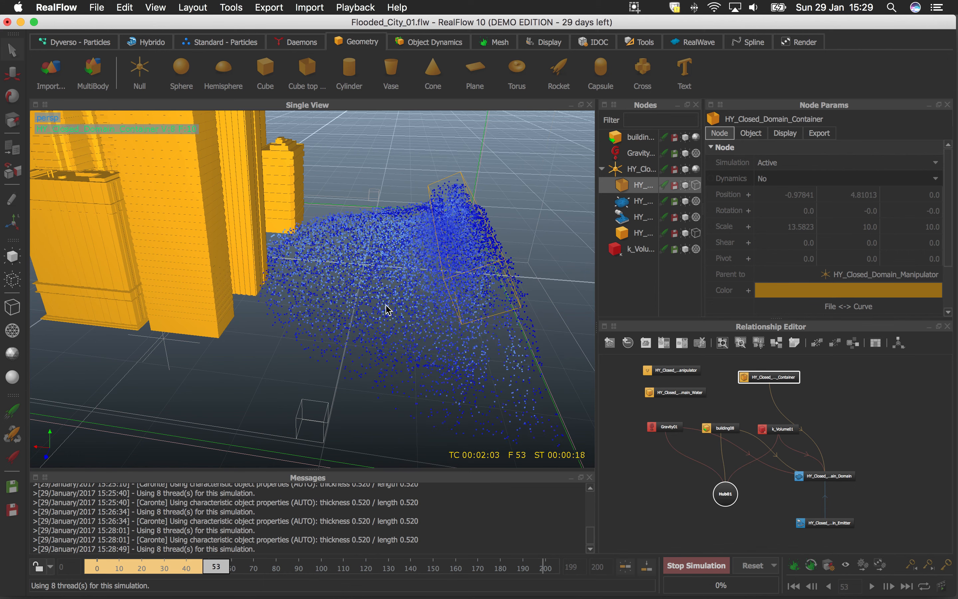
{"action": "left_click_drag", "start_coordinate": [380, 316], "coordinate": [388, 284], "text": "alt"}
{"action": "right_click_drag", "start_coordinate": [416, 291], "coordinate": [414, 276], "text": "alt"}
{"action": "left_click_drag", "start_coordinate": [416, 294], "coordinate": [395, 271], "text": "alt"}
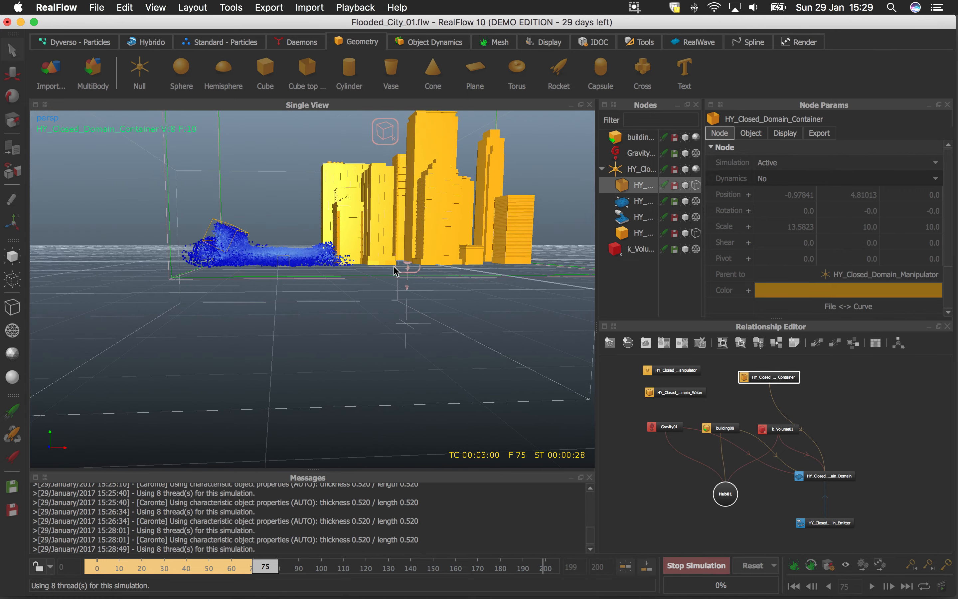
{"action": "left_click", "coordinate": [697, 565]}
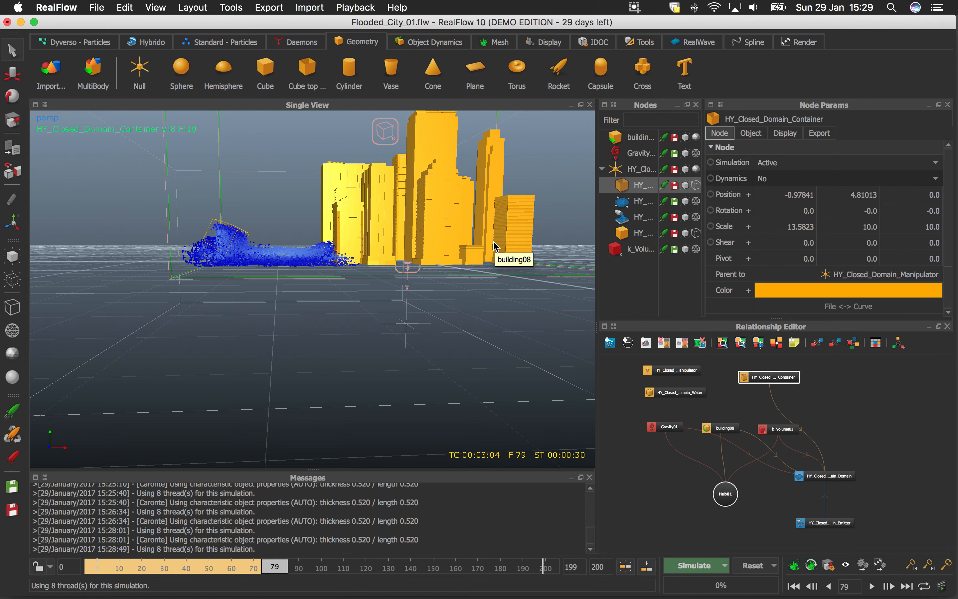
{"action": "left_click_drag", "start_coordinate": [468, 260], "coordinate": [368, 280], "text": "alt"}
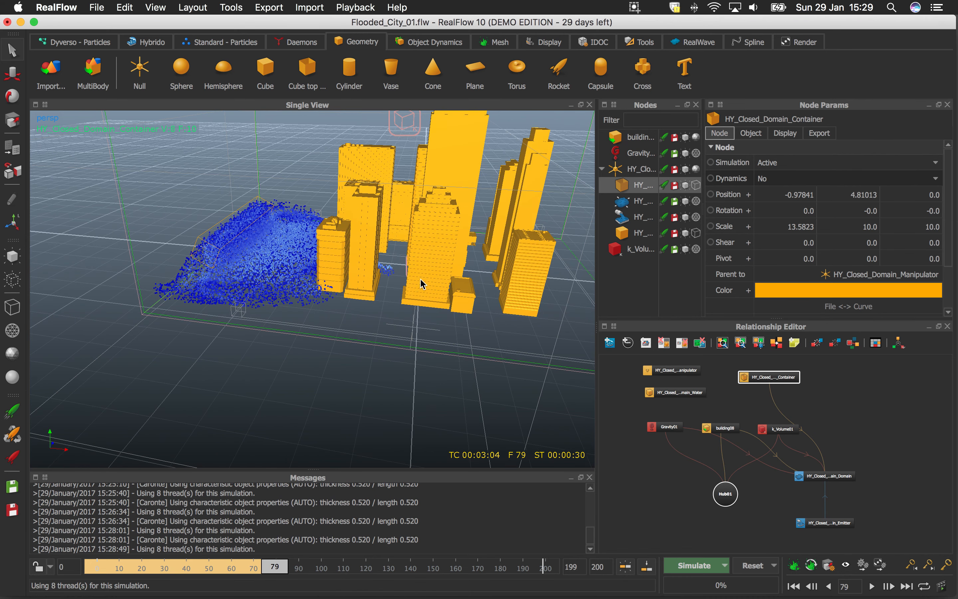
{"action": "left_click", "coordinate": [297, 43]}
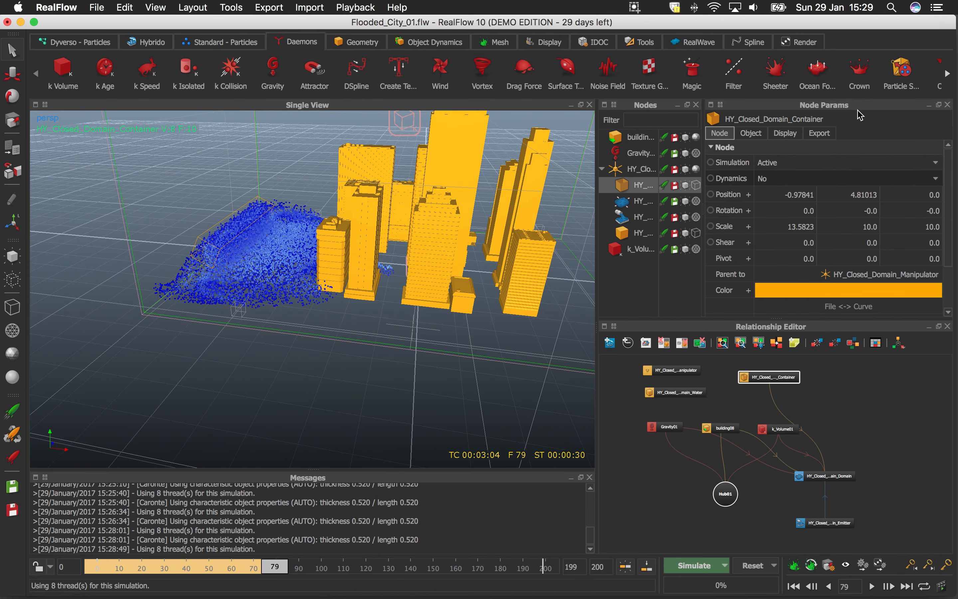
{"action": "left_click", "coordinate": [947, 73]}
{"action": "left_click", "coordinate": [947, 73]}
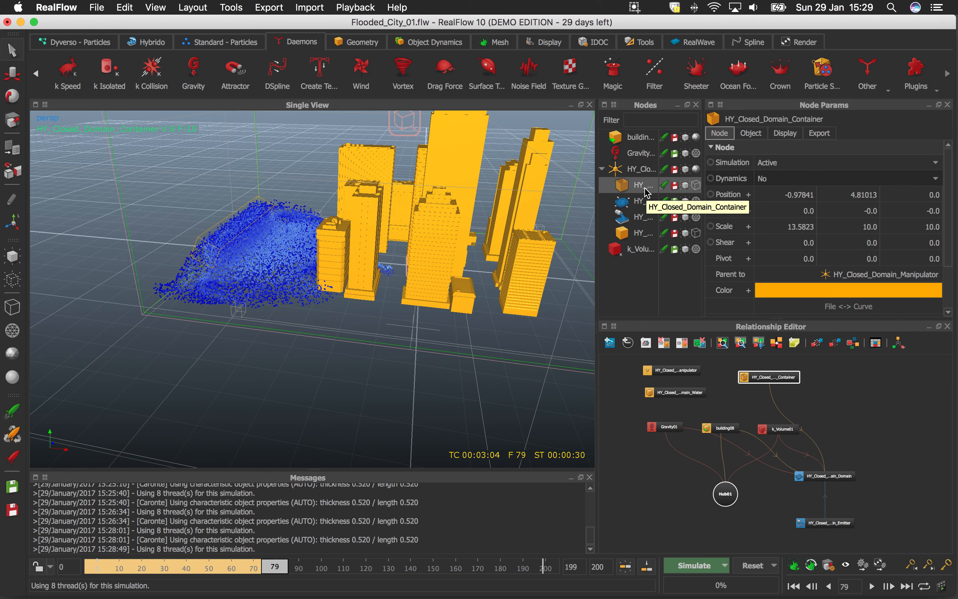
Save the Flooded_City_01 scene to its existing project file.
{"action": "left_click", "coordinate": [98, 8]}
{"action": "left_click", "coordinate": [139, 68]}
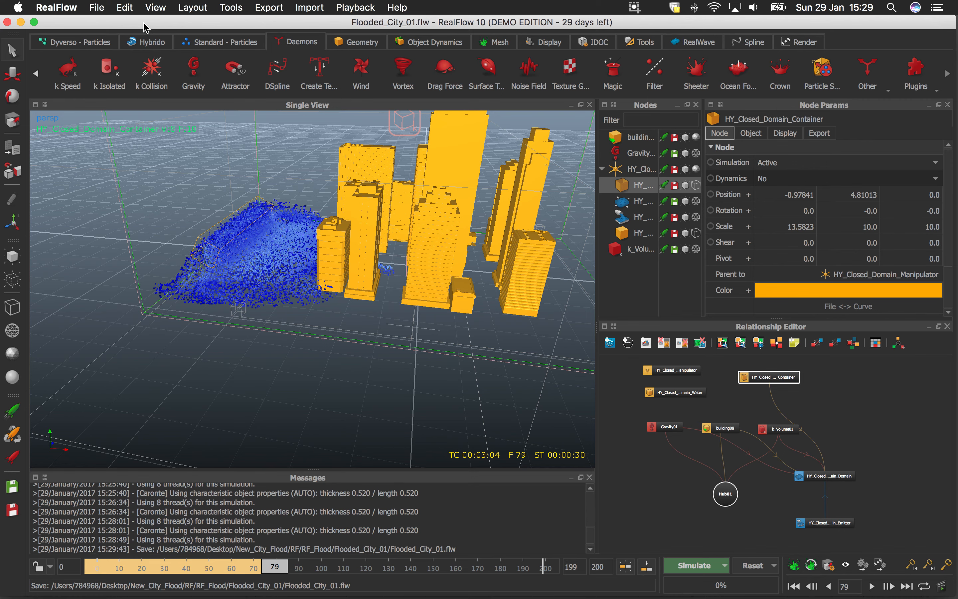
{"action": "left_click_drag", "start_coordinate": [385, 284], "coordinate": [264, 316], "text": "alt"}
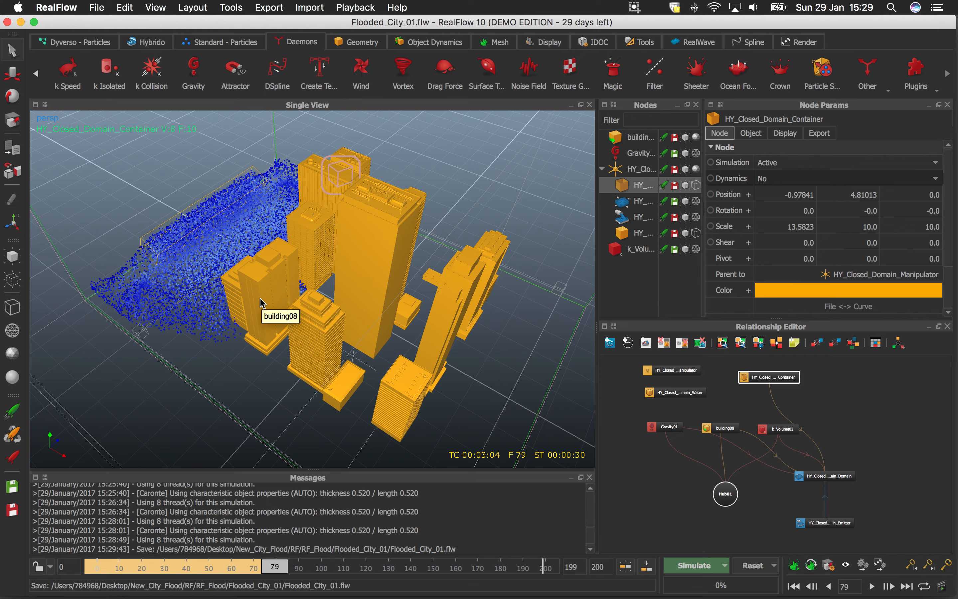